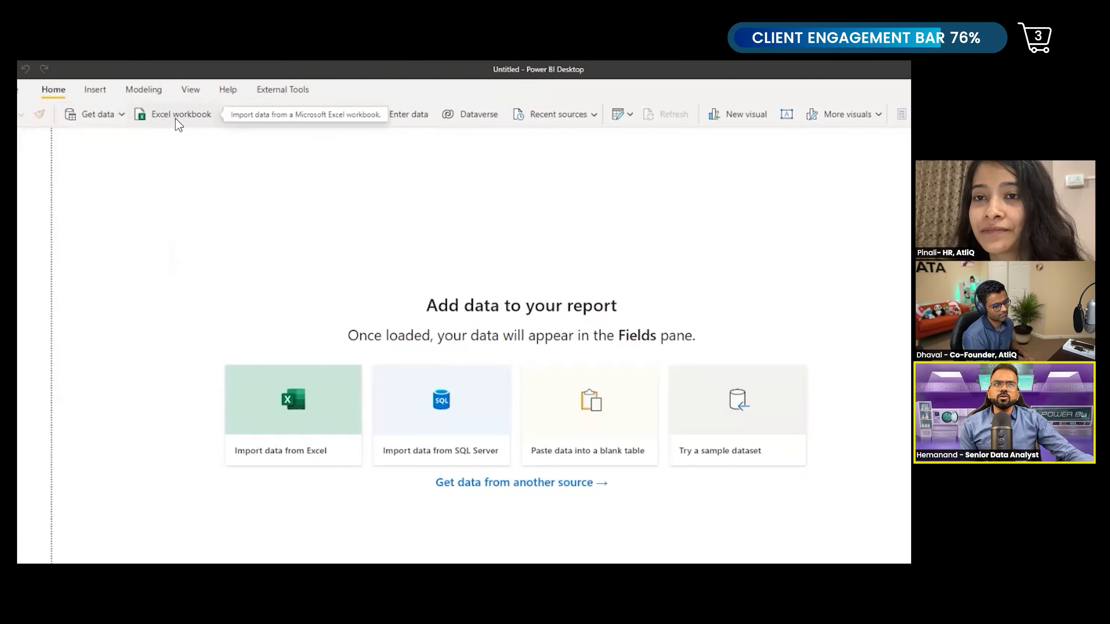
Import the Excel workbook Attendance Sheet 2022-2023_Masked from the HR Analytics folder as the report's data source
click(174, 119)
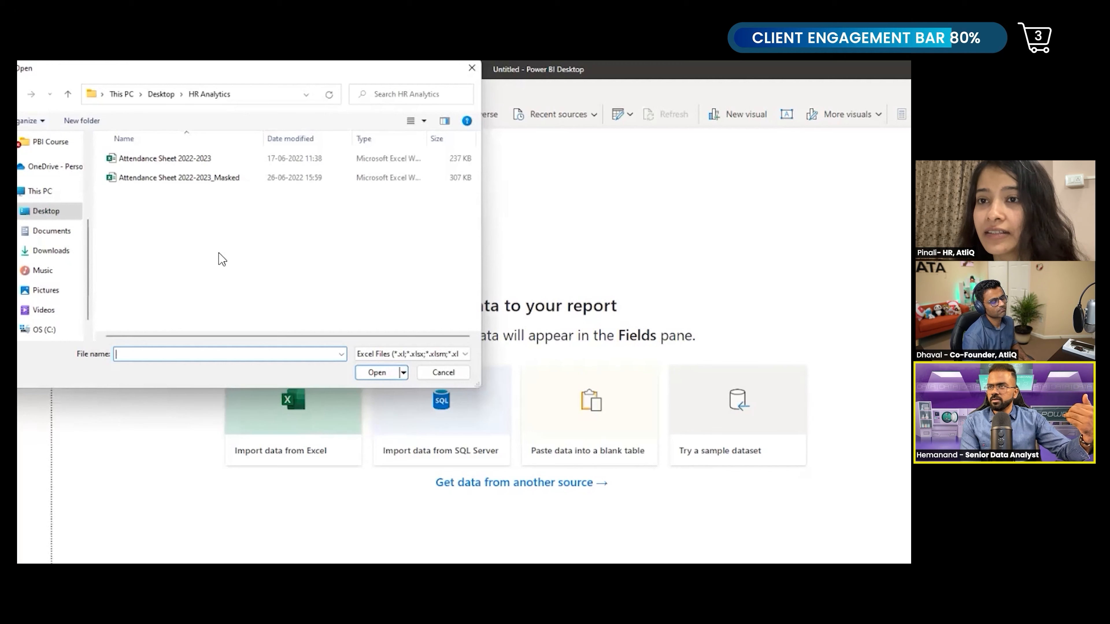
double_click(184, 177)
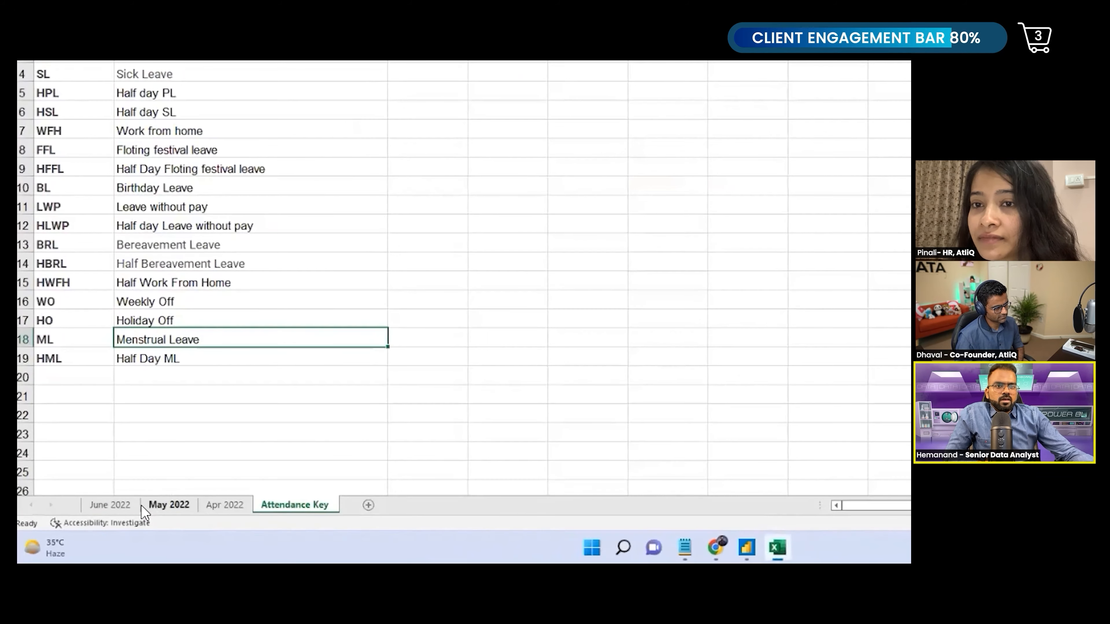
Switch to the attendance workbook in Excel and look through the Apr 2022, May 2022 and June 2022 sheets
click(129, 506)
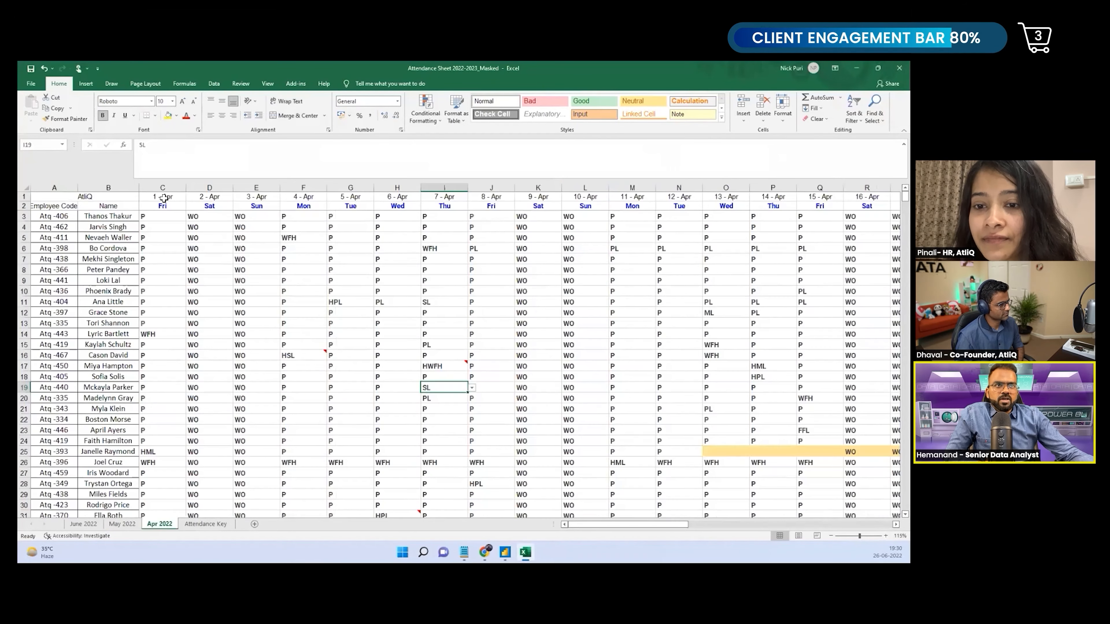
scroll(319, 304, down, 15)
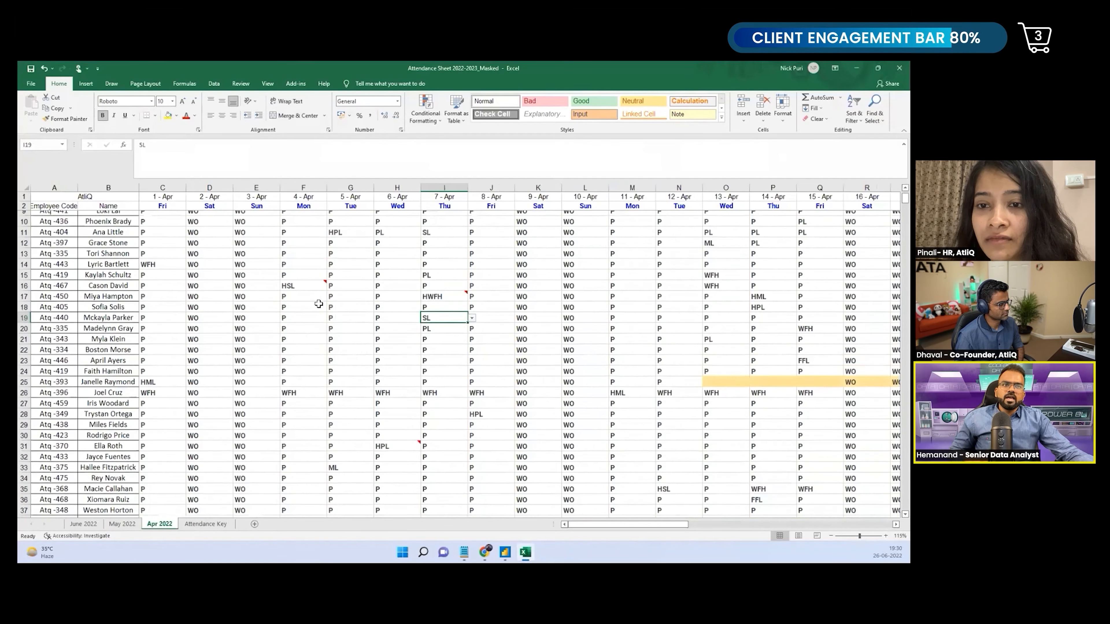
scroll(319, 304, down, 20)
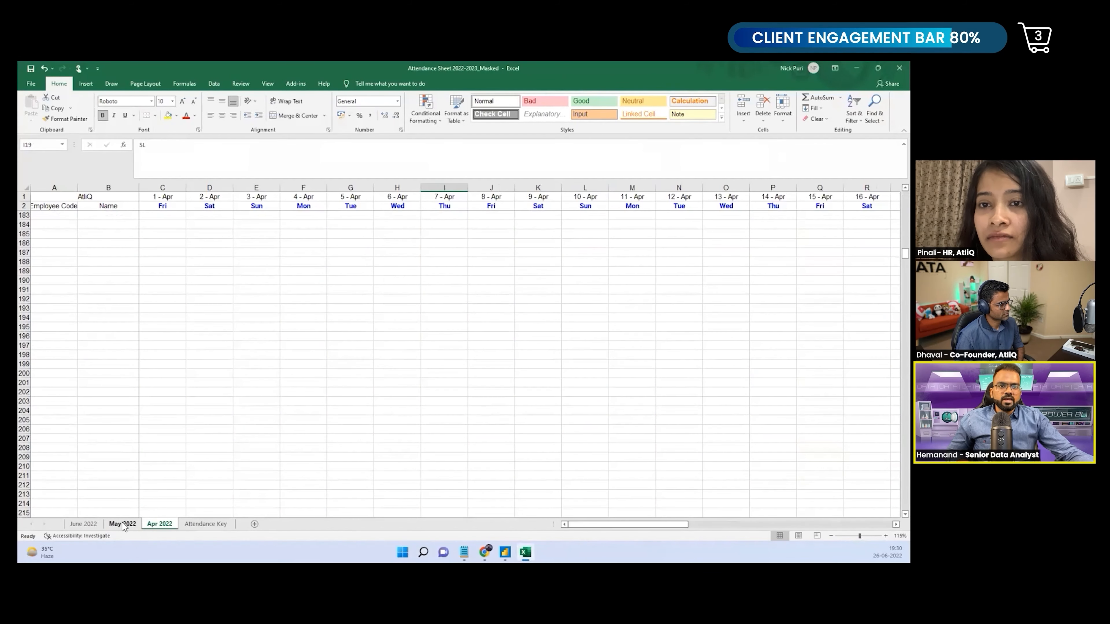
key(ctrl+Page_Up)
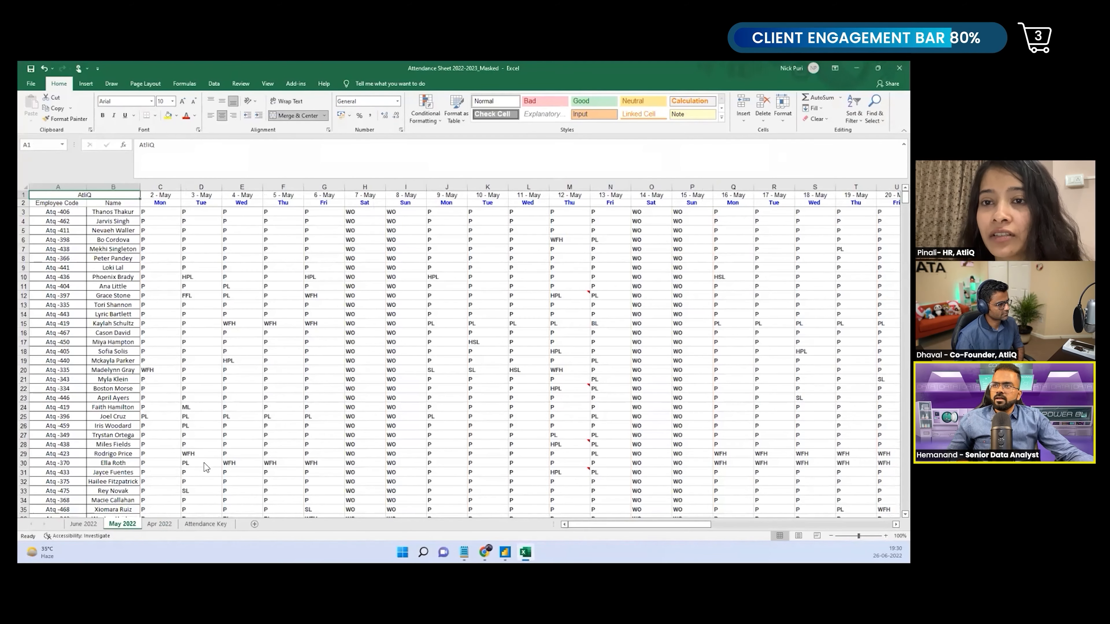
click(83, 523)
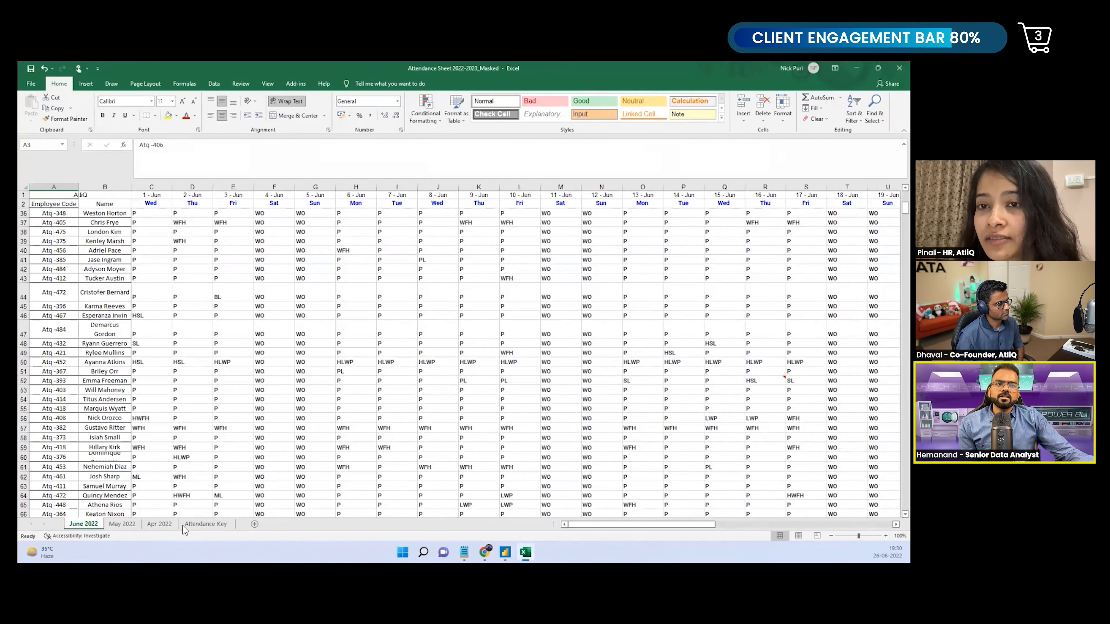
Return to the Apr 2022 sheet and examine its date headers and employee attendance rows
click(167, 527)
scroll(159, 238, up, 20)
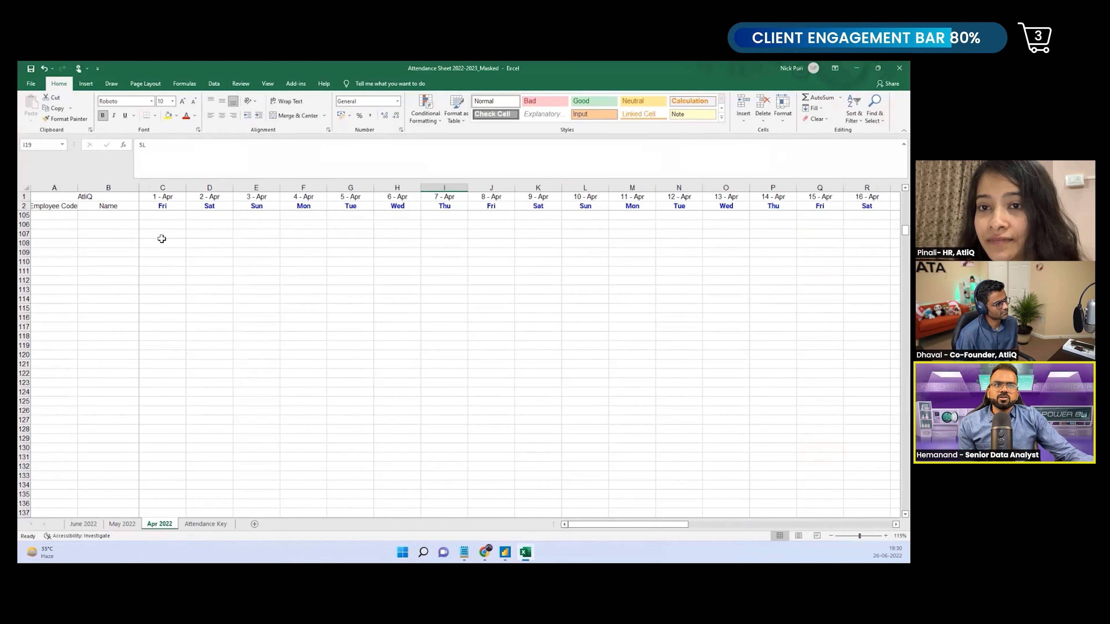
click(162, 289)
scroll(167, 207, up, 7)
scroll(167, 208, up, 11)
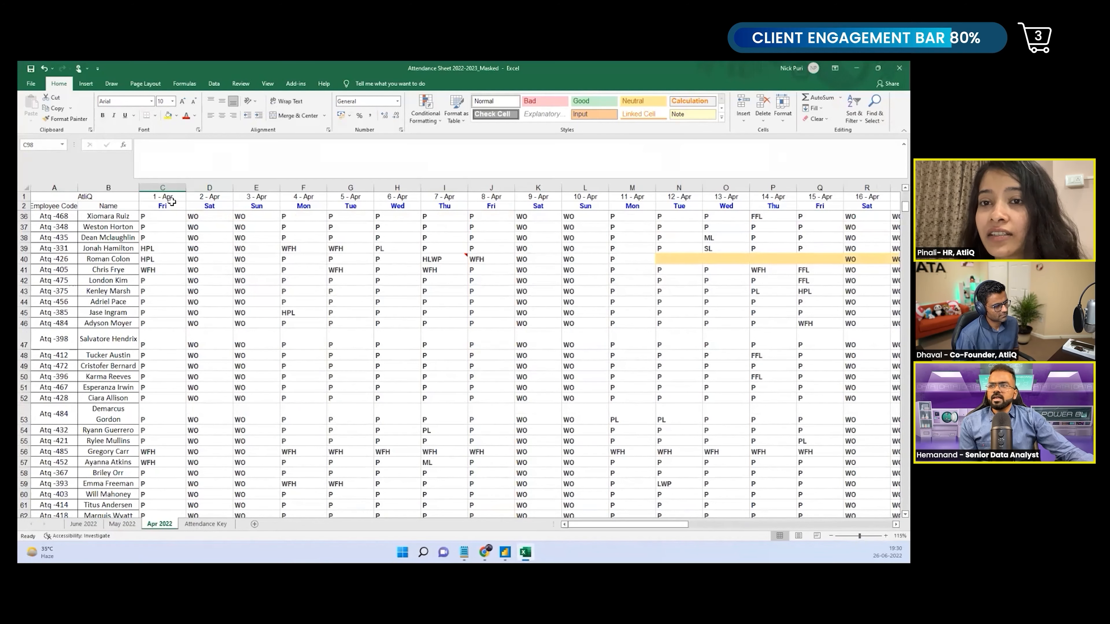
scroll(170, 392, down, 2)
Copy the employee names and attendance for 2 to 17 May, rows 3 to 24, on the May 2022 sheet
click(115, 525)
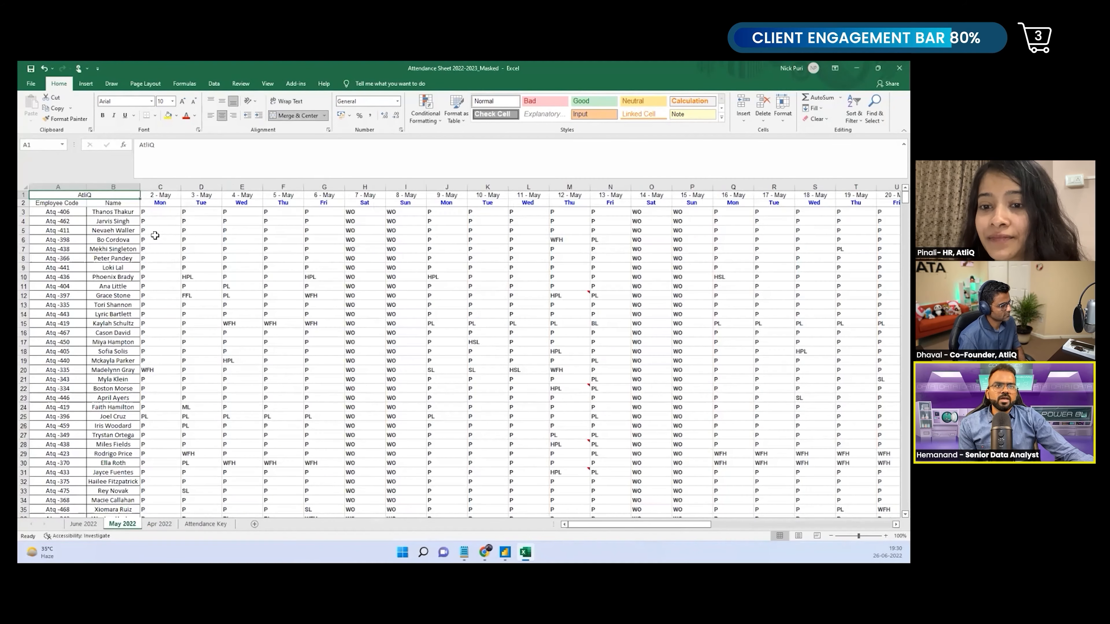
drag(131, 212, 616, 333)
drag(677, 364, 775, 406)
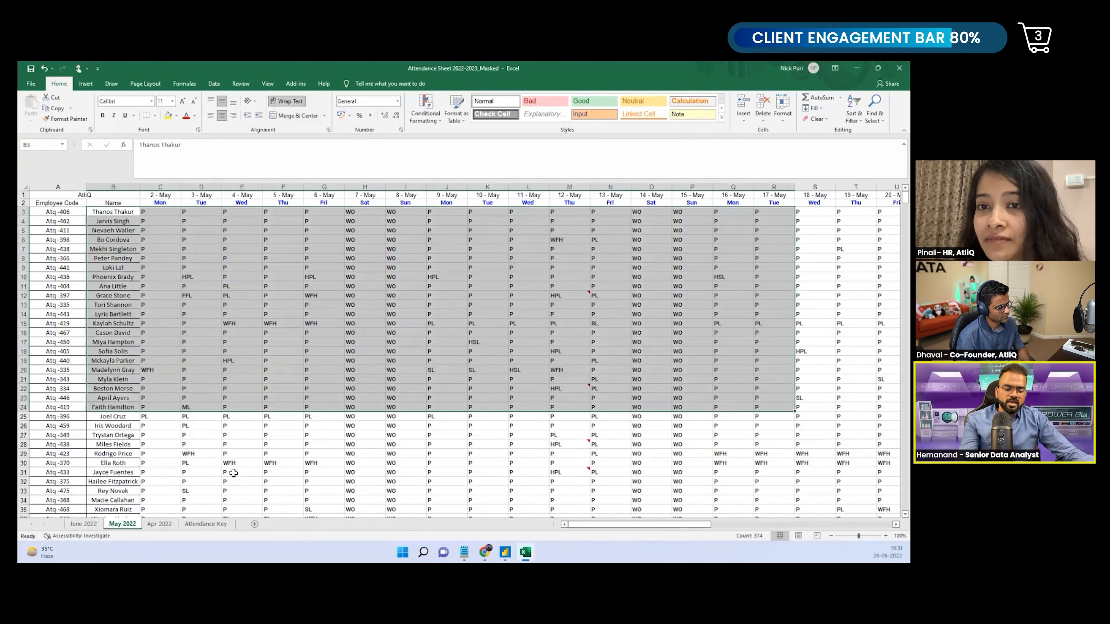
key(ctrl+c)
Compare the first rows of the Apr 2022 sheet with the layout of the June 2022 sheet
click(160, 524)
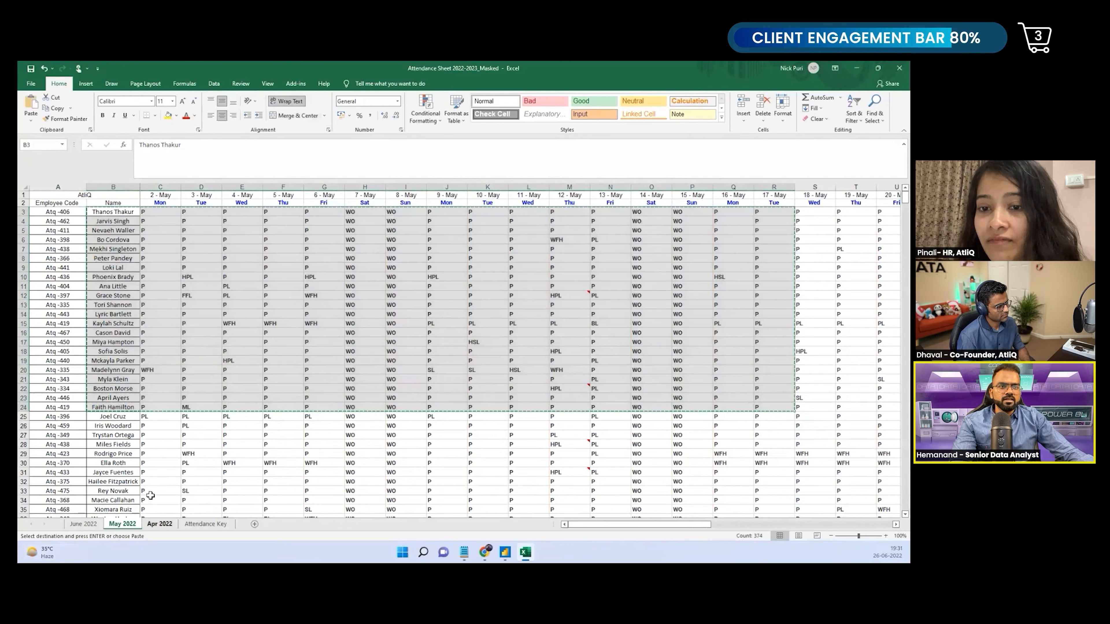
scroll(162, 504, up, 6)
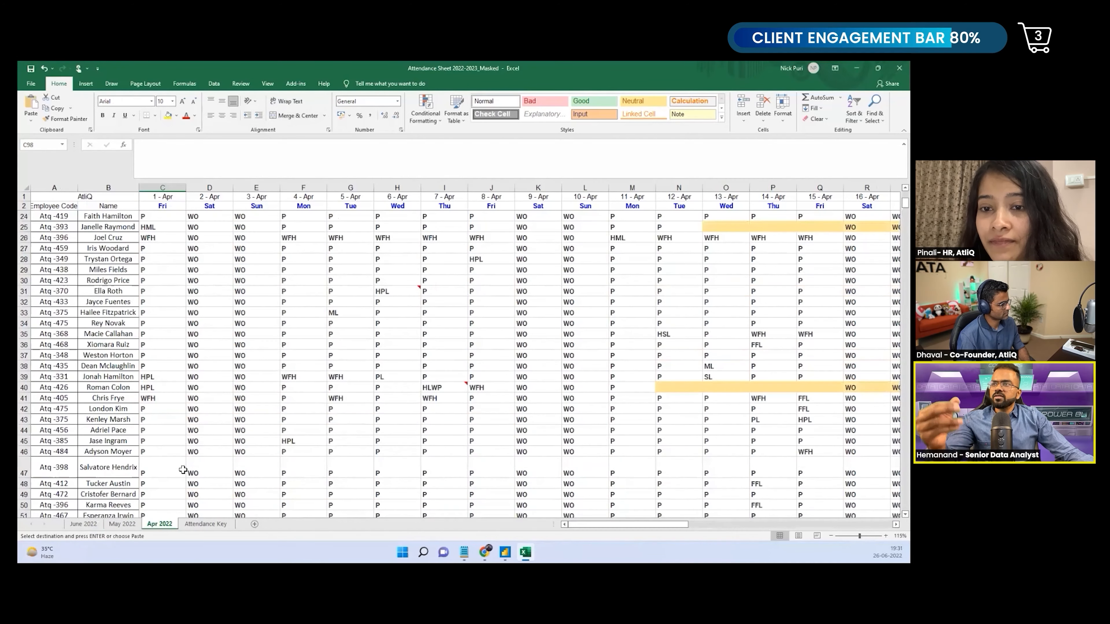
scroll(186, 451, up, 7)
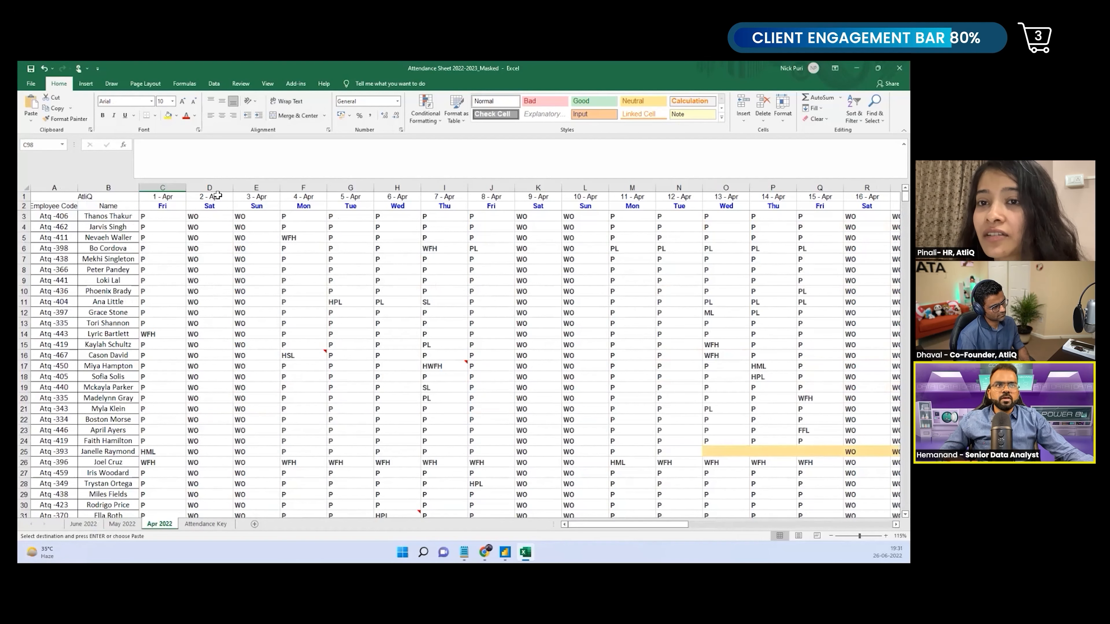
click(91, 526)
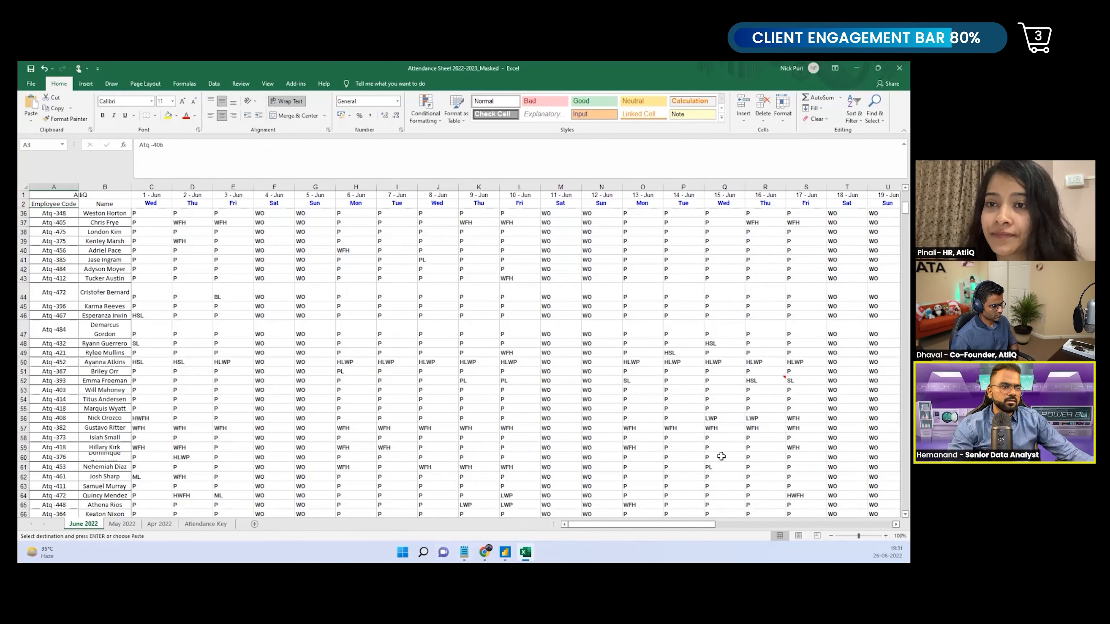
Switch to Chrome and search Google for "combing data from different sheets in power bi"
click(485, 552)
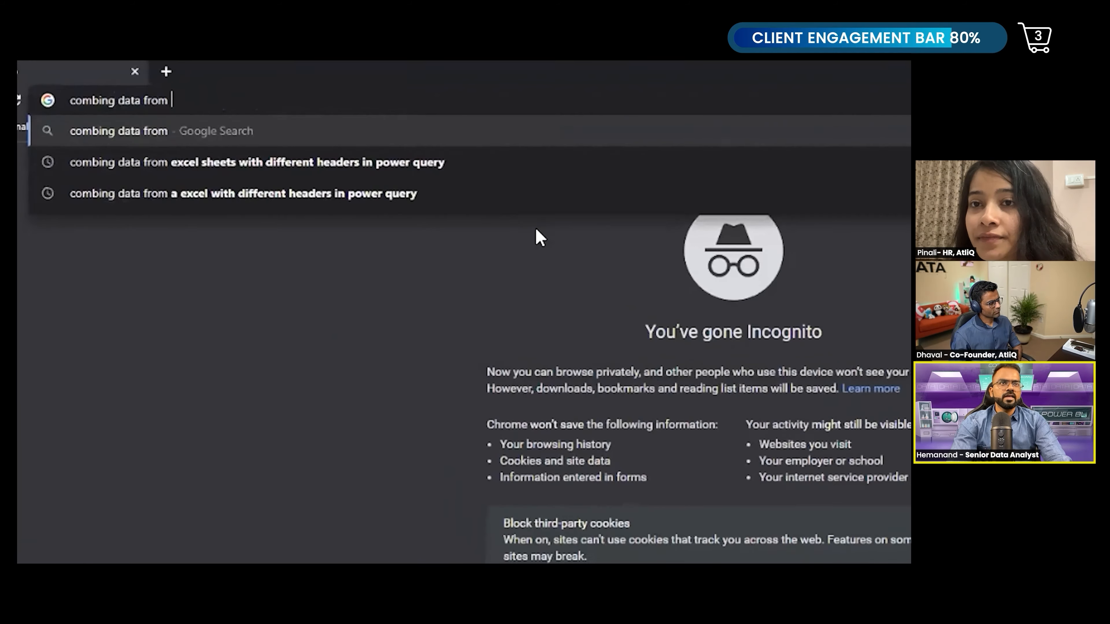
text(diffe)
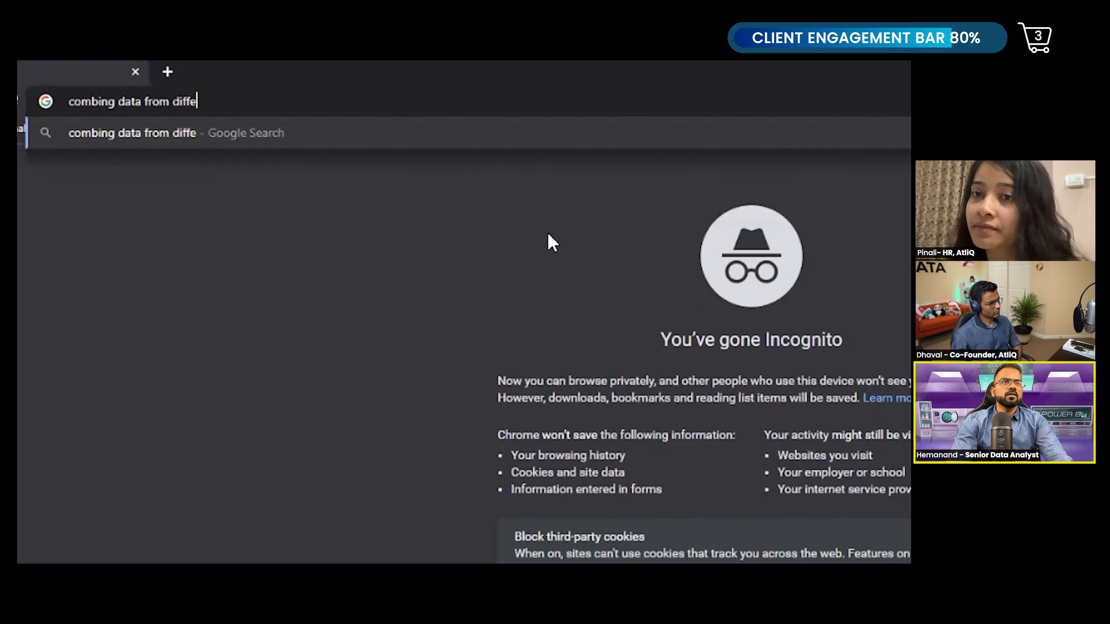
text(rent sheet)
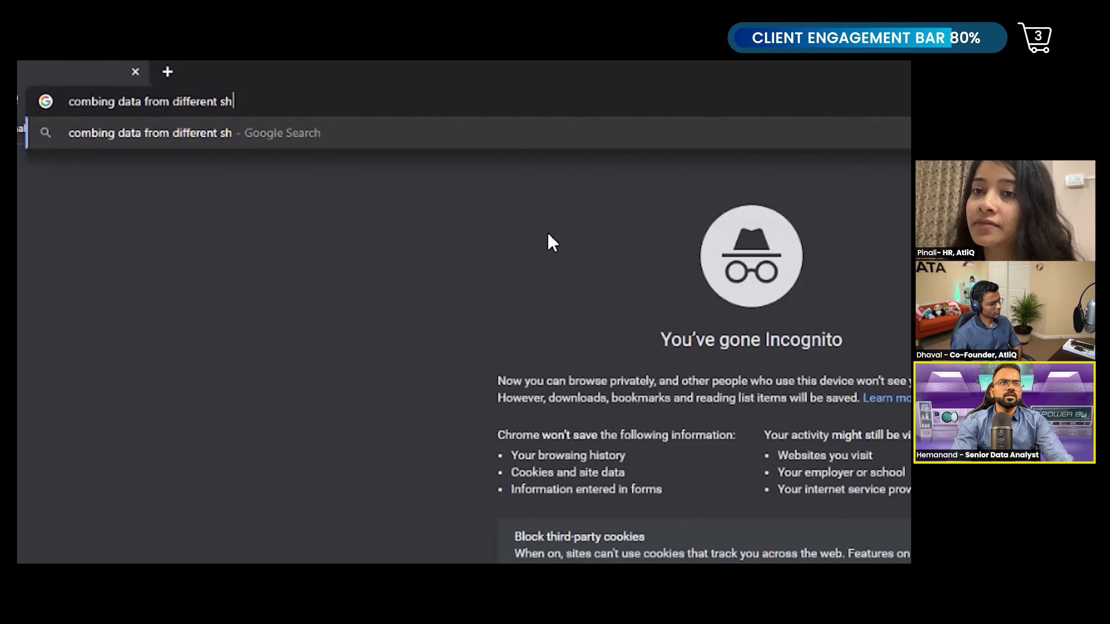
text(s in power bi)
key(Return)
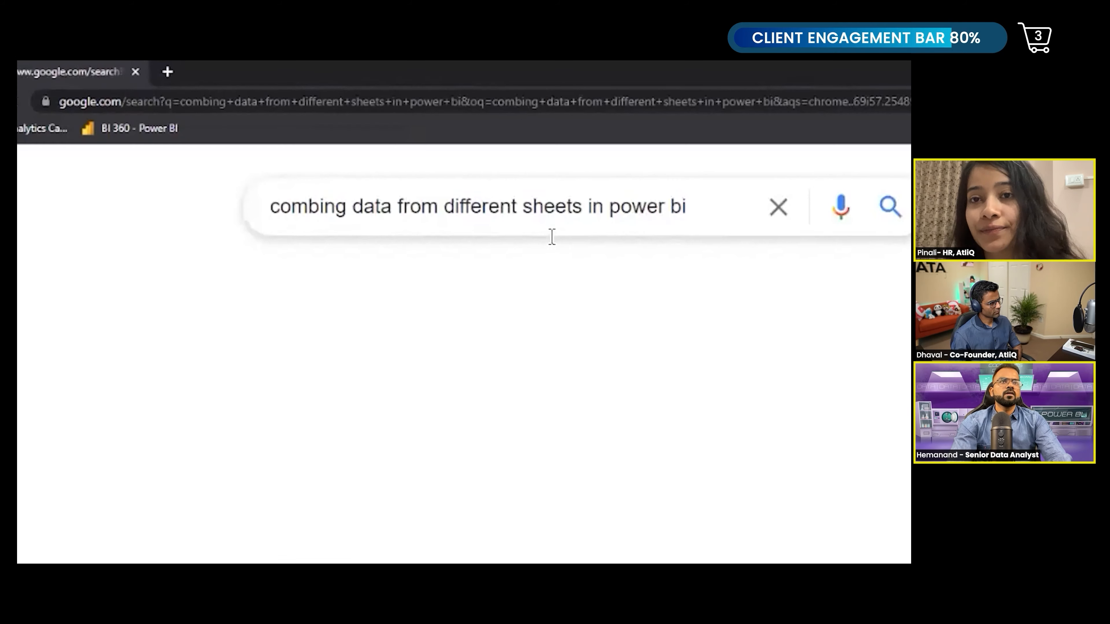
Open the RADACAD article on combining multiple or all sheets from an Excel file in a new tab and switch to it
scroll(441, 461, down, 2)
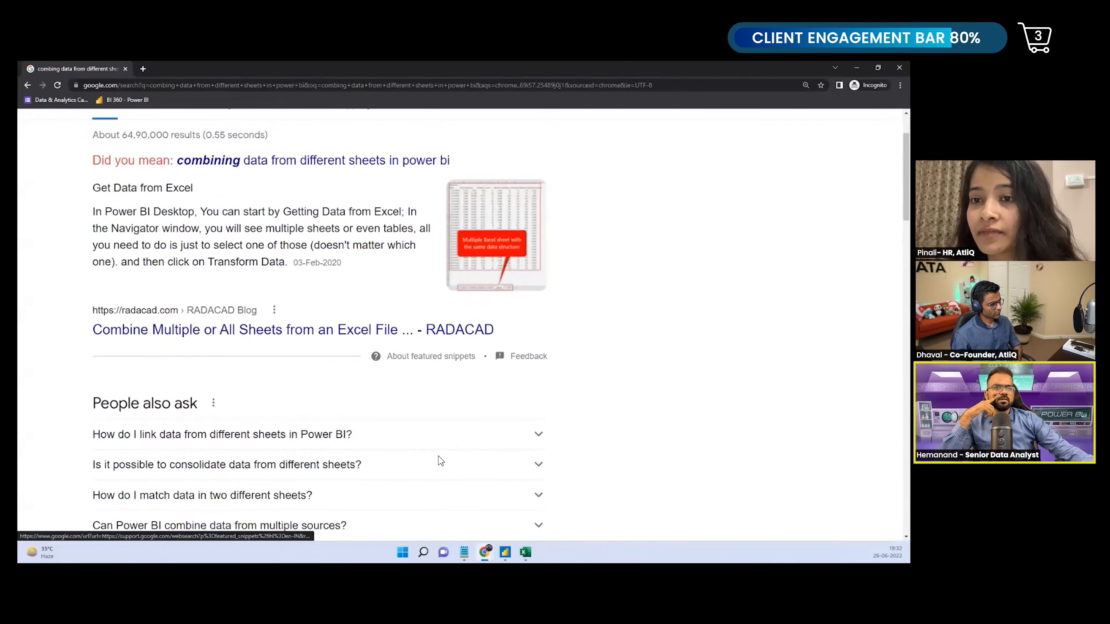
scroll(355, 416, up, 2)
scroll(340, 362, down, 2)
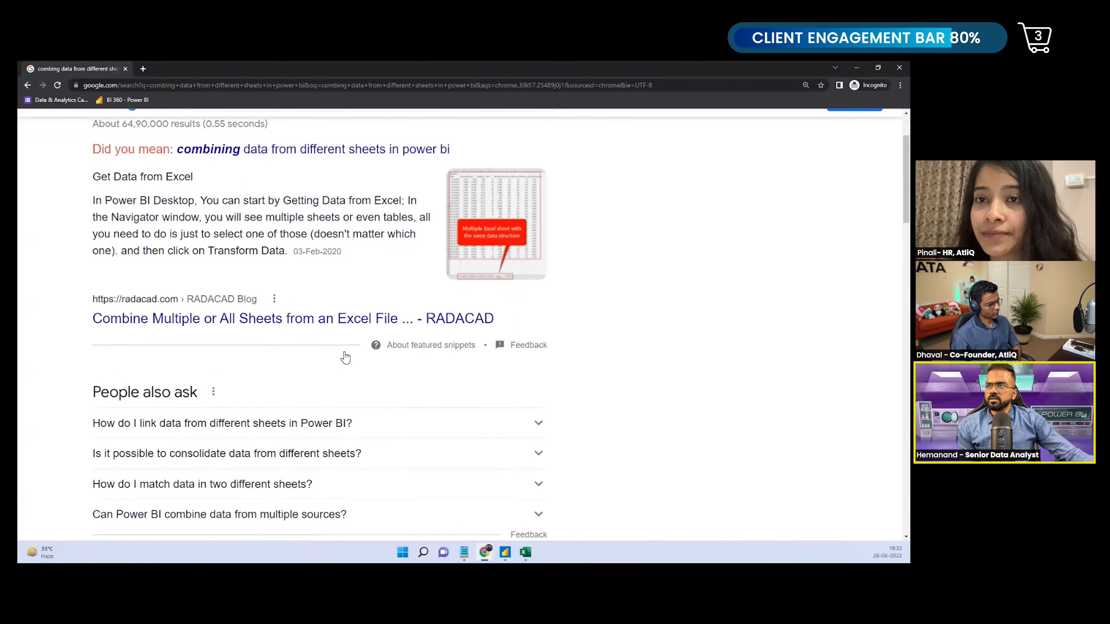
right_click(283, 318)
click(297, 324)
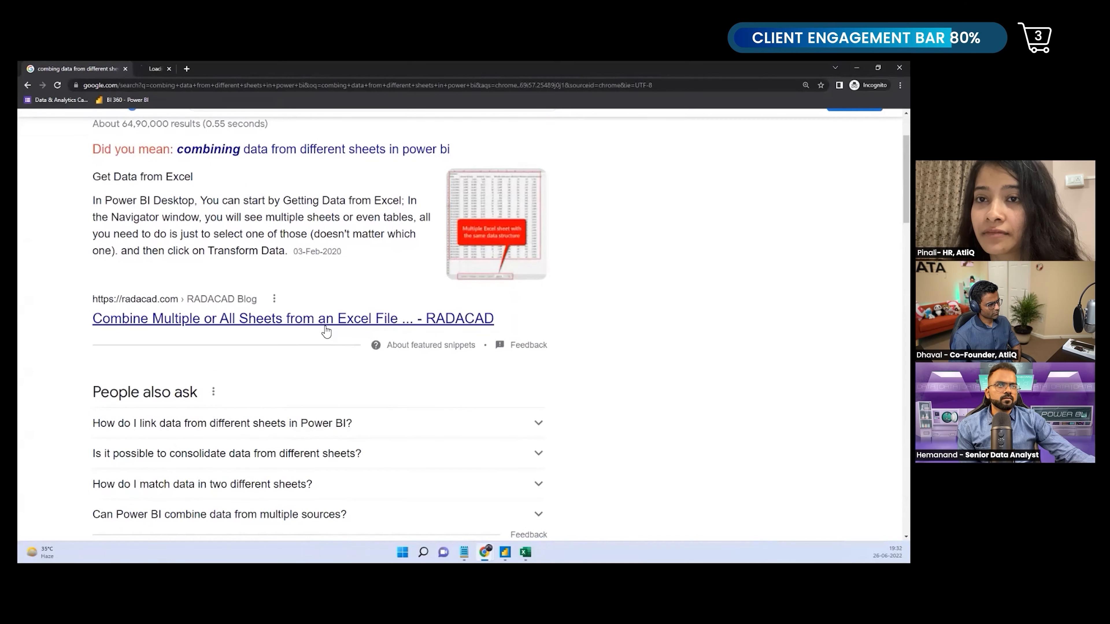
scroll(397, 398, down, 3)
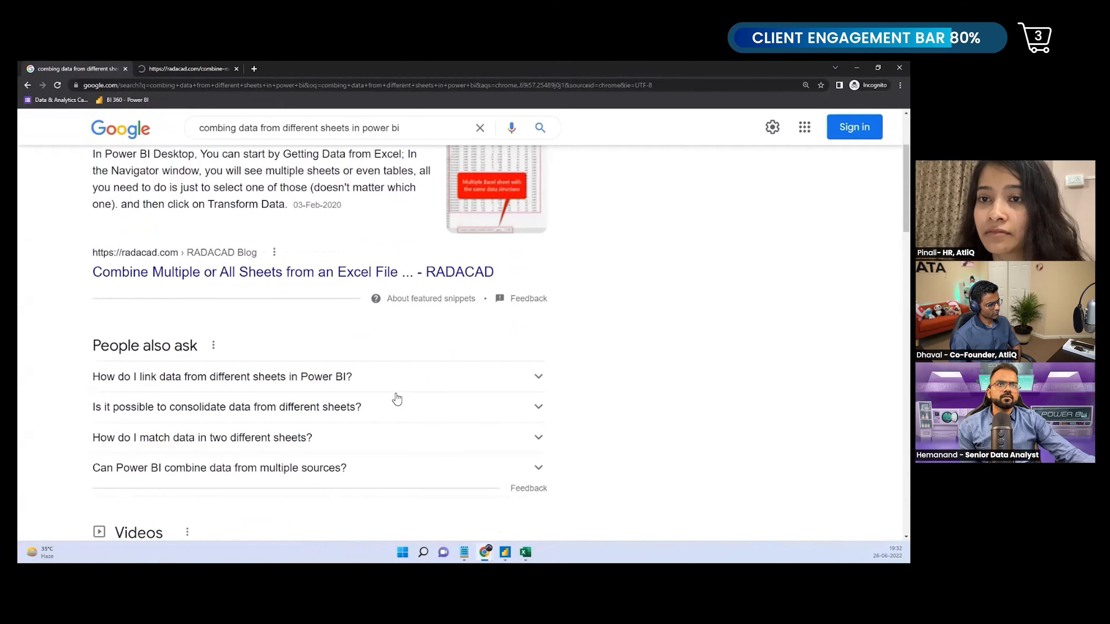
click(192, 72)
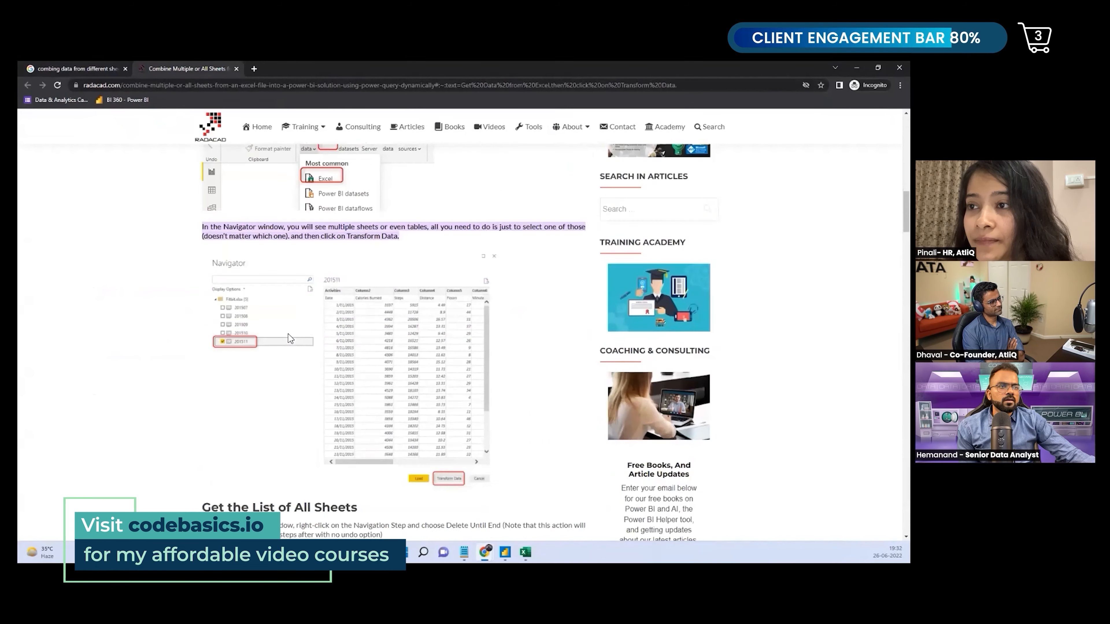
Read through the RADACAD article's sample Excel file, data import, sheet list and sheet filtering sections
scroll(288, 334, down, 8)
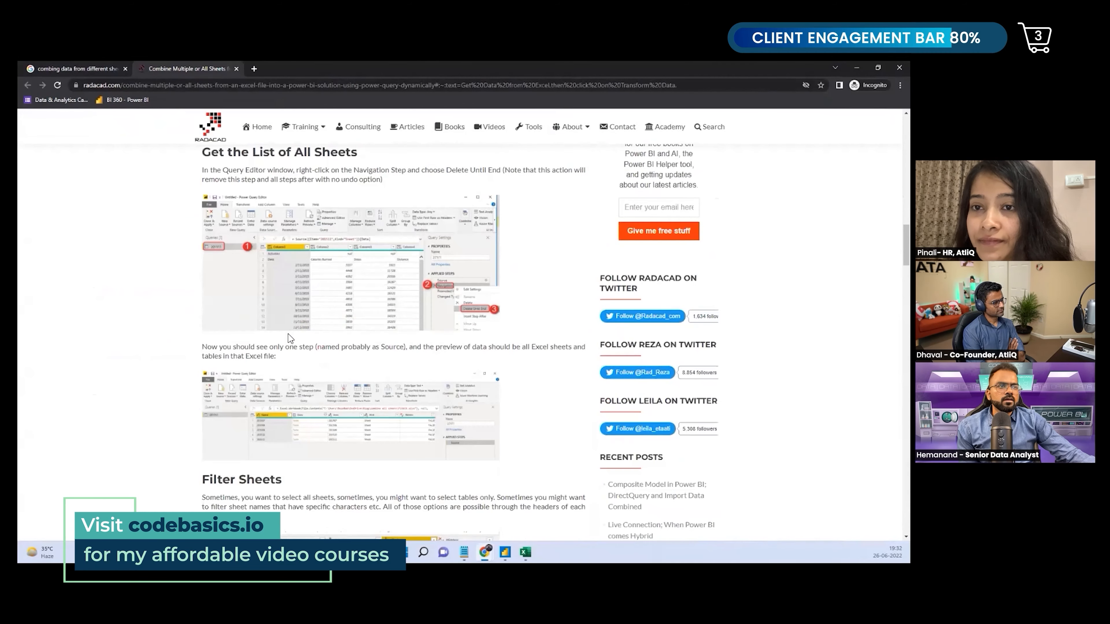
scroll(289, 338, down, 10)
scroll(290, 338, up, 6)
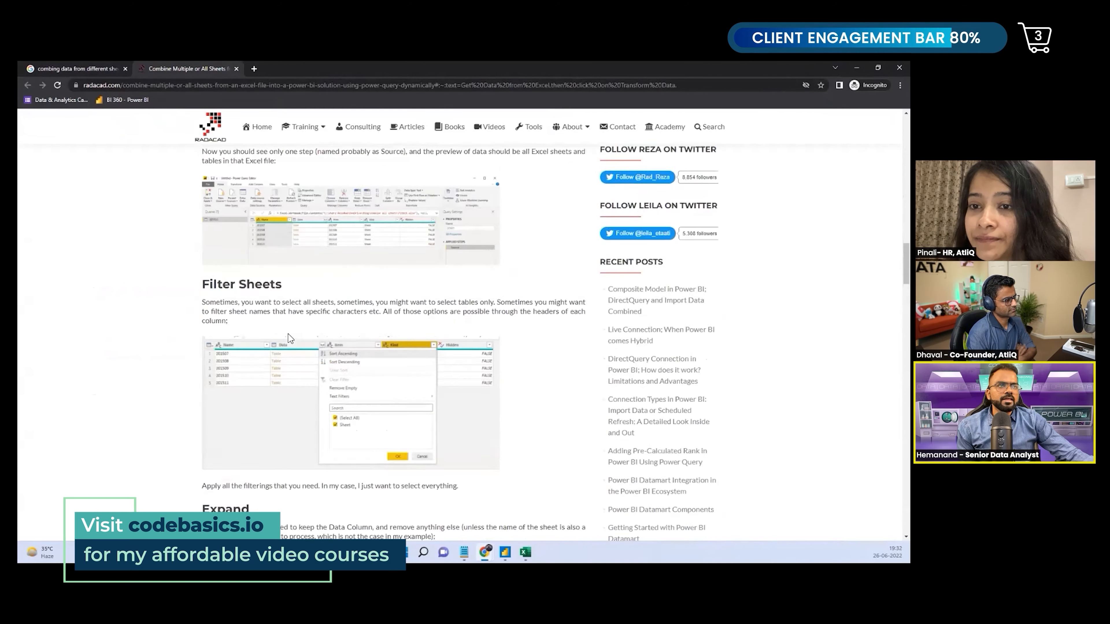
scroll(288, 334, up, 20)
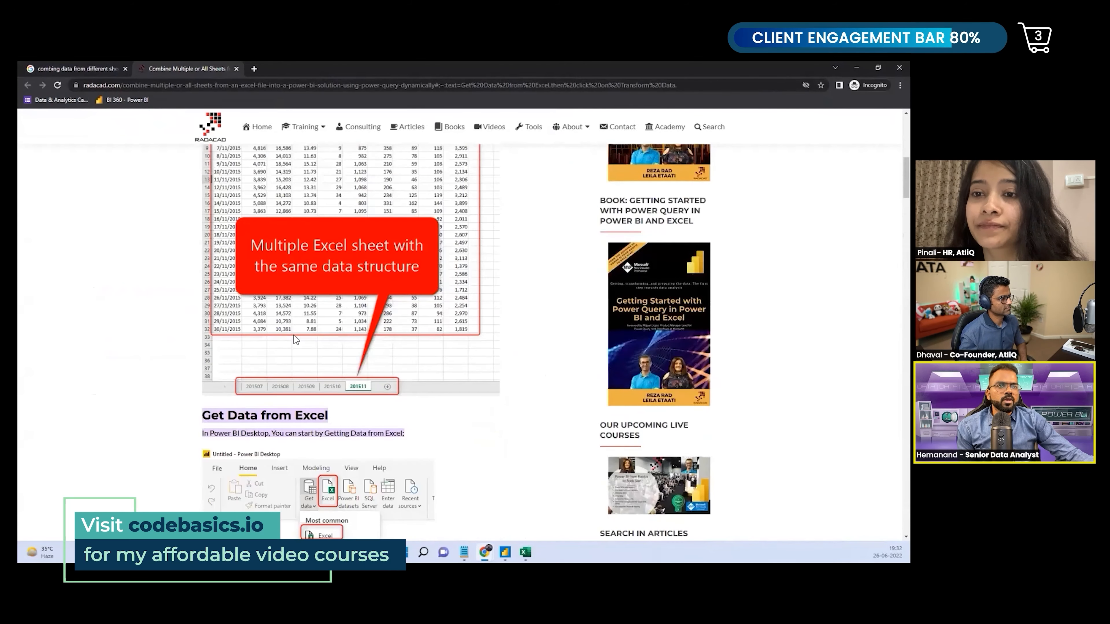
scroll(356, 246, up, 10)
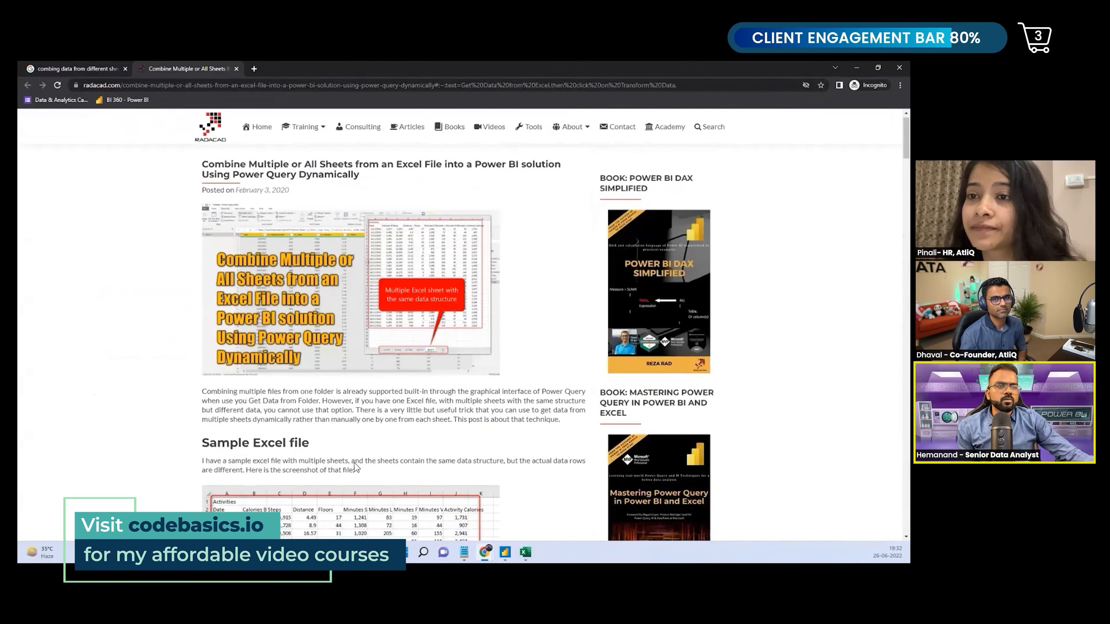
scroll(246, 347, down, 4)
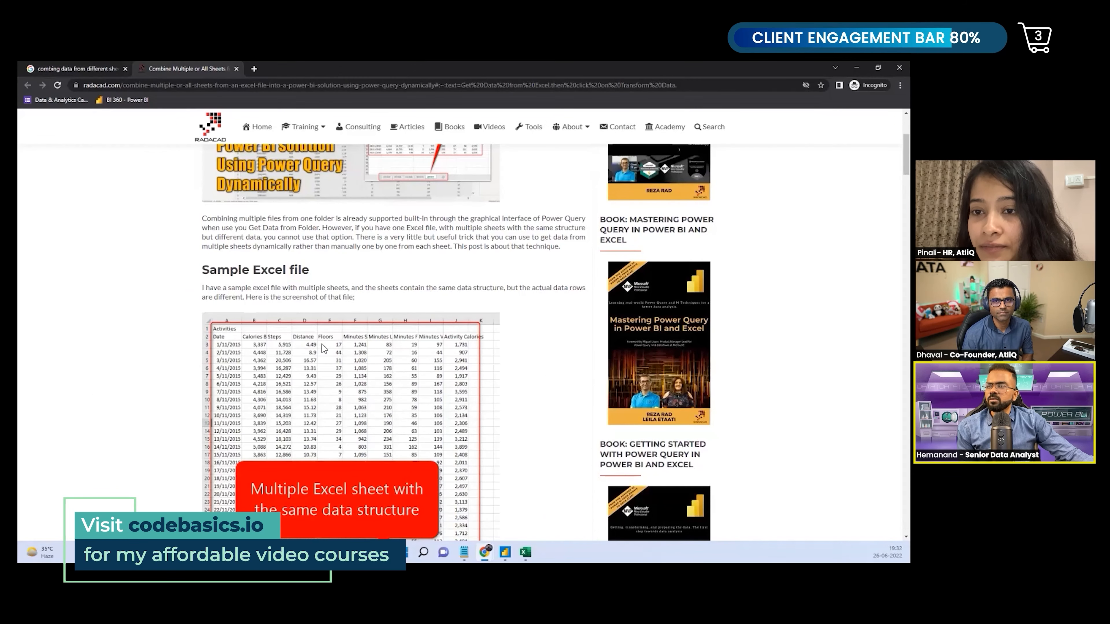
scroll(346, 424, down, 2)
scroll(350, 444, down, 6)
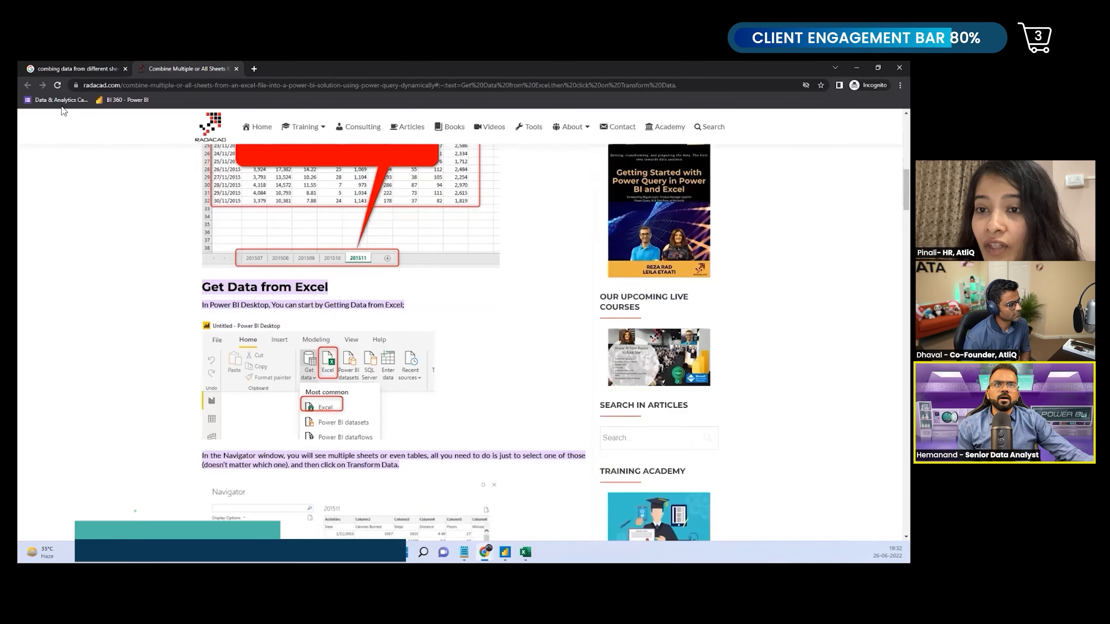
Return to the search results and open the crossjoin blog post on combining data from multiple worksheets in the same Excel workbook
key(ctrl+shift+Tab)
scroll(312, 362, down, 3)
scroll(311, 362, down, 10)
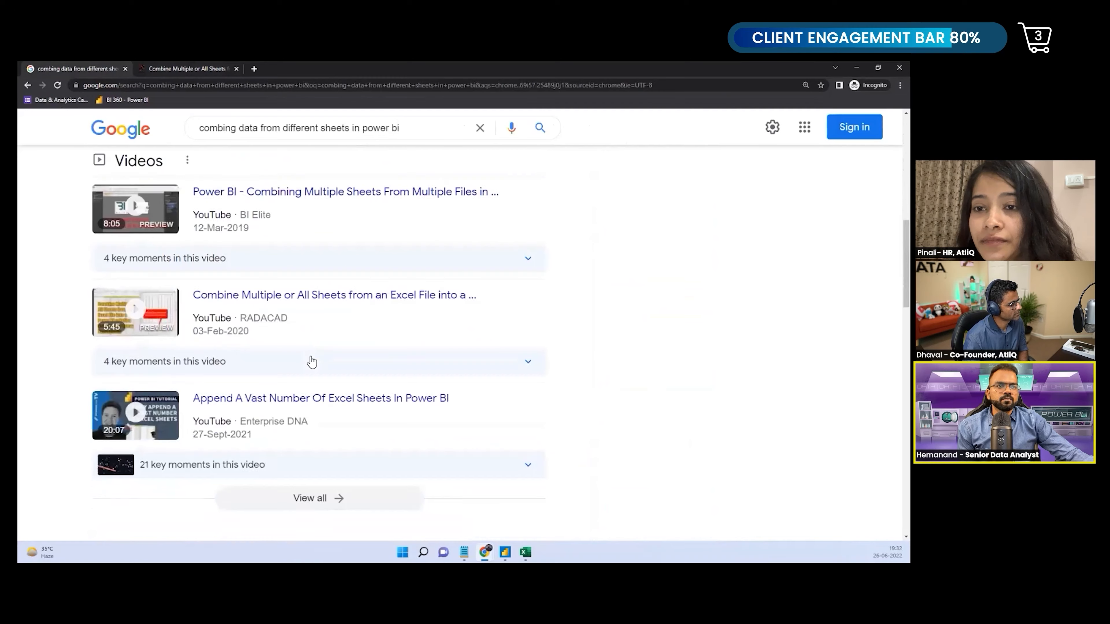
scroll(308, 361, down, 2)
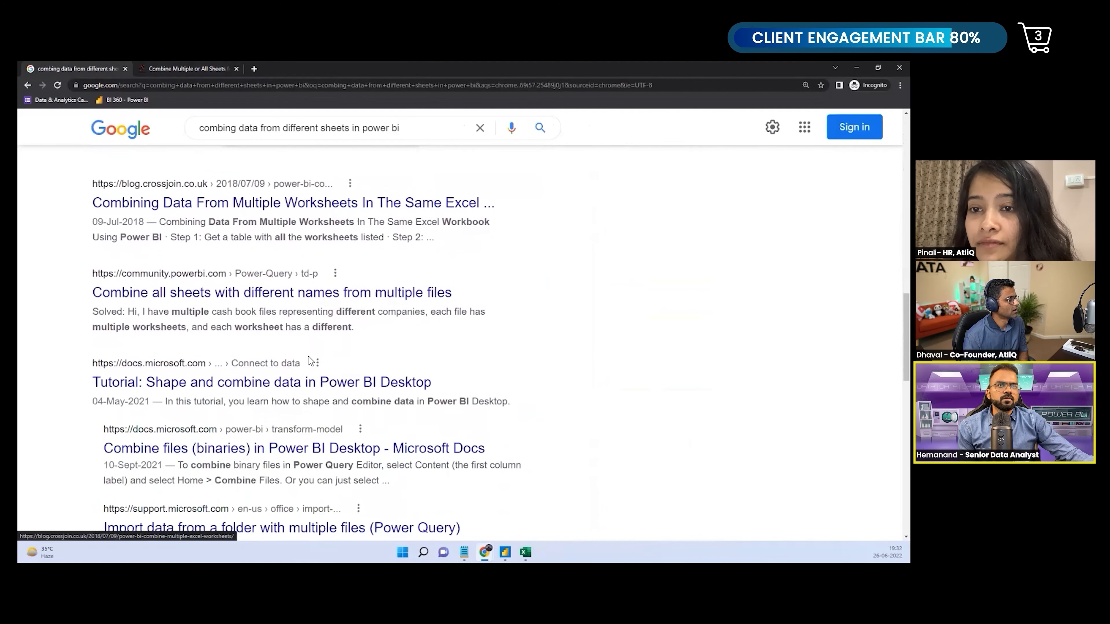
scroll(139, 251, up, 2)
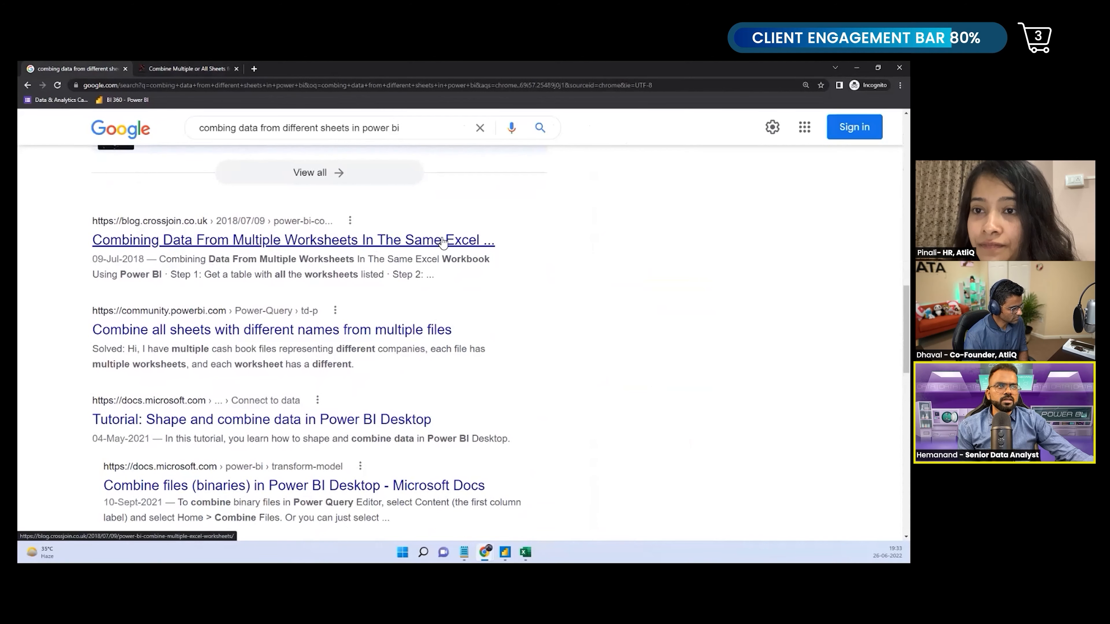
click(436, 248)
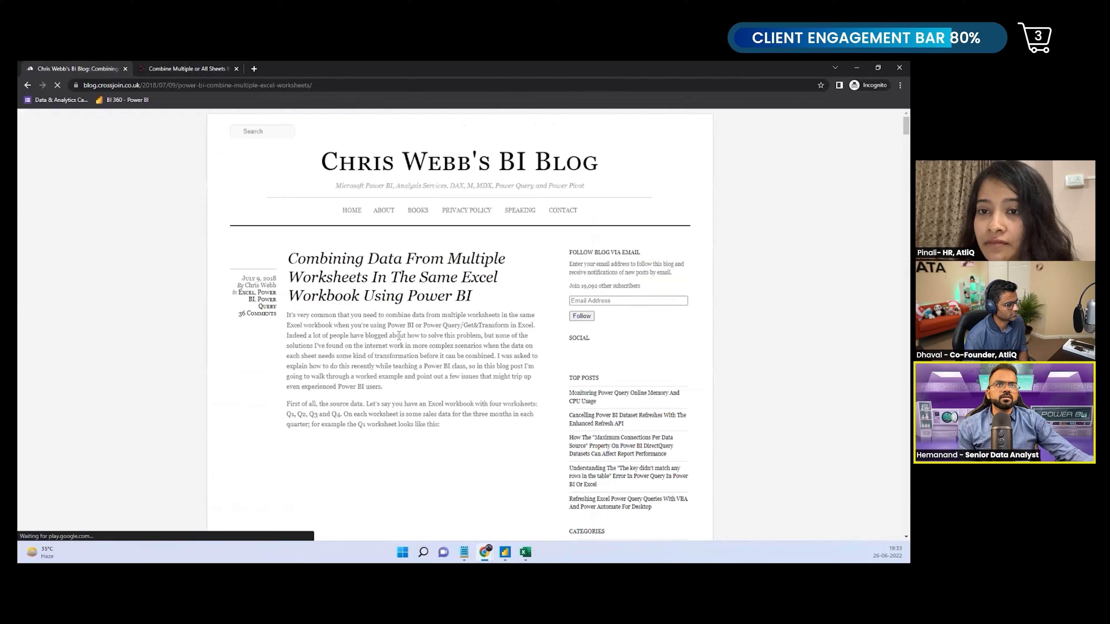
scroll(448, 410, down, 2)
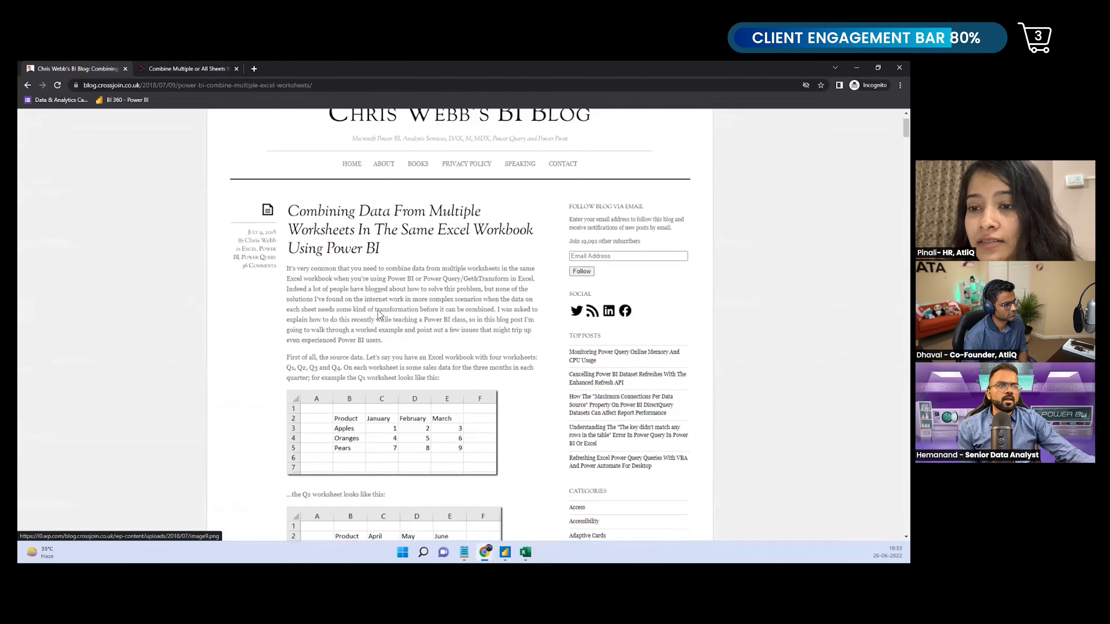
Read the crossjoin post's introduction and sample Q1 and Q2 worksheets, and close the RADACAD article's tab
drag(287, 268, 464, 379)
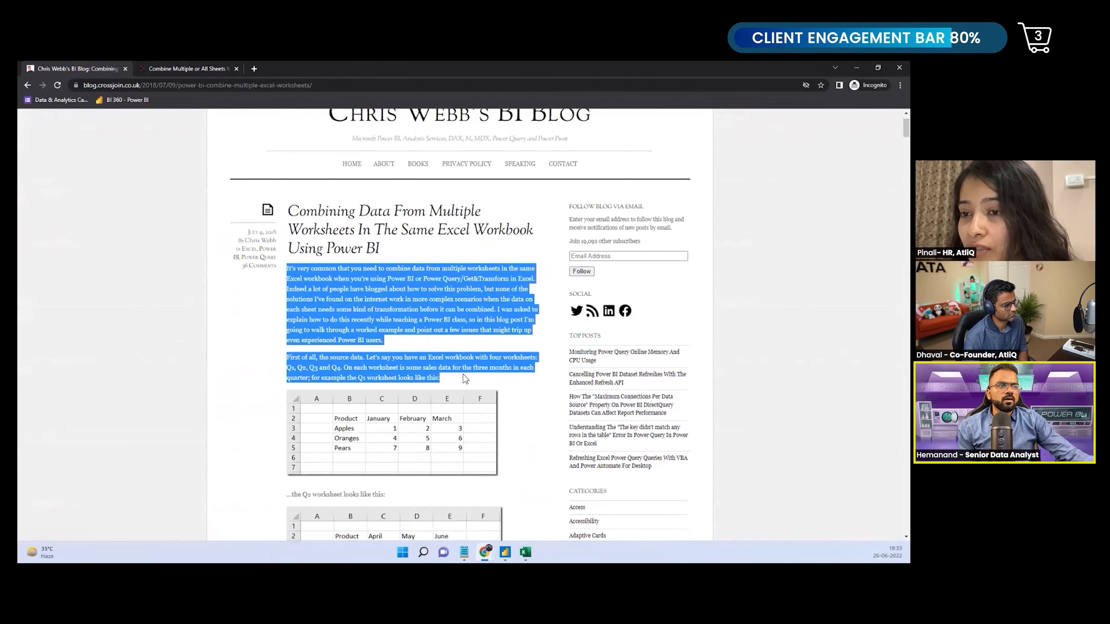
scroll(464, 378, down, 3)
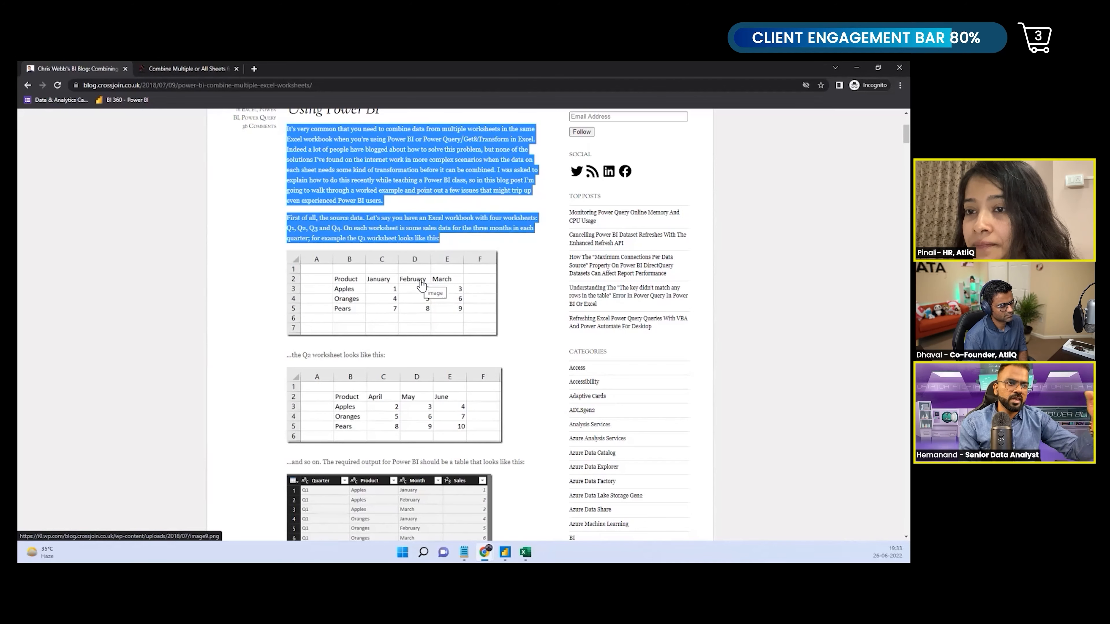
click(209, 68)
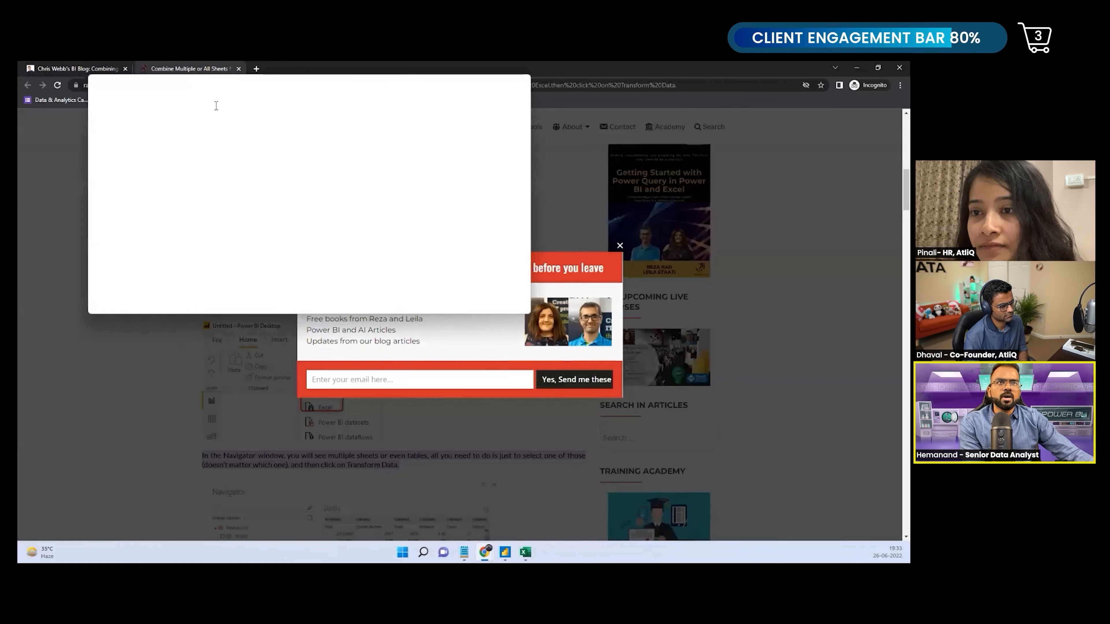
key(ctrl+w)
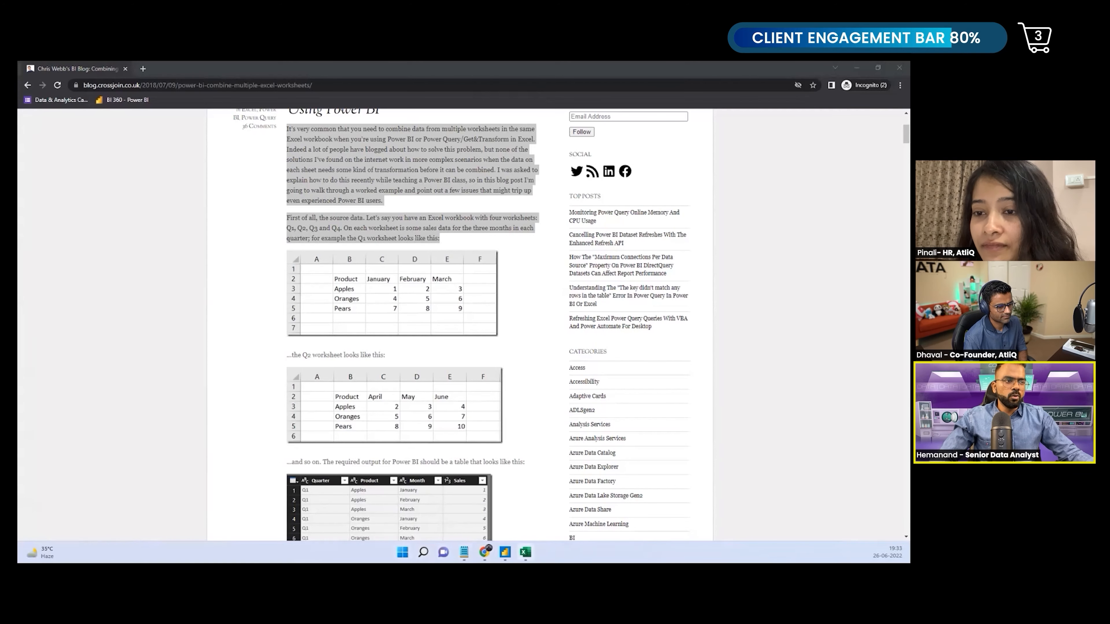
Switch to Power BI and open the whole Attendance Sheet 2022-2023_Masked.xlsx workbook for transformation in Power Query instead of individual sheets
click(504, 552)
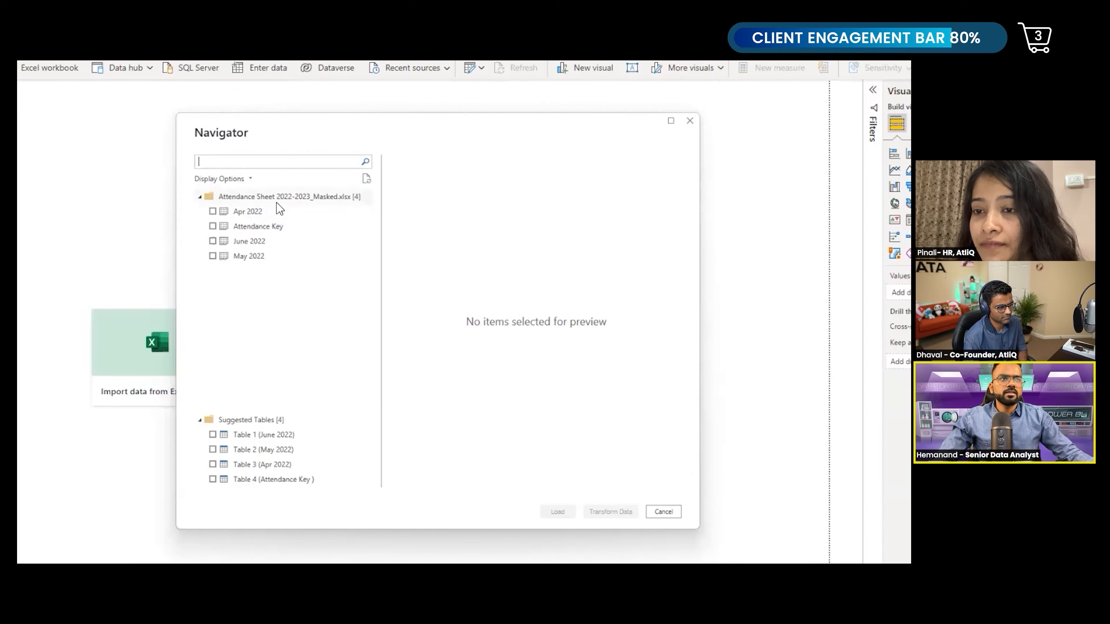
right_click(320, 197)
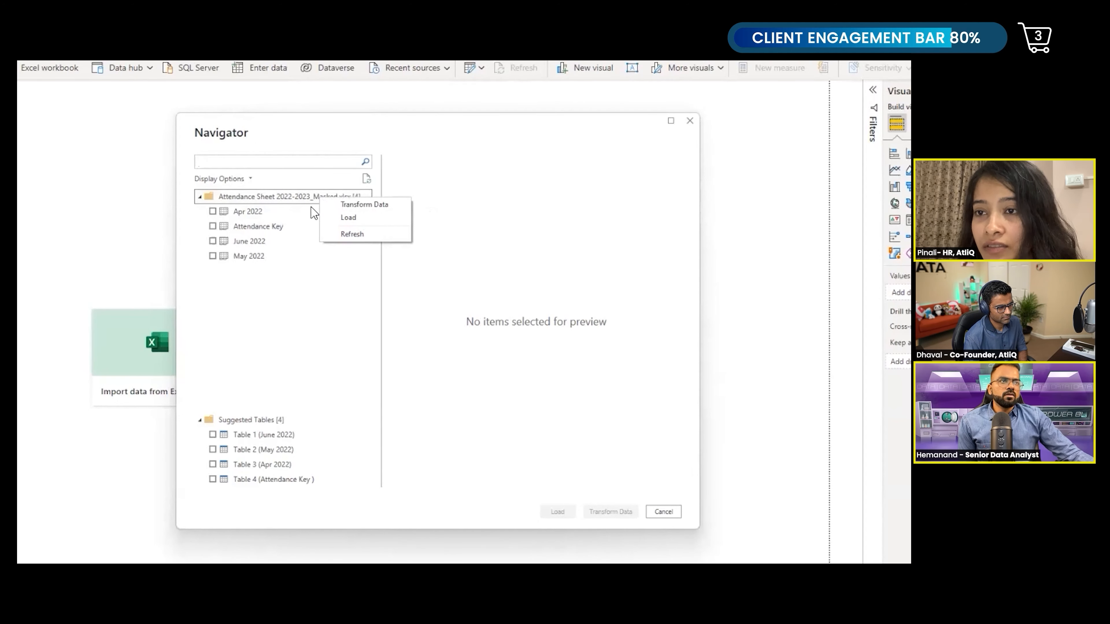
right_click(306, 201)
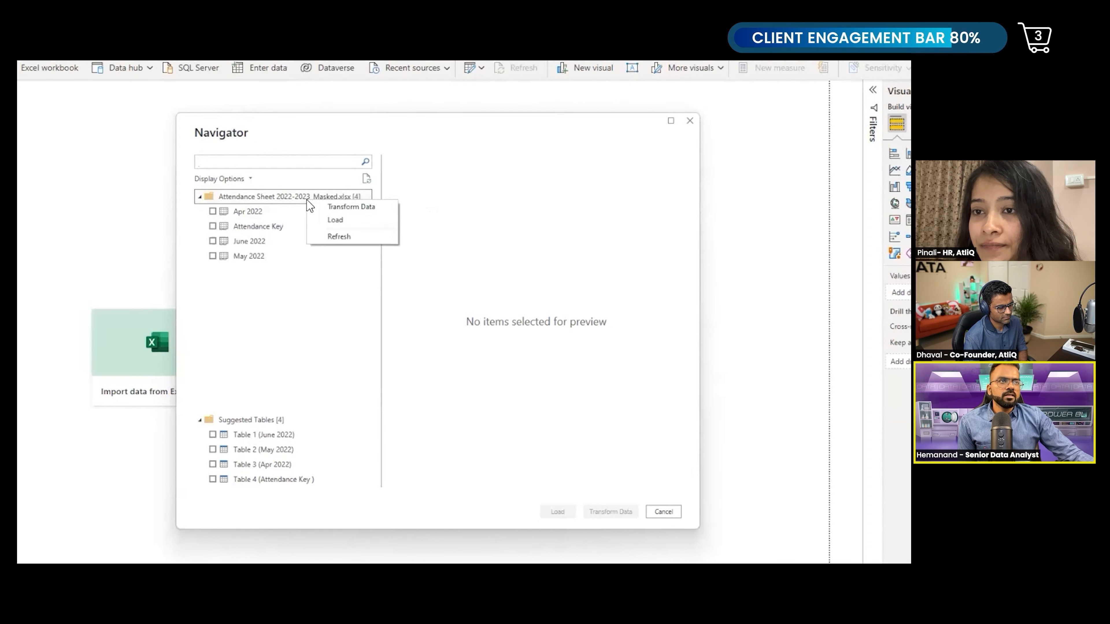
click(360, 207)
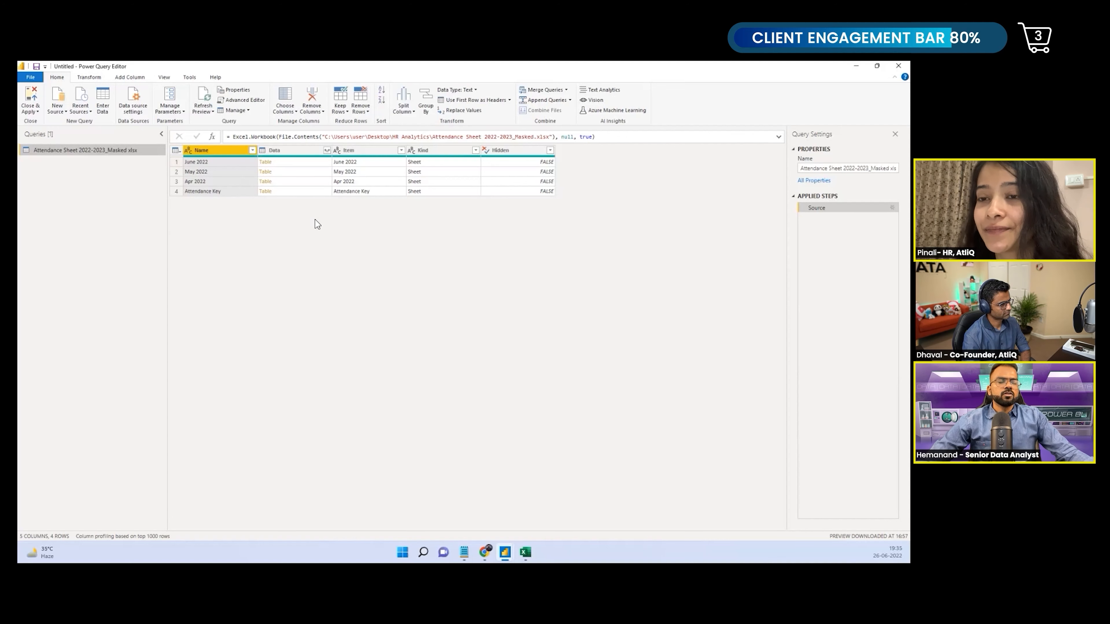
Preview the contents of the June 2022, May 2022 and Attendance Key tables in the Data column
click(296, 165)
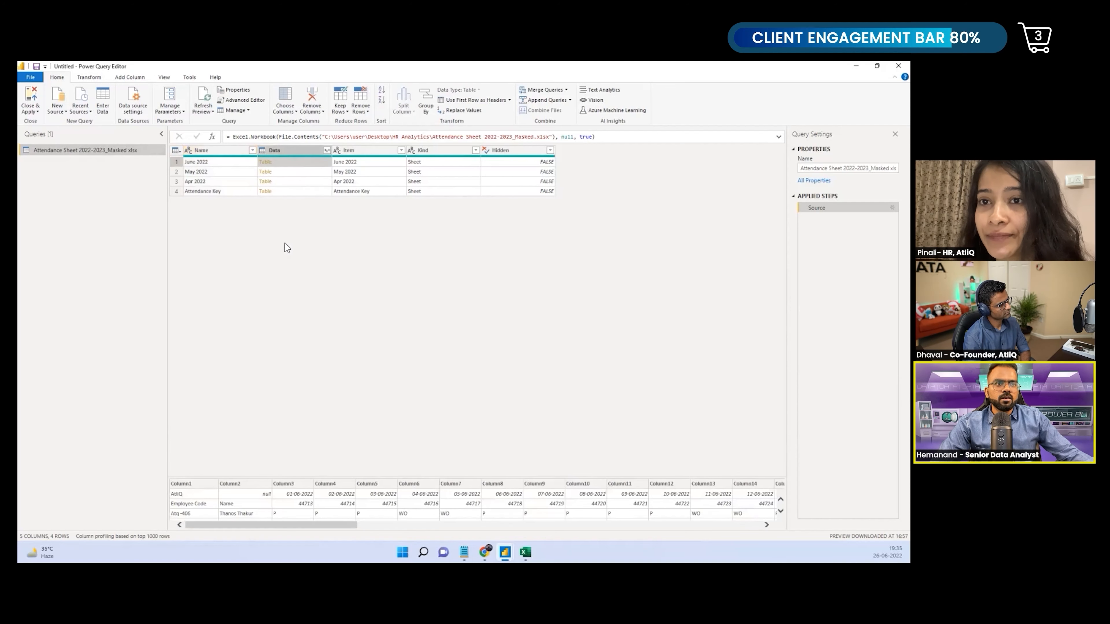
scroll(266, 528, down, 3)
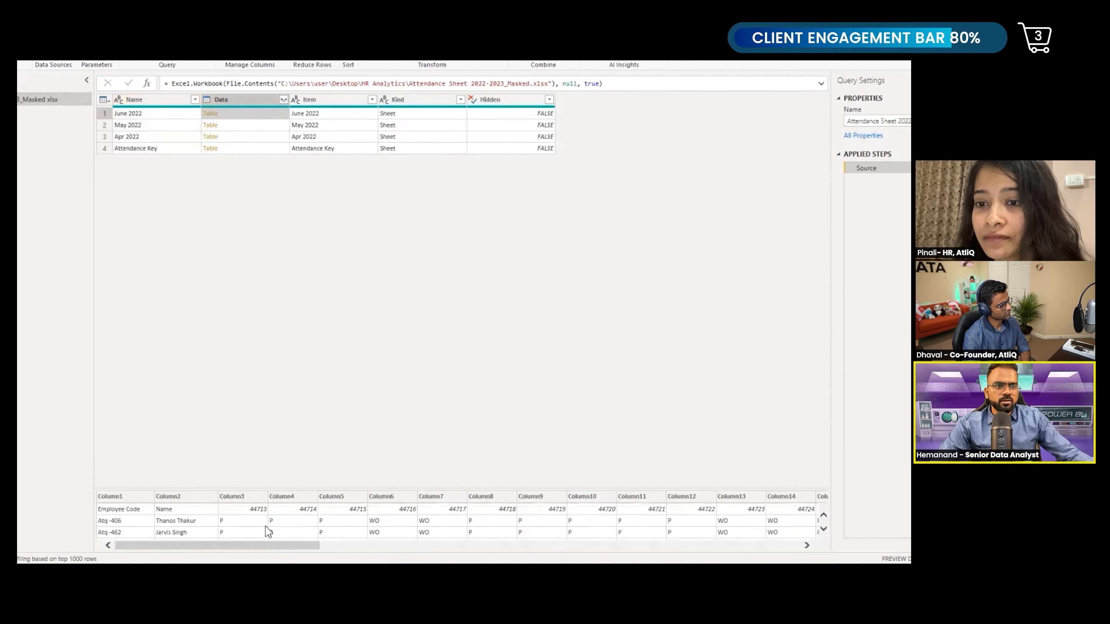
scroll(266, 526, up, 3)
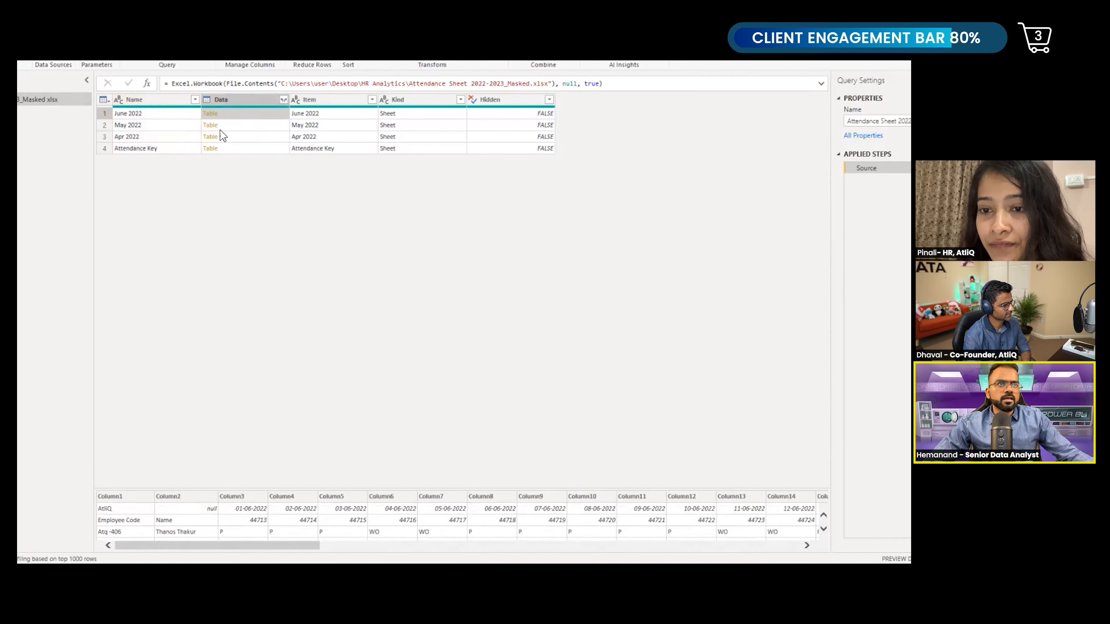
click(238, 125)
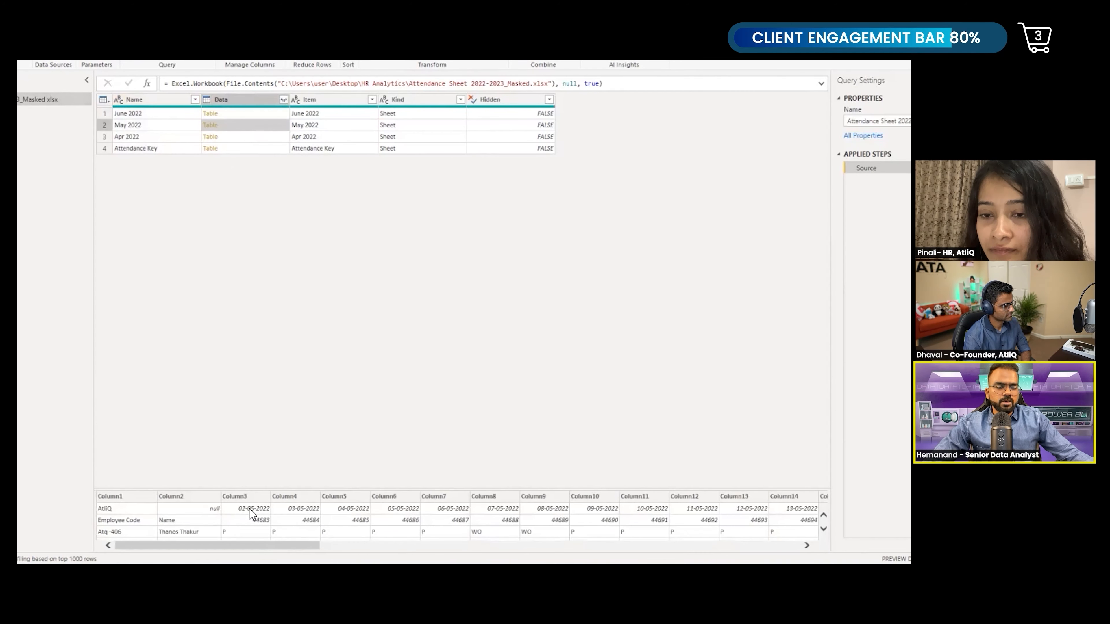
click(243, 150)
scroll(218, 539, up, 1)
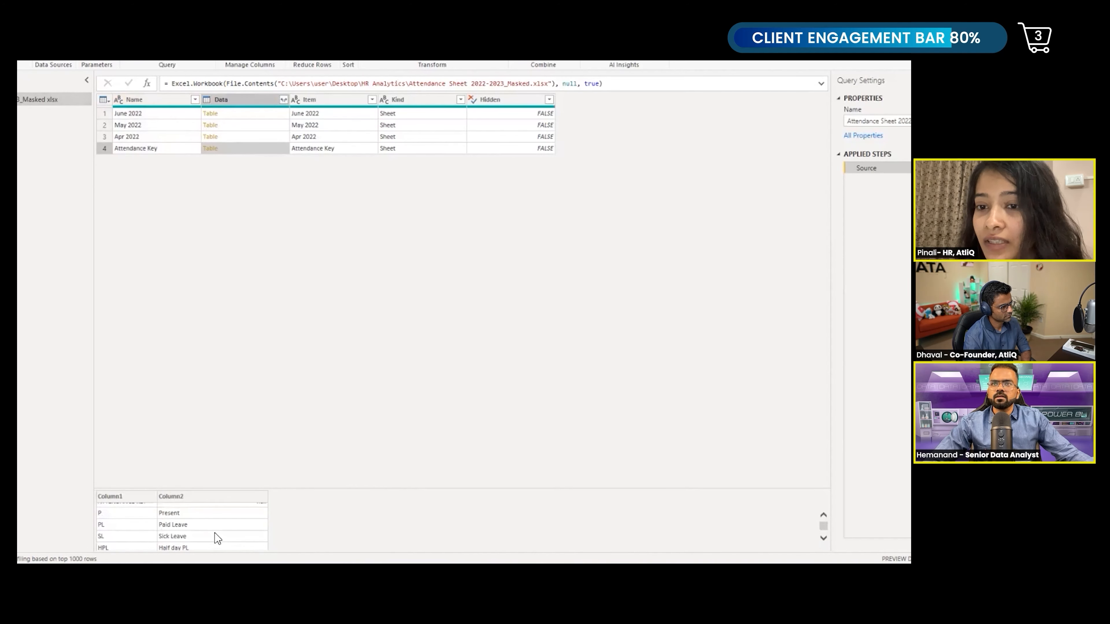
scroll(218, 539, up, 1)
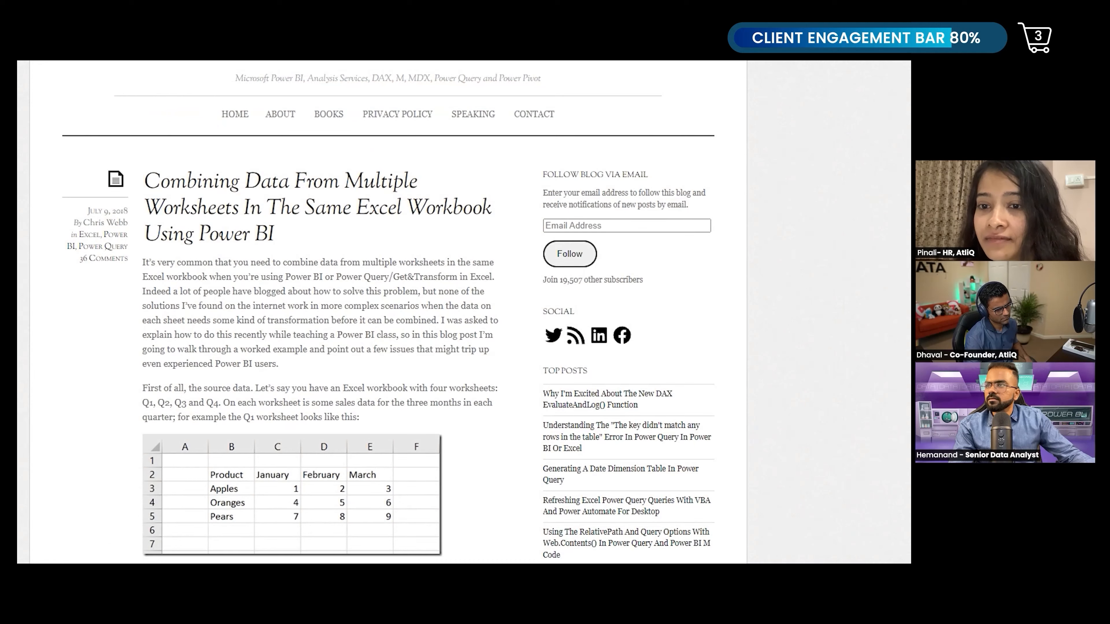
Return to the crossjoin post and read its worksheet listing, template query, Worksheet parameter and function creation steps
scroll(387, 310, down, 7)
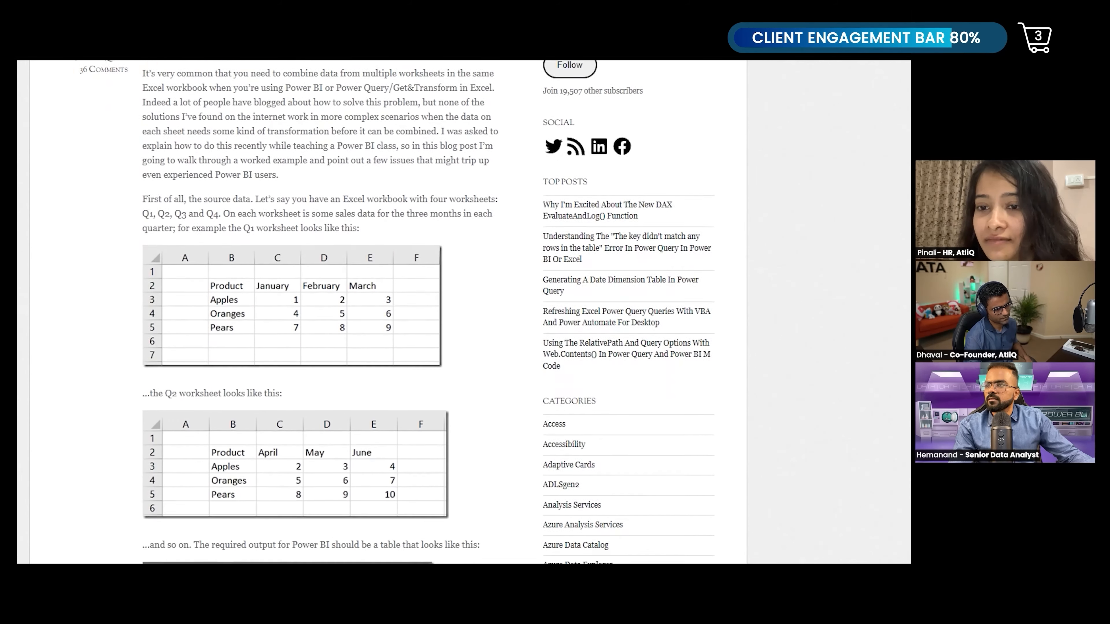
scroll(387, 310, down, 5)
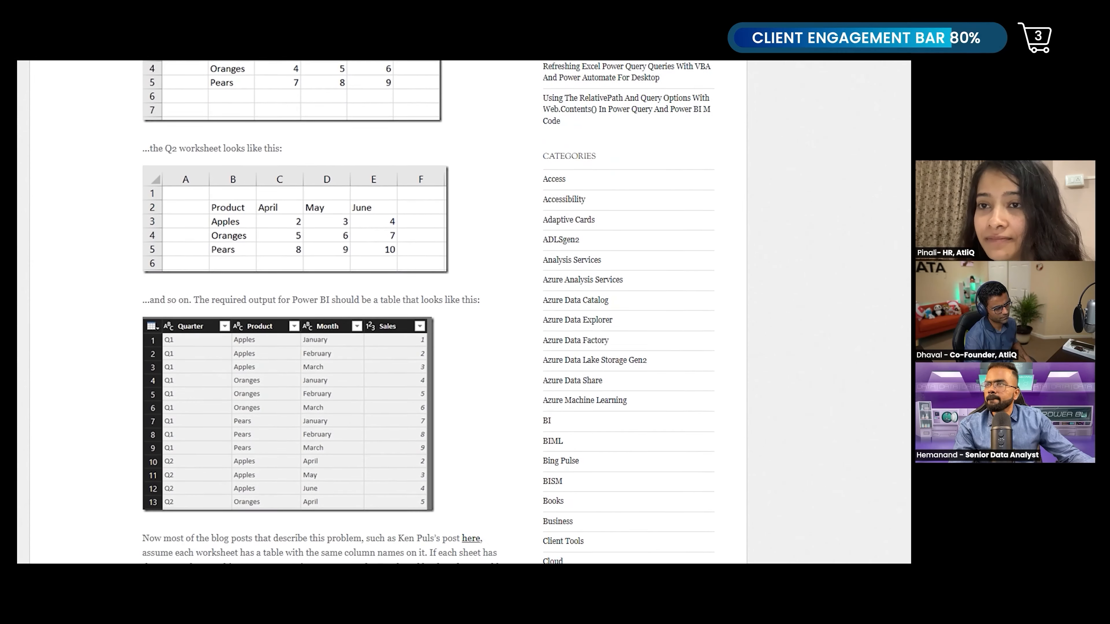
scroll(388, 310, down, 8)
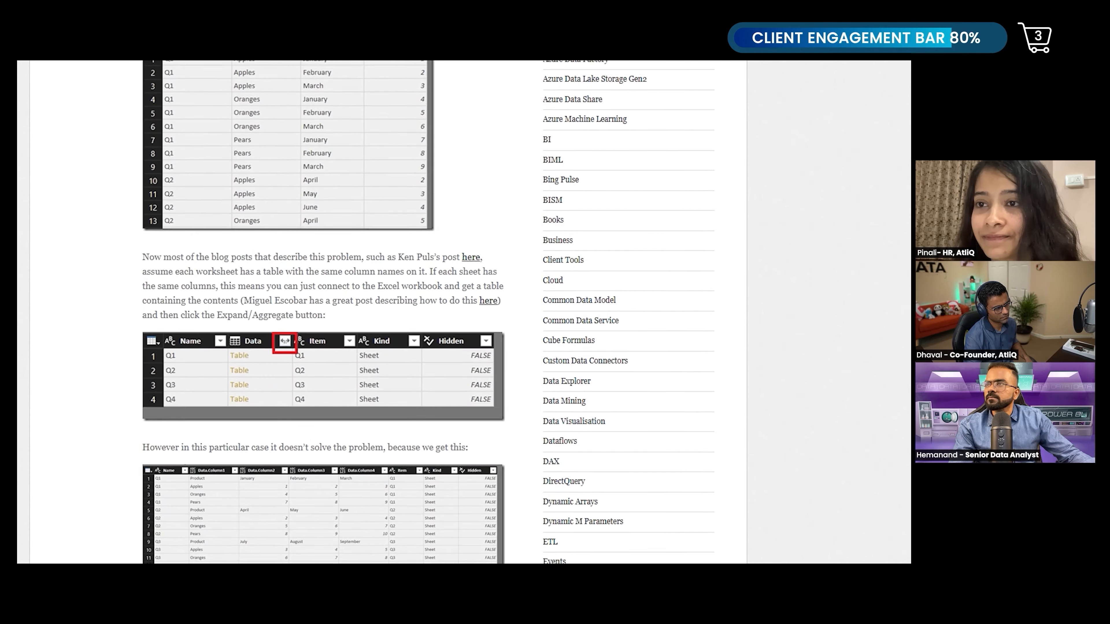
scroll(388, 310, down, 8)
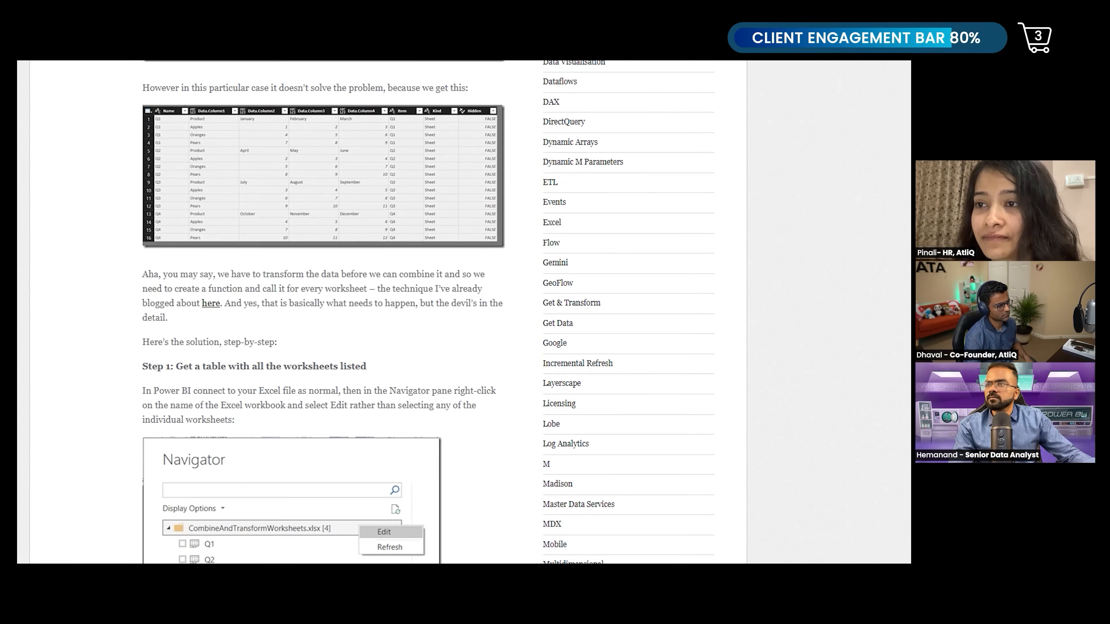
scroll(387, 310, down, 6)
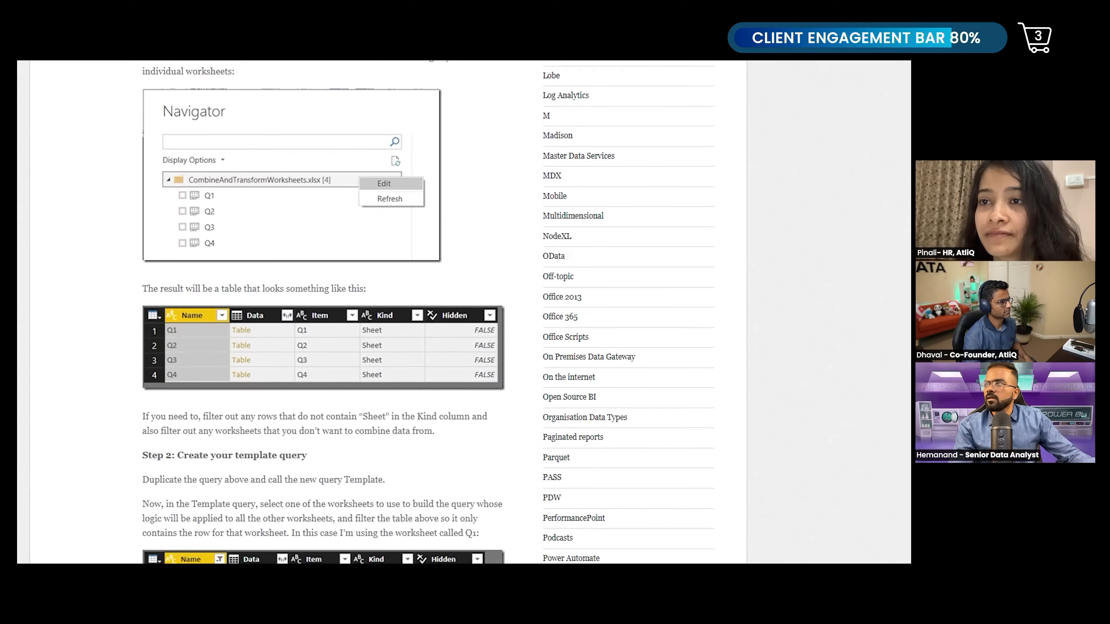
scroll(388, 311, down, 10)
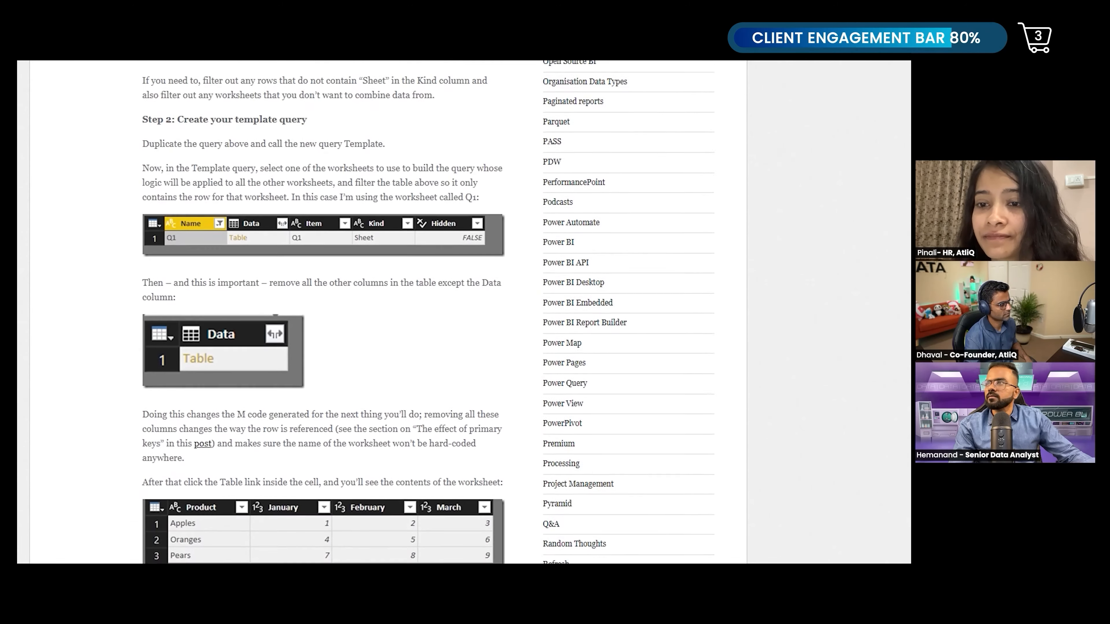
scroll(388, 311, down, 5)
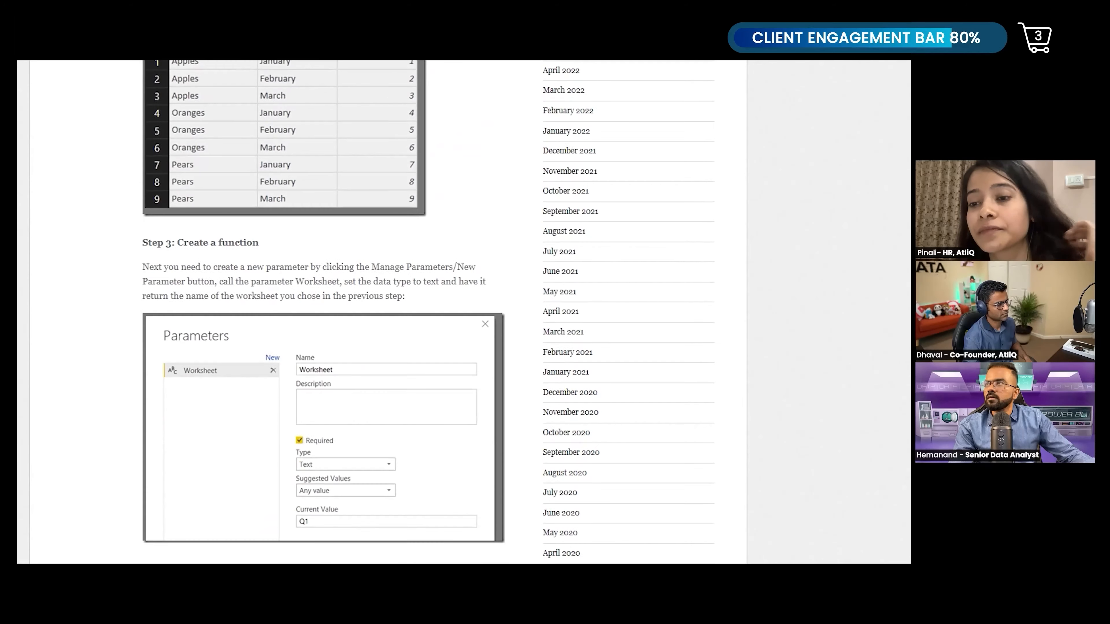
scroll(388, 311, down, 8)
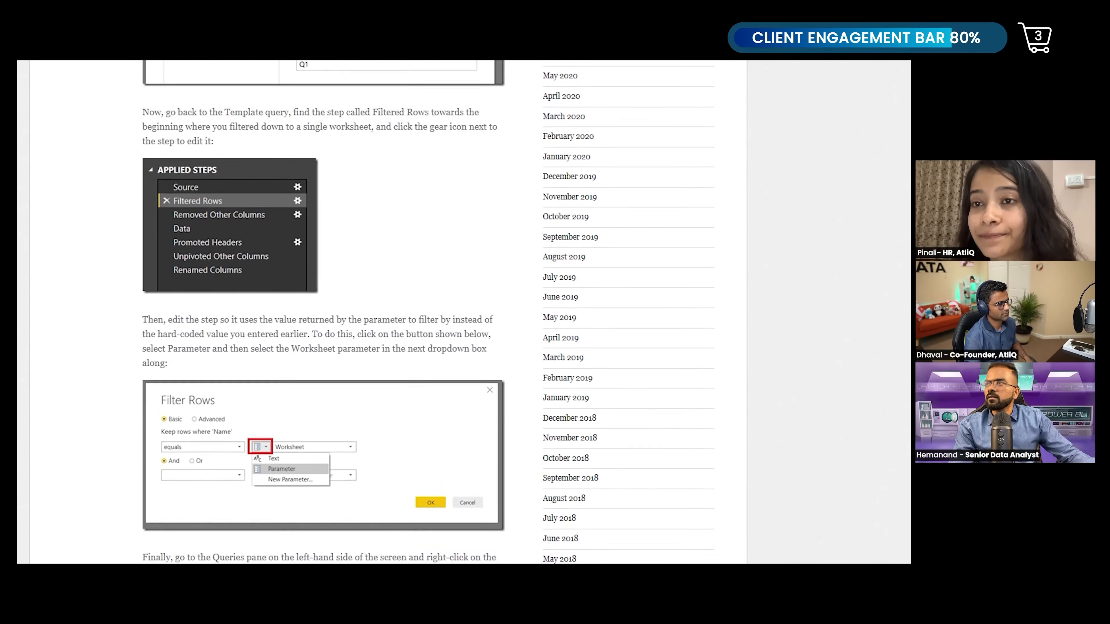
scroll(324, 306, down, 5)
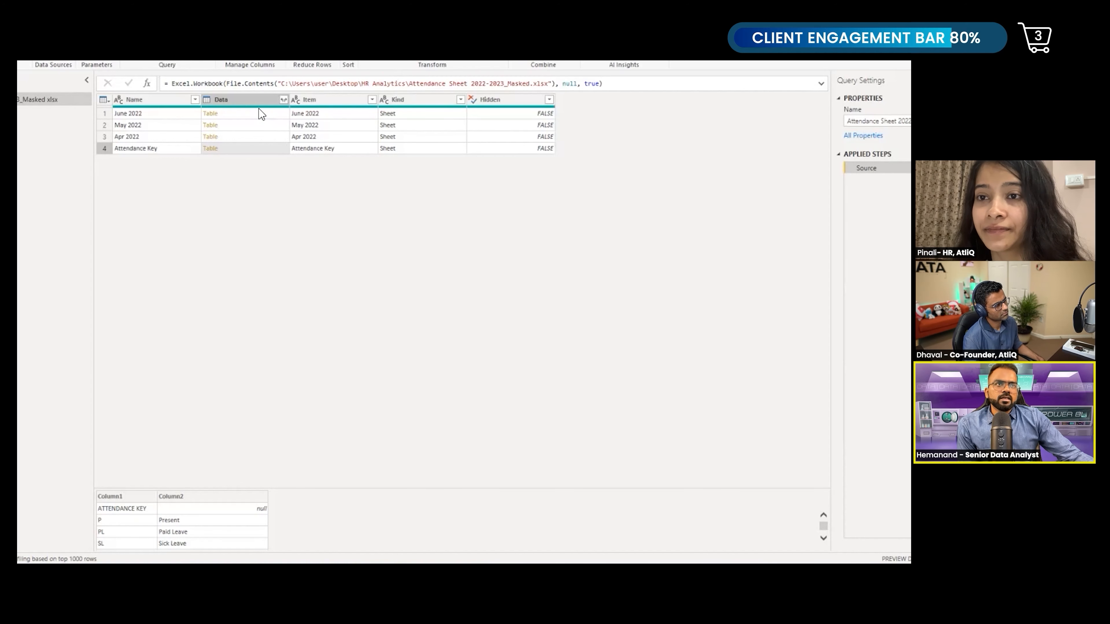
Go back to Power Query and preview the attendance rows of the Apr 2022 table
click(253, 137)
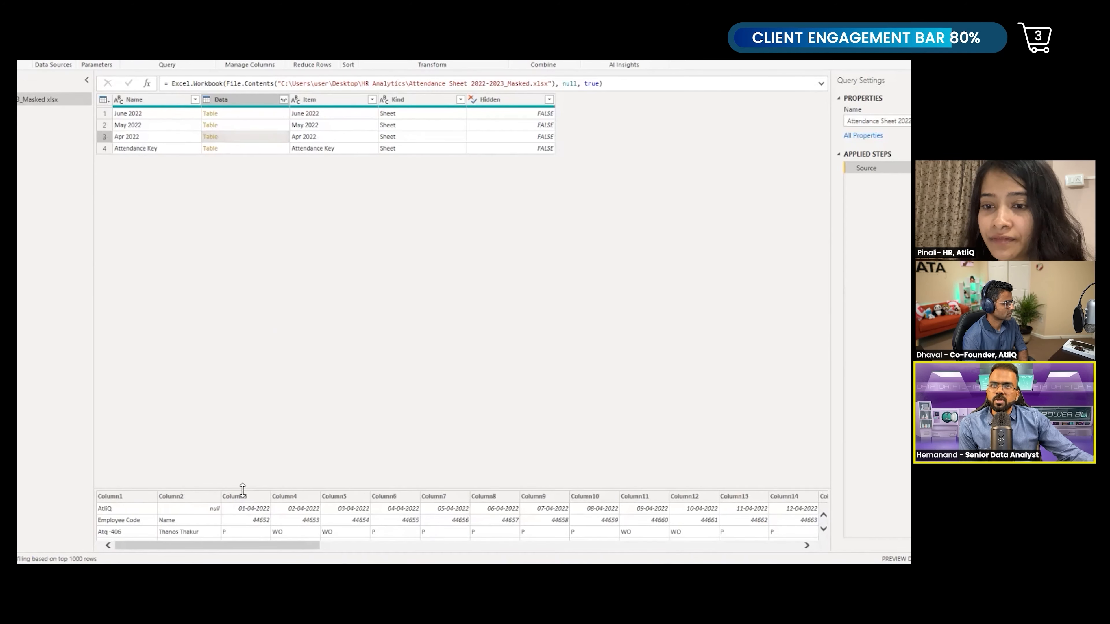
scroll(245, 534, down, 1)
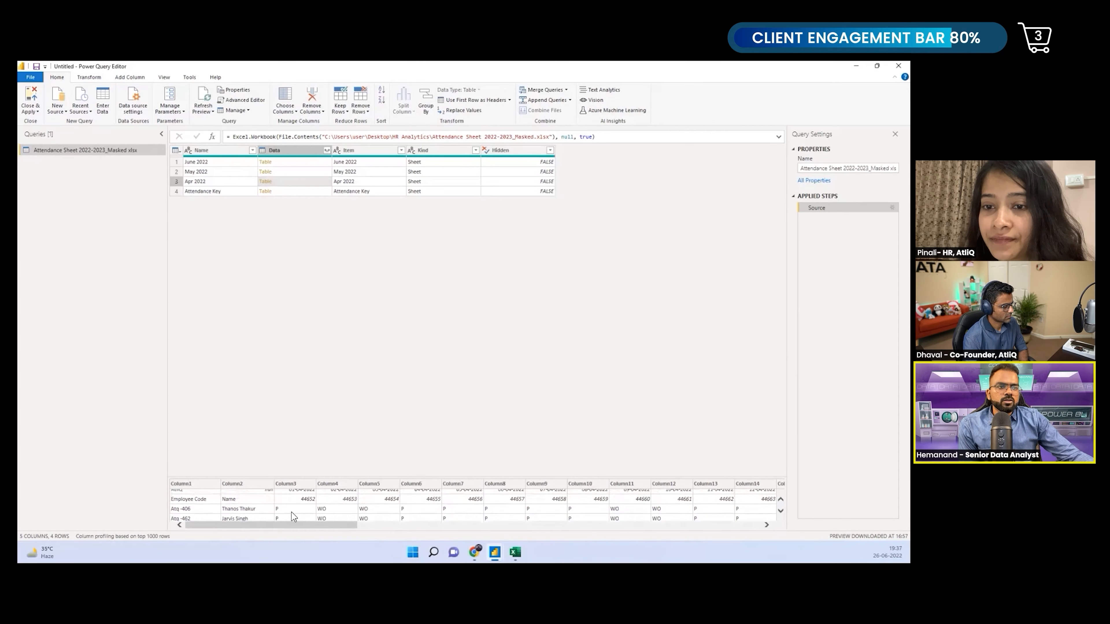
scroll(336, 496, up, 1)
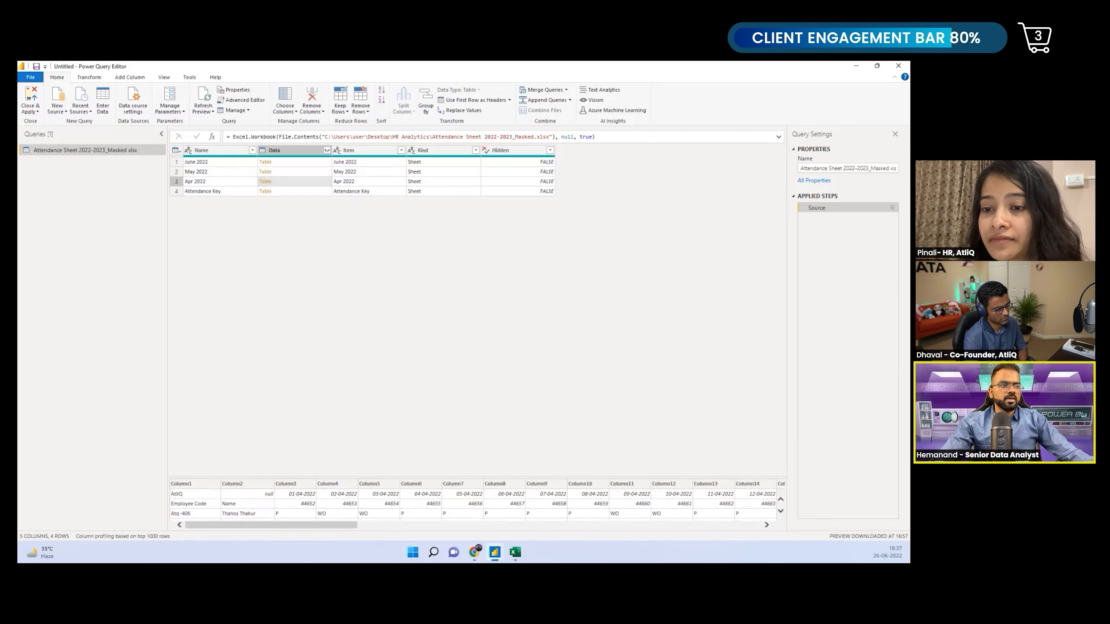
Launch Excel from the Windows search with a new blank workbook
key(super)
text(ex)
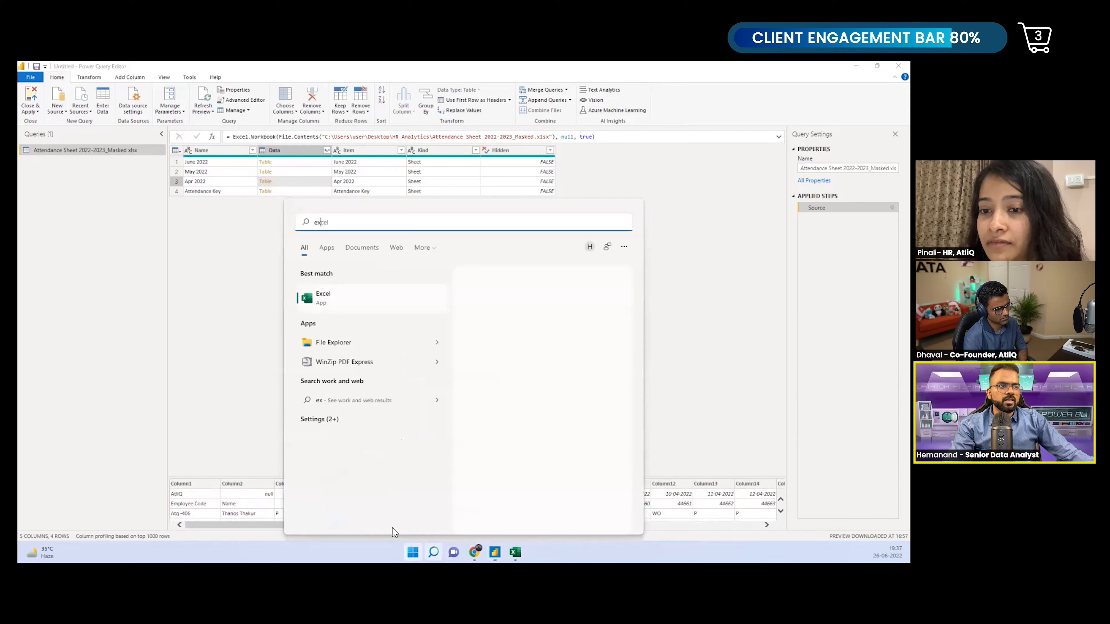
click(348, 293)
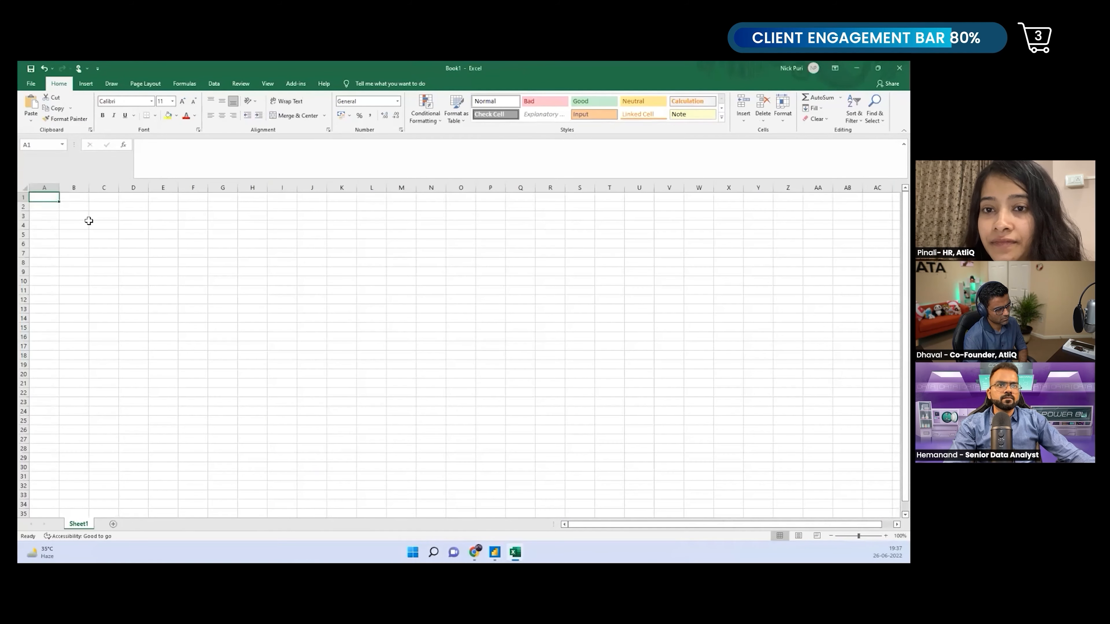
click(104, 234)
click(107, 209)
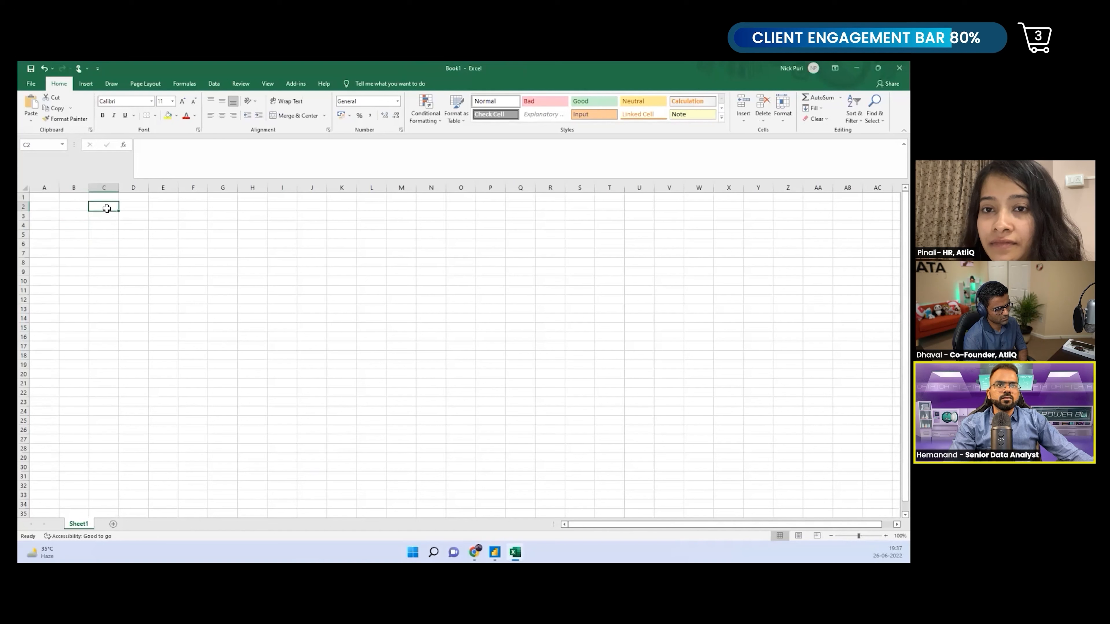
click(46, 206)
text(Ma)
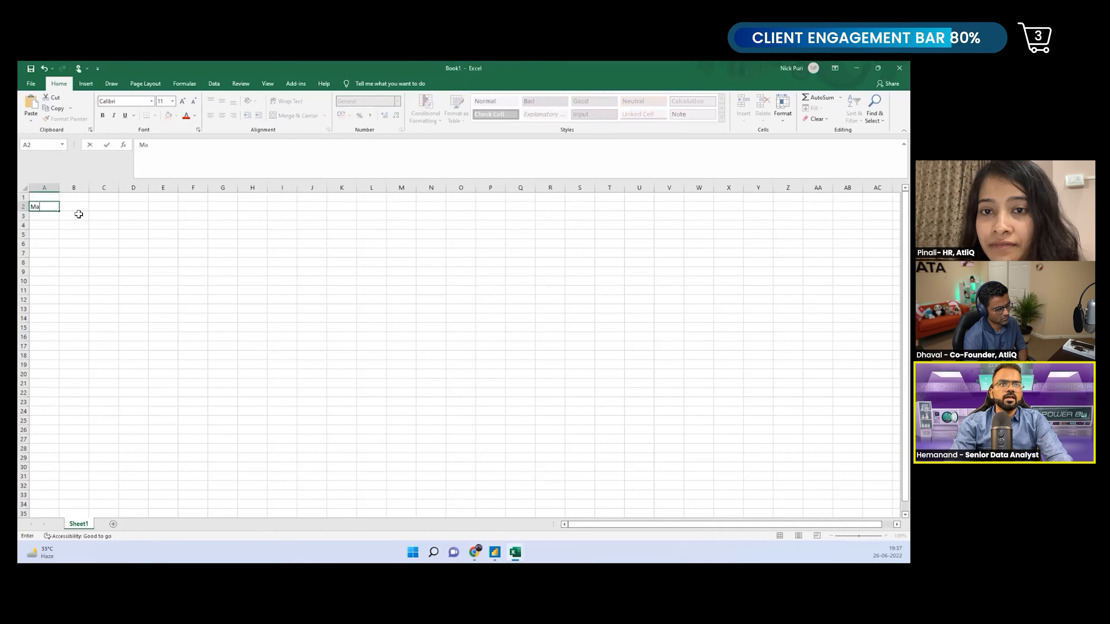
text(ap)
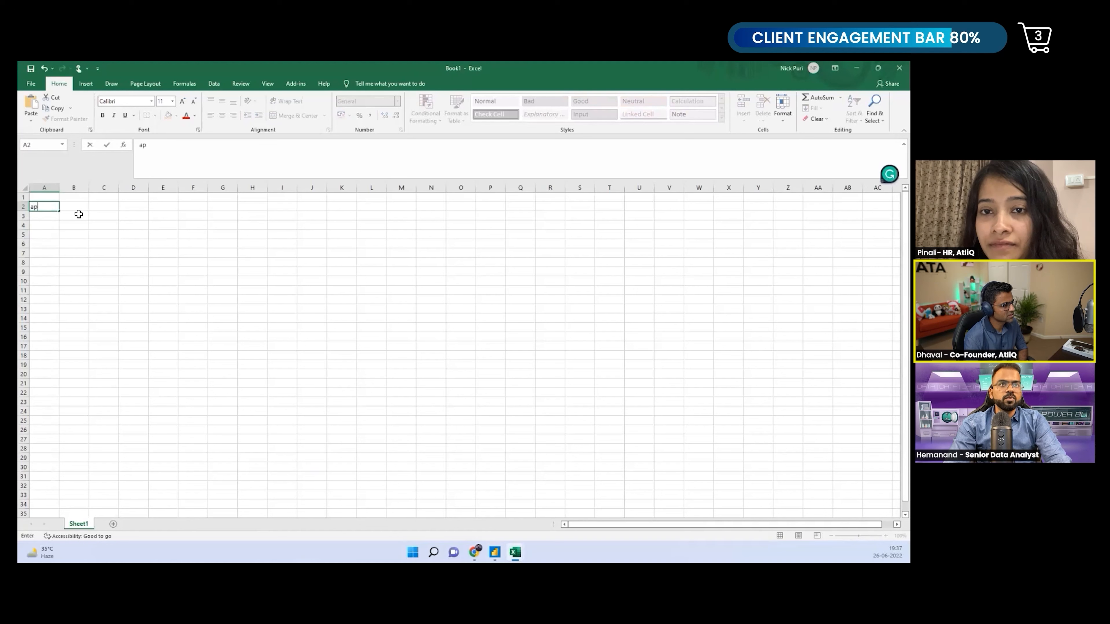
text(ri)
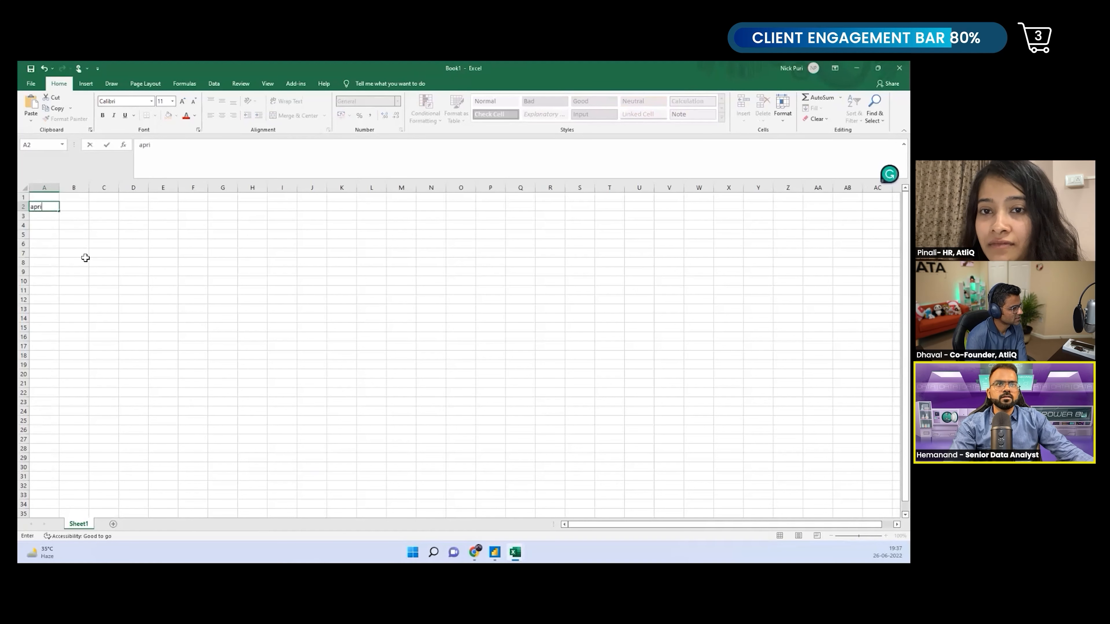
click(90, 234)
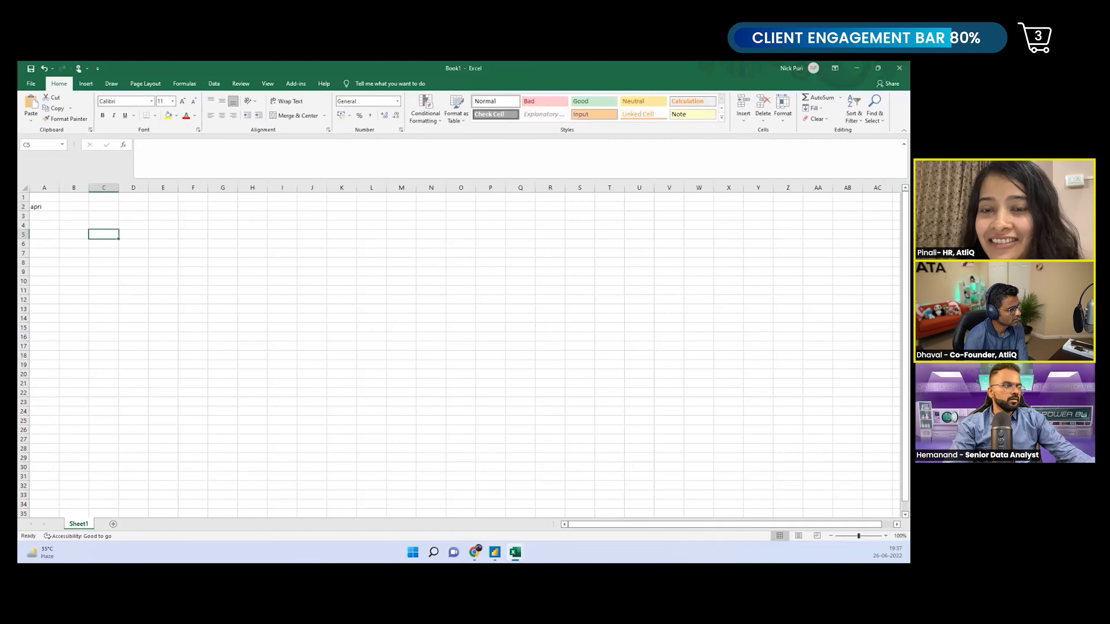
Replace the text in cell A2 with April 1 2022
scroll(459, 349, up, 6)
scroll(139, 282, up, 4)
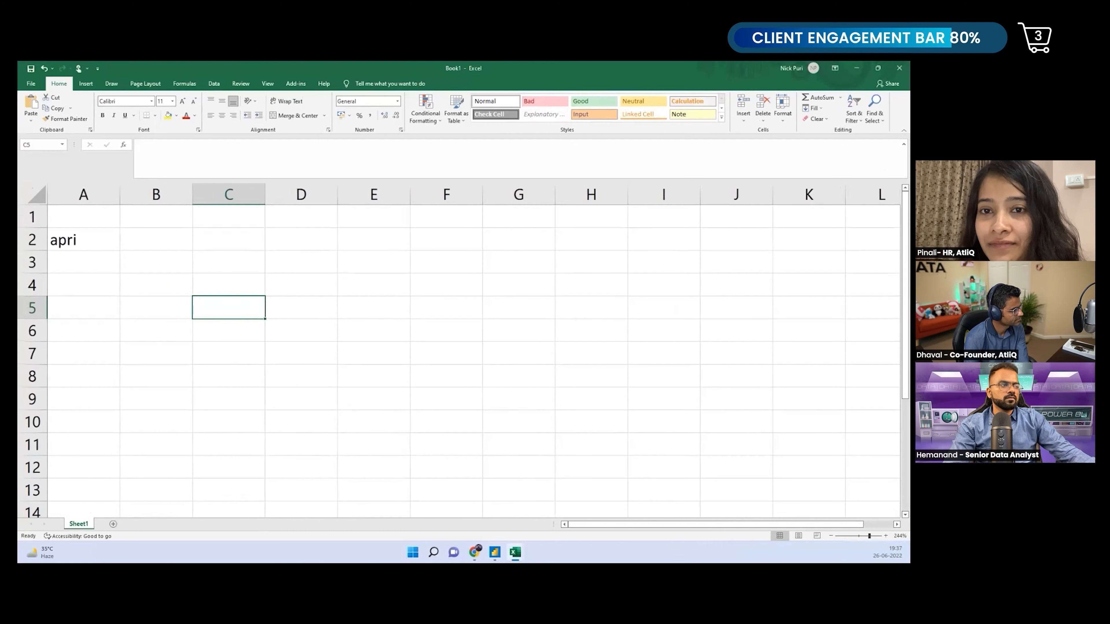
click(87, 243)
key(BackSpace)
text(April )
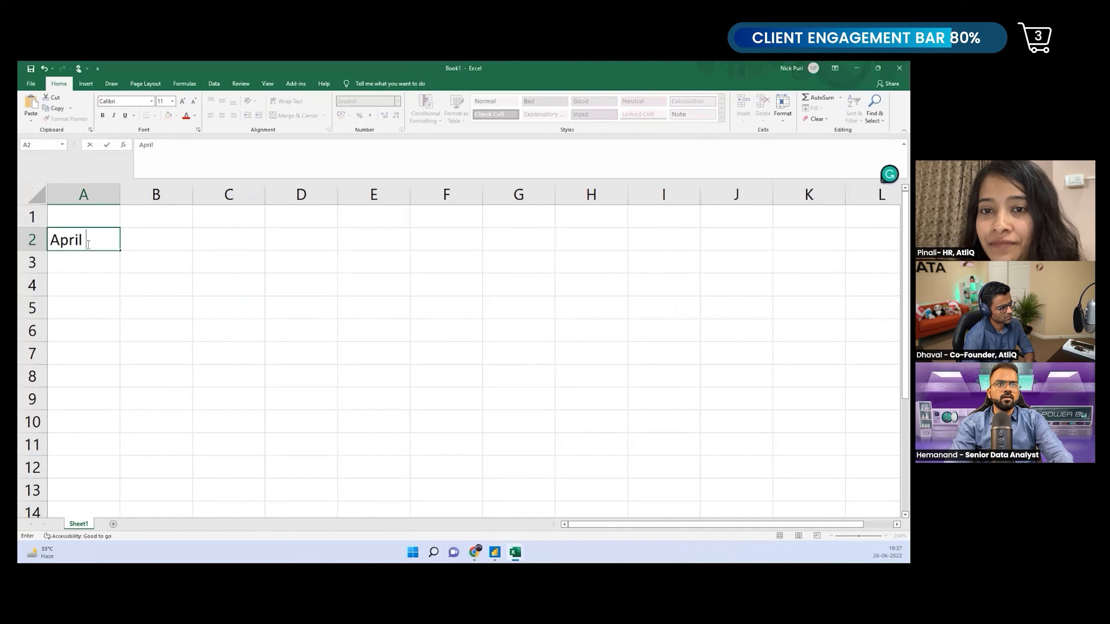
text(1 2022)
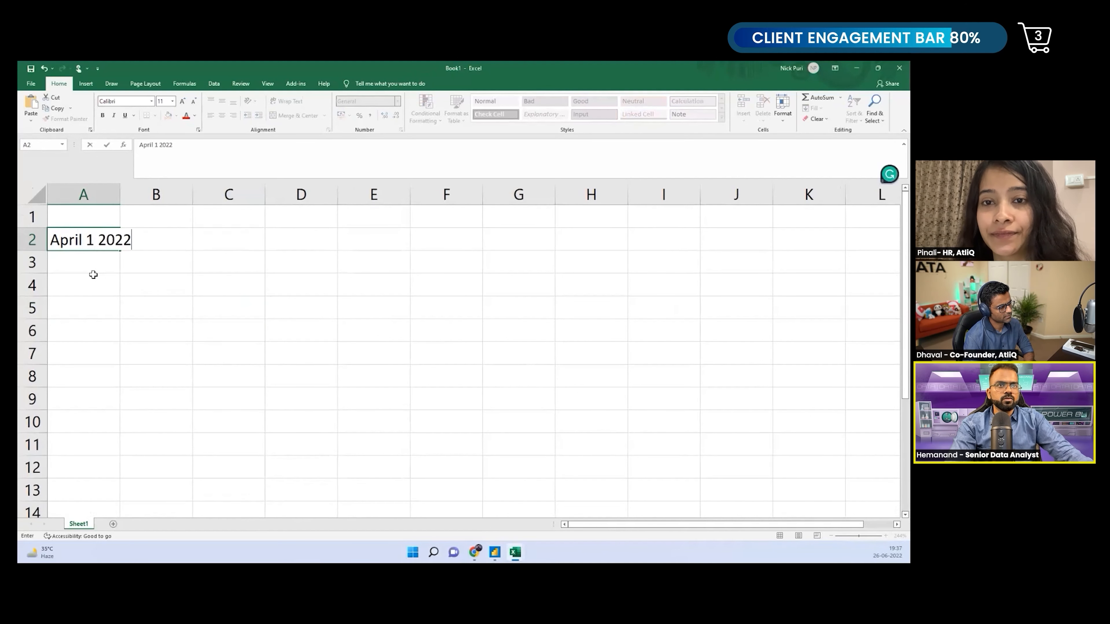
click(93, 275)
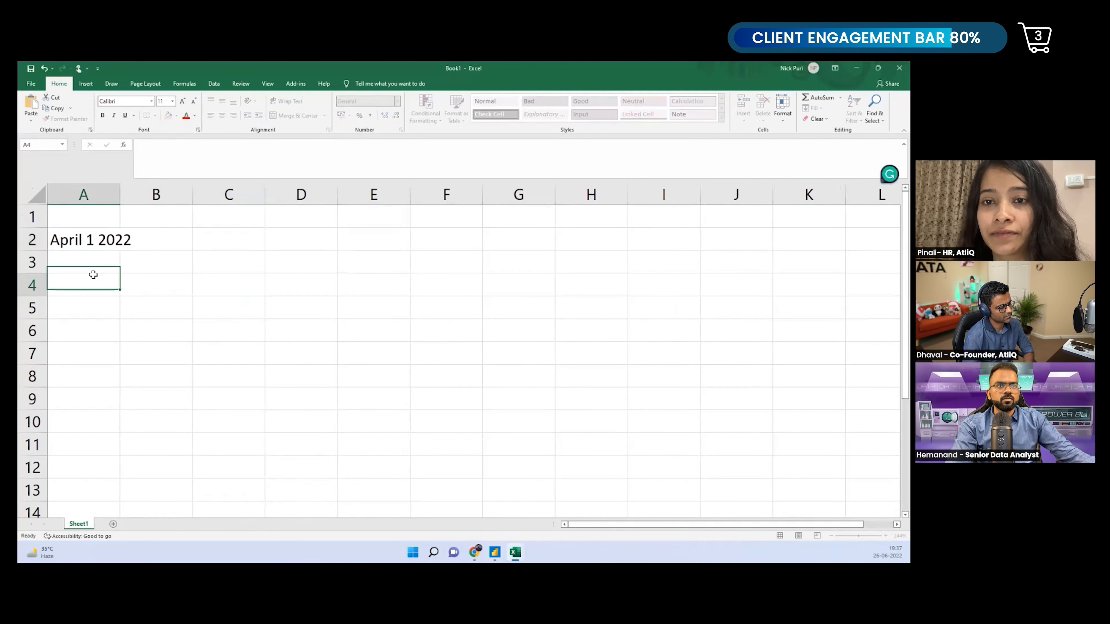
Widen column A slightly and enter the date 01/04/2022 in cell A2
click(104, 245)
drag(121, 192, 141, 193)
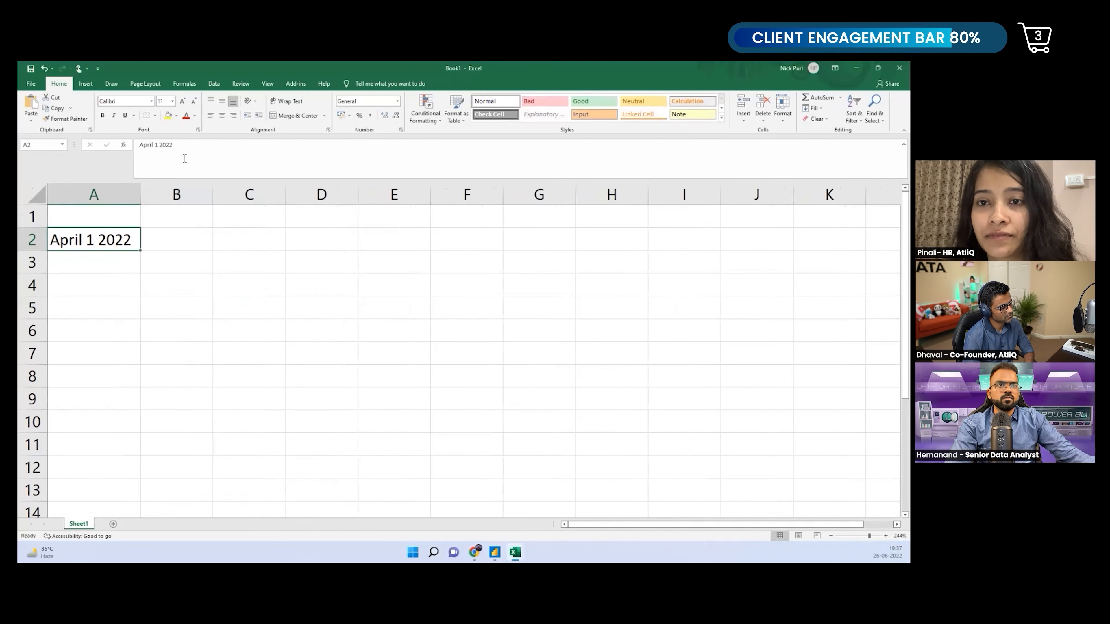
text(01/04/2022)
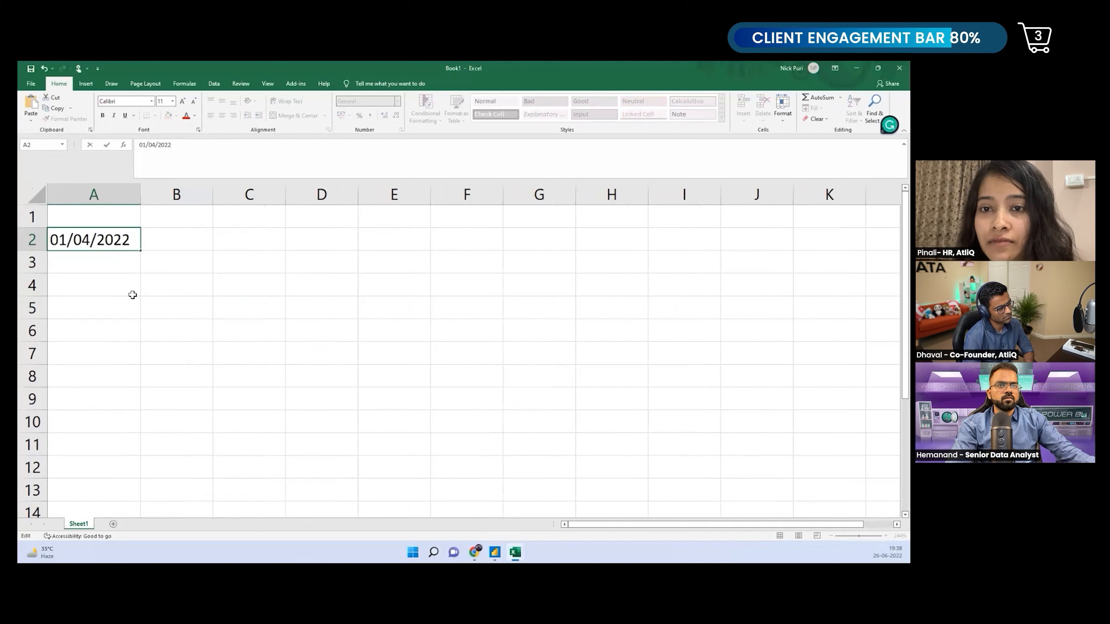
click(147, 323)
click(133, 243)
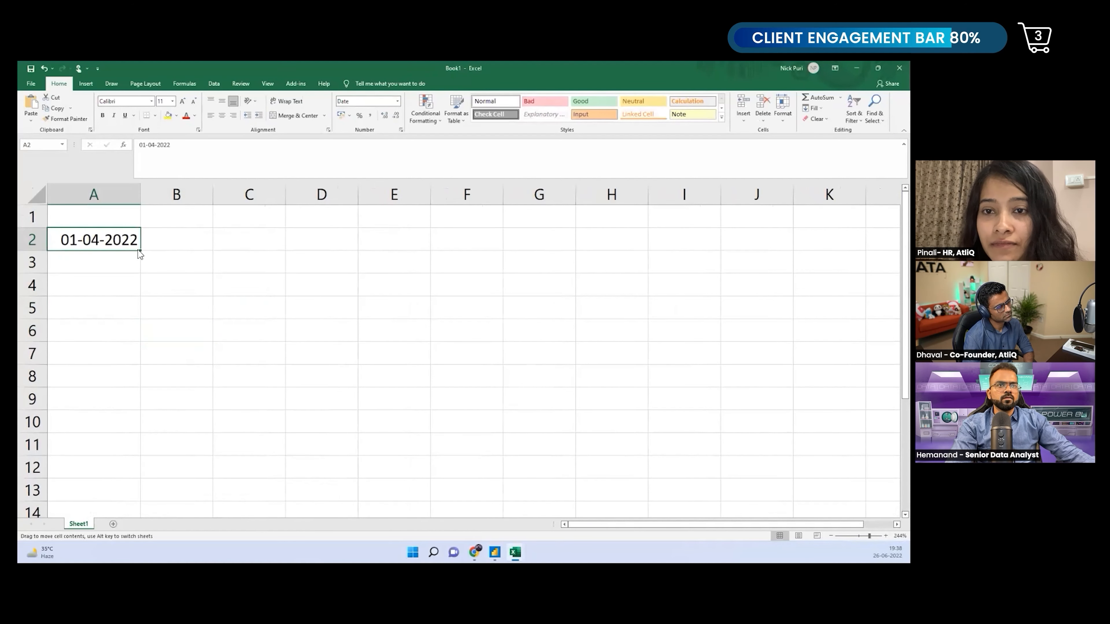
Extend the date series from A2 across to 05-04-2022 in E2 and widen columns B to E to fit the dates
drag(144, 252, 415, 257)
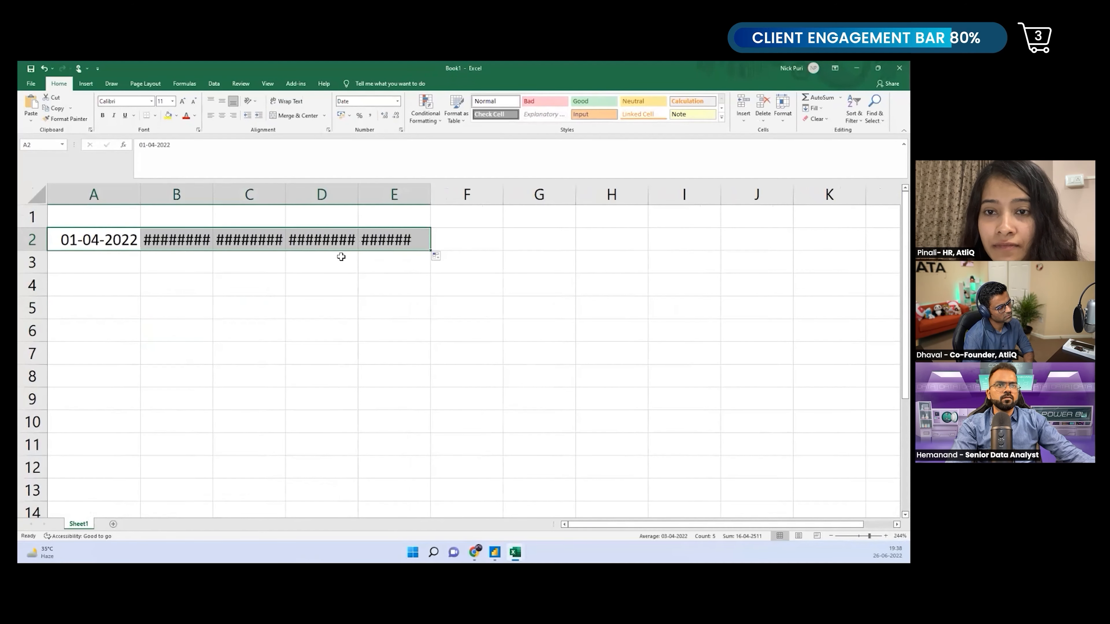
double_click(214, 195)
double_click(297, 195)
drag(396, 193, 434, 193)
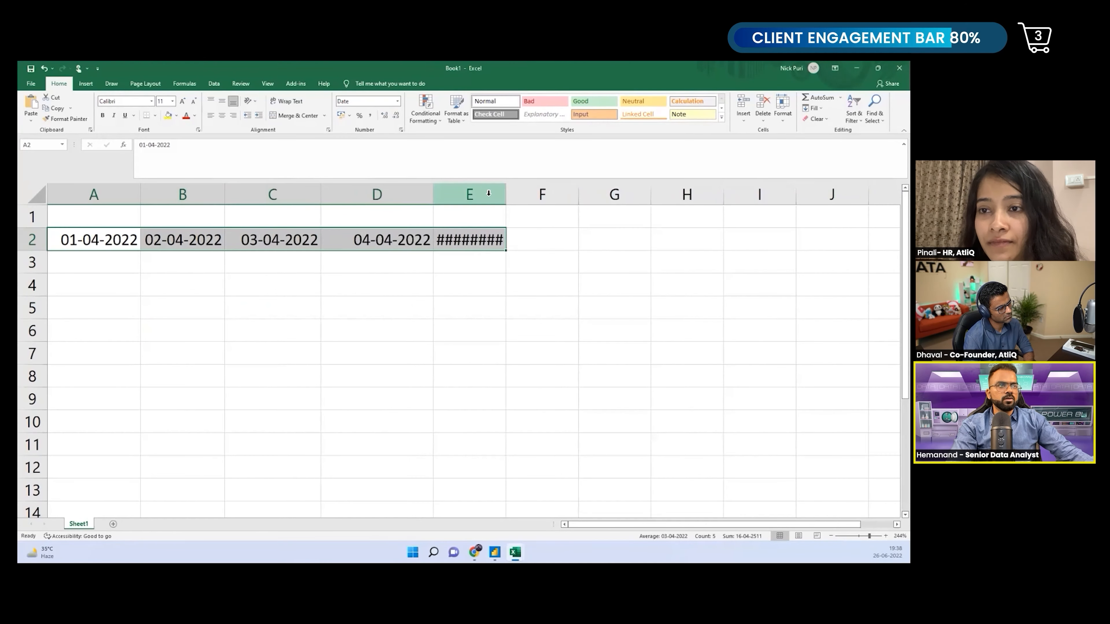
drag(506, 193, 568, 192)
click(515, 310)
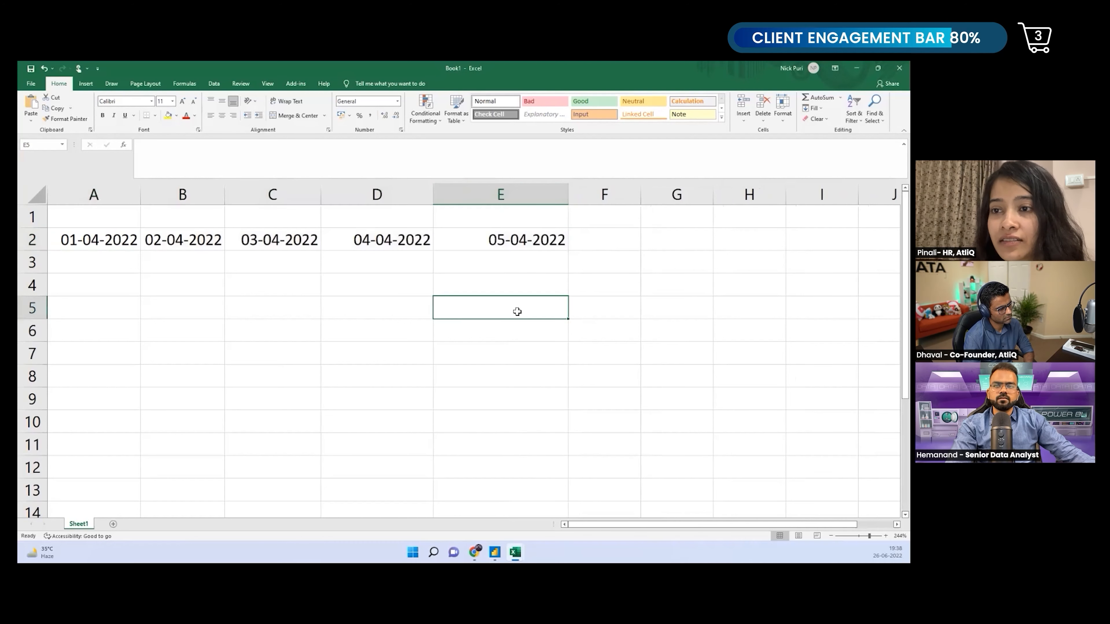
Copy the date in A2 to cell A4 and change its month so it reads 01-05-2022
click(99, 240)
key(ctrl+c)
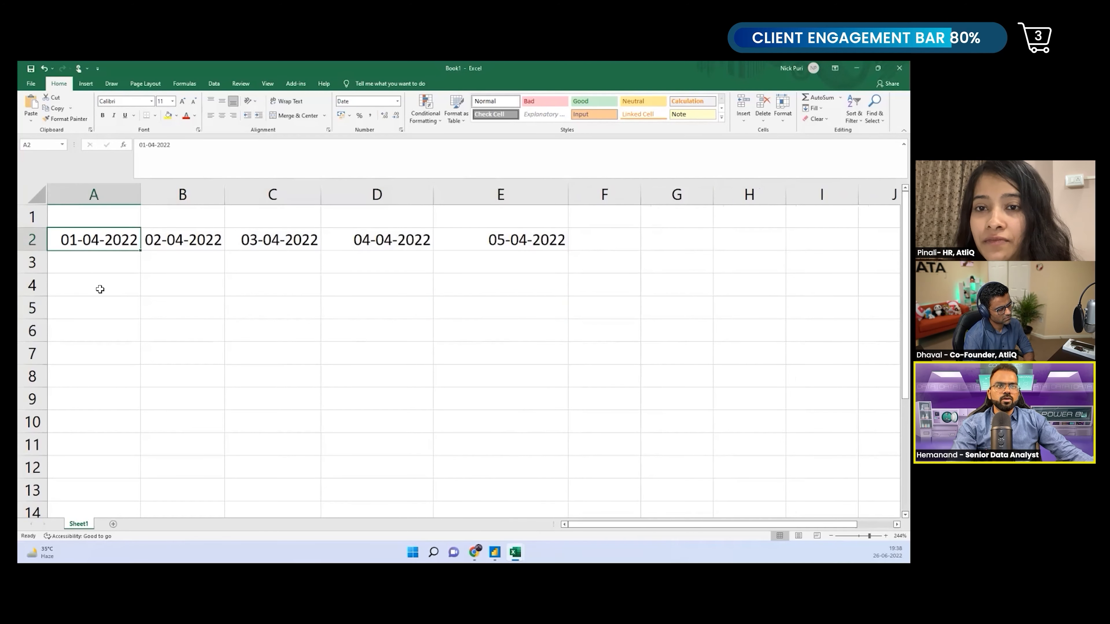
click(104, 277)
key(ctrl+v)
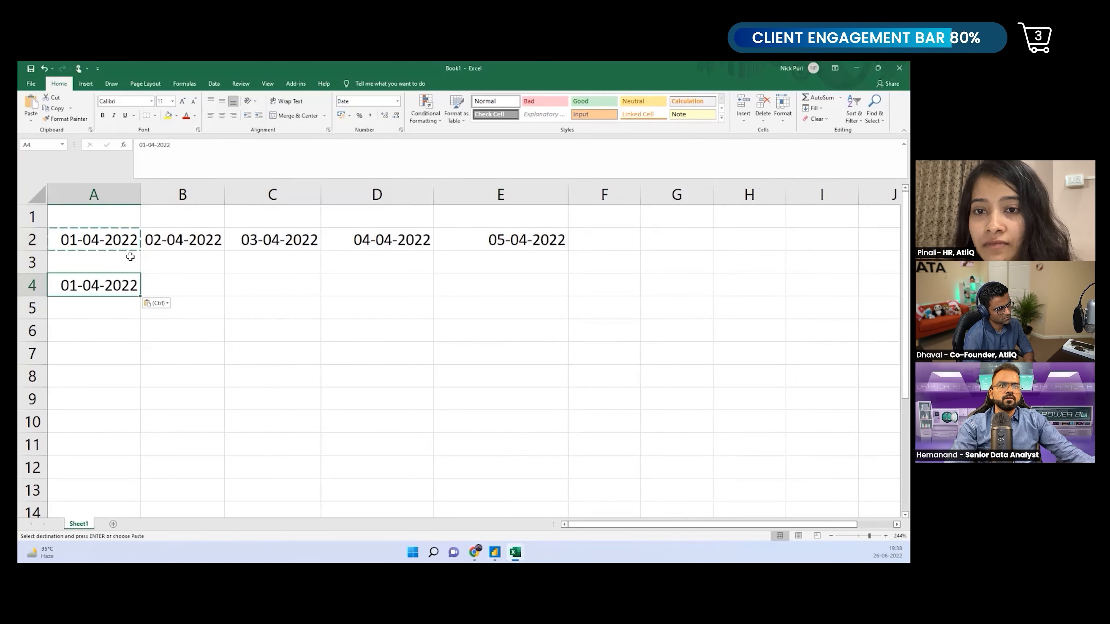
click(156, 146)
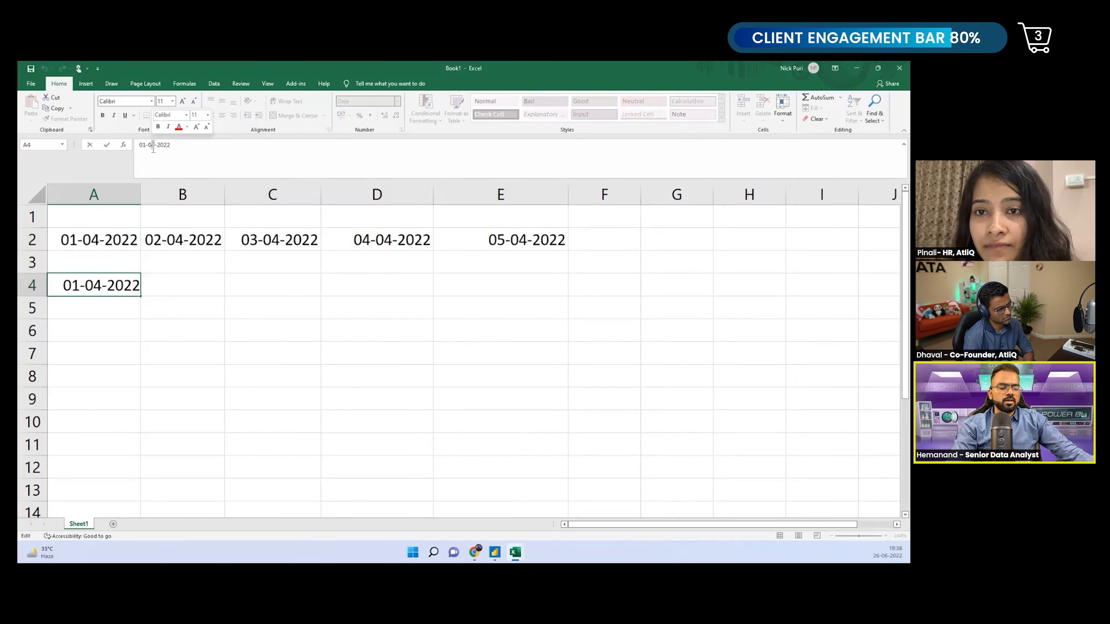
key(BackSpace)
text(5)
click(272, 353)
click(131, 290)
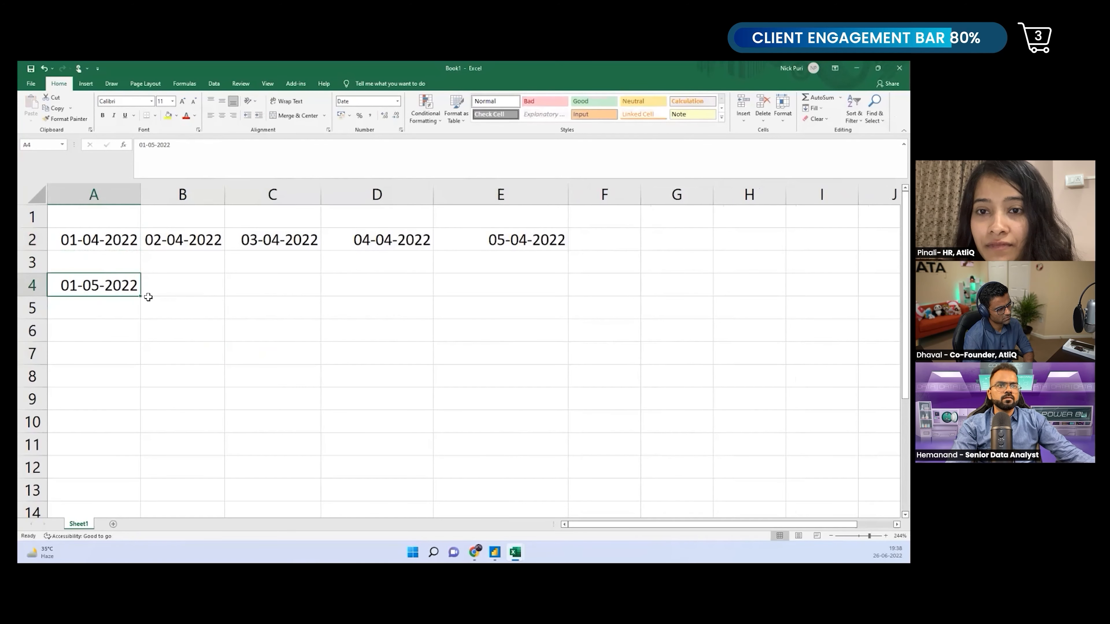
Extend the May date series from A4 across to 05-05-2022 in E4
drag(141, 297, 600, 339)
click(548, 376)
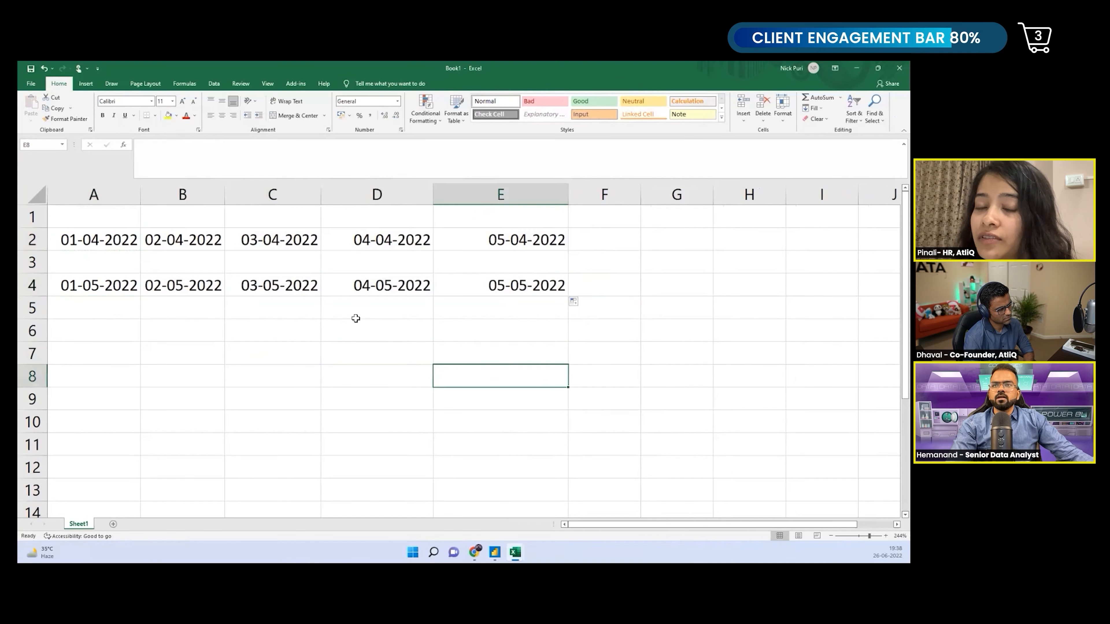
drag(85, 287, 510, 280)
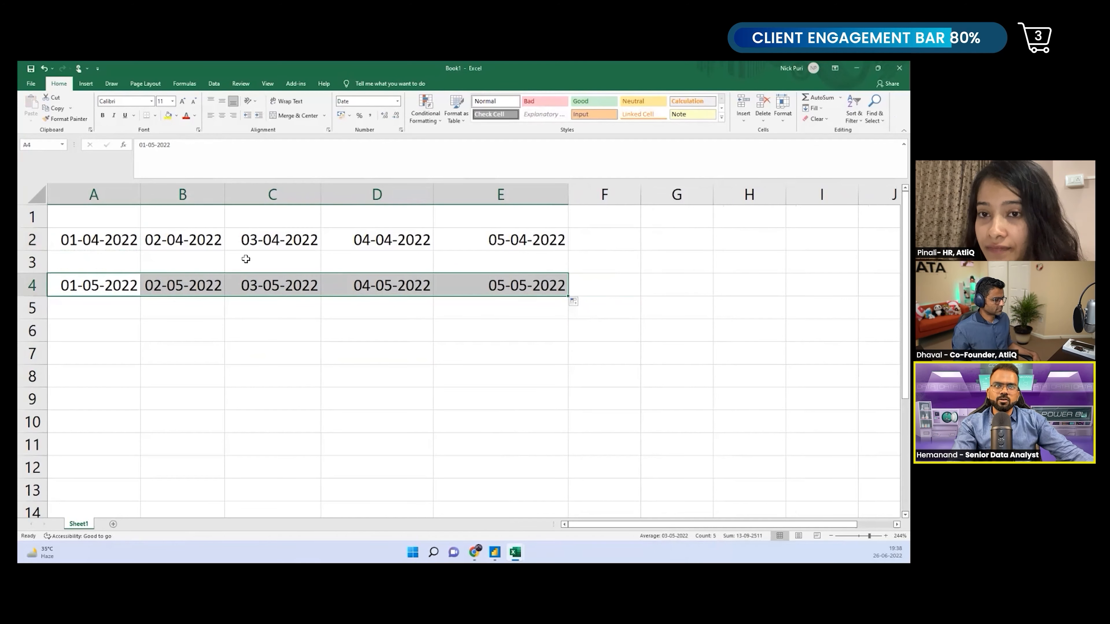
click(98, 375)
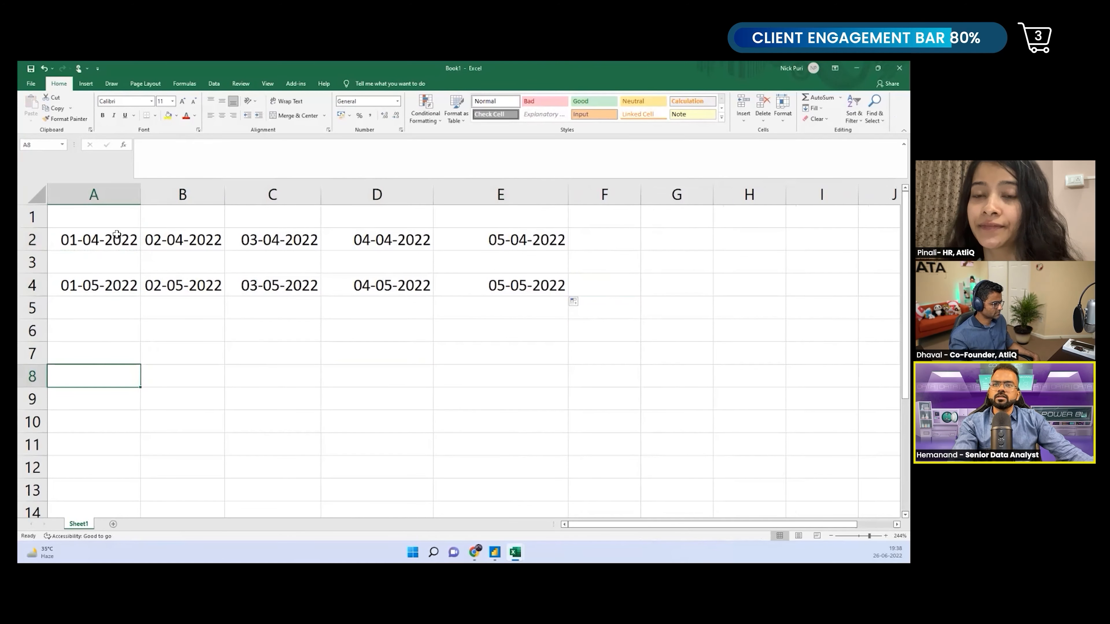
Add the header Date in cell G1
double_click(691, 219)
text(Date)
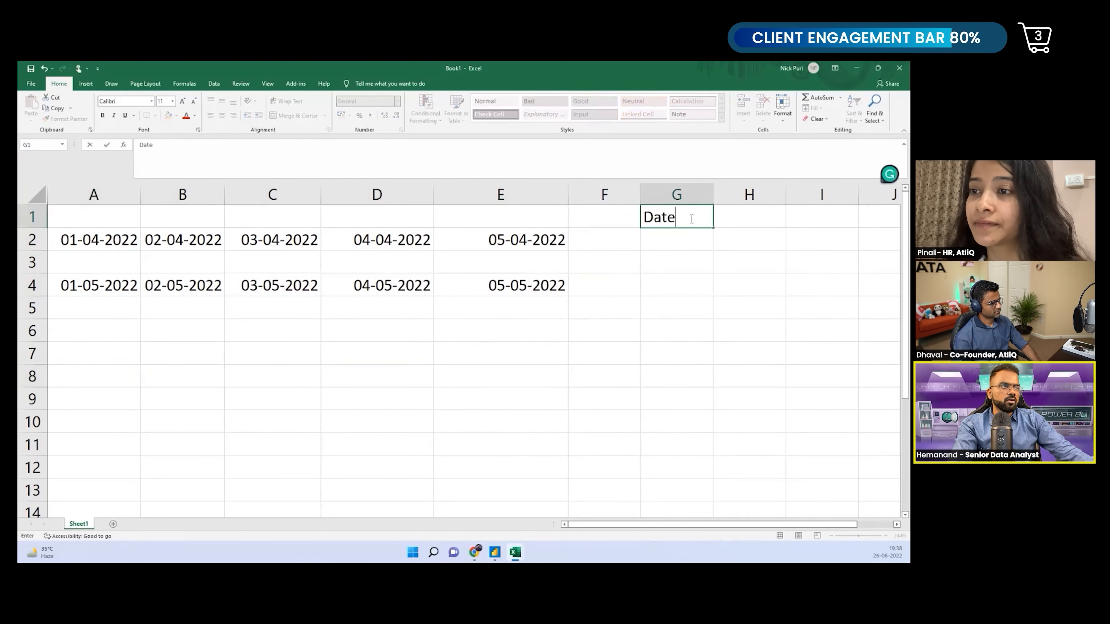
click(659, 280)
Paste the April dates from A2:E2 as transposed values starting at G2 and format them as Short Date
drag(110, 238, 555, 244)
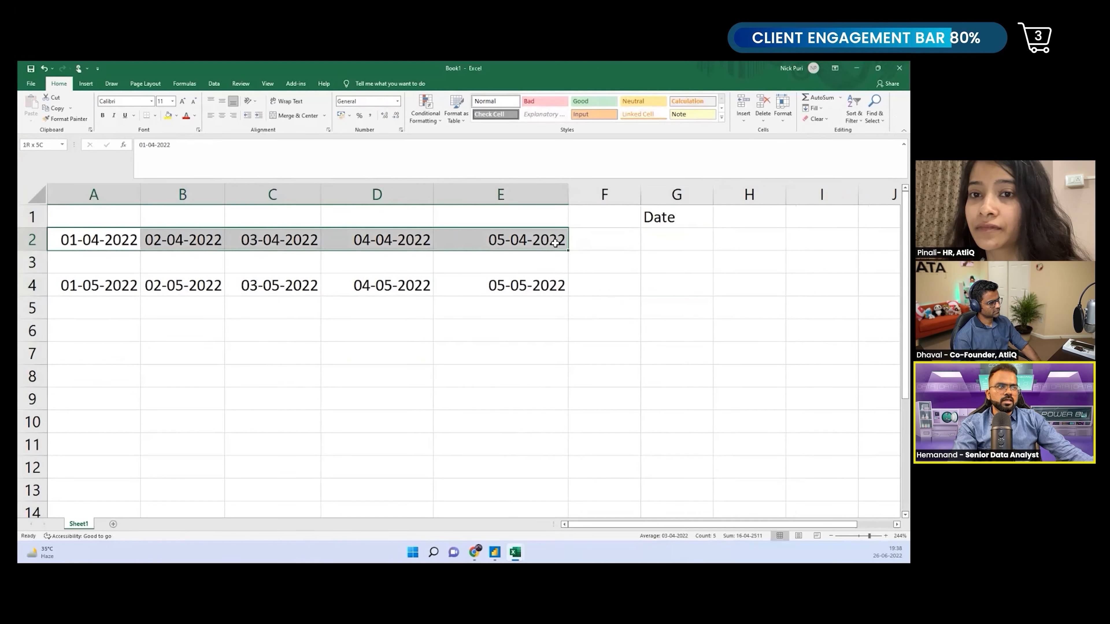
key(ctrl+c)
click(686, 242)
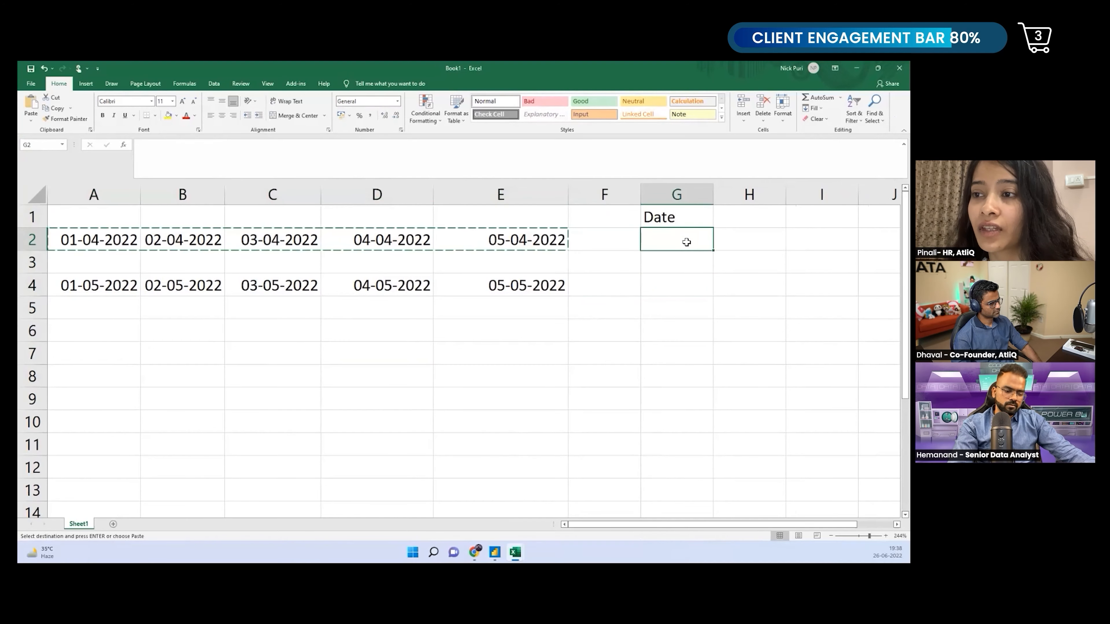
key(ctrl+alt+v)
key(v)
click(488, 341)
click(495, 357)
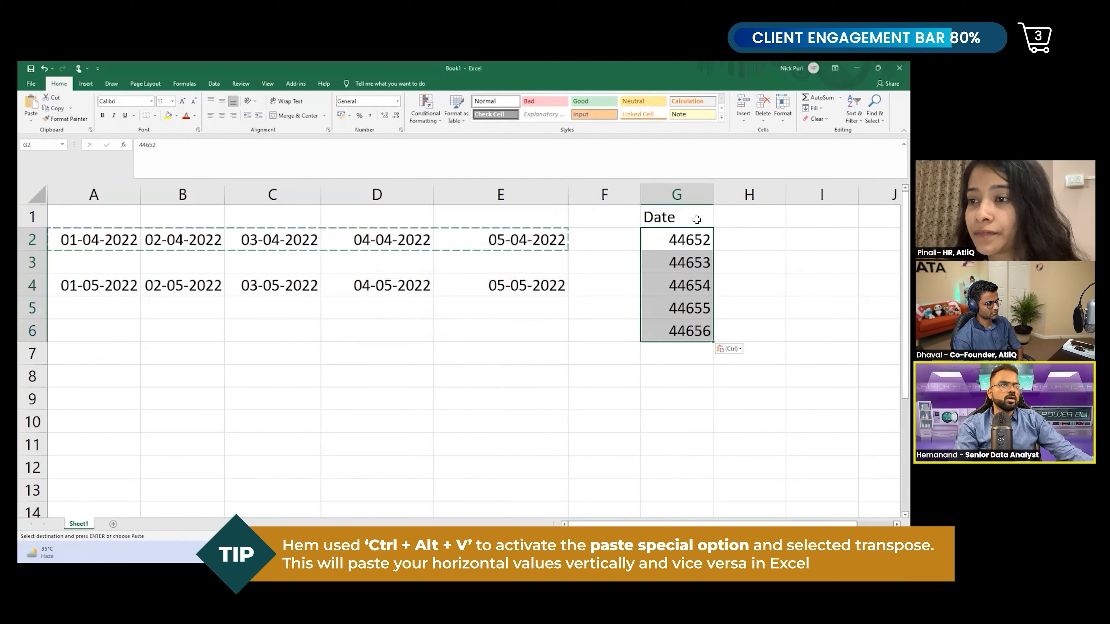
click(398, 102)
click(383, 201)
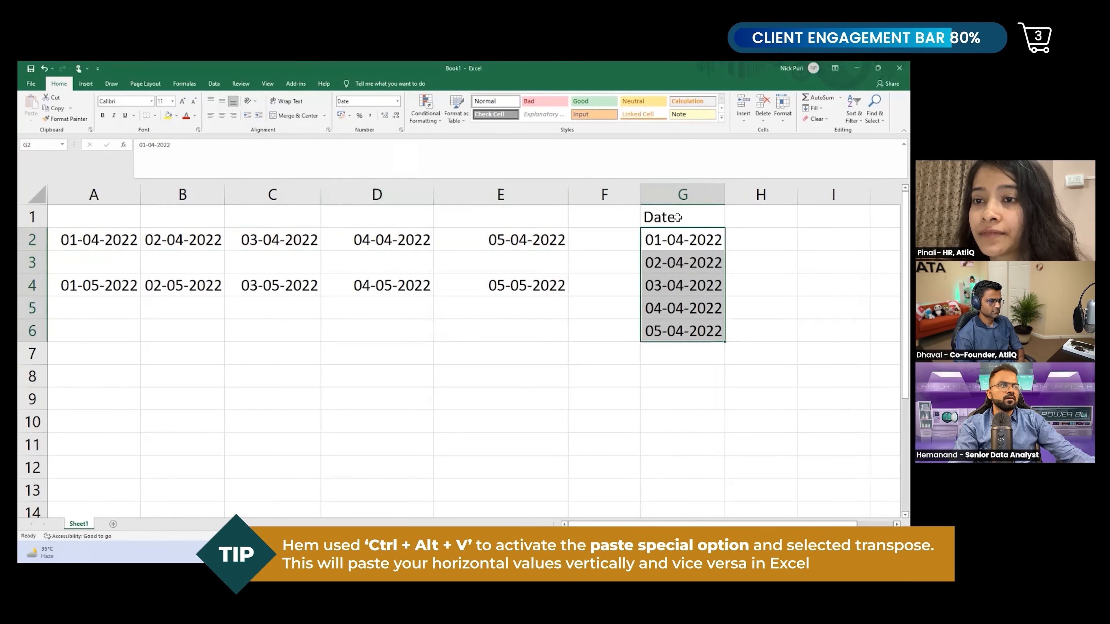
click(592, 370)
Paste the May dates from A4:E4 as transposed values below the April dates, starting at G7
drag(116, 291, 482, 289)
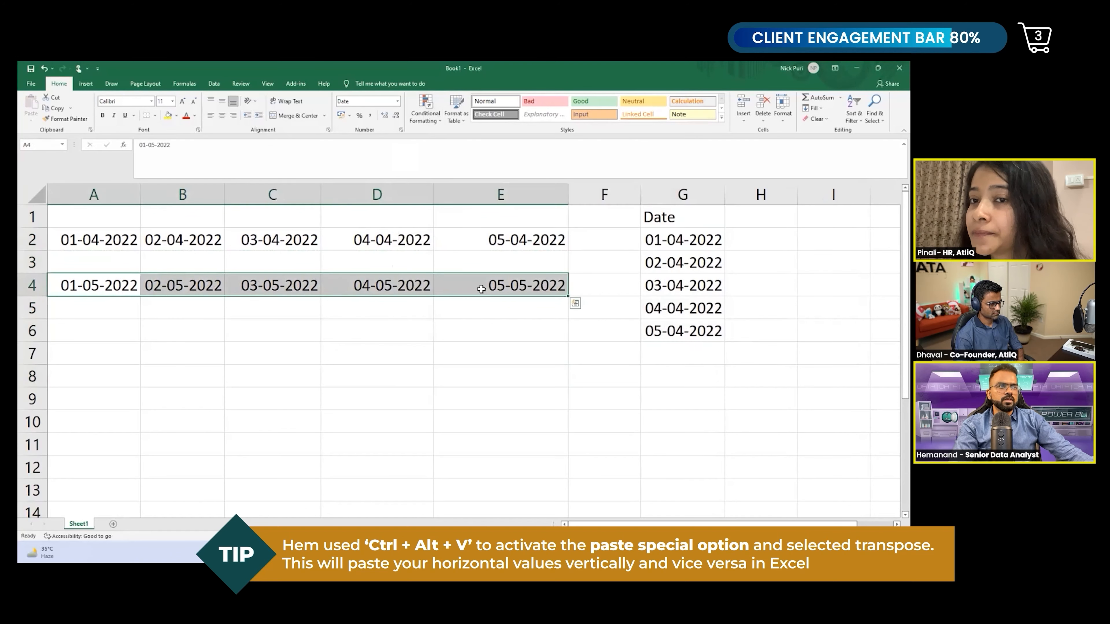
key(ctrl+c)
click(669, 353)
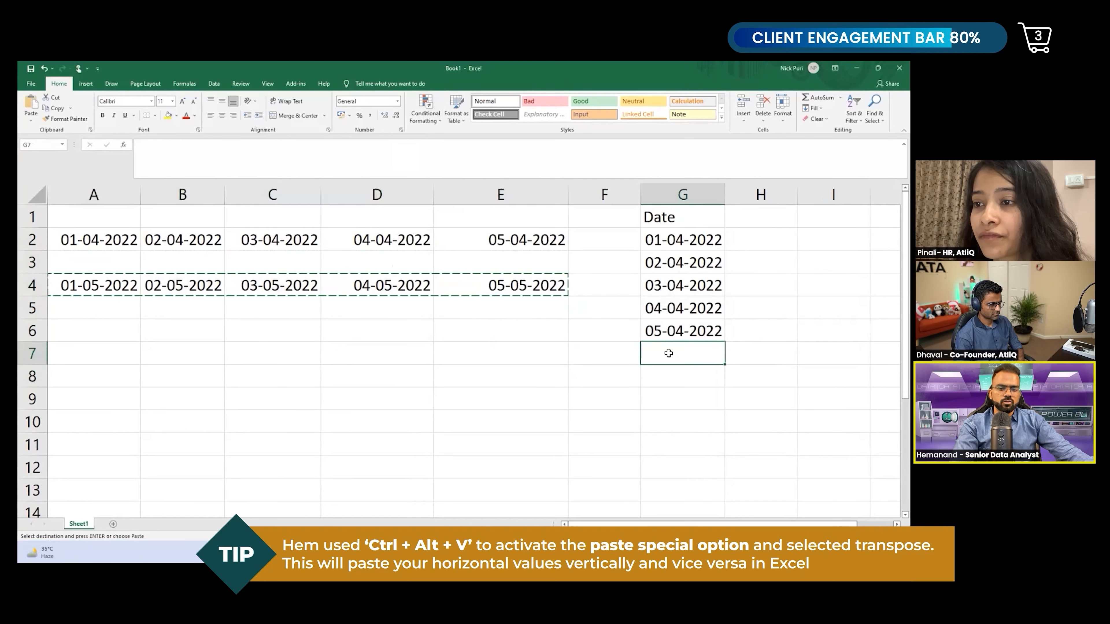
key(ctrl+alt+v)
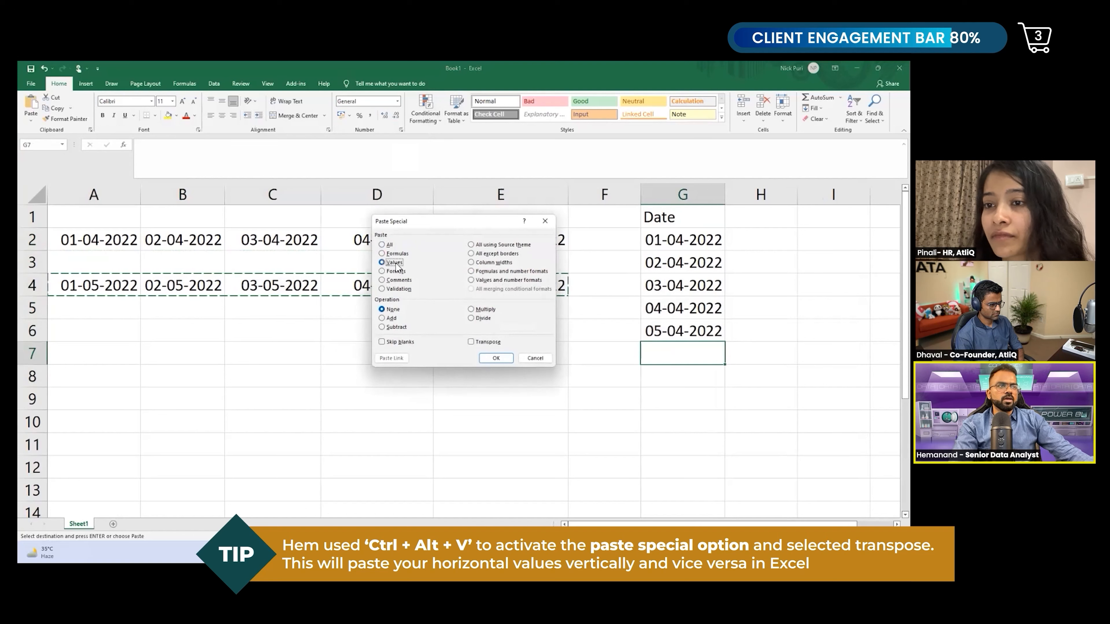
click(485, 341)
click(496, 358)
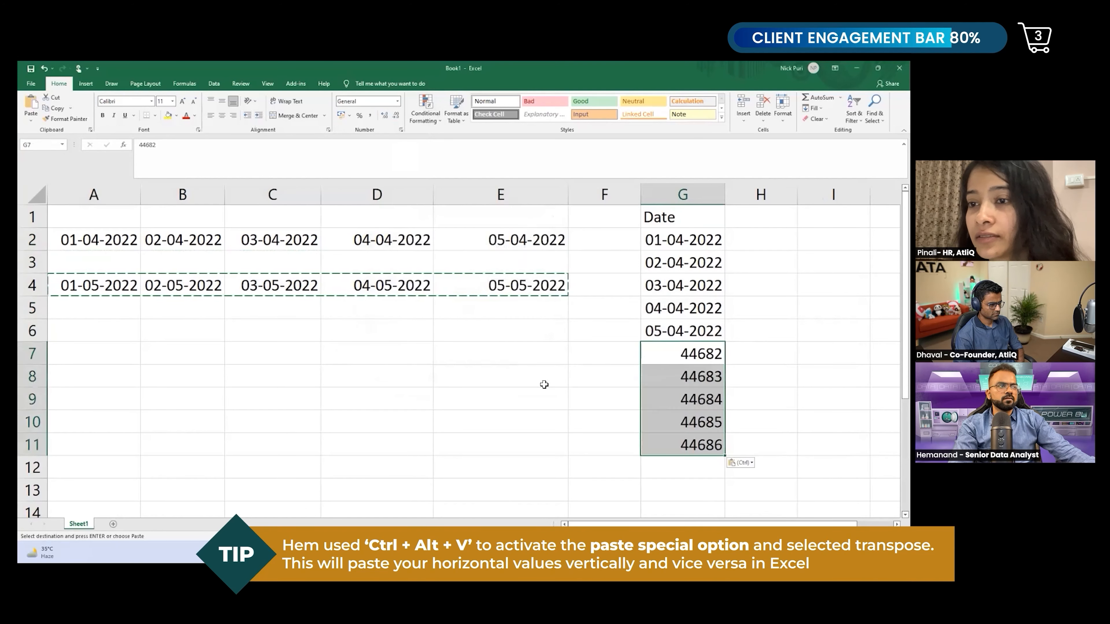
Format the whole of column G as Short Date
click(716, 194)
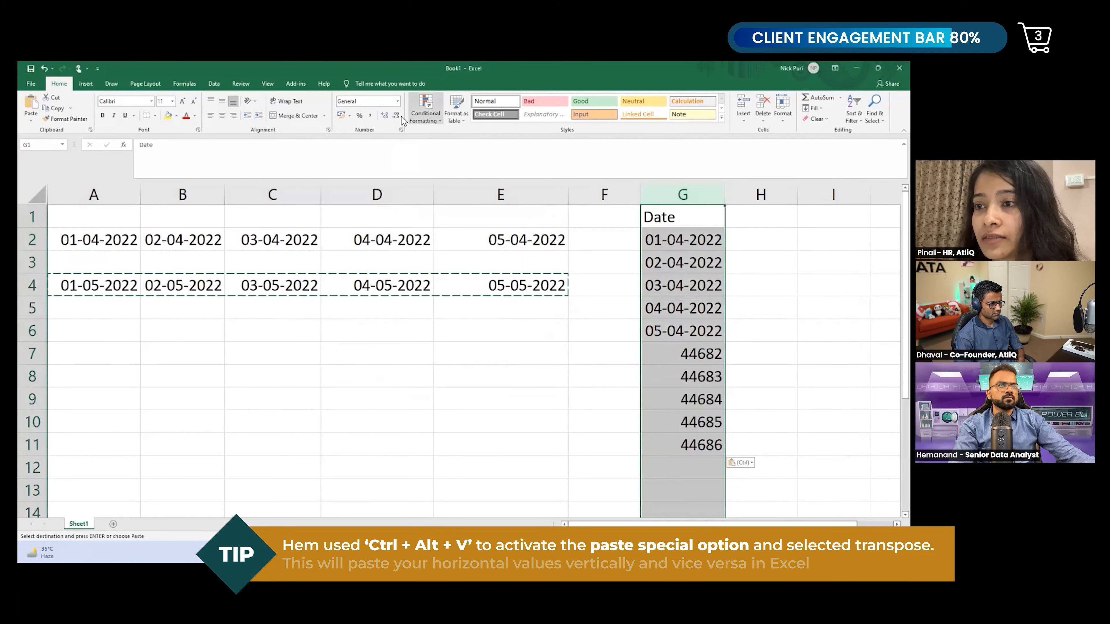
click(397, 101)
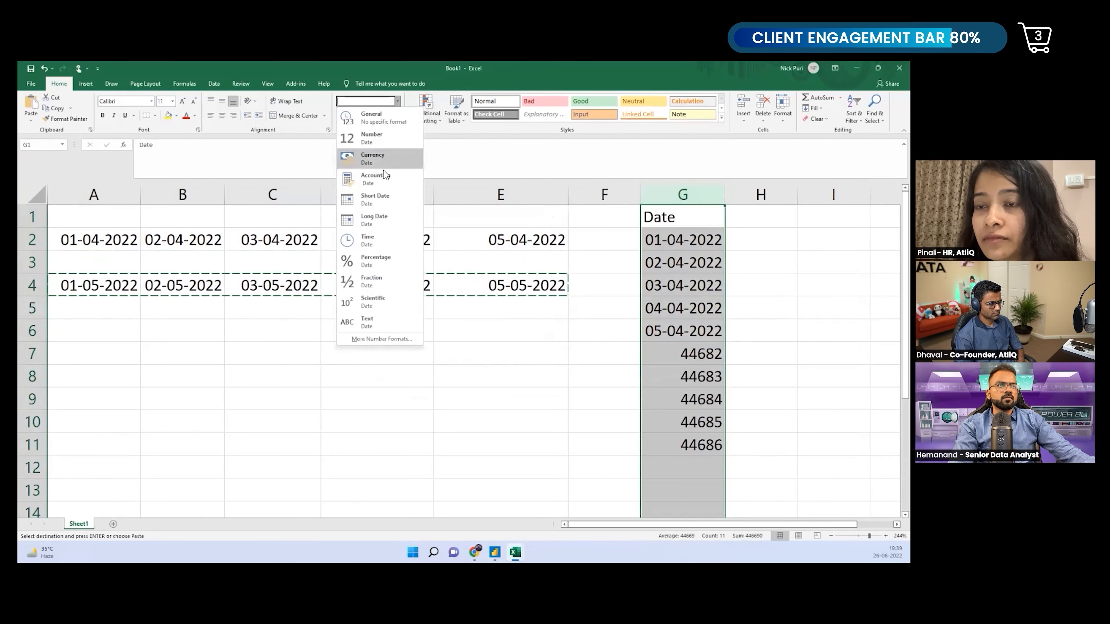
click(375, 199)
click(743, 328)
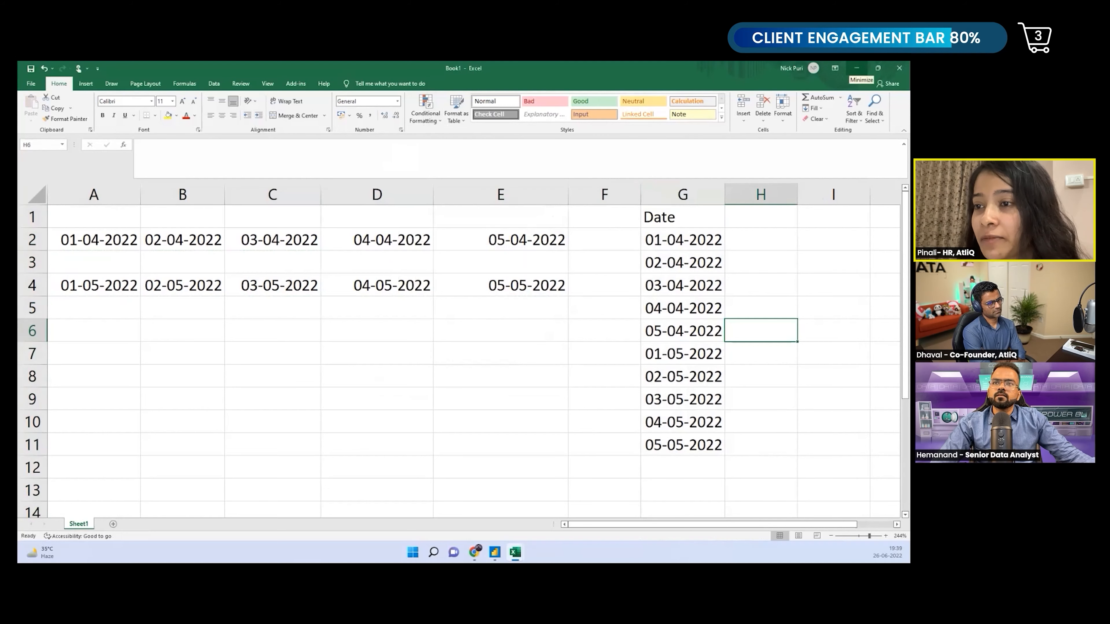
Return to Power Query, duplicate the Attendance Sheet 2022-2023_Masked xlsx query and rename the copy Template
click(856, 68)
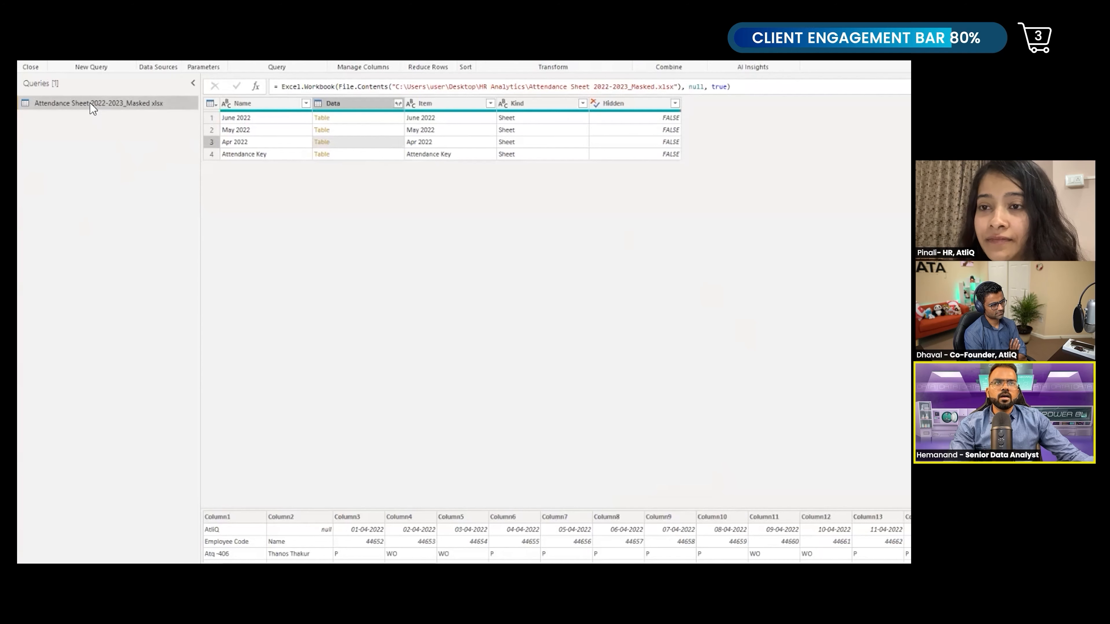
right_click(93, 108)
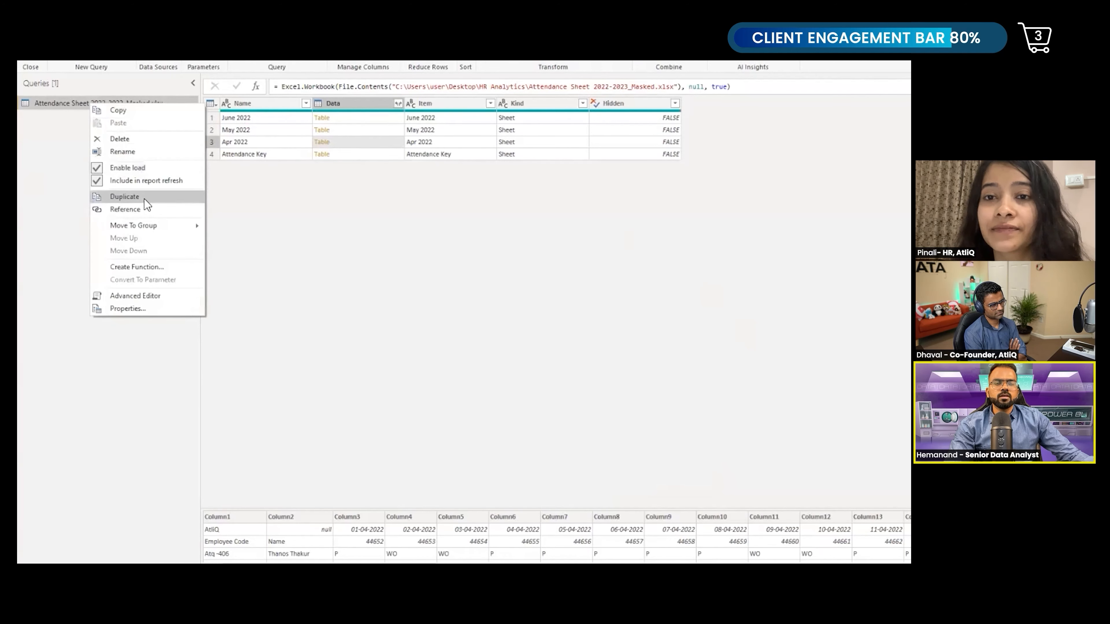
click(124, 196)
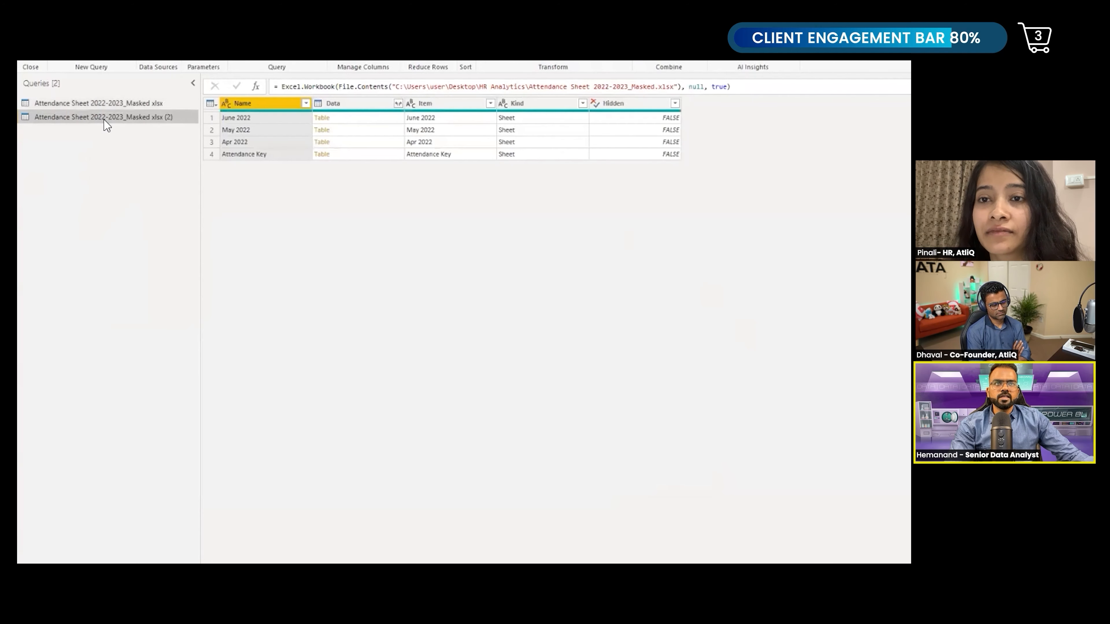
double_click(105, 119)
text(Template)
key(Return)
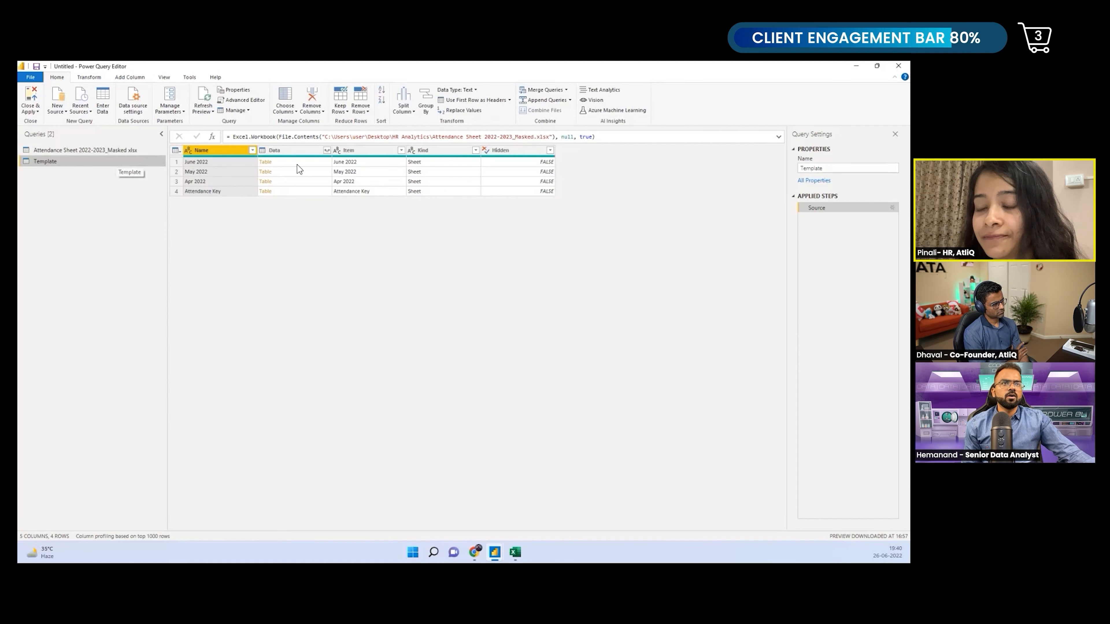
Filter the Template query's Name column to exclude Attendance Key, and select the Data column
click(252, 150)
click(160, 266)
click(201, 301)
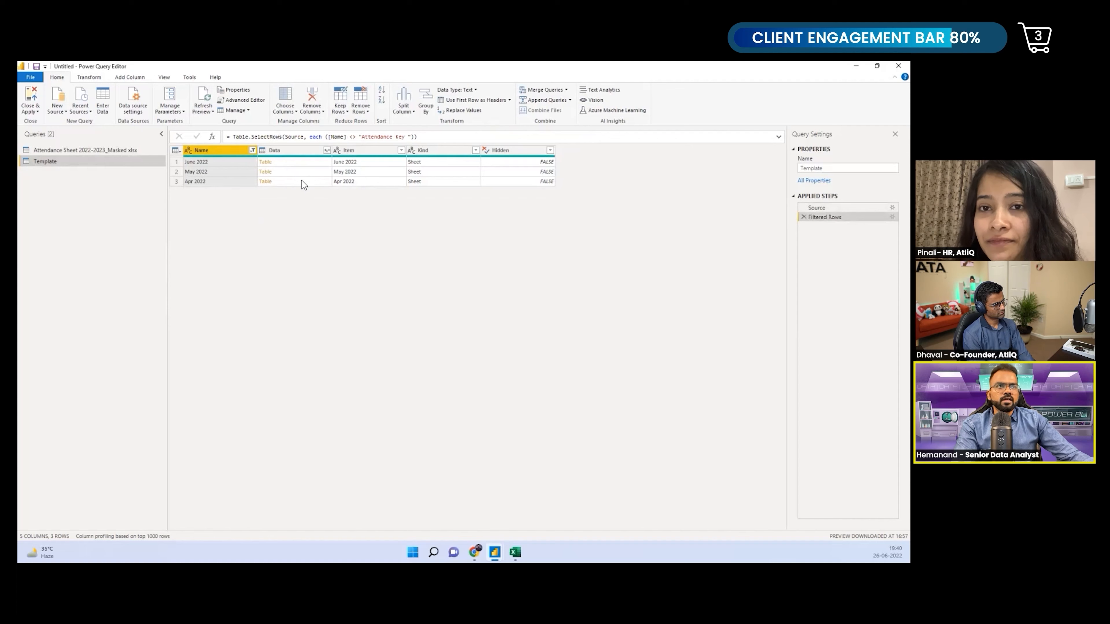
click(299, 153)
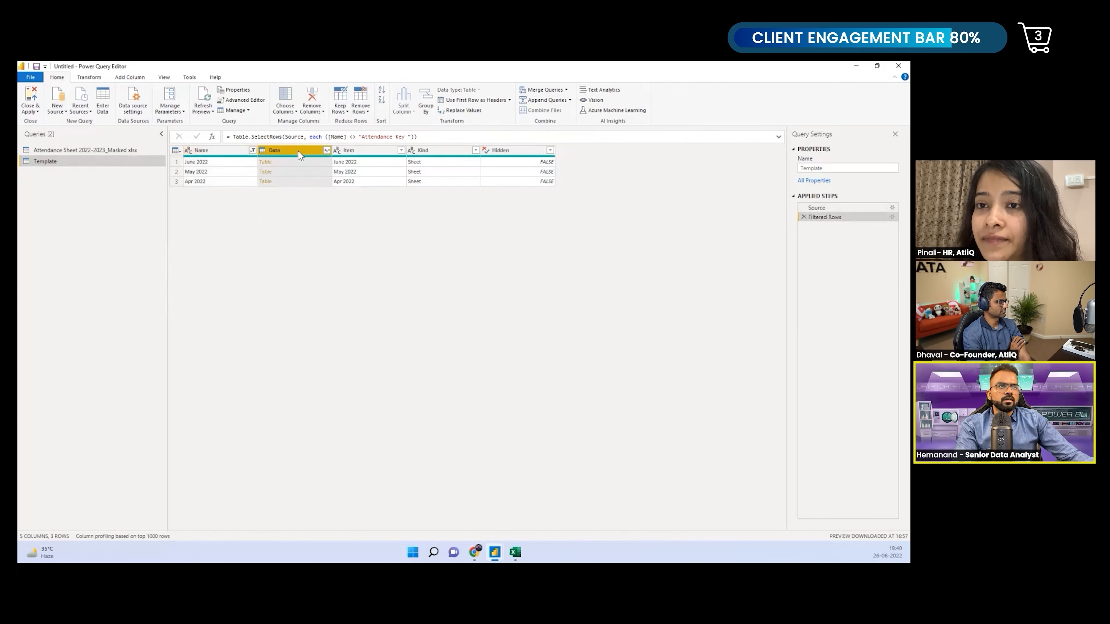
Remove all columns except Data from the Template query and preview the first row's nested table
right_click(300, 154)
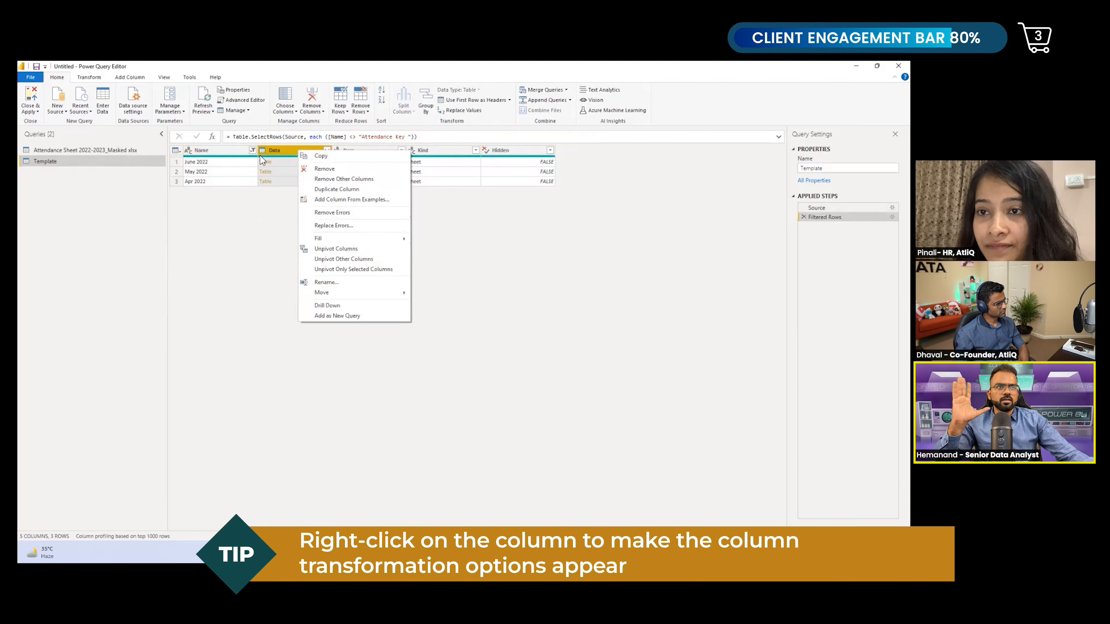
click(363, 178)
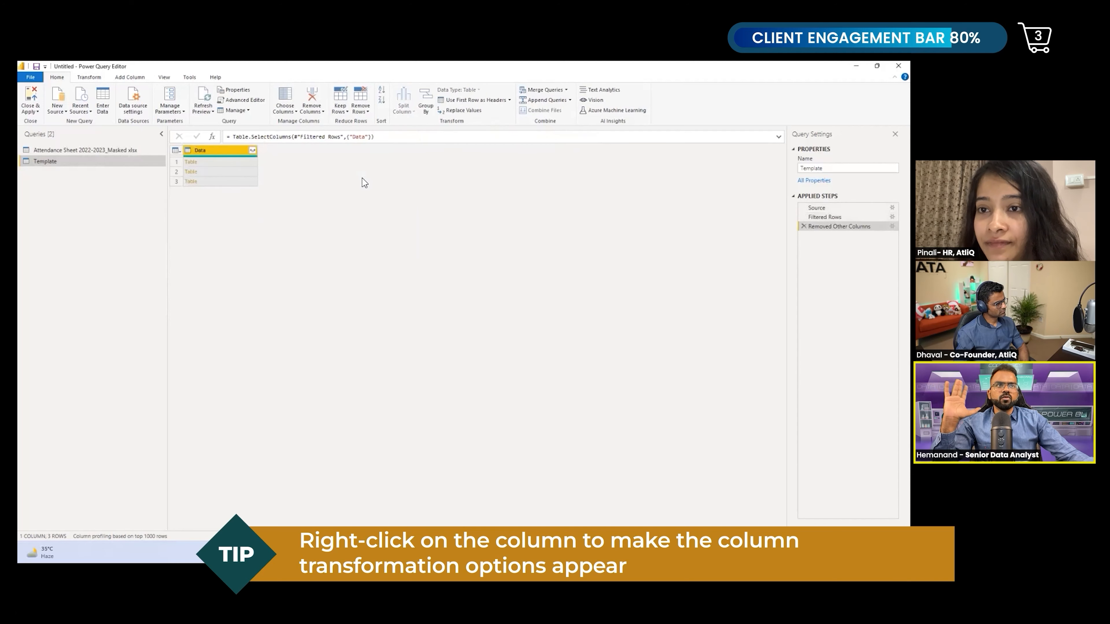
click(239, 165)
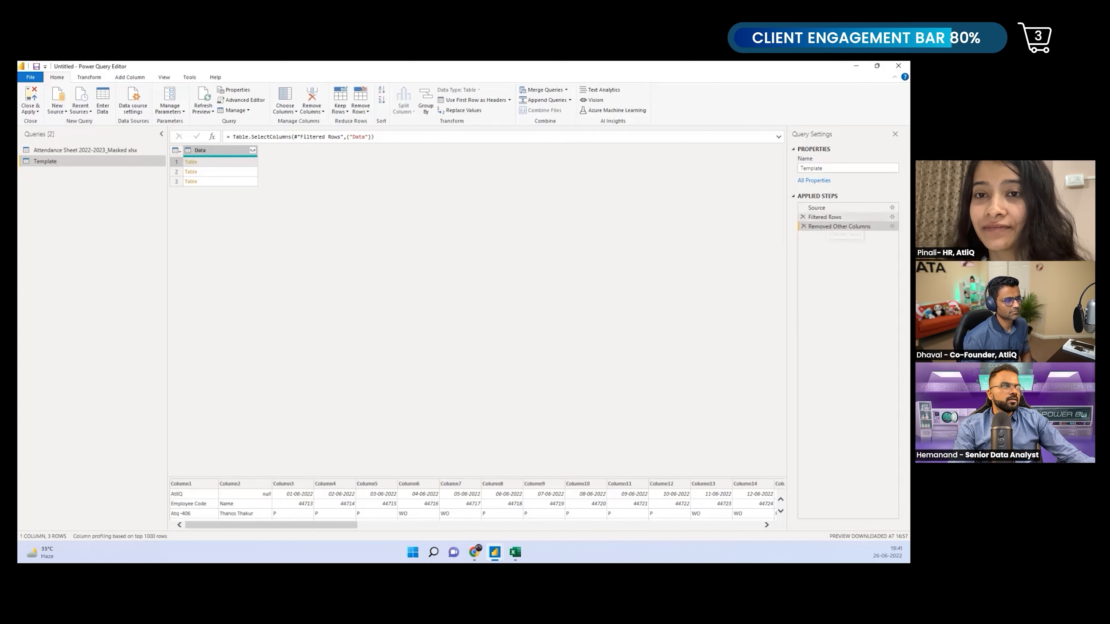
Change the Filtered Rows step to keep only Apr 2022, and expand the remaining nested table after Removed Other Columns
click(825, 218)
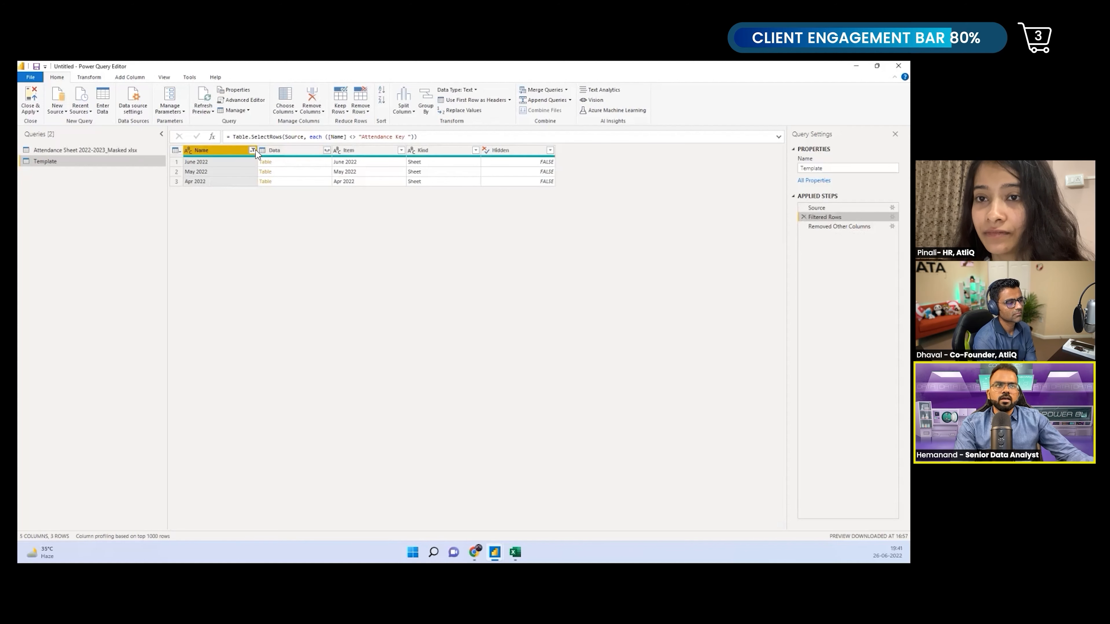
click(254, 150)
click(148, 249)
click(148, 249)
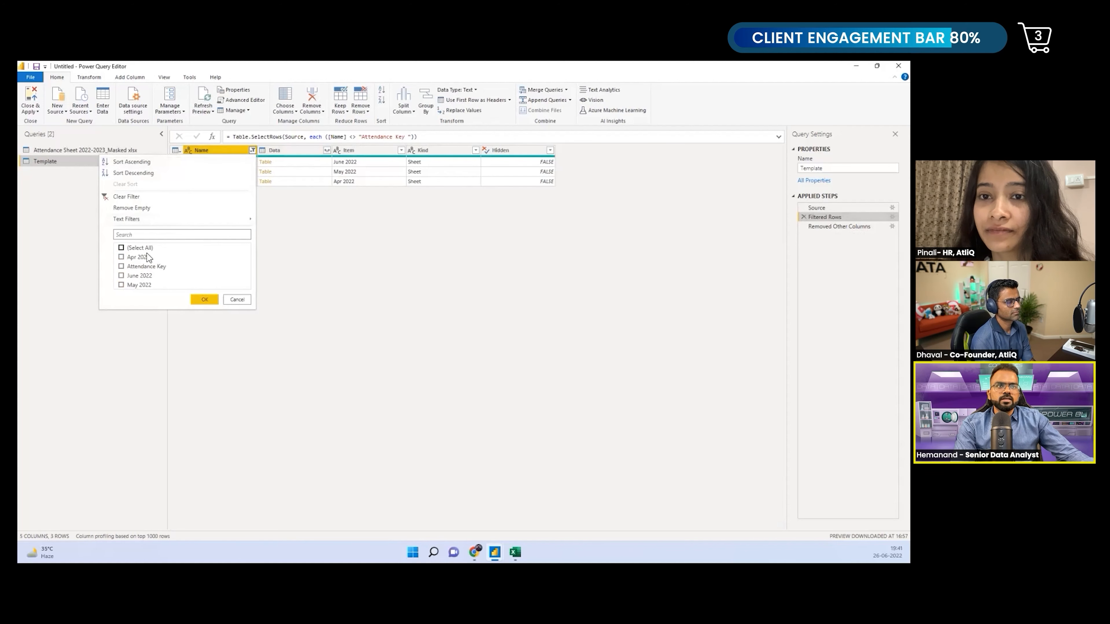
click(143, 256)
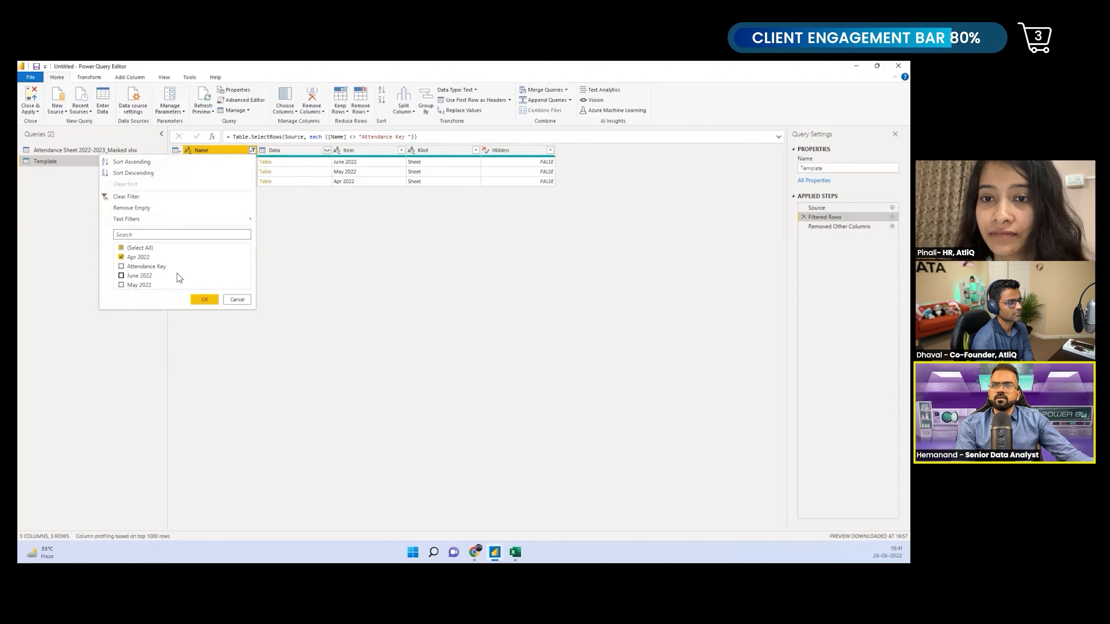
click(205, 300)
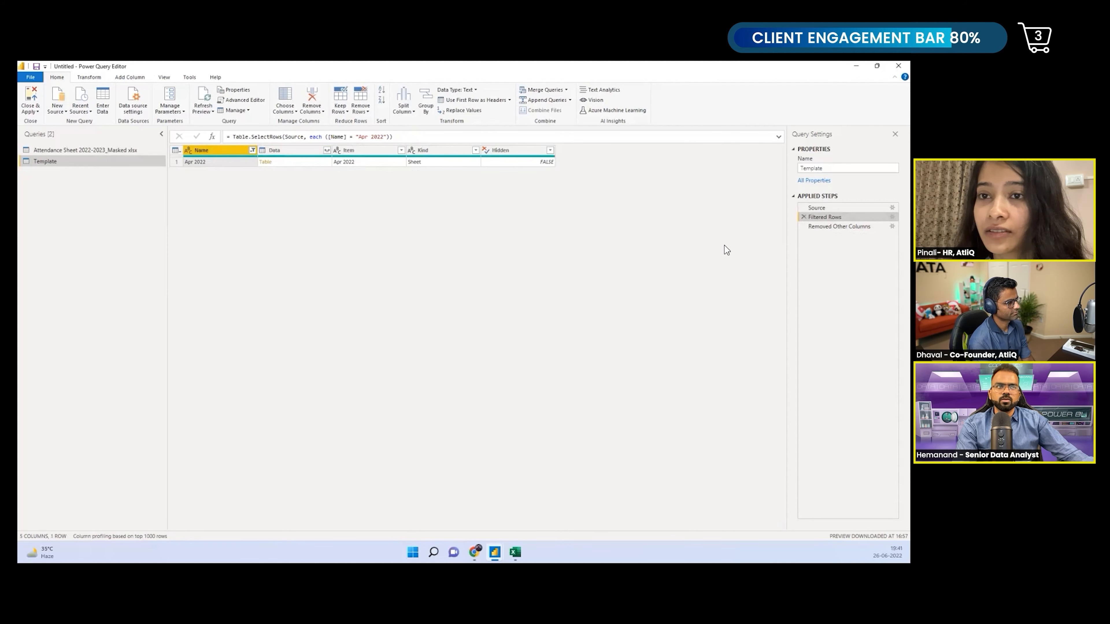
click(830, 226)
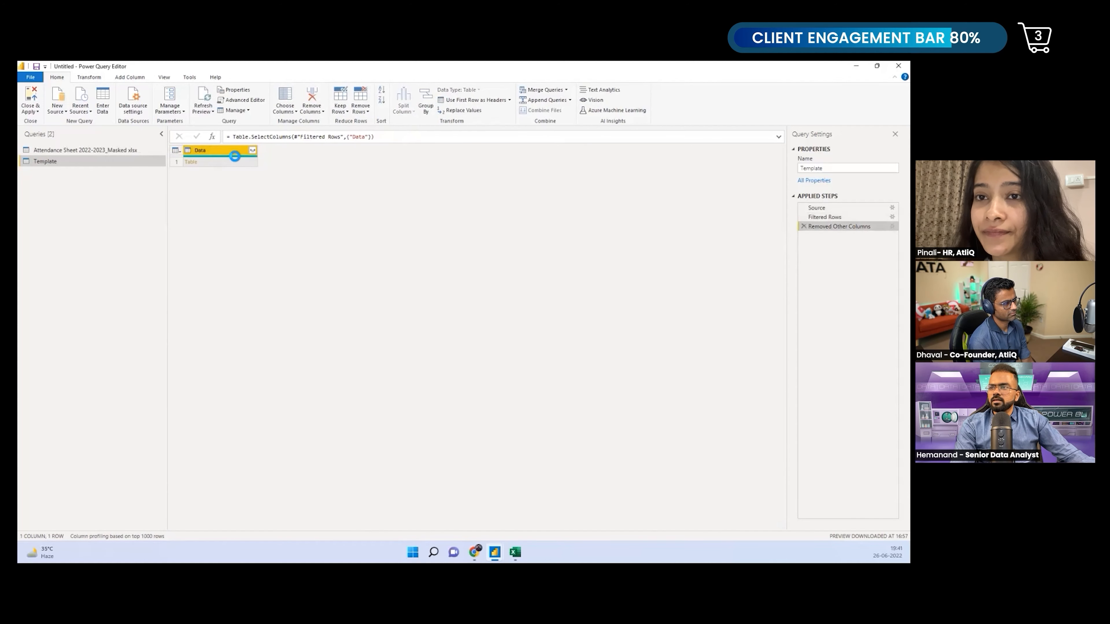
click(191, 163)
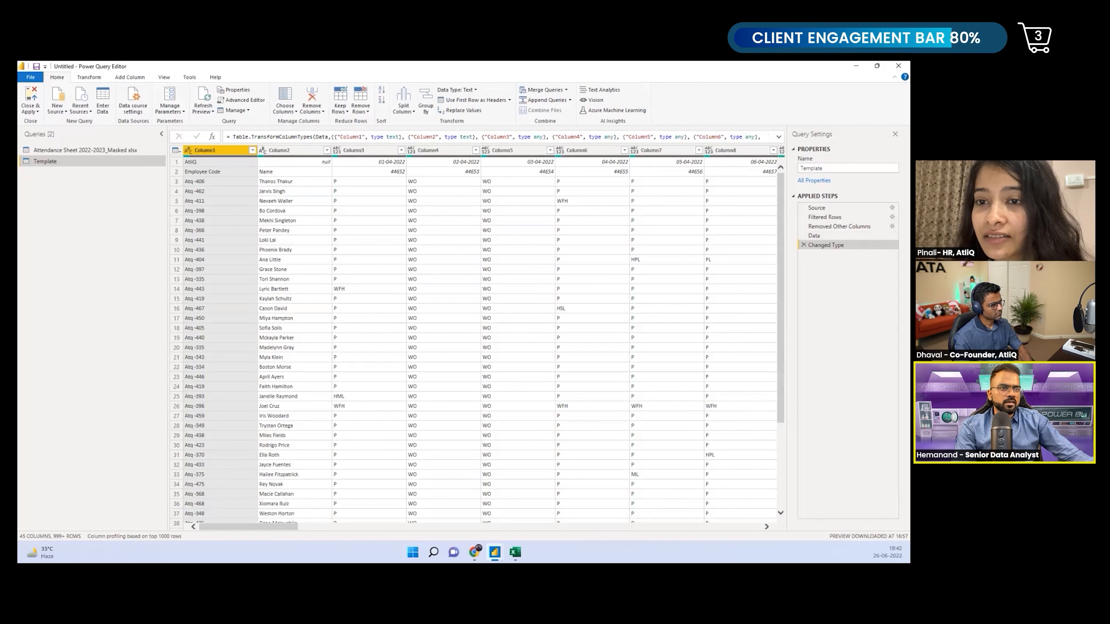
Switch to Excel and examine the employee attendance entries on the Apr 2022 sheet
mouse_move(525, 543)
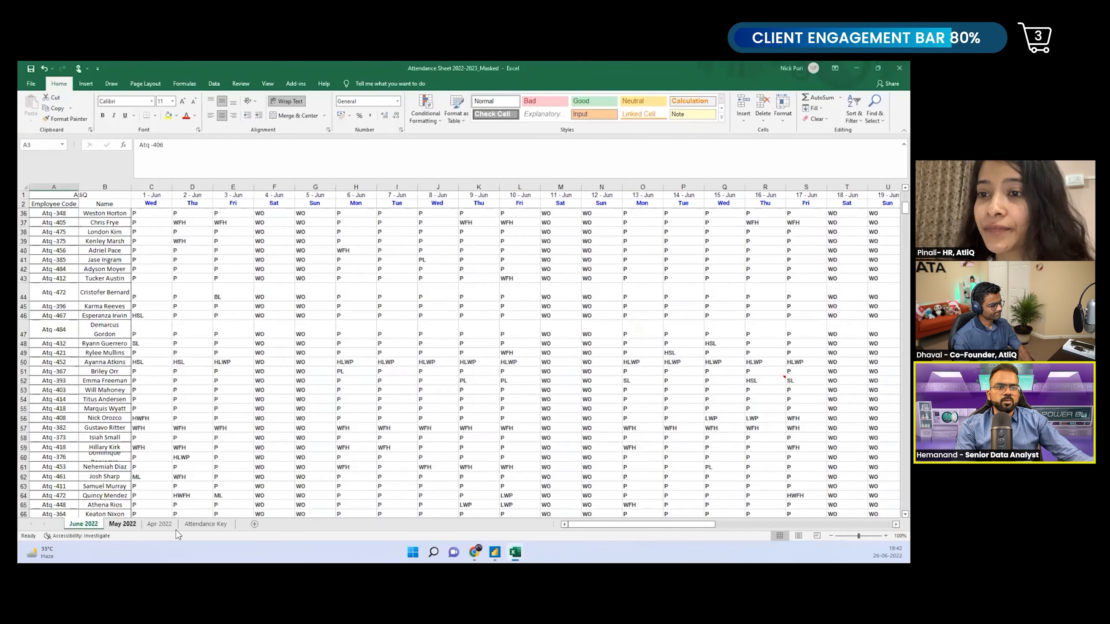
click(176, 530)
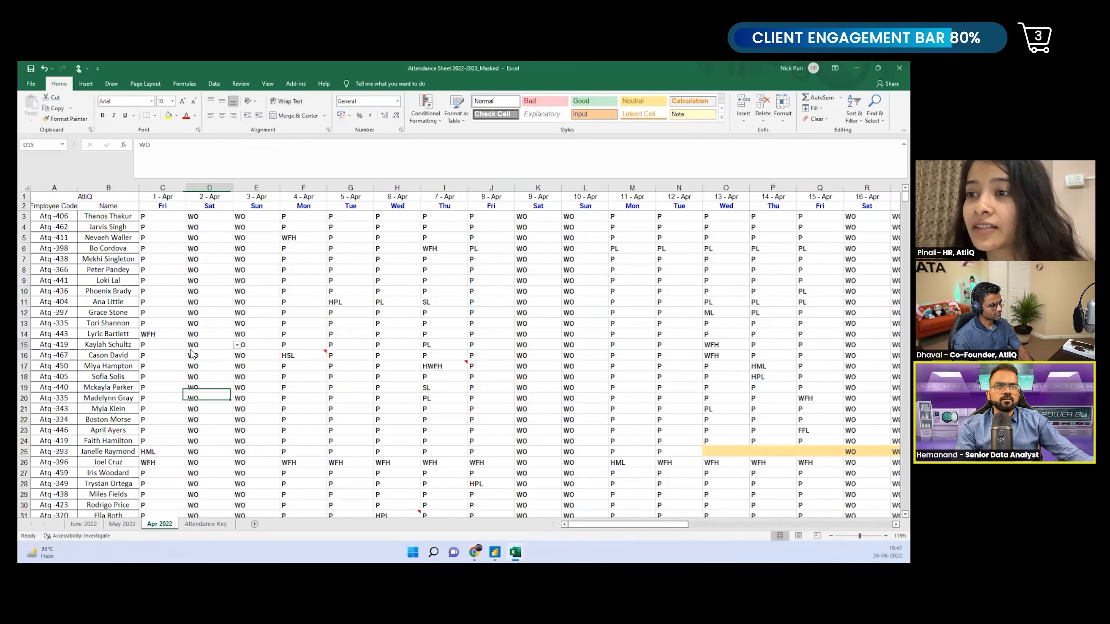
click(191, 347)
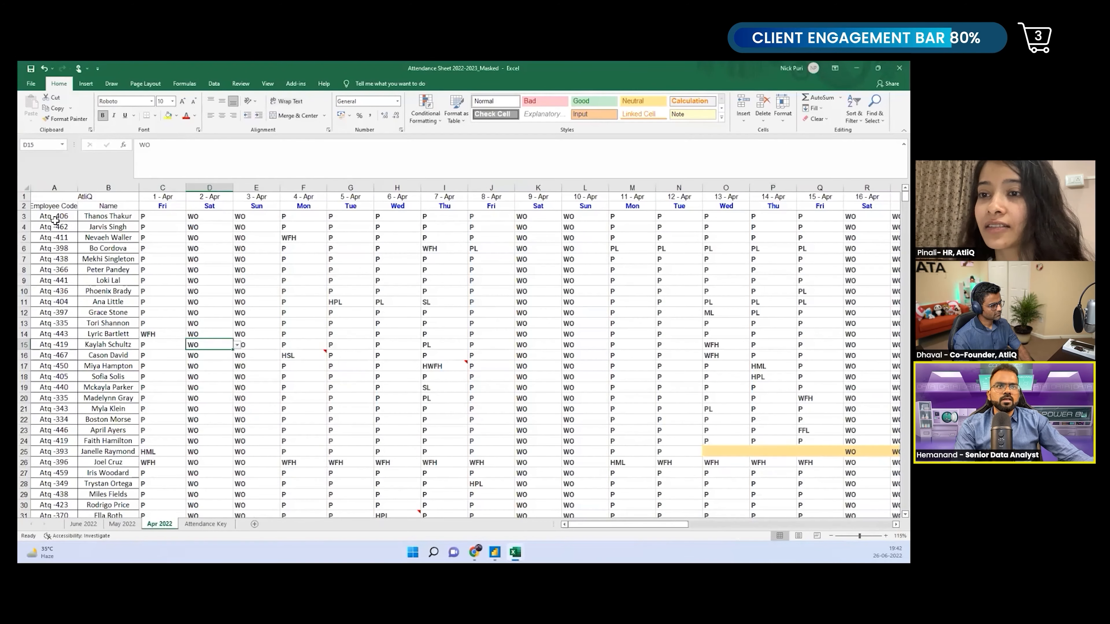
mouse_move(43, 216)
mouse_down()
mouse_move(515, 263)
mouse_move(821, 380)
mouse_move(795, 358)
mouse_up()
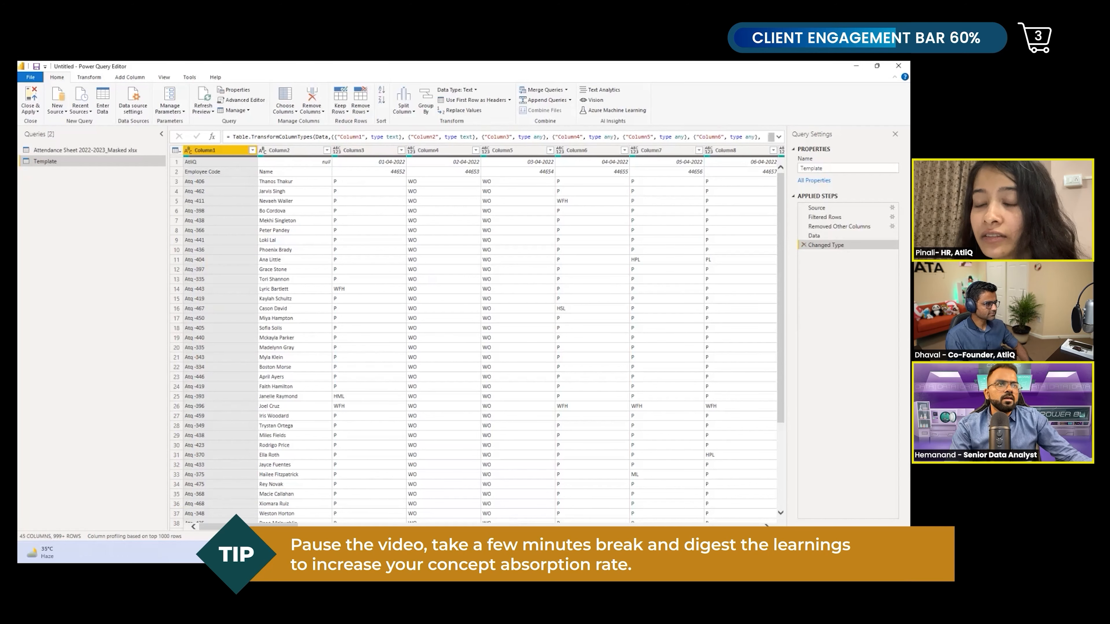
Back in Power Query, inspect the full Changed Type formula and delete that step from the Template query
click(779, 137)
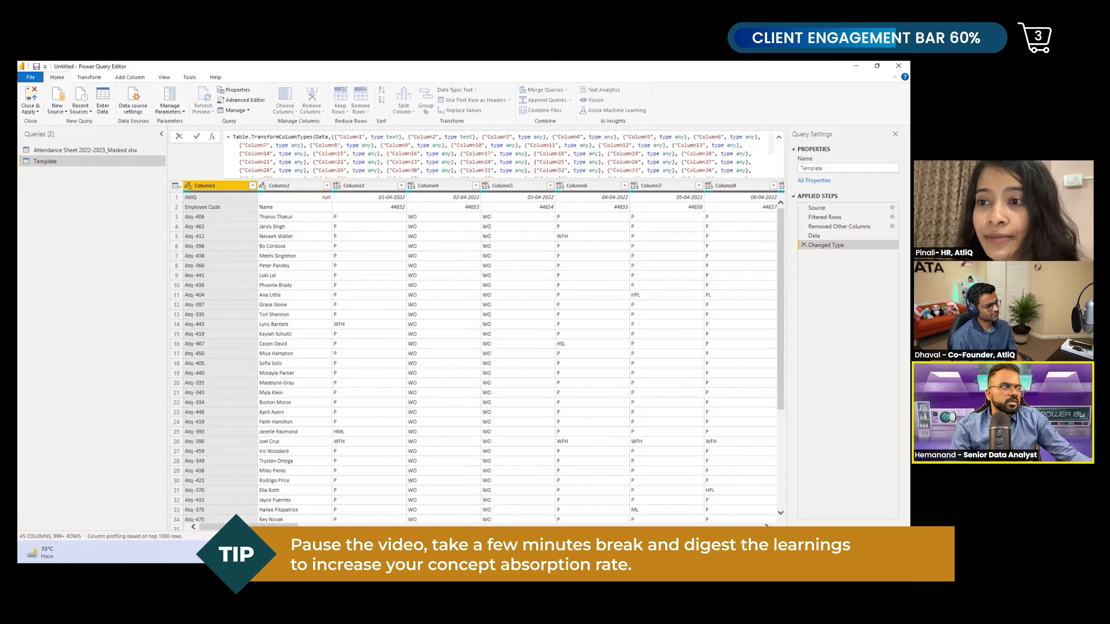
scroll(455, 151, down, 2)
scroll(456, 151, up, 1)
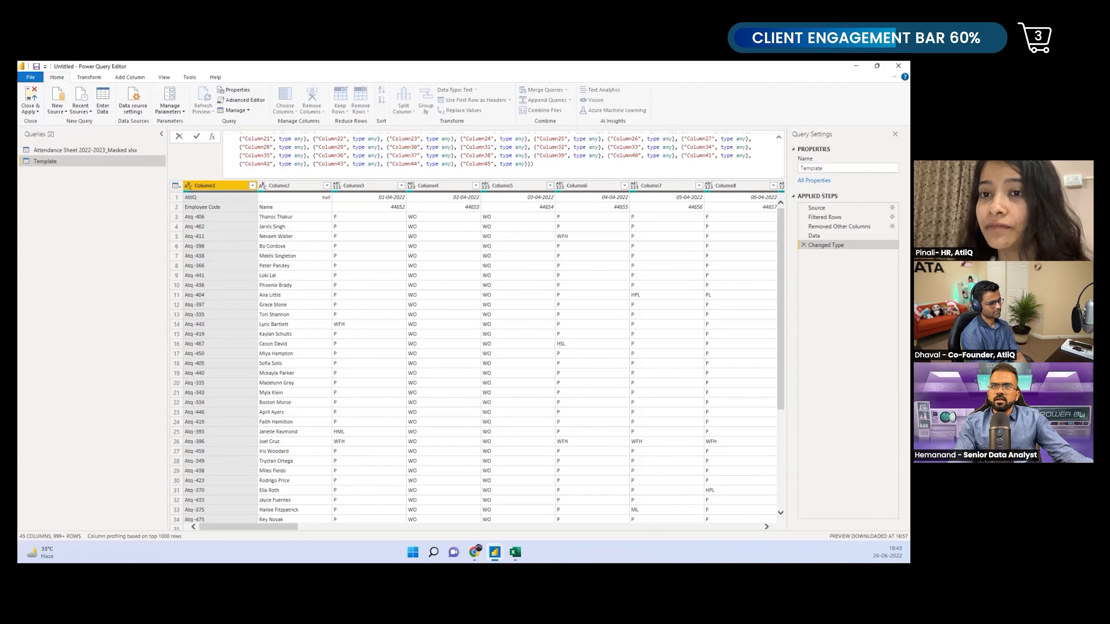
key(Escape)
key(Delete)
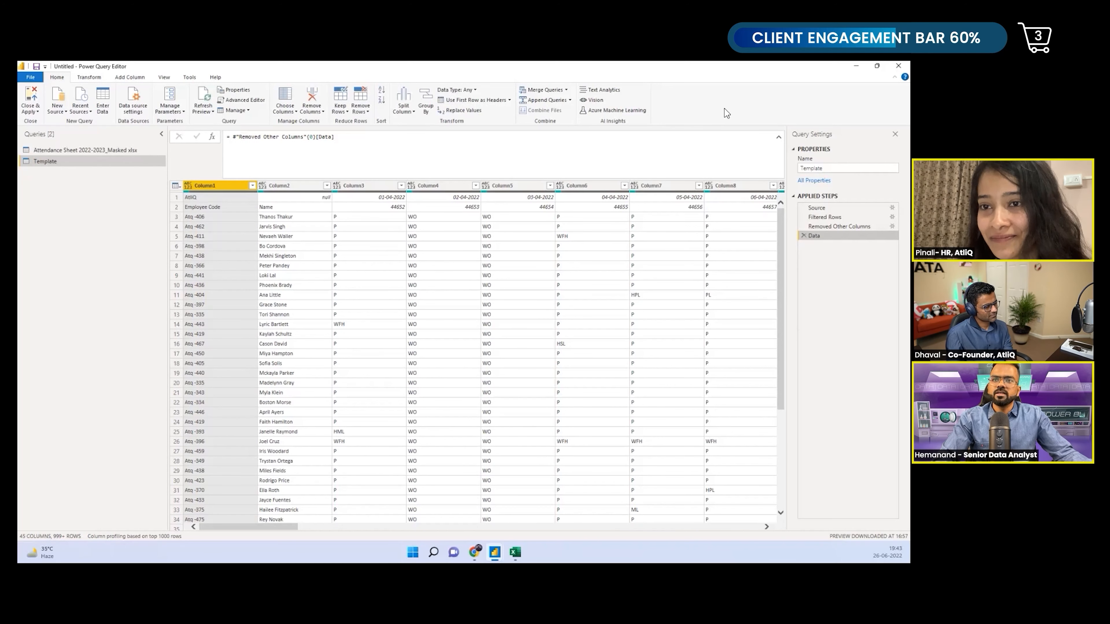
Promote the Template table's first row to column headers
click(179, 185)
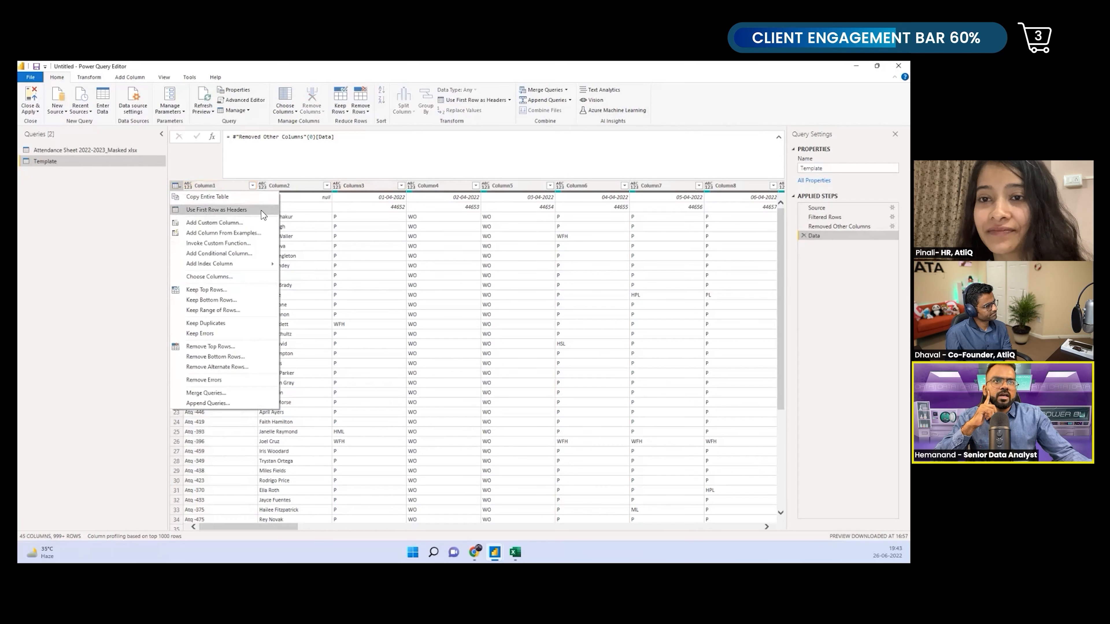
click(392, 227)
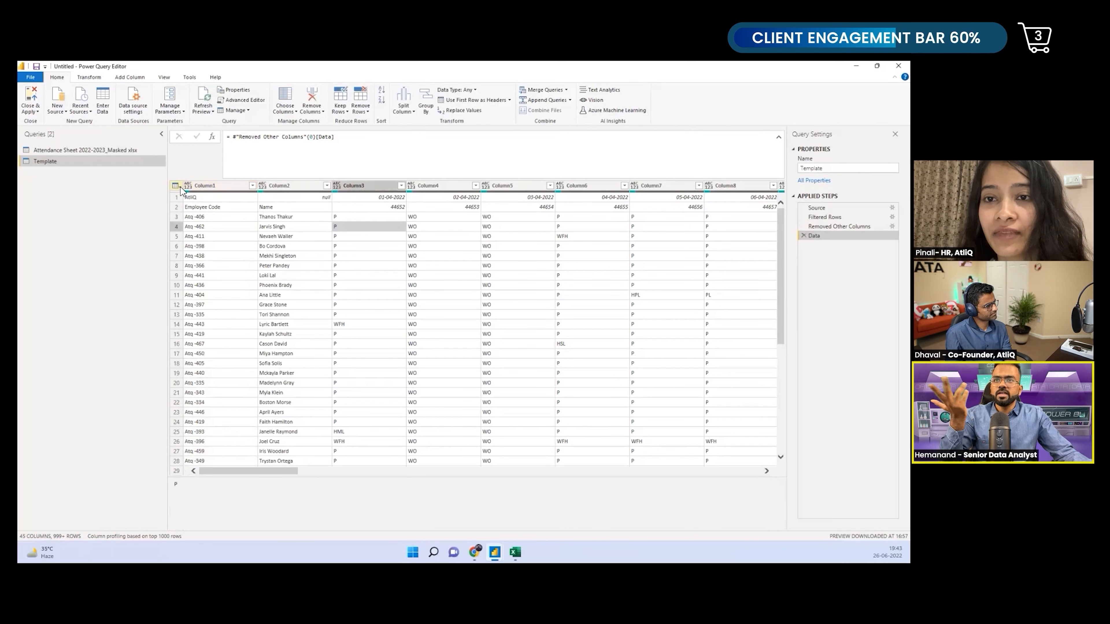
click(180, 186)
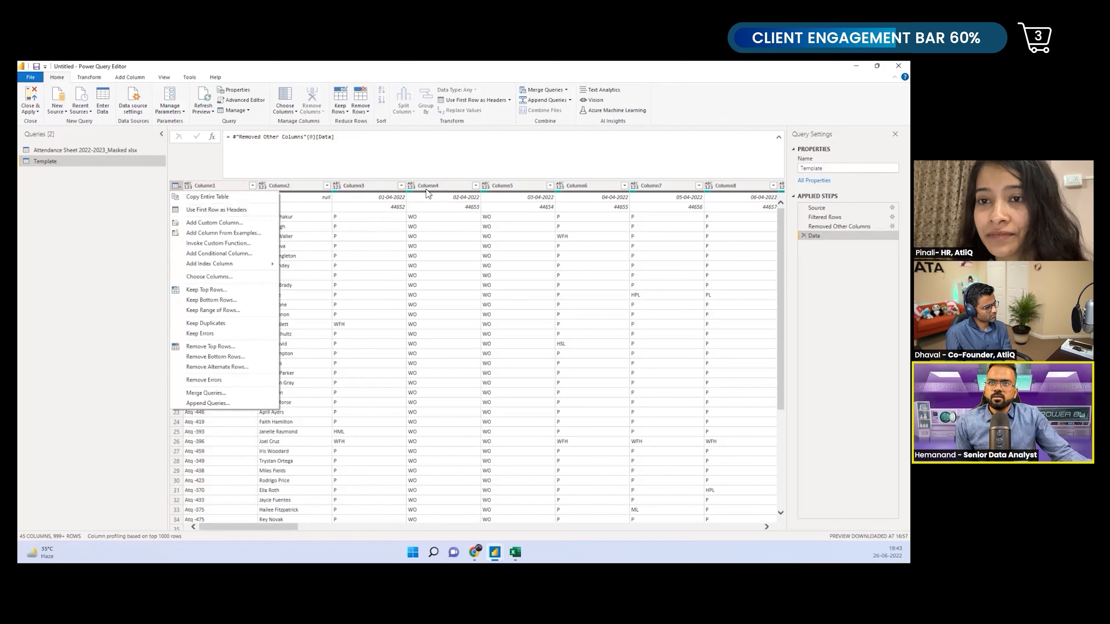
click(393, 196)
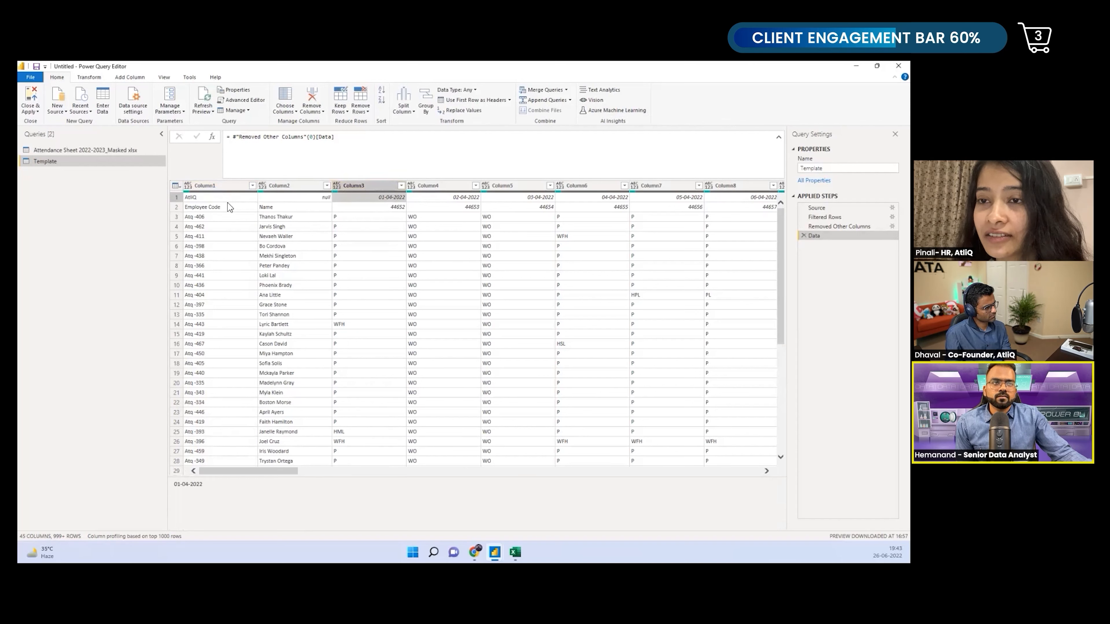
click(177, 186)
click(213, 217)
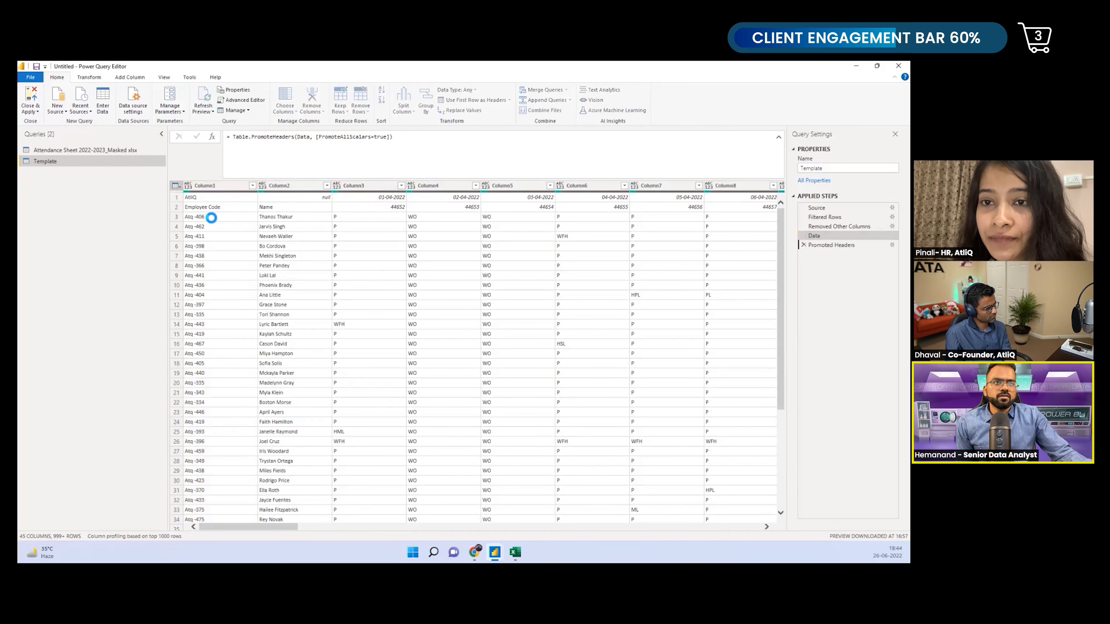
click(517, 266)
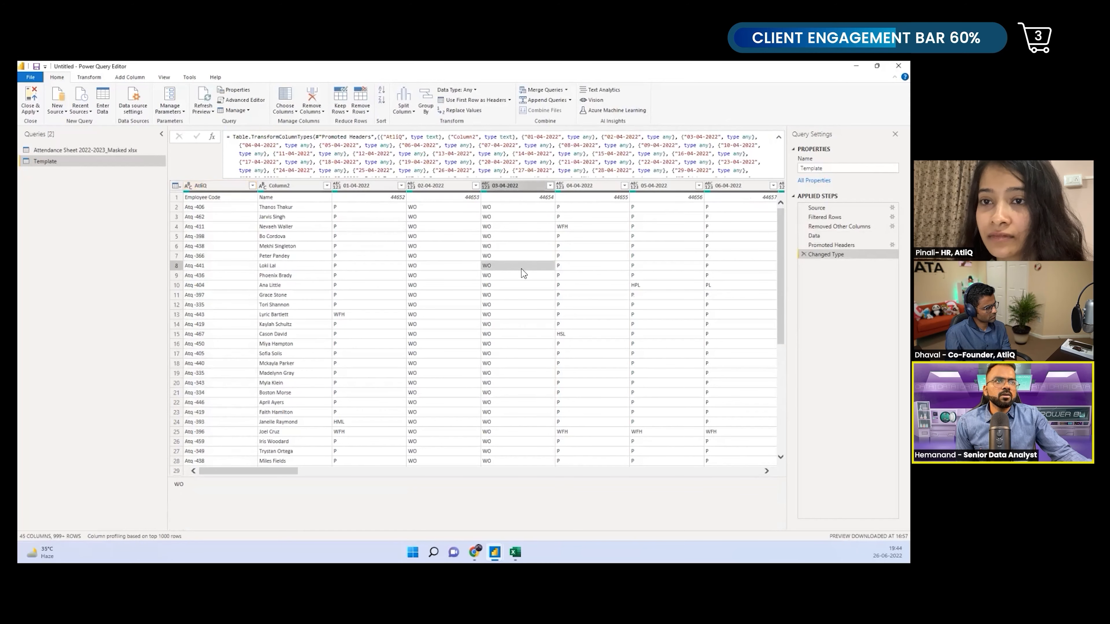
Remove the top 1 row, which holds the Employee Code and Name labels, from the Template table
click(177, 198)
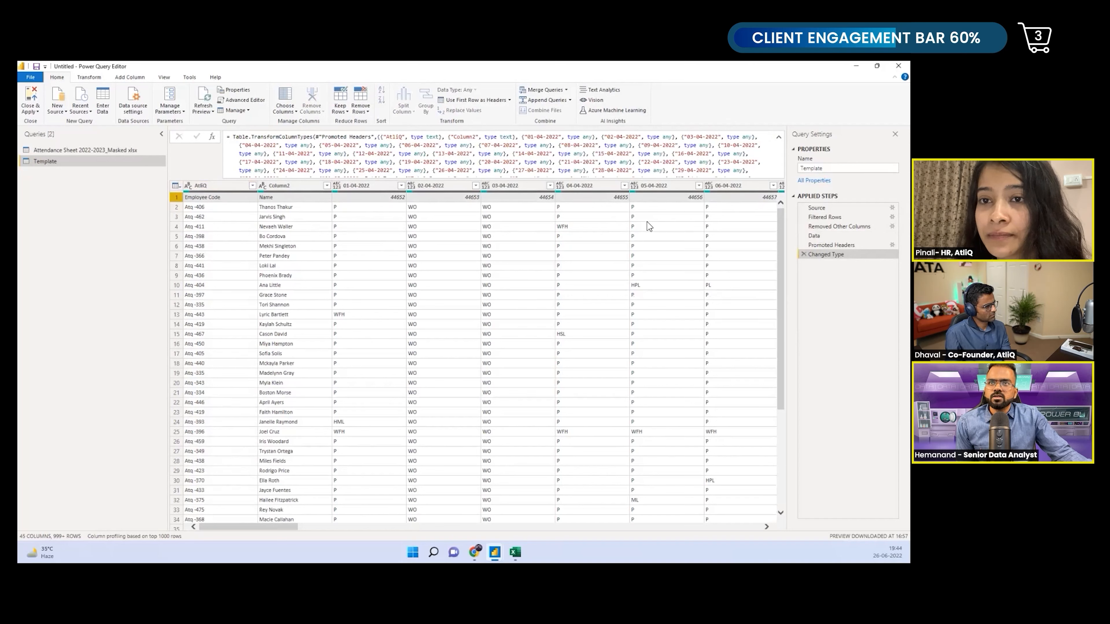
click(177, 187)
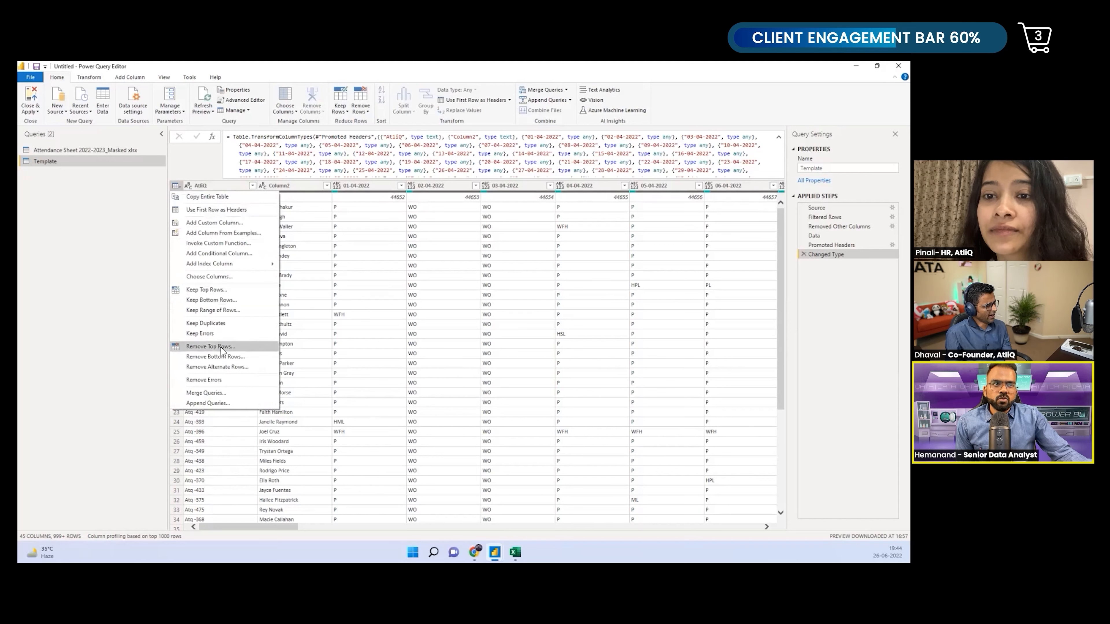
click(220, 347)
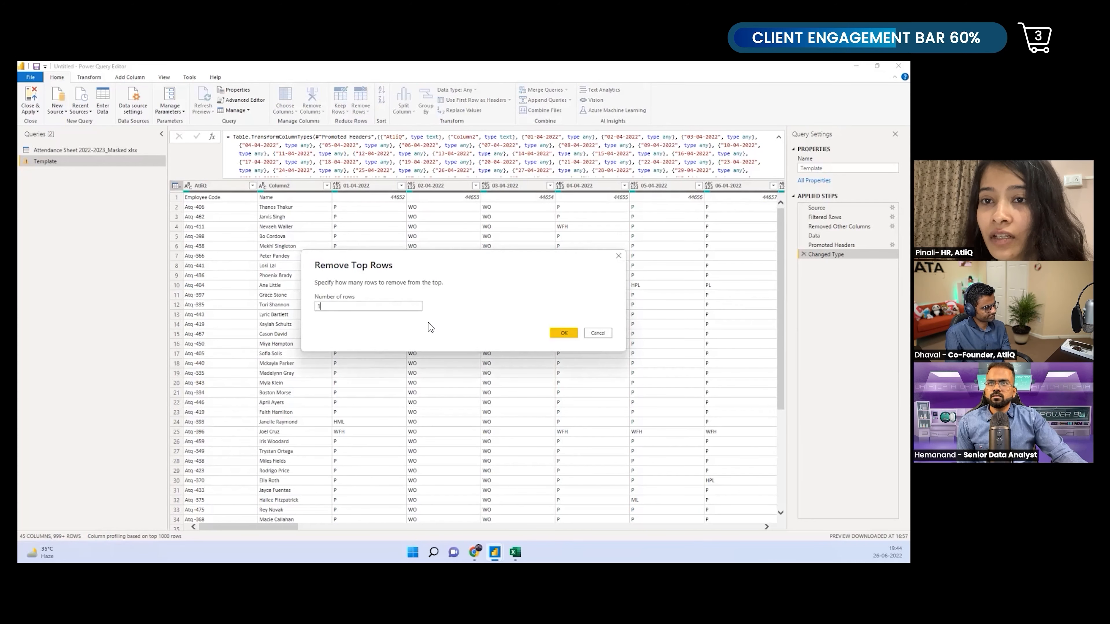
key(Return)
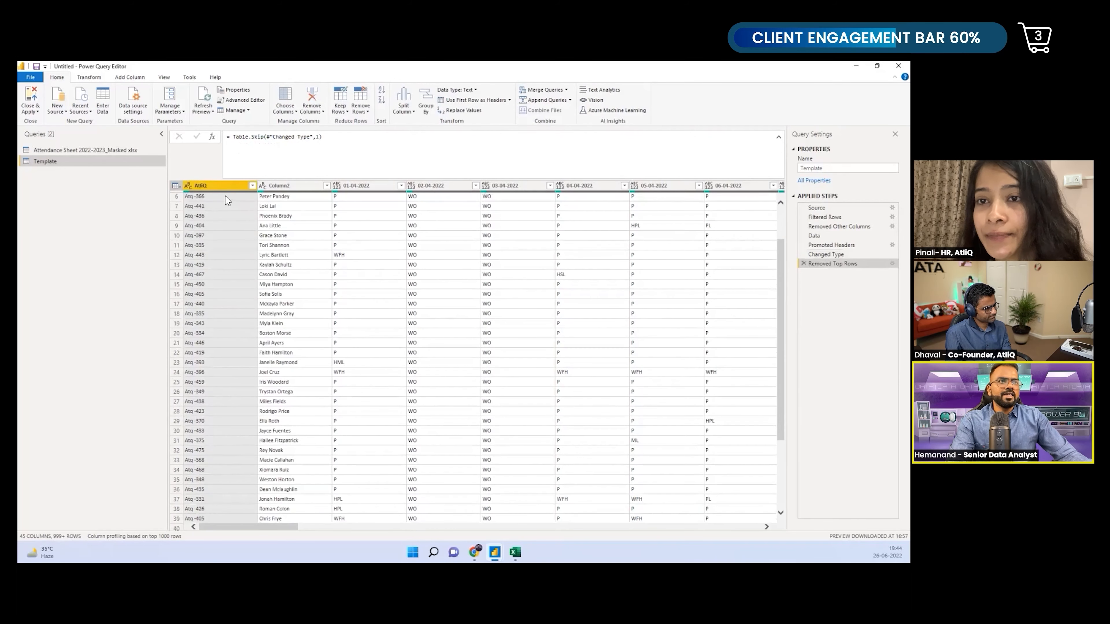
Rename the AtliQ column to Employee Code and Column2 to Name
double_click(213, 187)
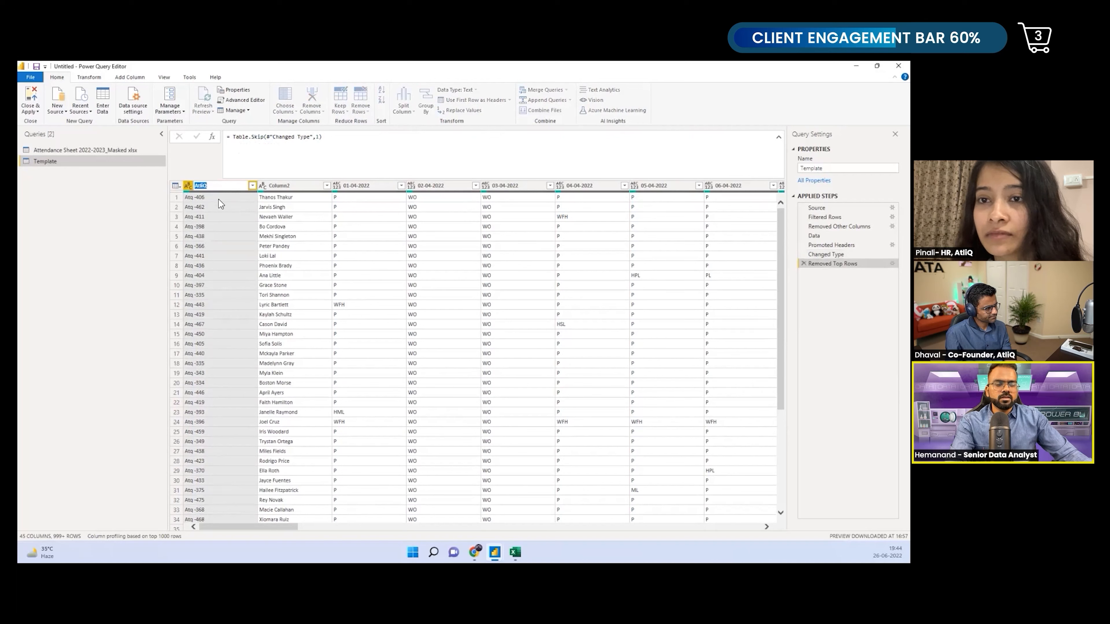
text(E)
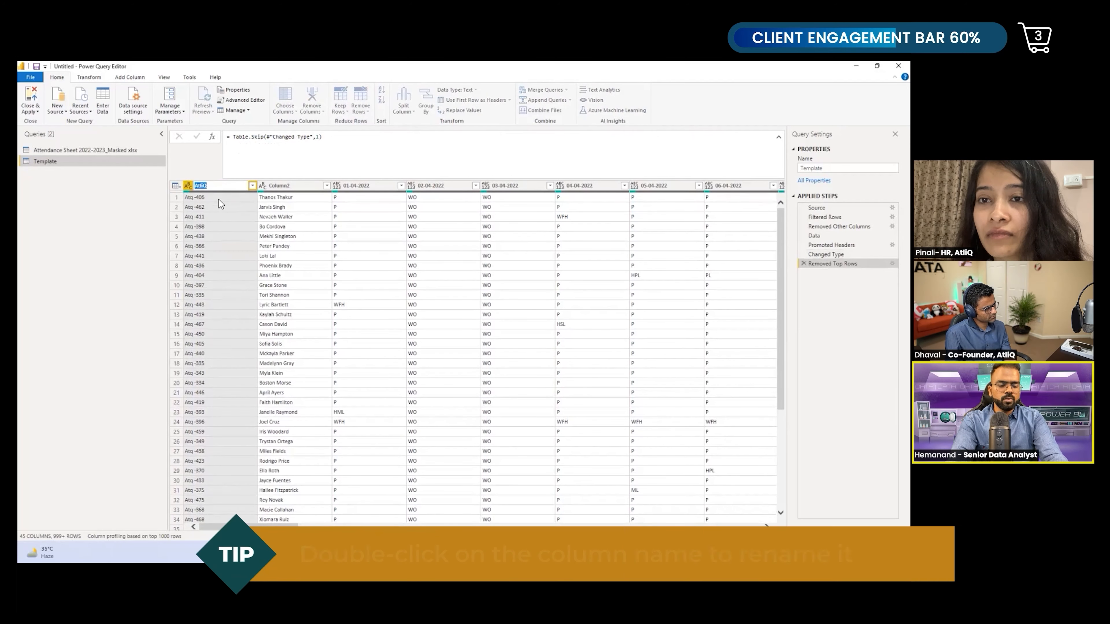
text(mplou)
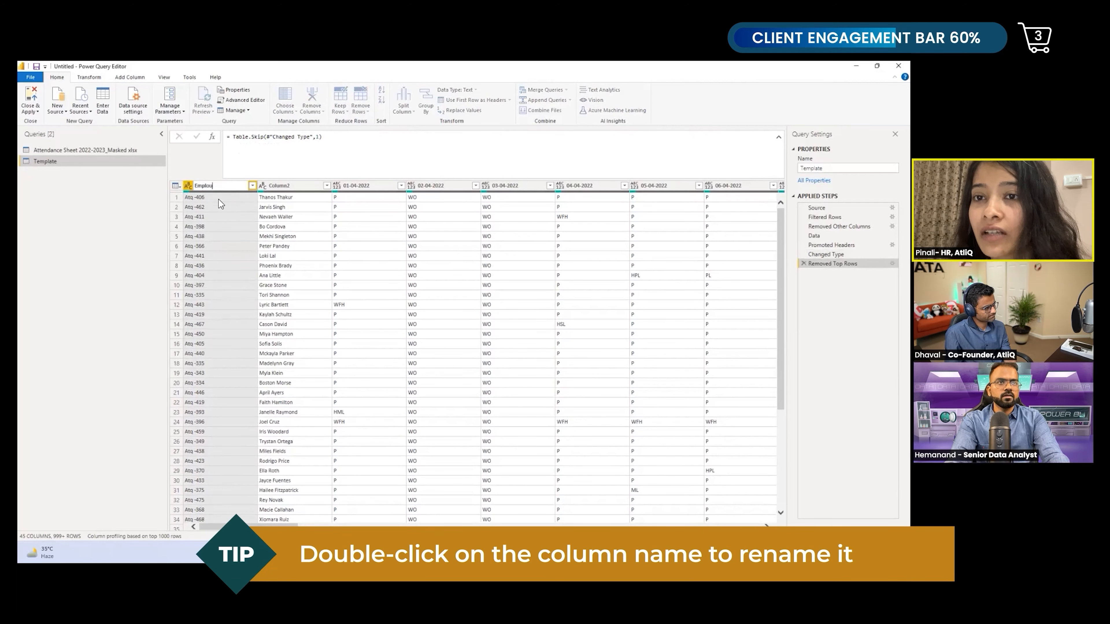
key(BackSpace)
text(yee Code)
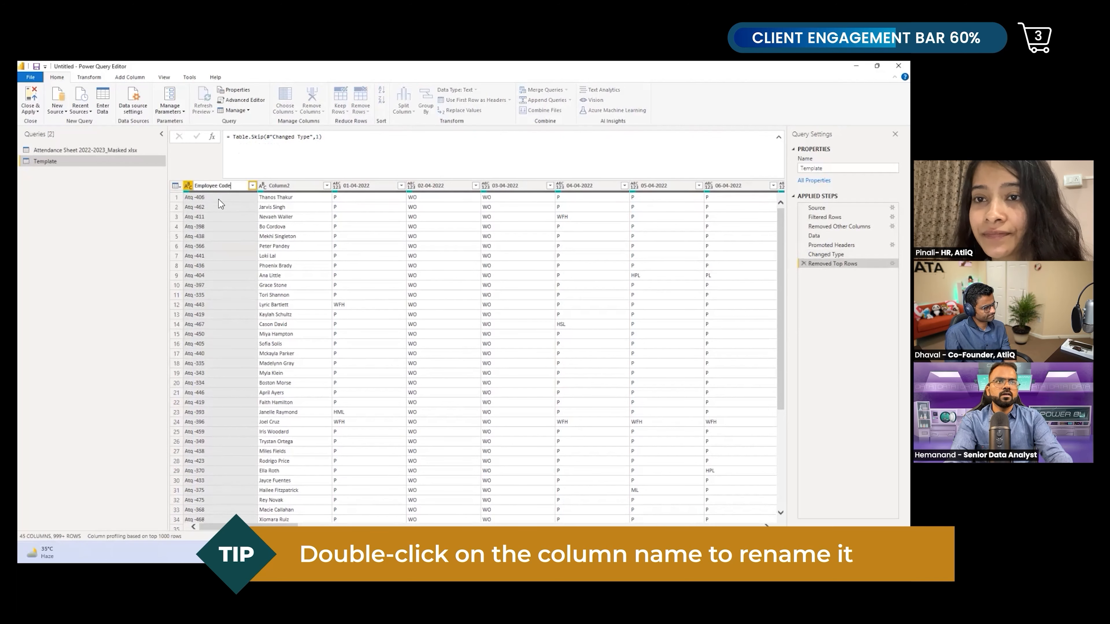
click(288, 186)
double_click(288, 185)
key(Return)
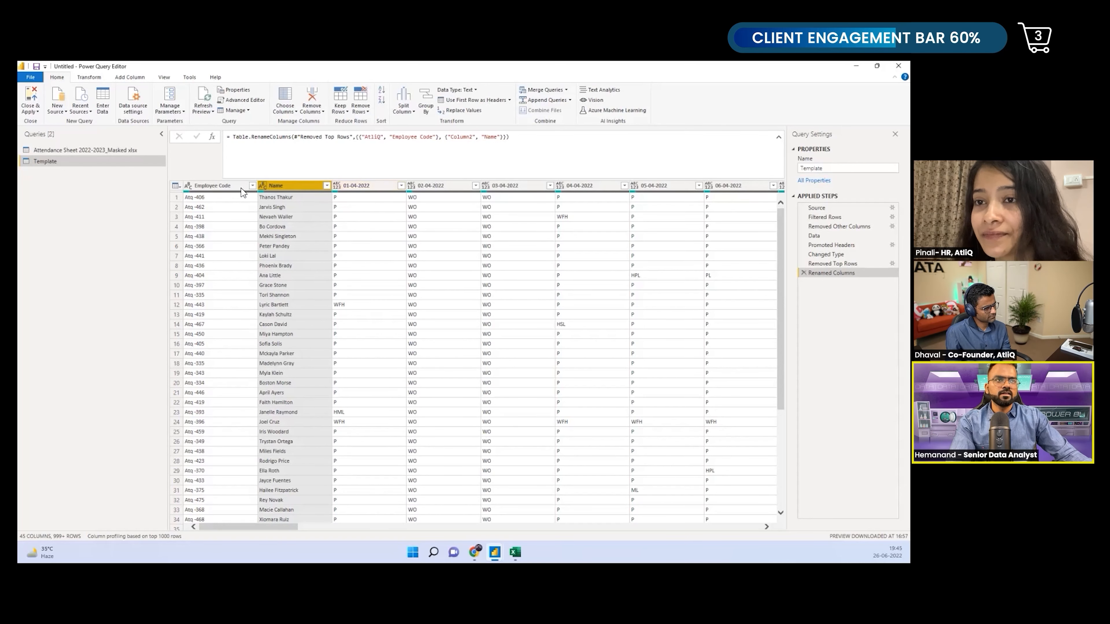
Review the Employee Code and Name columns and the April date columns across the Template table
click(219, 186)
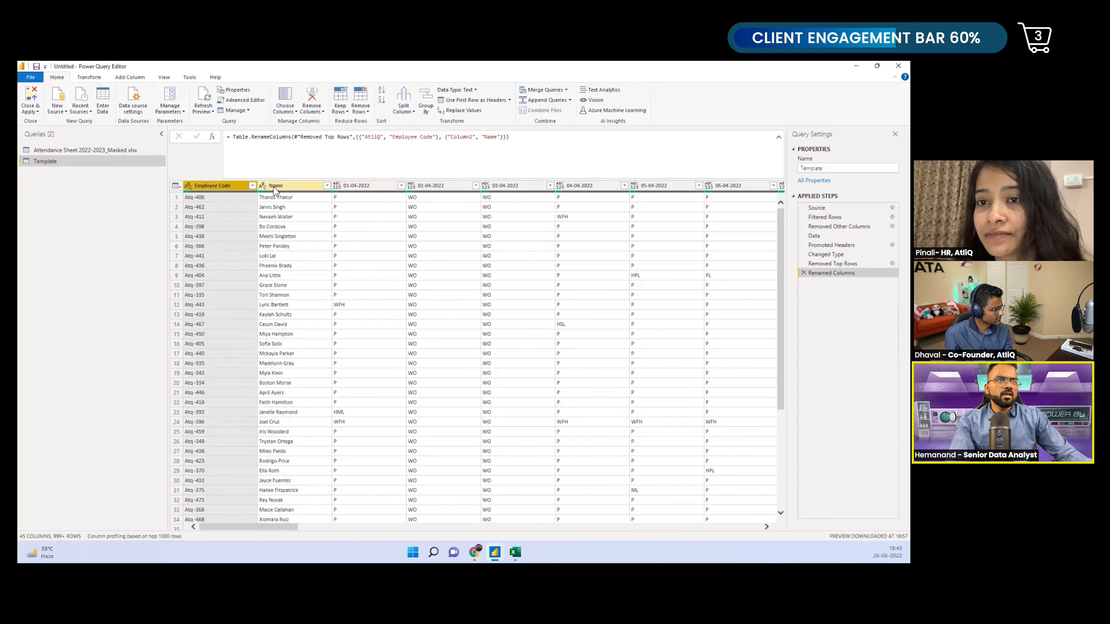
click(273, 188)
click(227, 188)
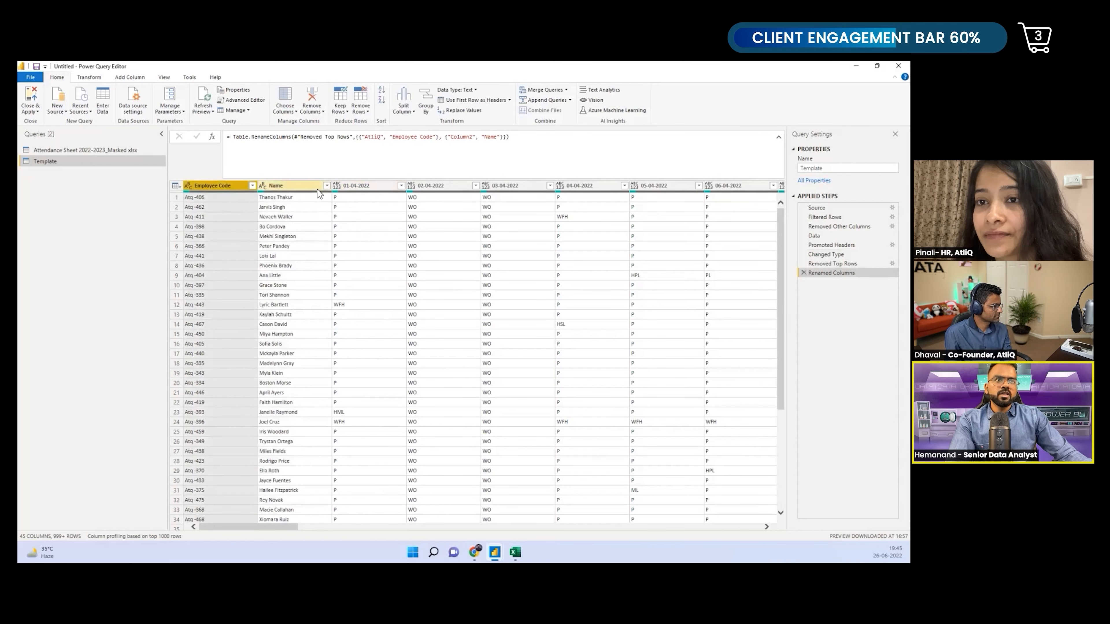
click(281, 187)
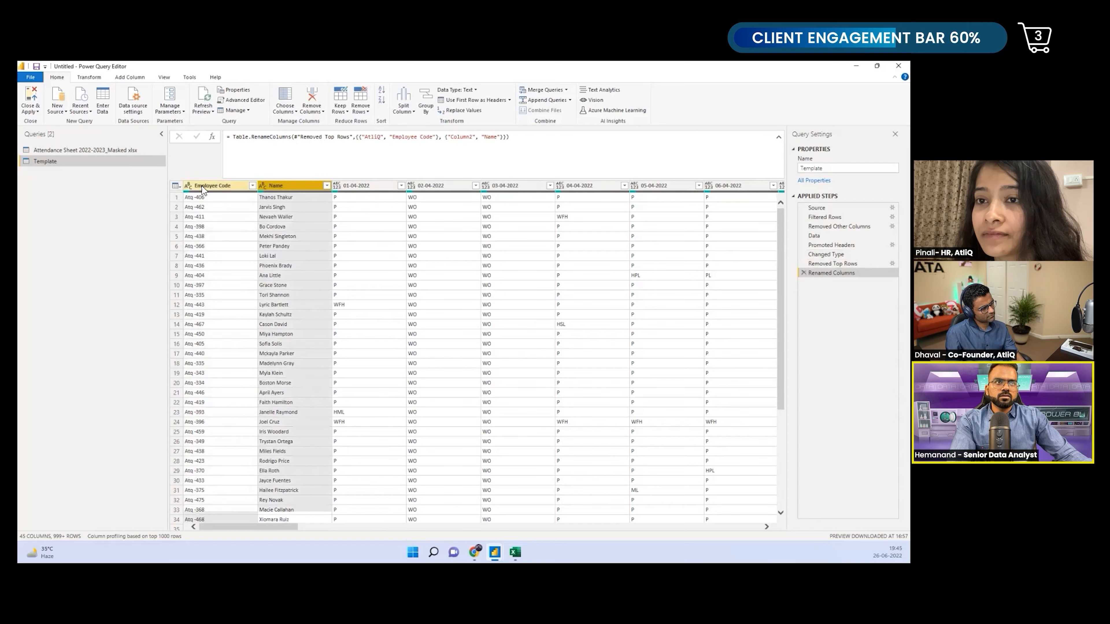
scroll(473, 432, right, 1)
scroll(473, 431, right, 3)
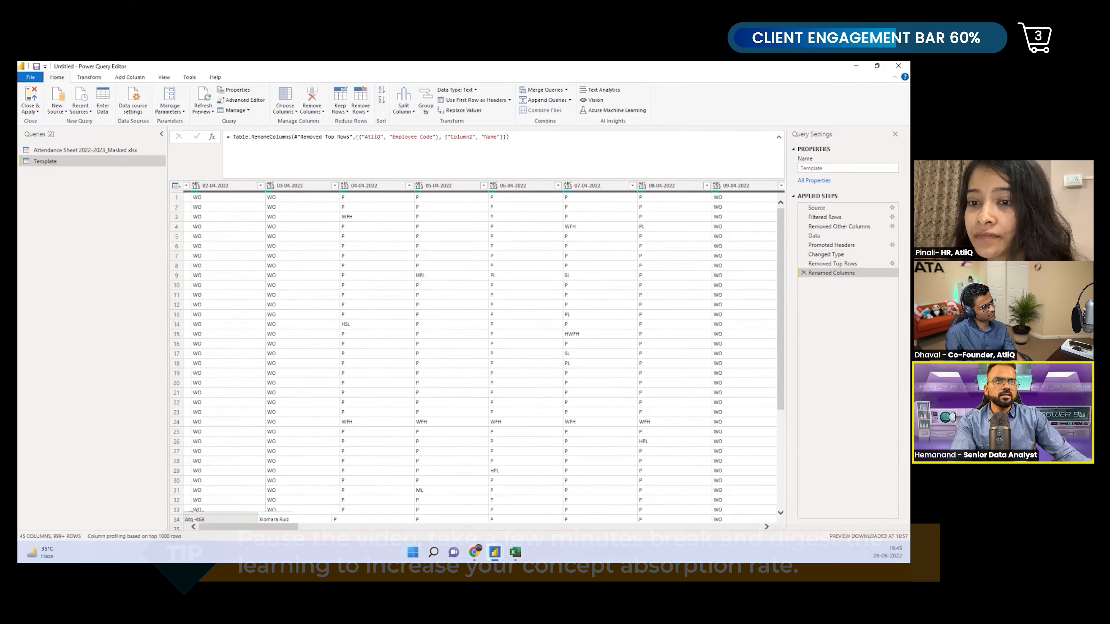
Unpivot all columns of the Template table other than Employee Code and Name
drag(324, 526, 280, 528)
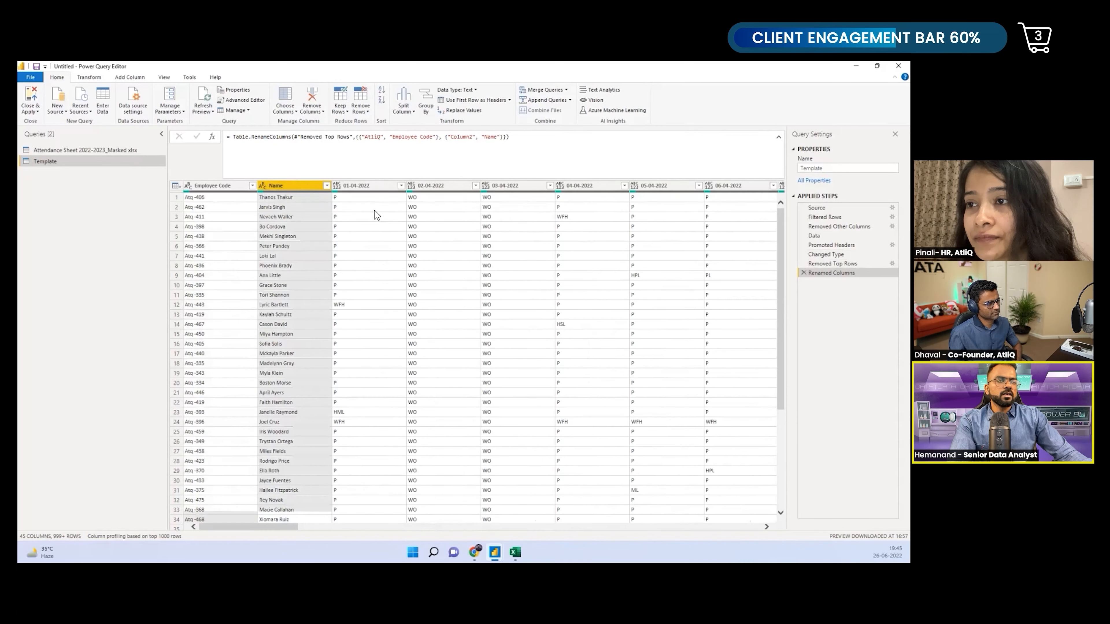
click(217, 186)
ctrl+click(352, 187)
ctrl+click(418, 186)
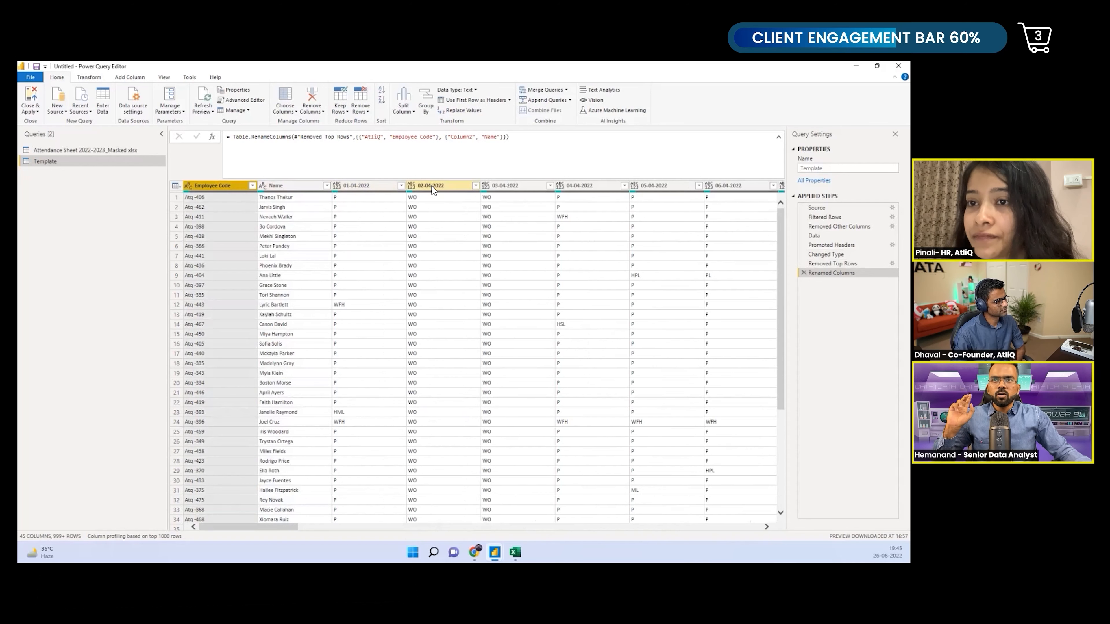
ctrl+click(431, 186)
ctrl+click(279, 186)
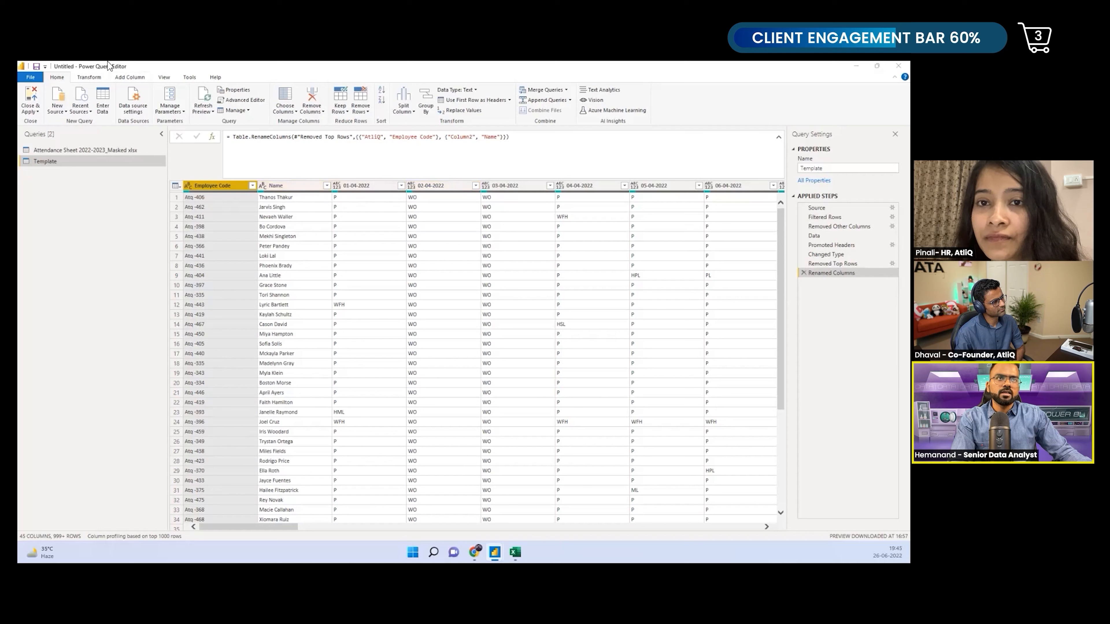
click(89, 77)
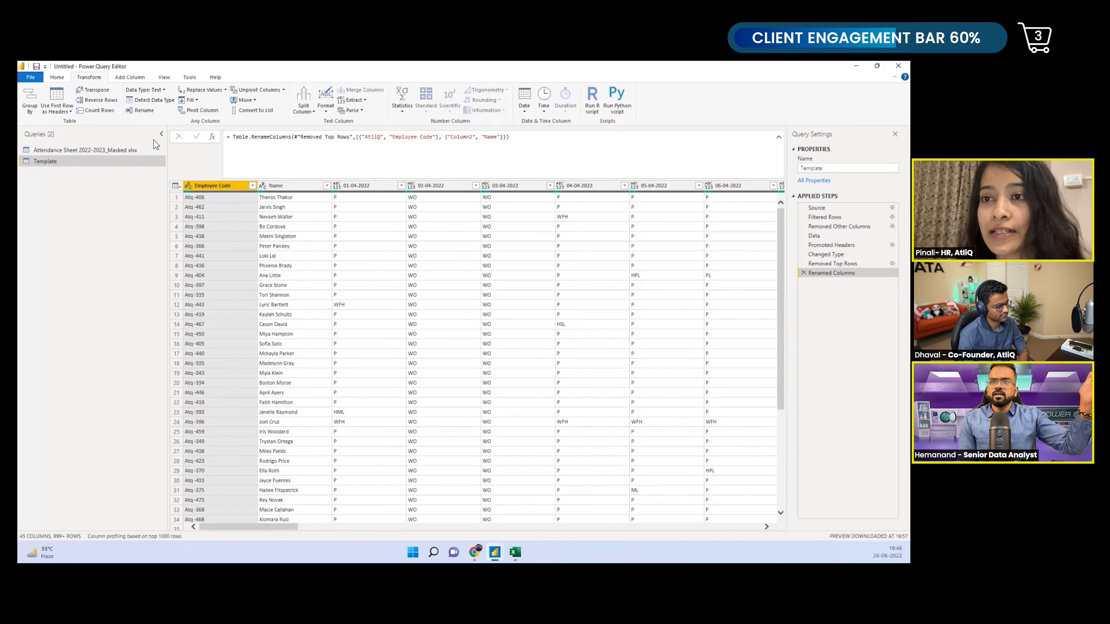
click(284, 90)
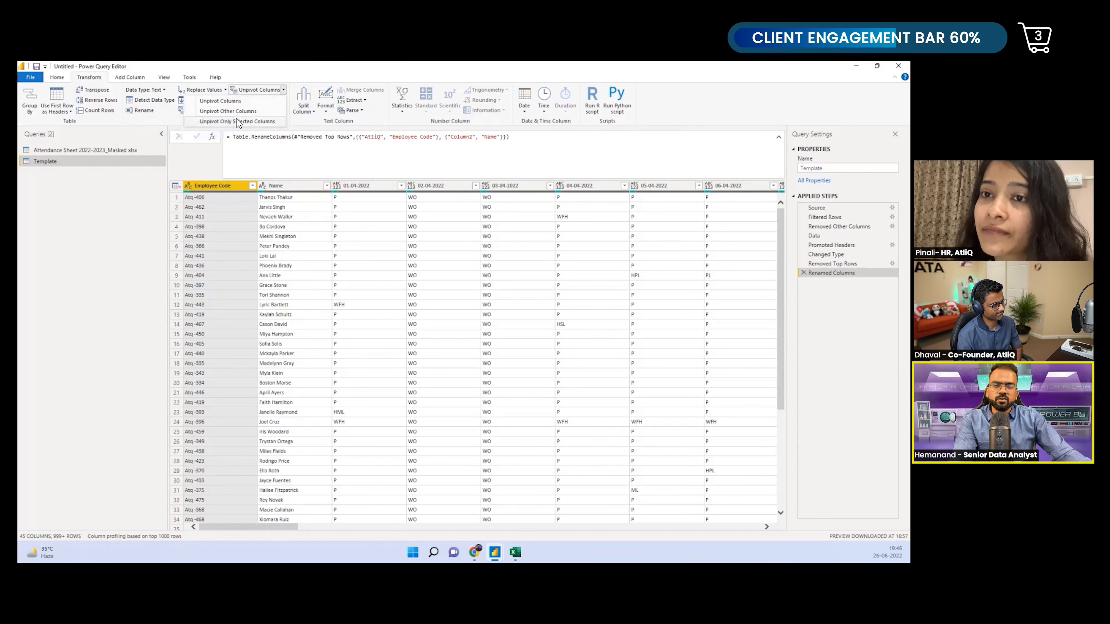
click(283, 189)
ctrl+click(282, 187)
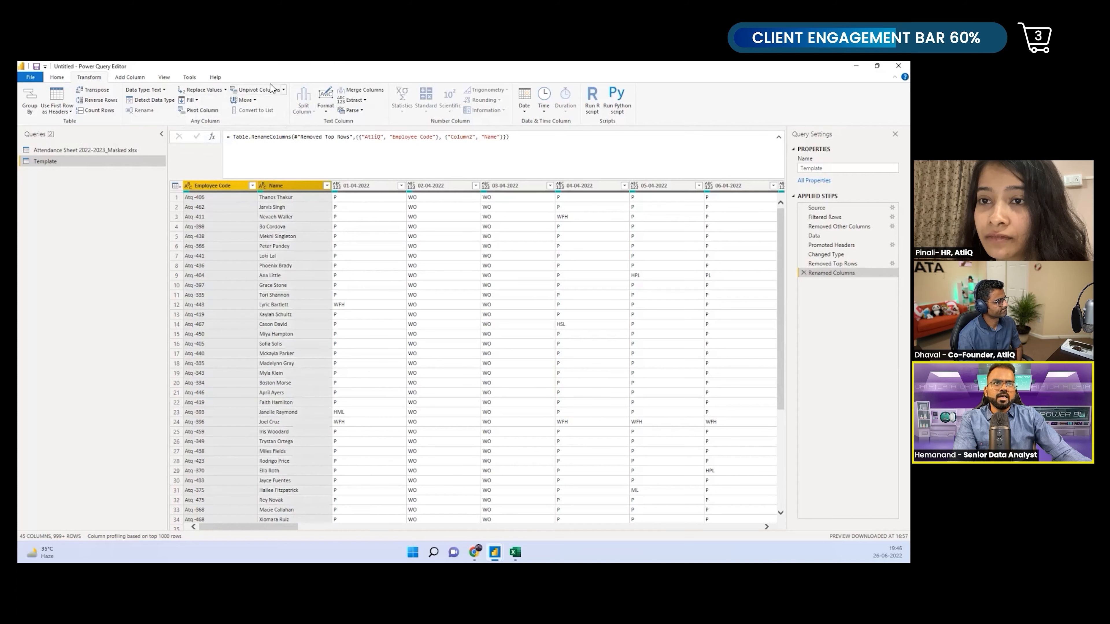
click(284, 90)
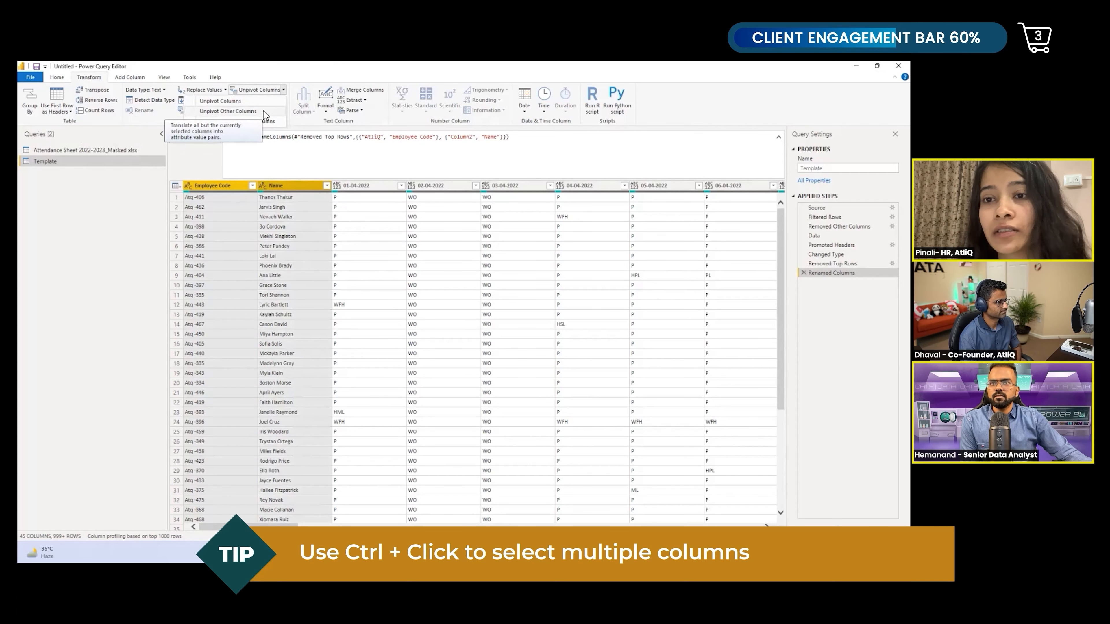
click(243, 114)
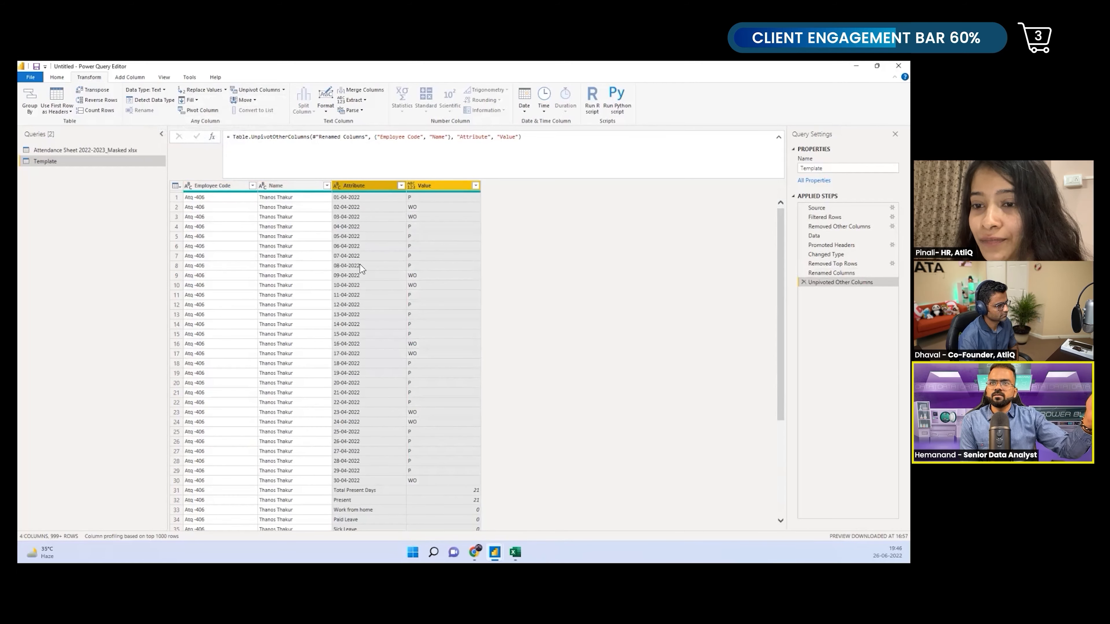
Examine the unpivoted Attribute and Value columns and compare them with the table at the Renamed Columns step
click(442, 187)
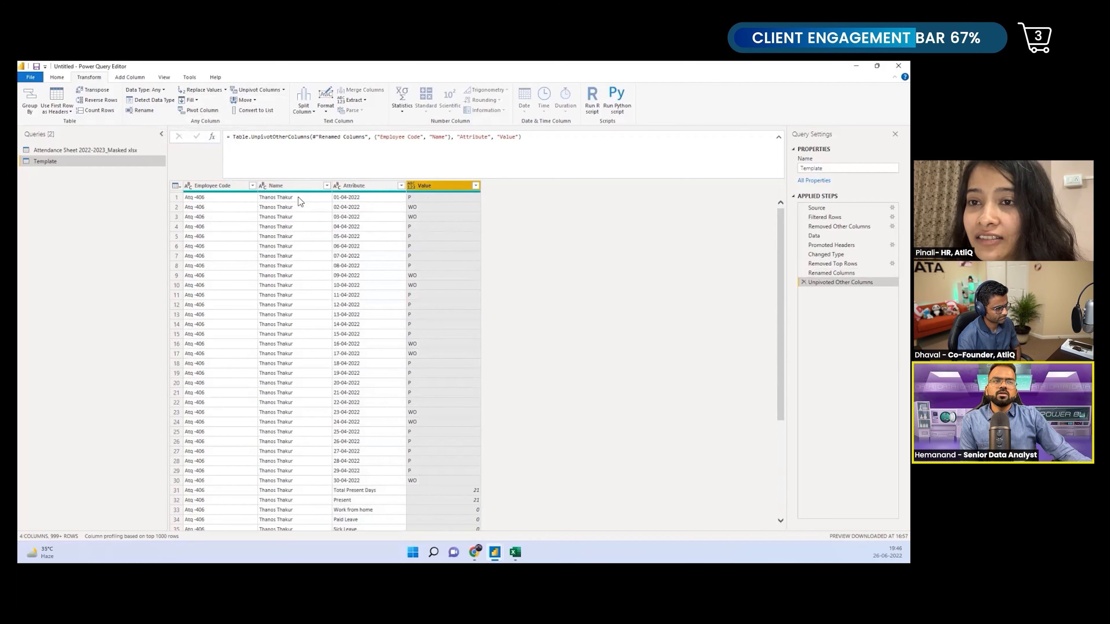
click(360, 199)
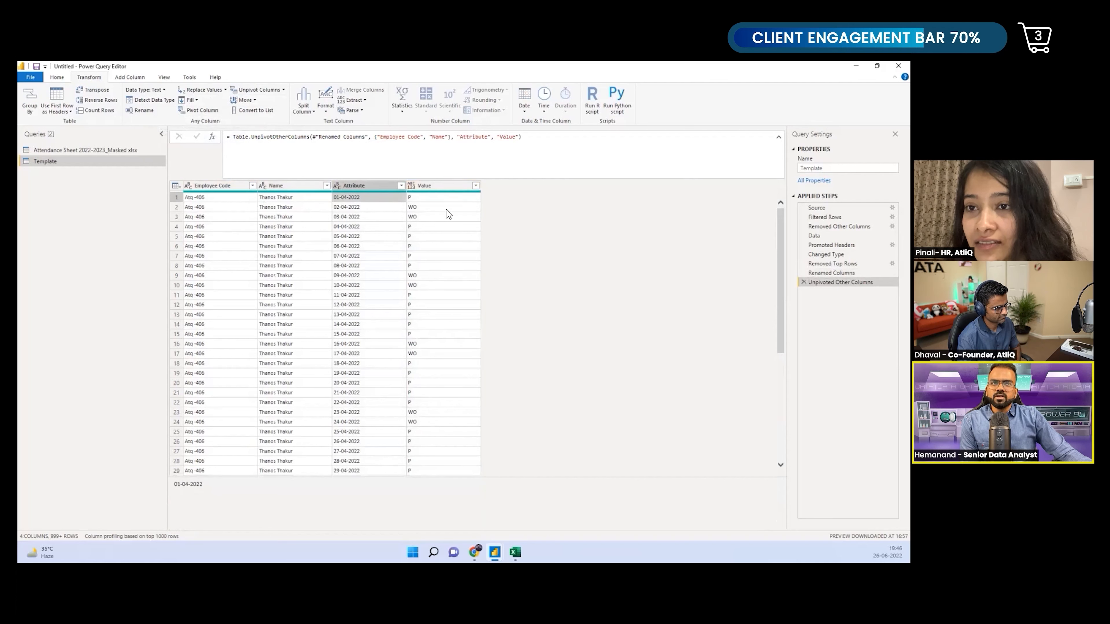
click(437, 199)
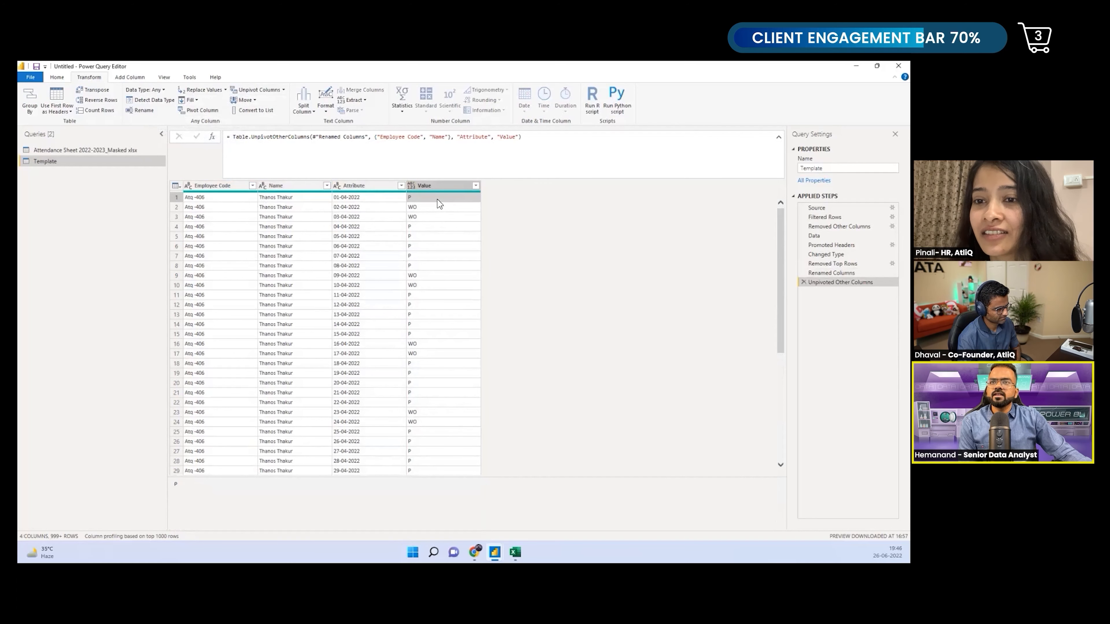
mouse_move(830, 273)
mouse_down()
mouse_move(832, 287)
mouse_move(831, 274)
mouse_up()
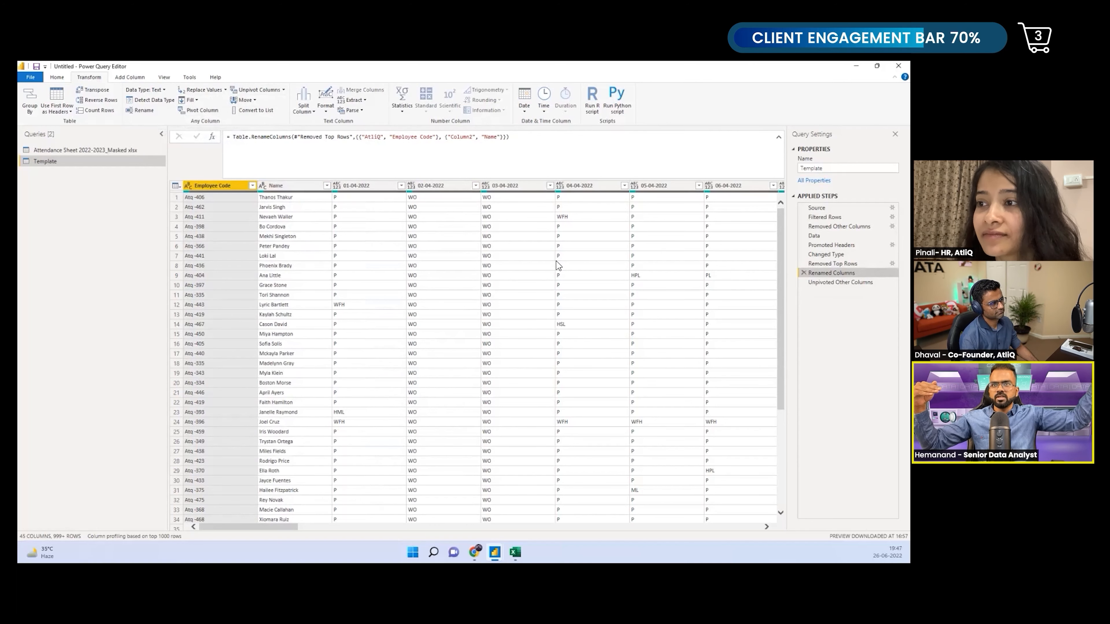
click(840, 282)
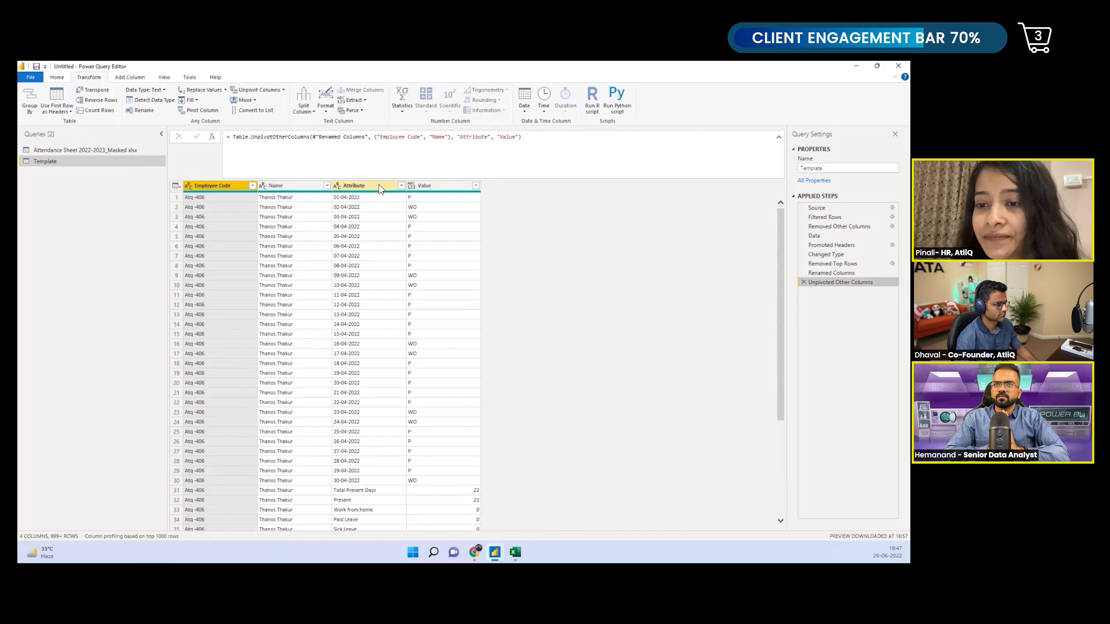
Rename the Attribute column to Date
double_click(348, 189)
text(Date)
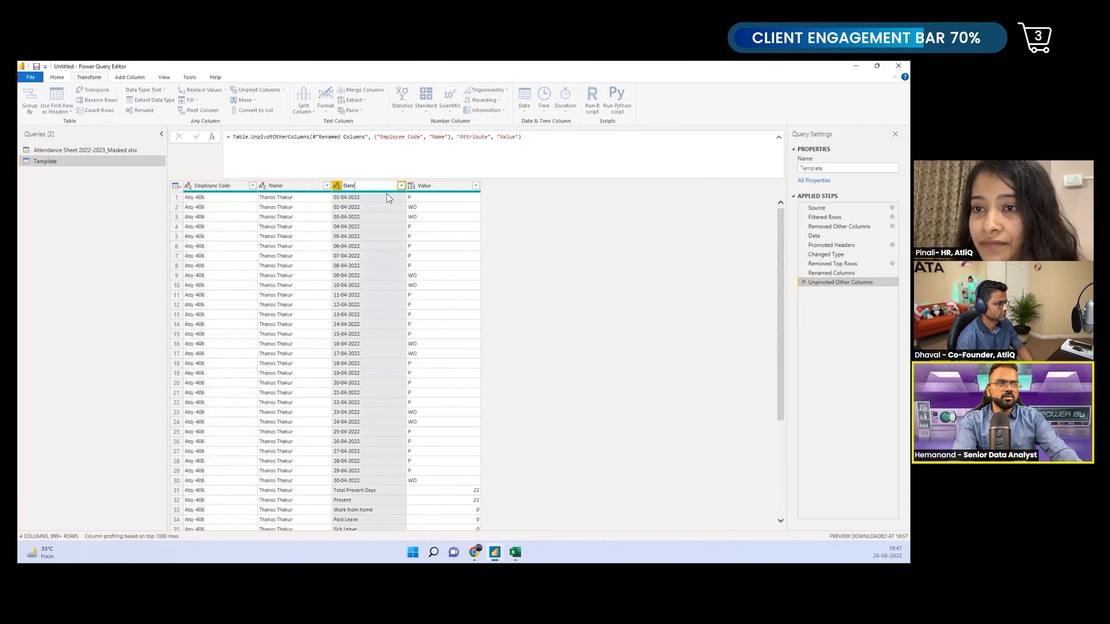
key(Return)
Change the Value column's data type to Text
double_click(429, 185)
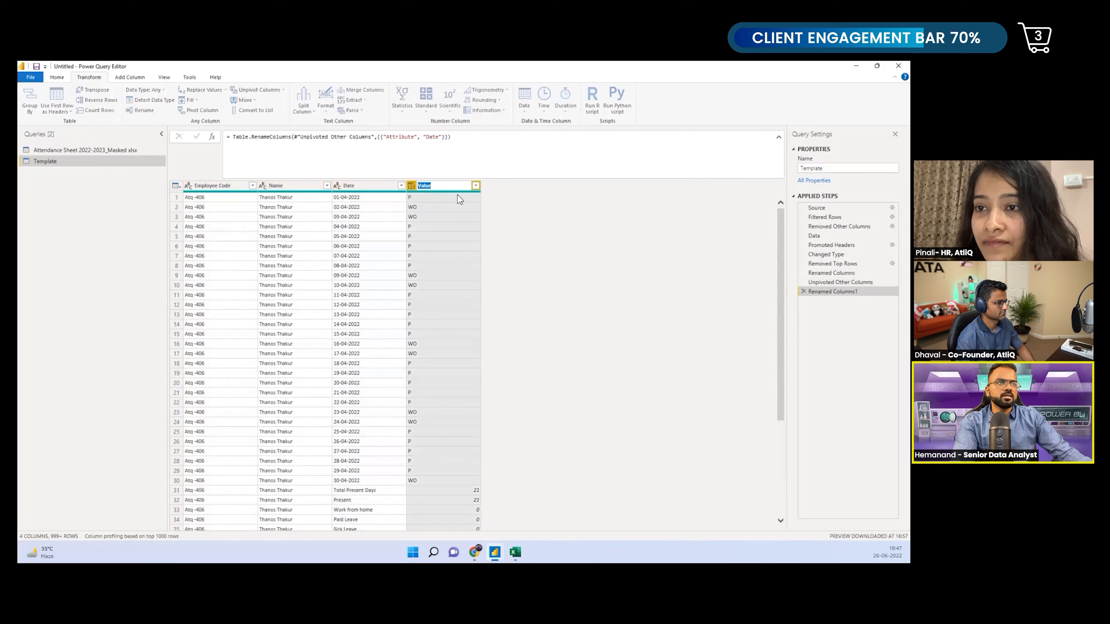
key(Escape)
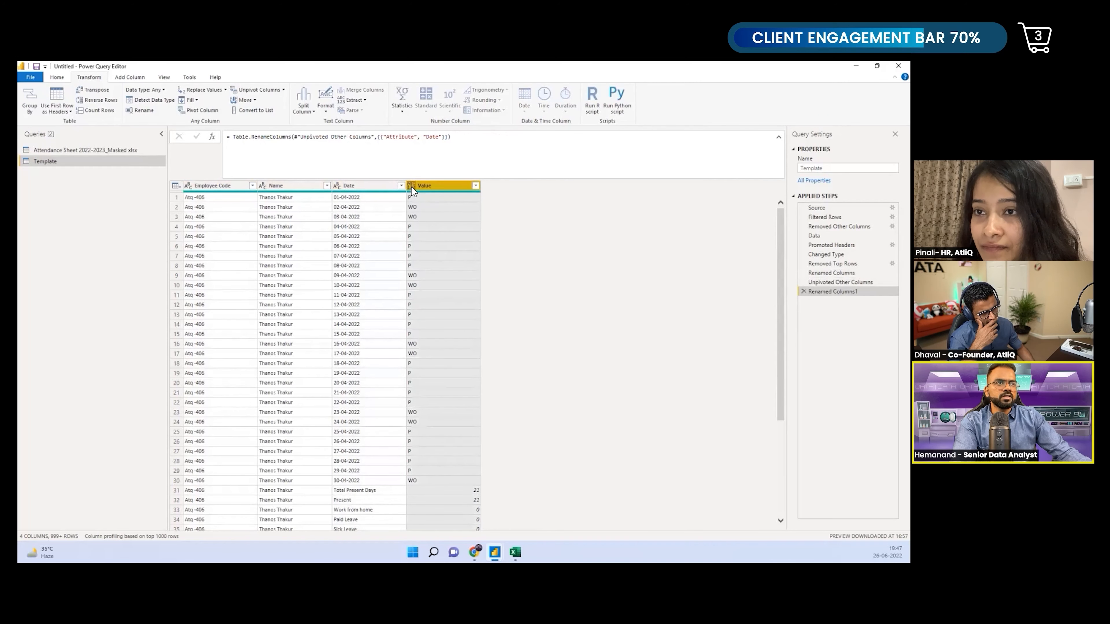
click(411, 190)
click(436, 293)
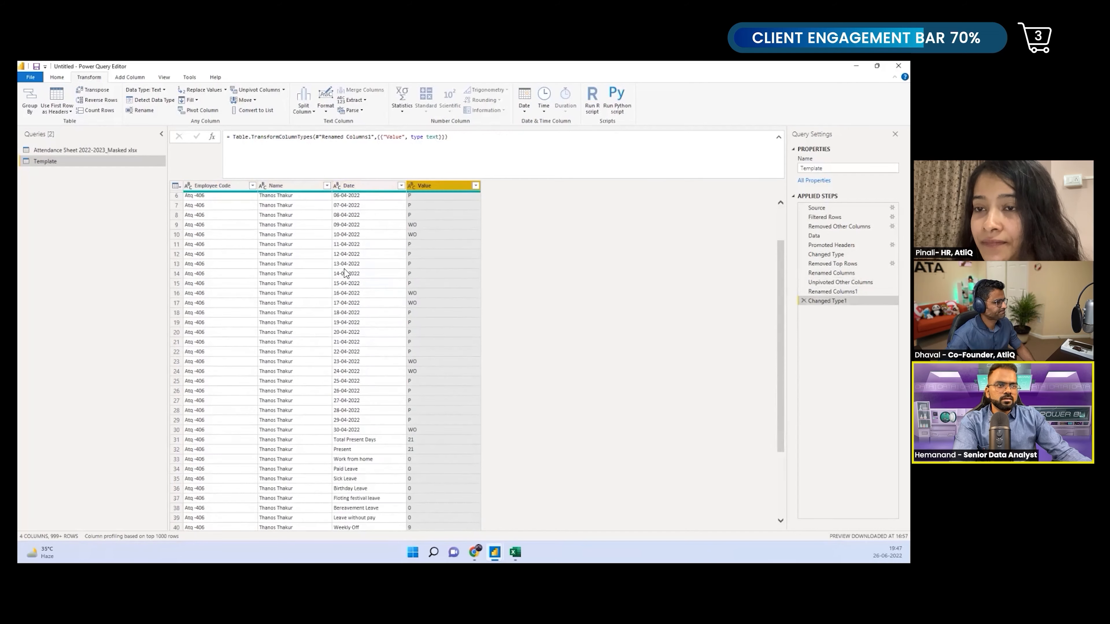
Examine the non-date rows in the Date column and trace them to the summary columns of the Apr 2022 sheet in Excel
scroll(360, 288, down, 3)
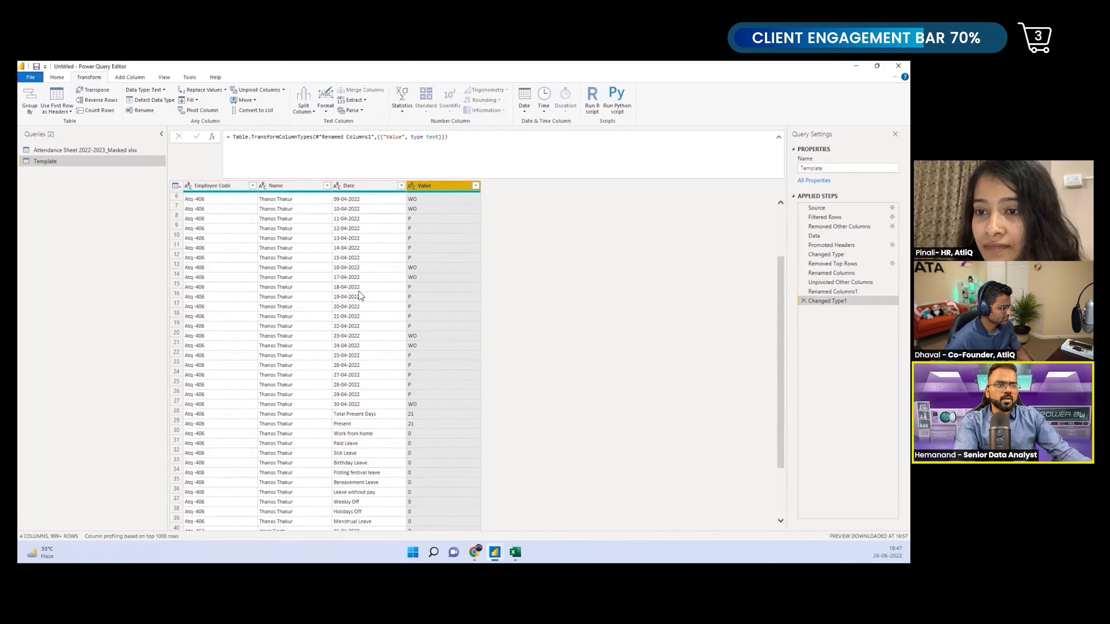
scroll(365, 361, down, 3)
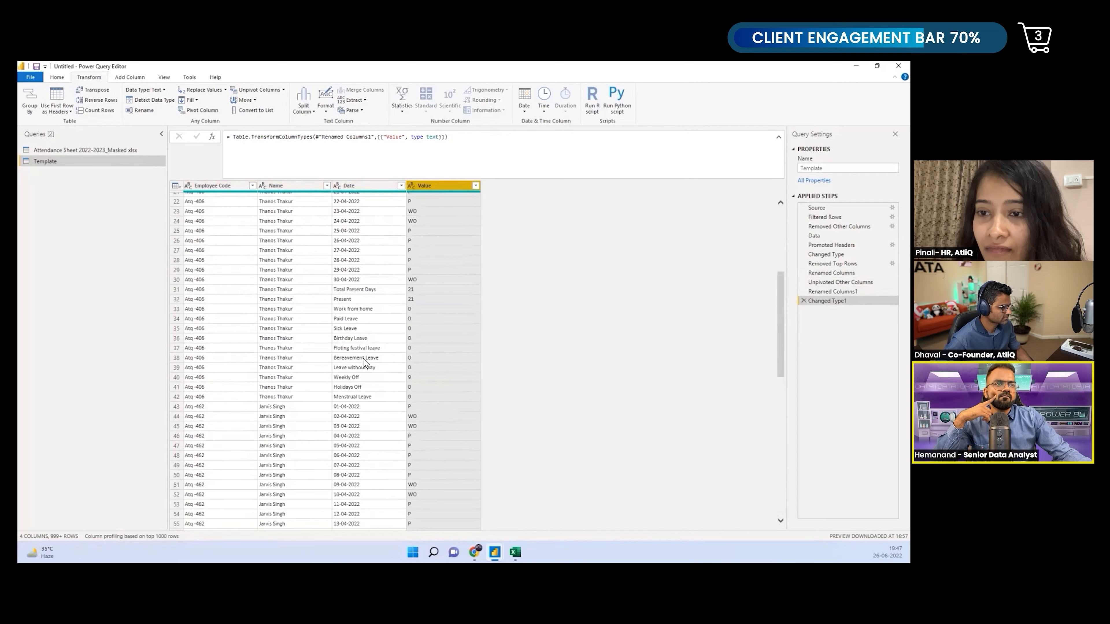
click(367, 290)
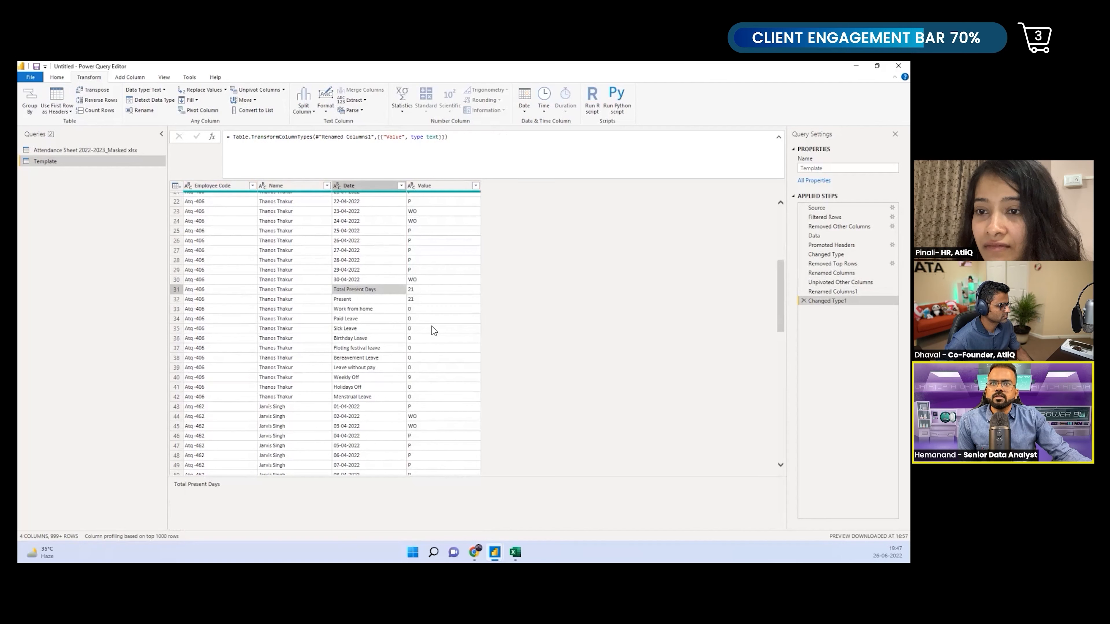
click(515, 553)
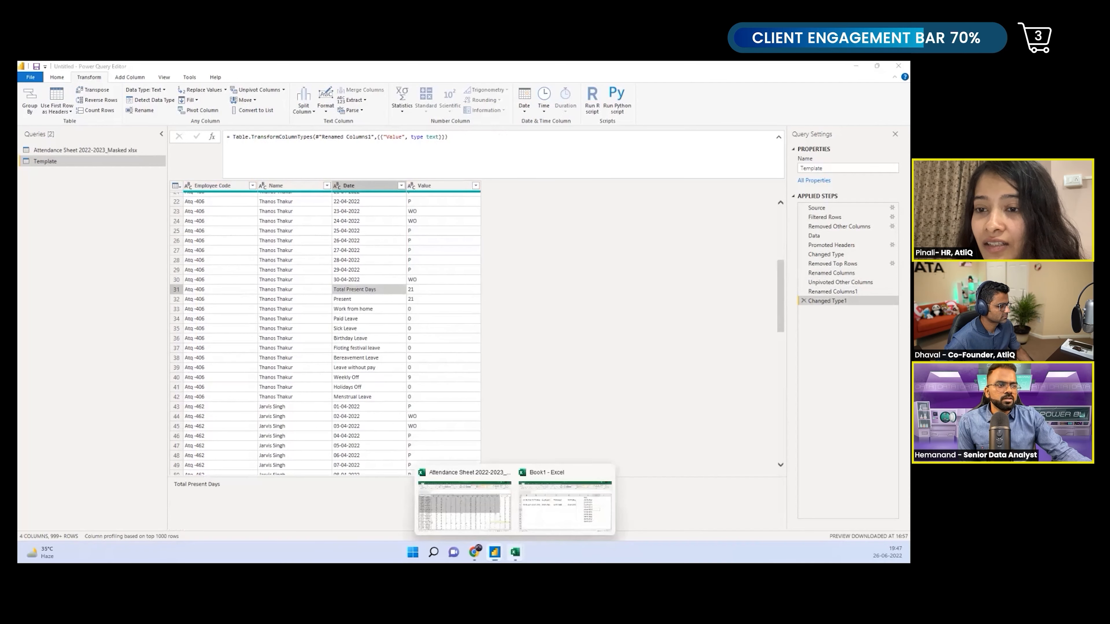
click(489, 518)
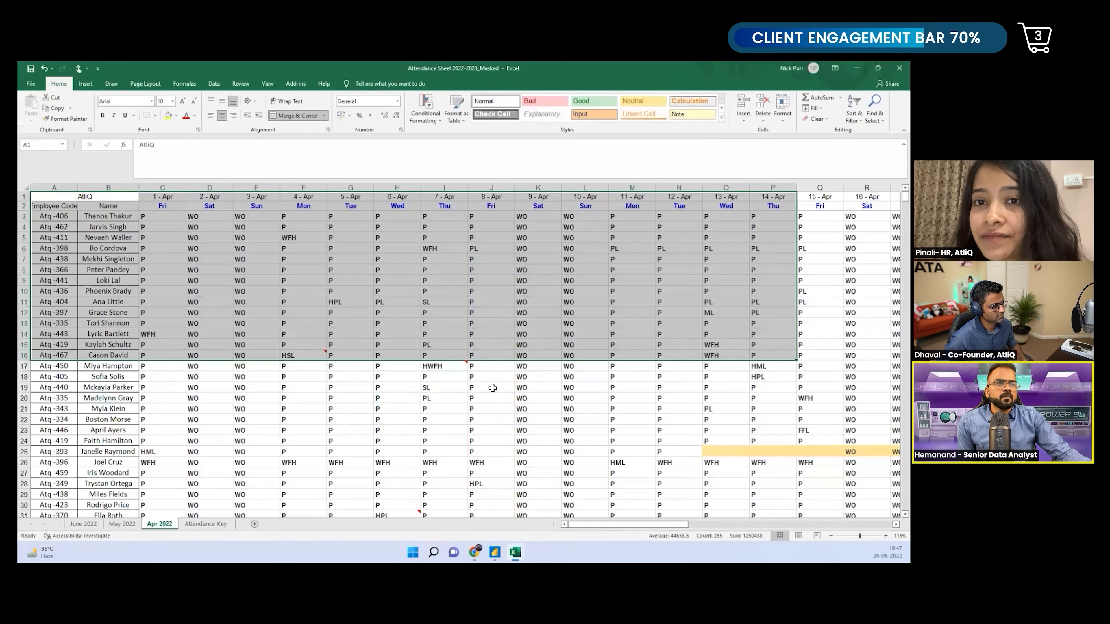
click(493, 387)
drag(666, 526, 753, 523)
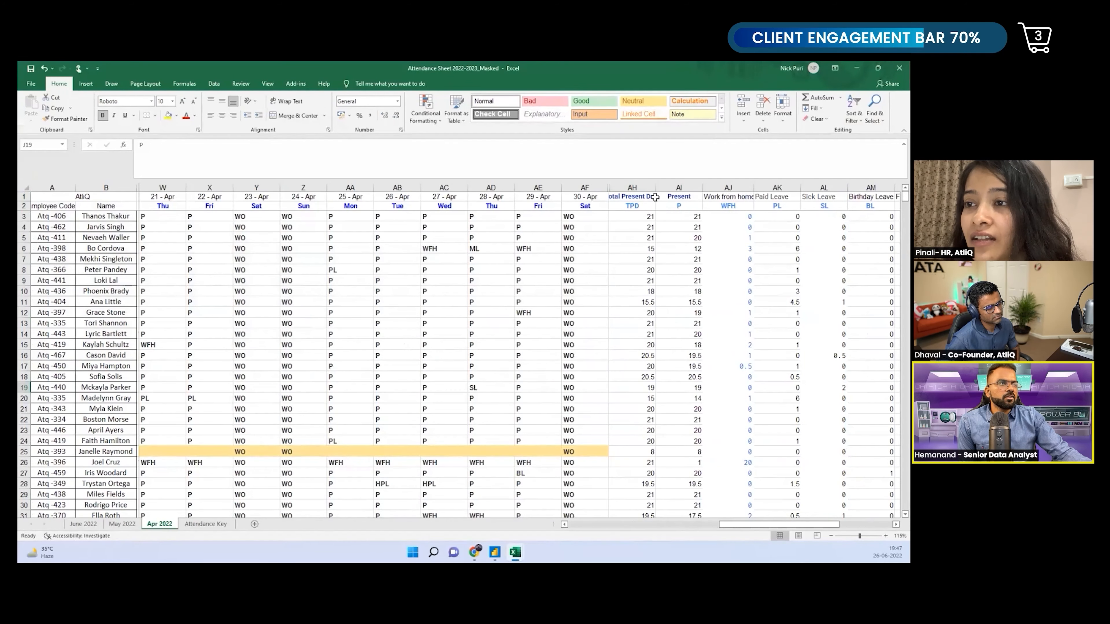
drag(755, 524, 593, 517)
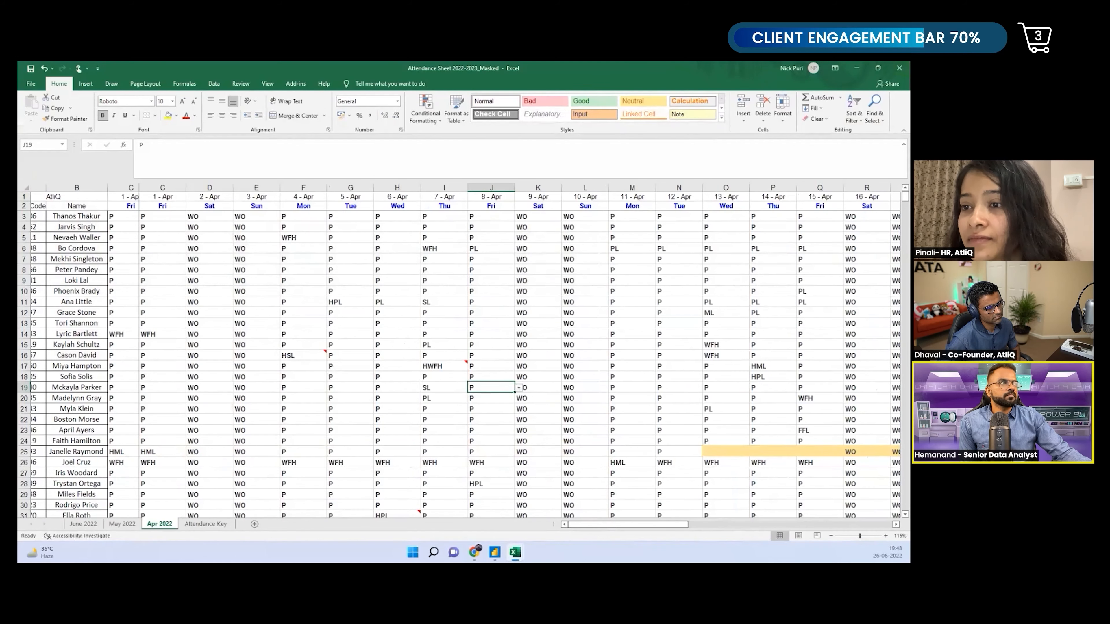
click(857, 67)
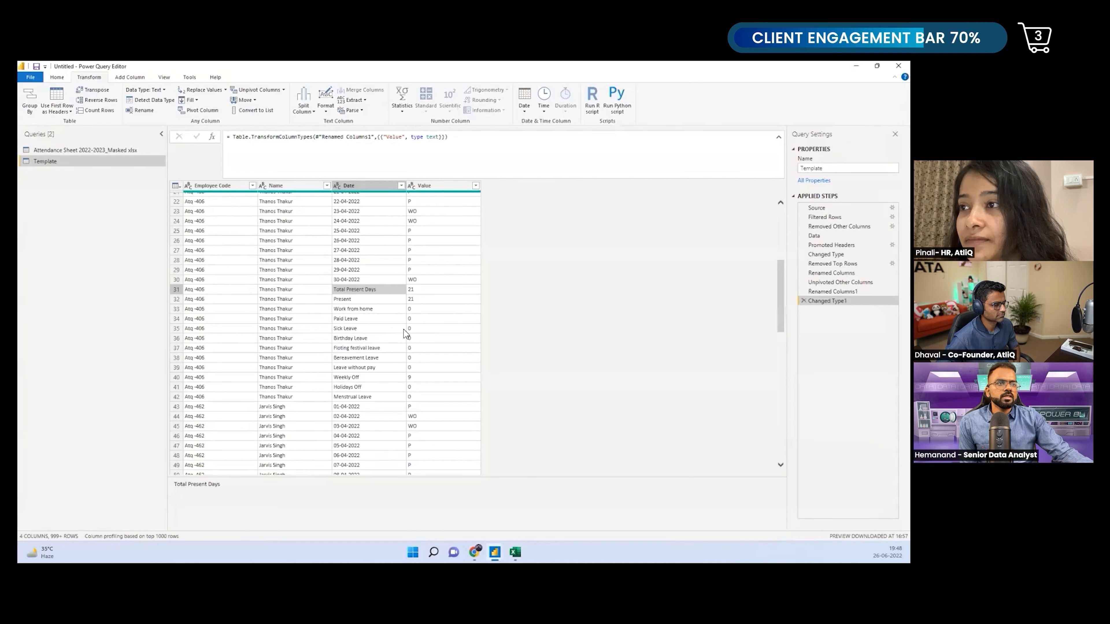
Try filtering Bereavement Leave, Birthday Leave and Floting festival leave out of the Date column, and delete that filter step
scroll(396, 332, up, 1)
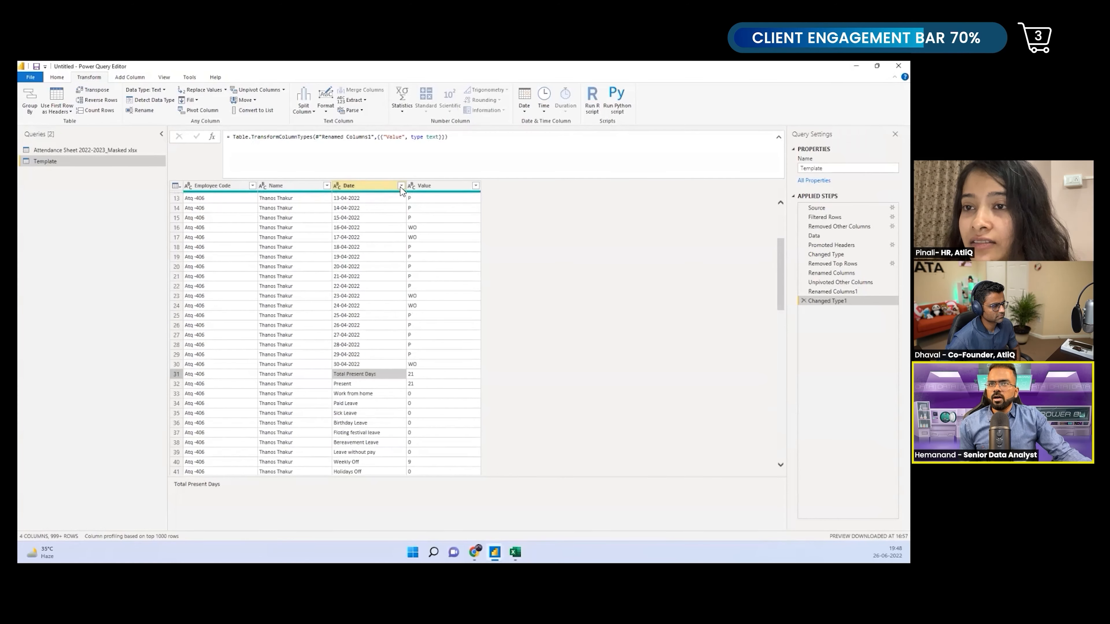
click(400, 185)
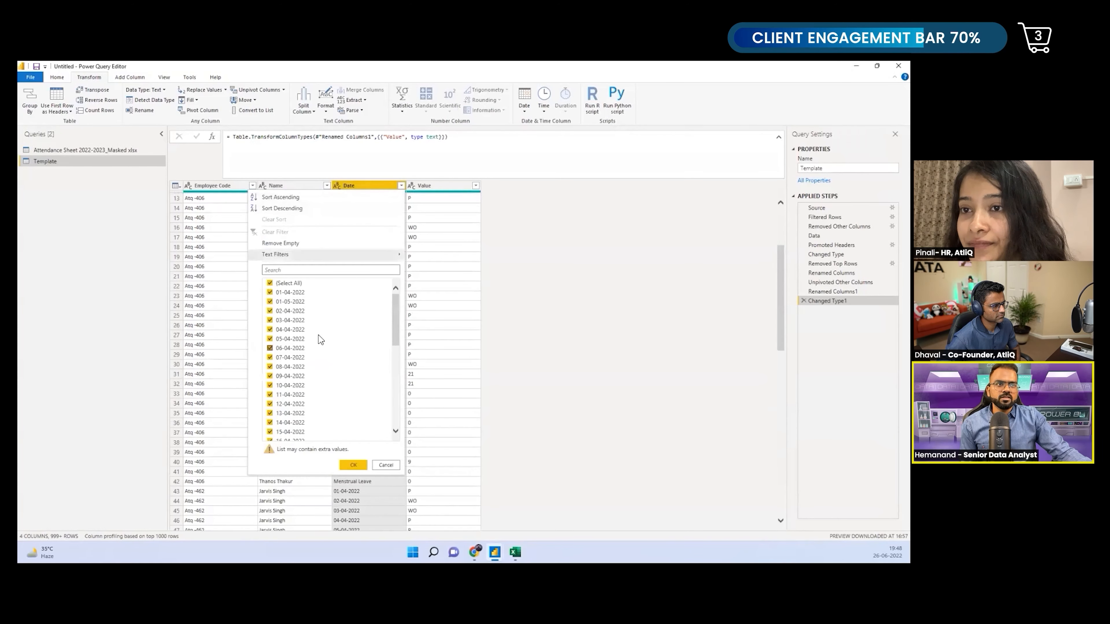
click(286, 284)
click(289, 285)
scroll(293, 408, down, 5)
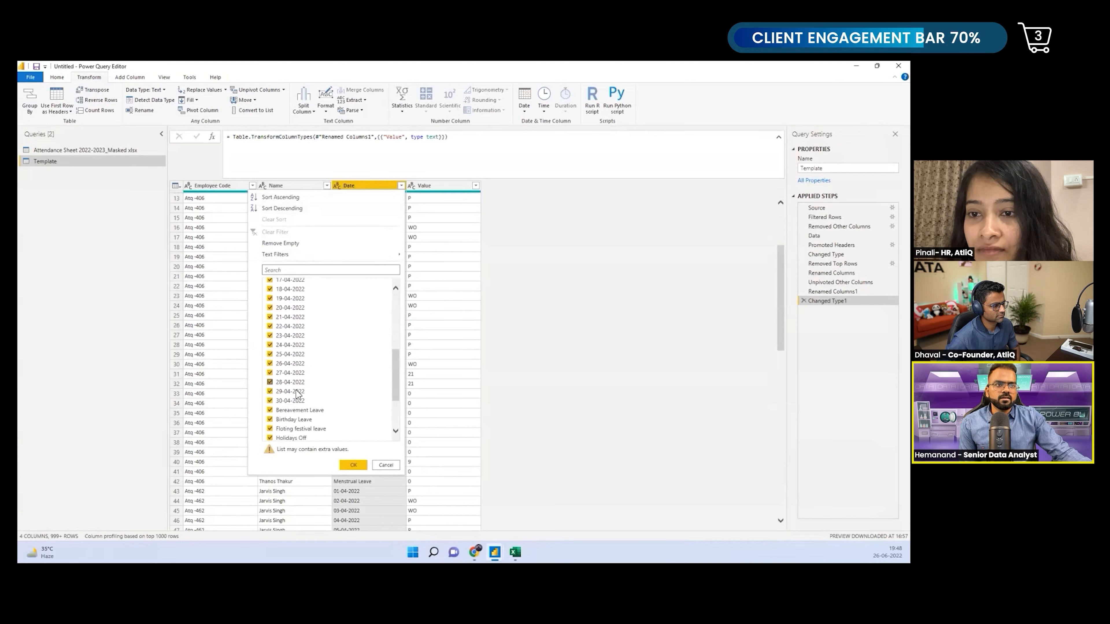
click(293, 410)
click(292, 419)
click(292, 429)
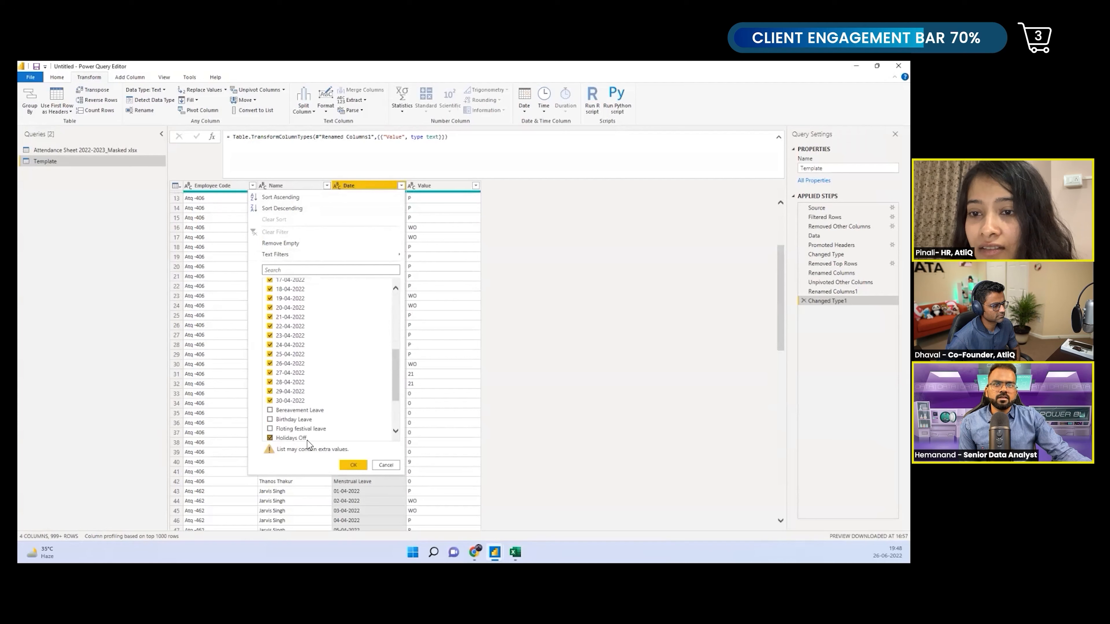
click(358, 465)
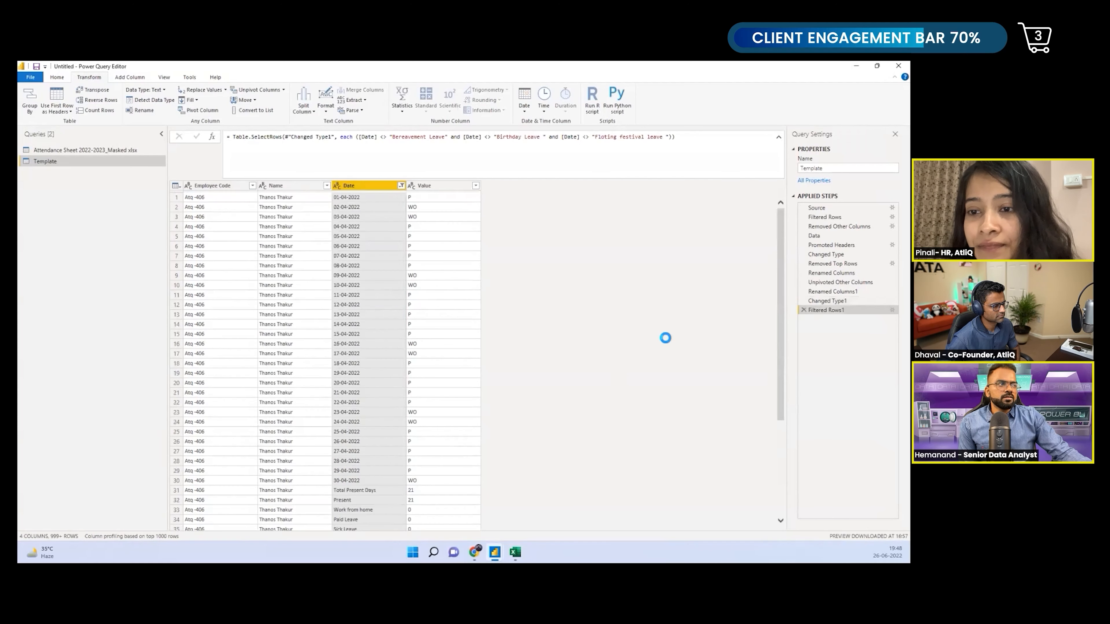
scroll(418, 337, down, 2)
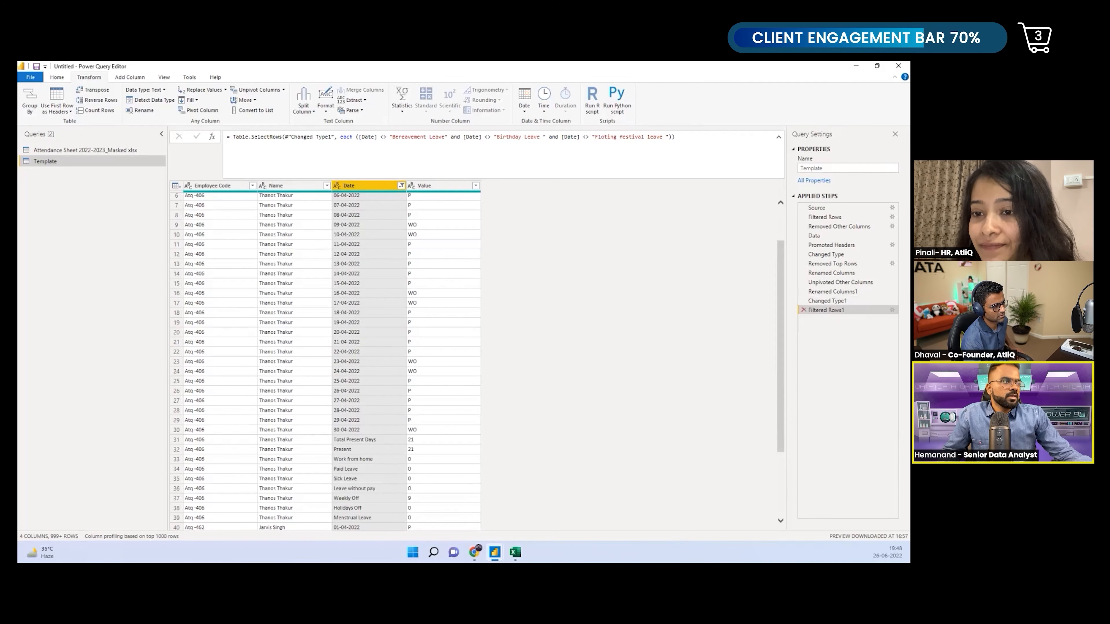
click(803, 310)
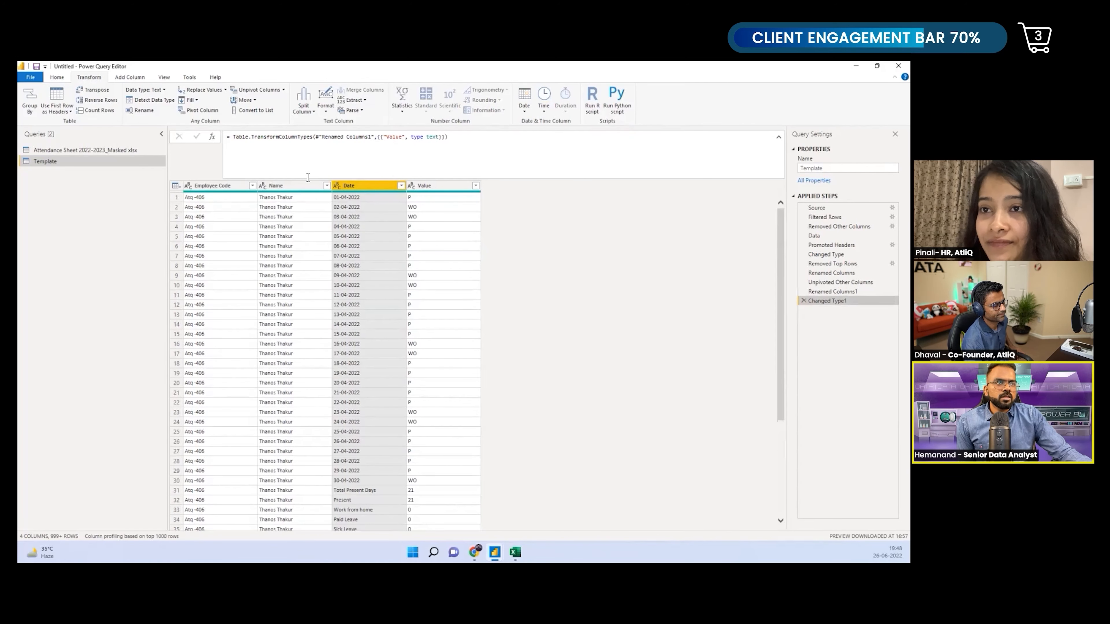
Change the Date column's data type to Date and inspect the converted cell of the first Total Present Days row
click(337, 186)
click(367, 249)
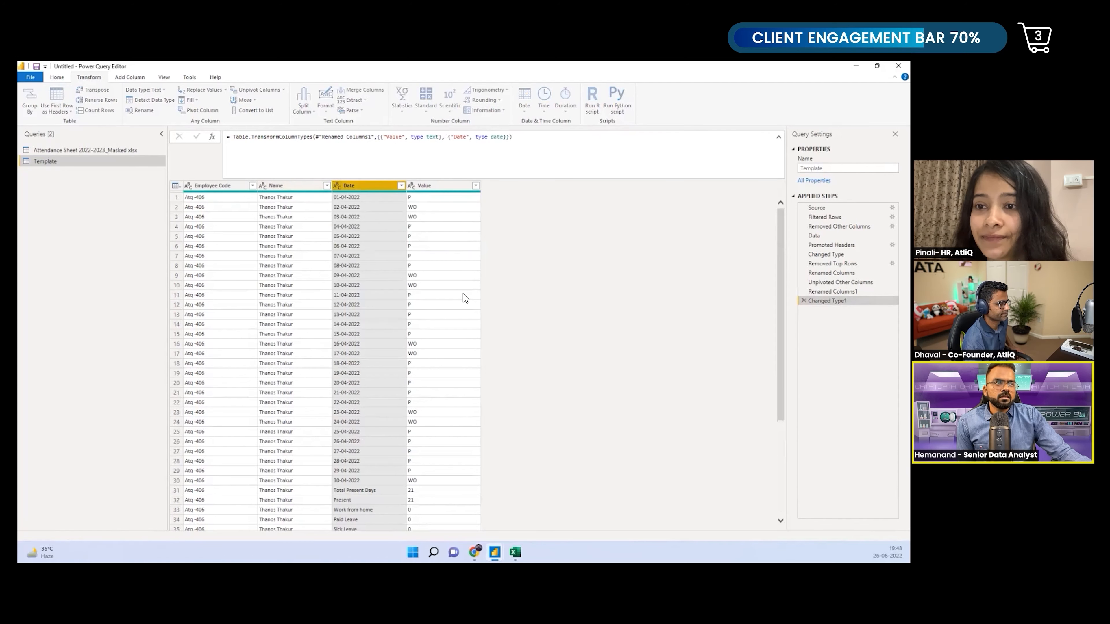
click(388, 201)
scroll(372, 371, down, 6)
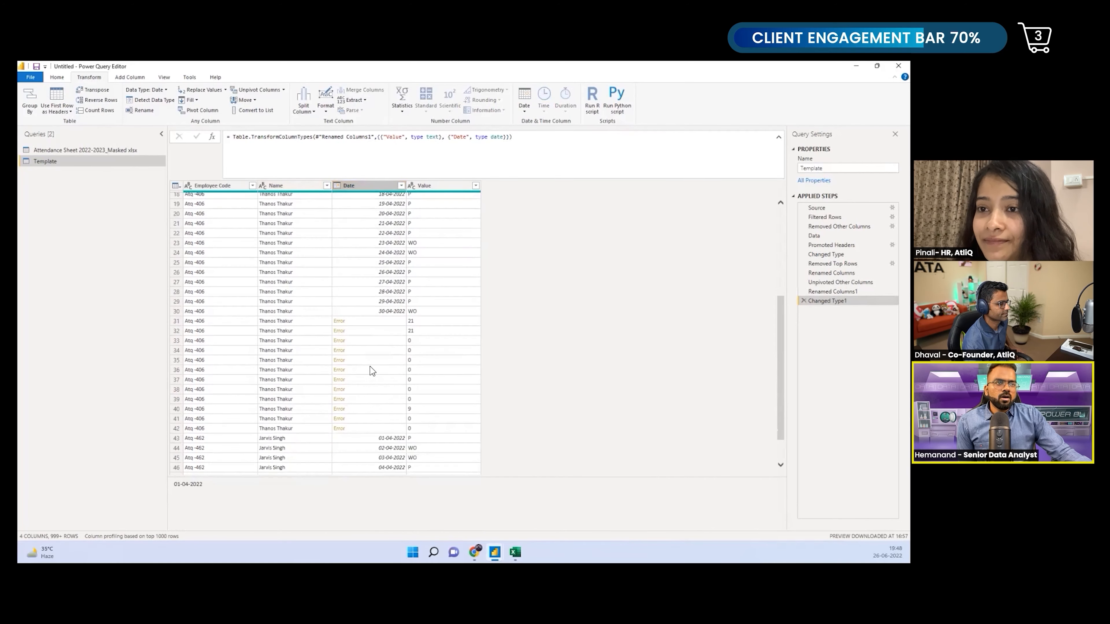
click(367, 322)
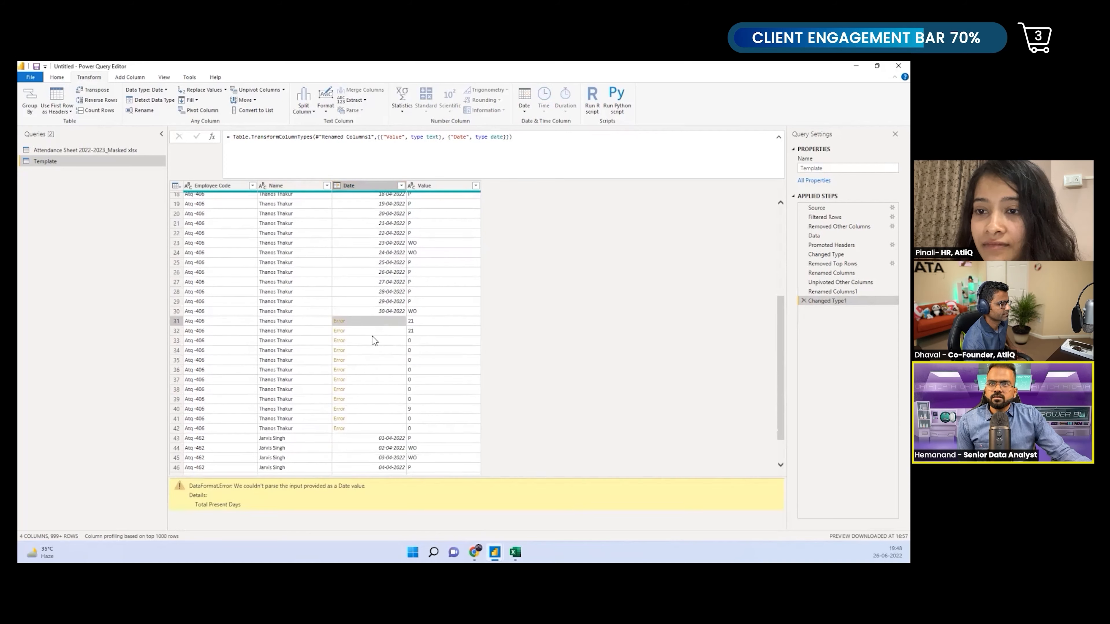
Inspect the error cells in the Date column and remove the rows with errors from that column
click(372, 350)
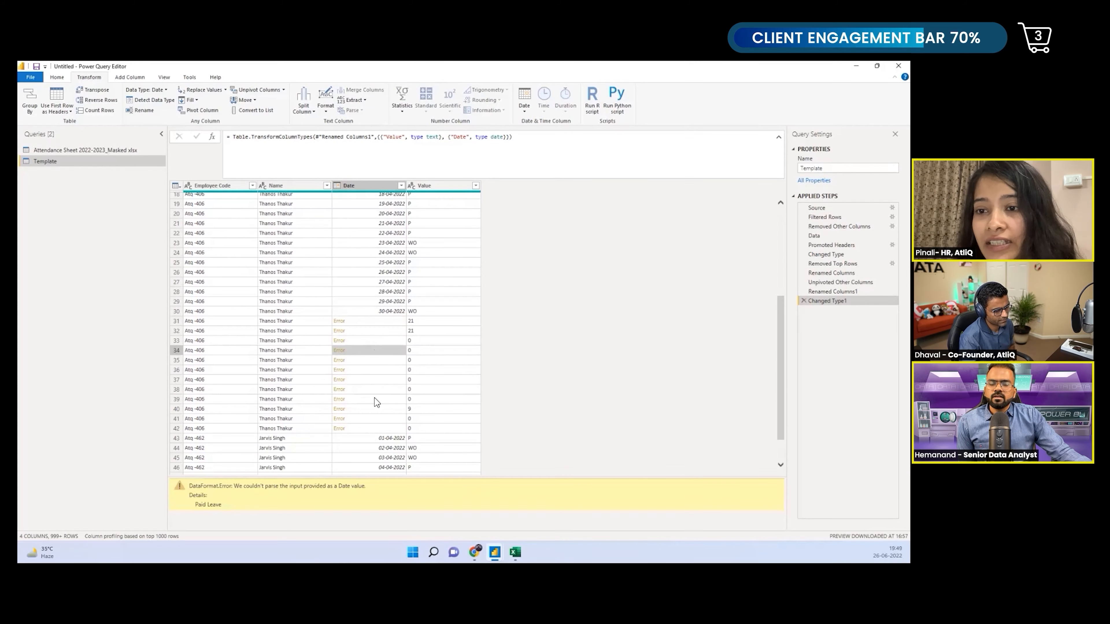
click(374, 399)
scroll(375, 399, down, 1)
click(367, 382)
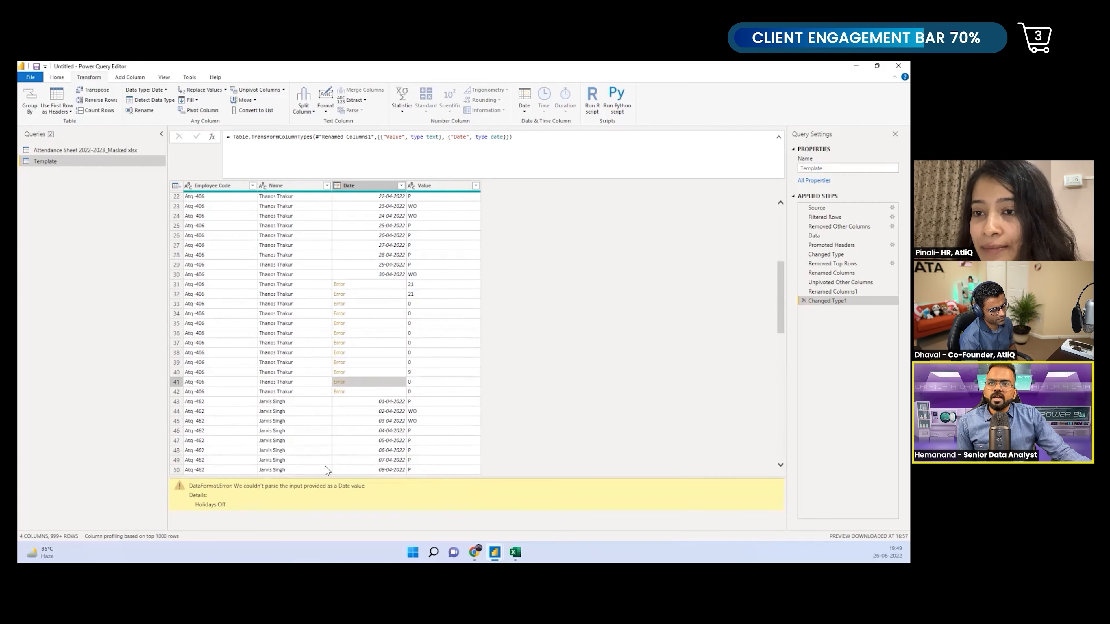
drag(226, 502, 186, 503)
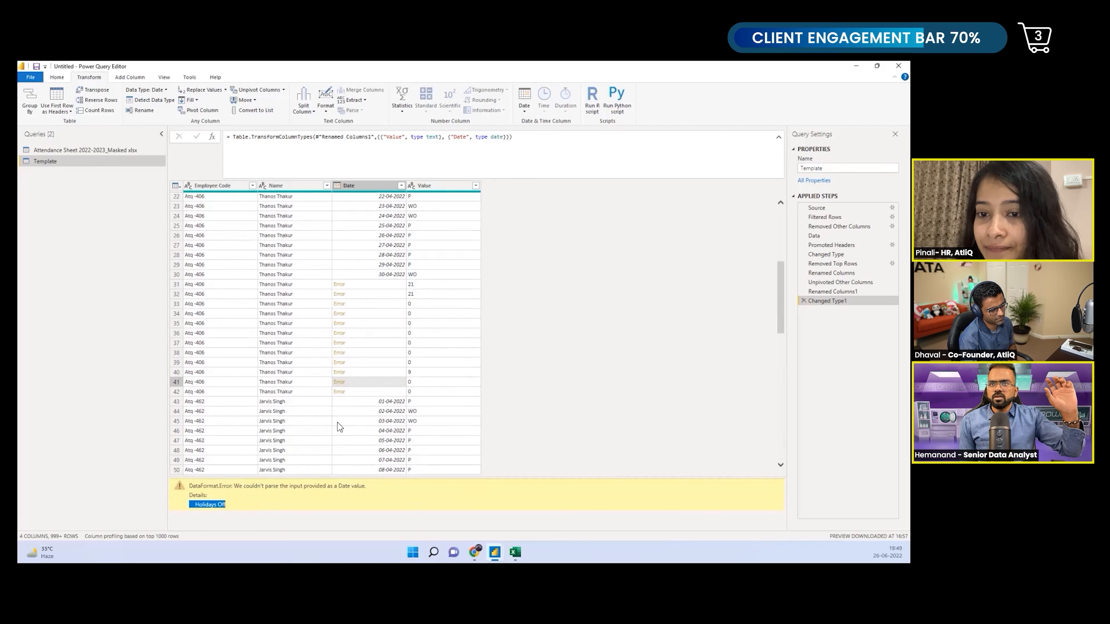
scroll(434, 349, up, 5)
right_click(368, 191)
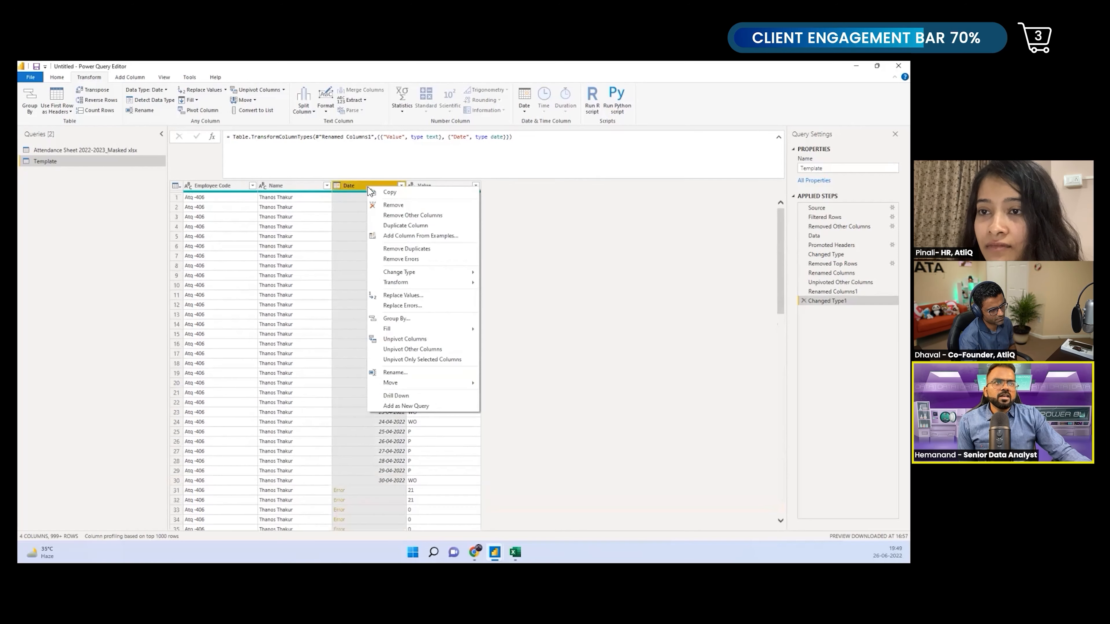
click(419, 260)
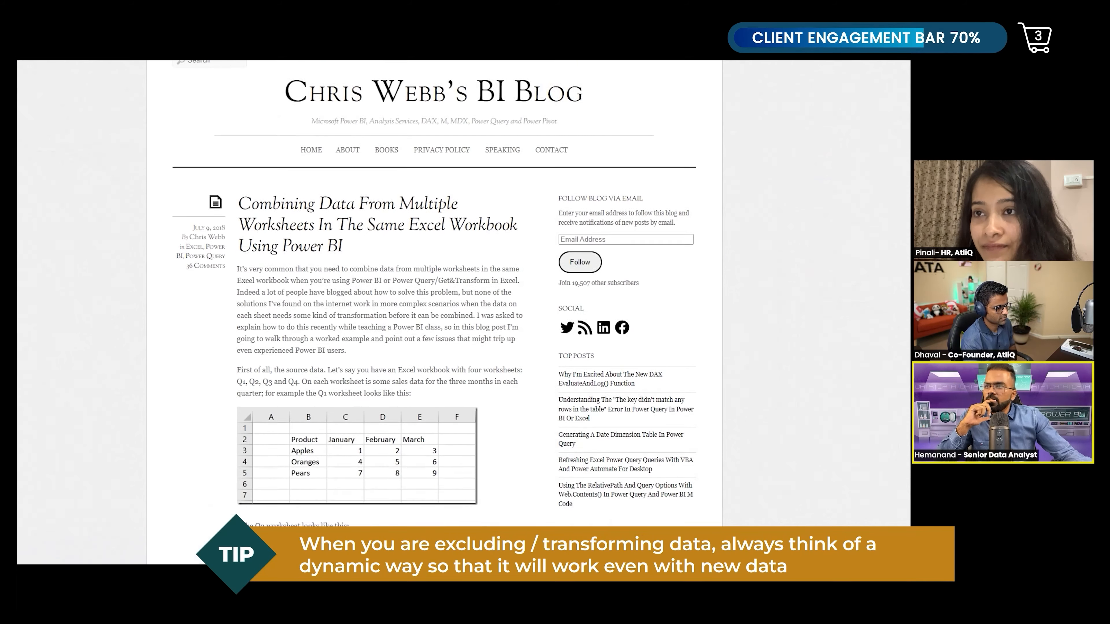
Read the blog post on combining data from multiple worksheets in the same Excel workbook, through its template query section
scroll(434, 293, down, 7)
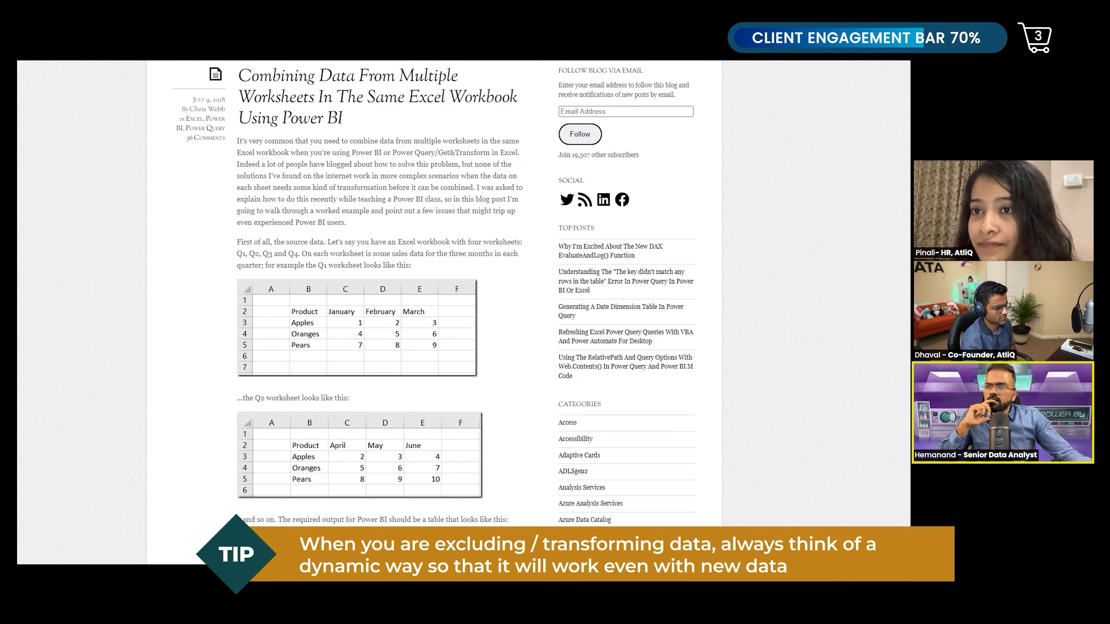
scroll(434, 293, down, 5)
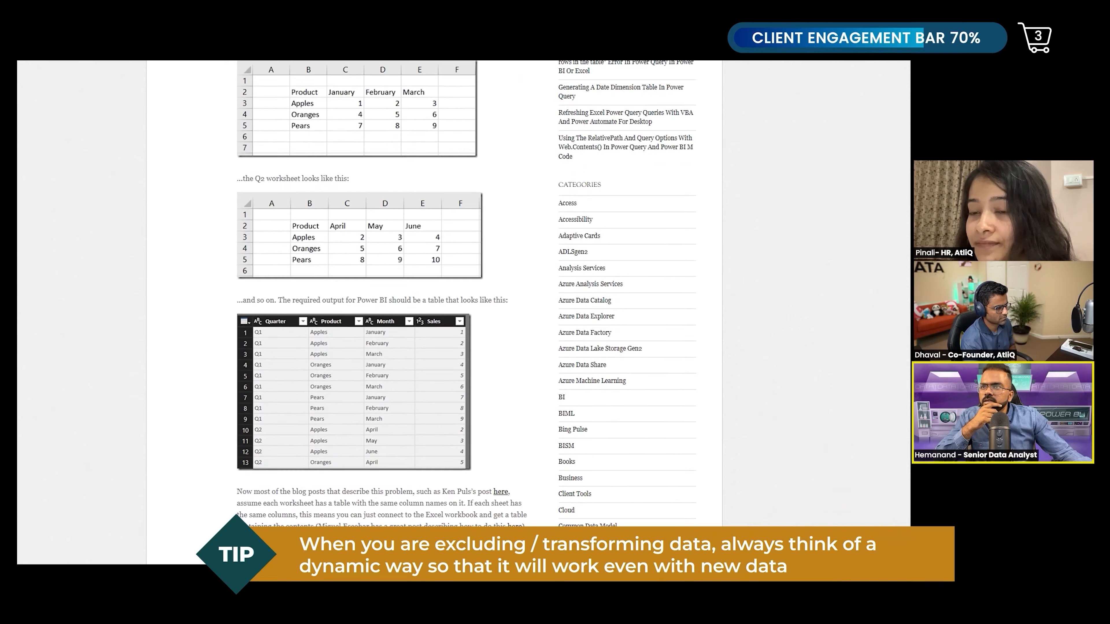
scroll(433, 293, down, 7)
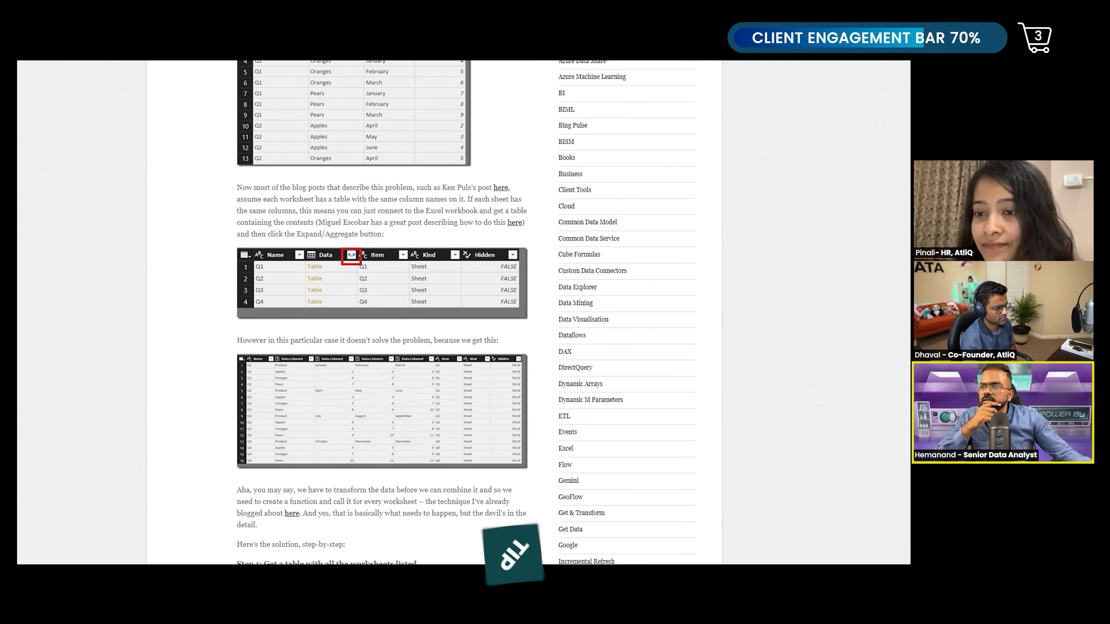
scroll(433, 292, down, 6)
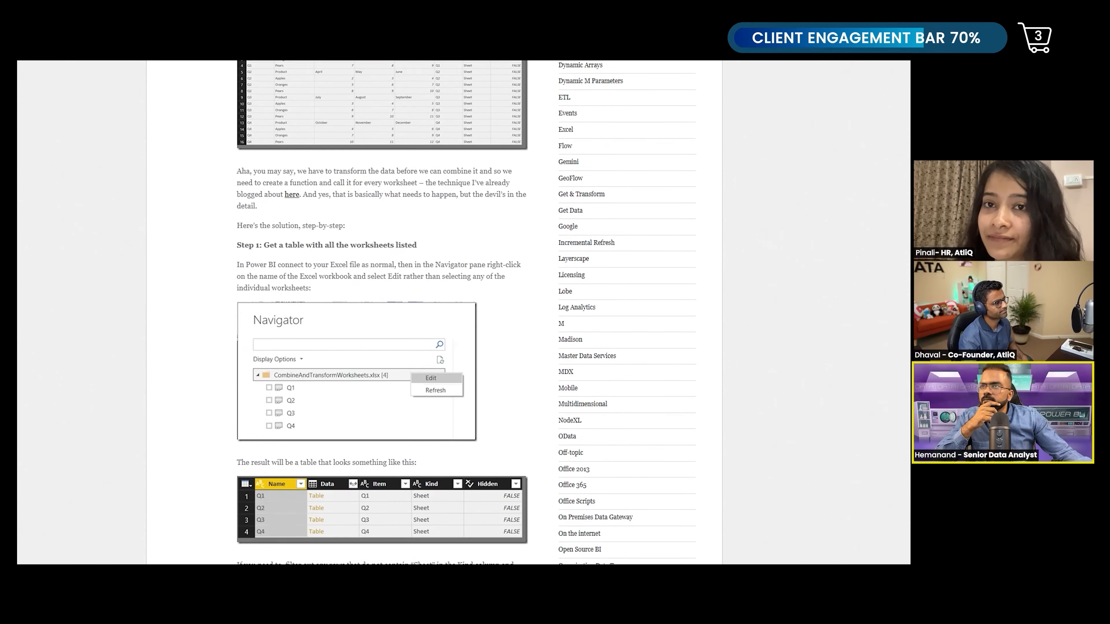
scroll(433, 293, down, 8)
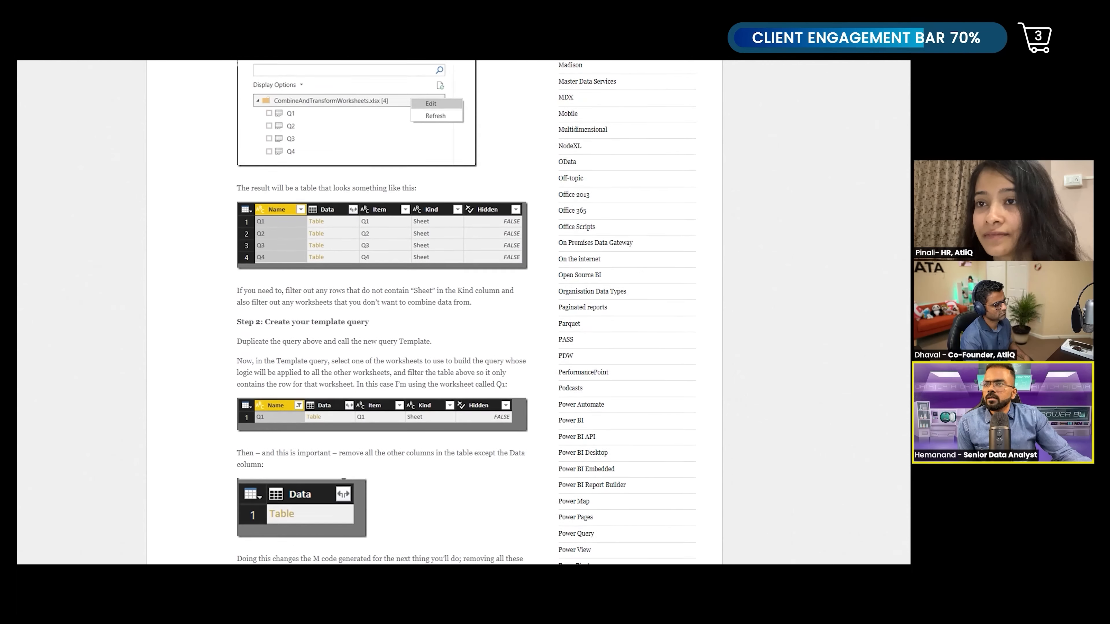
scroll(433, 292, down, 8)
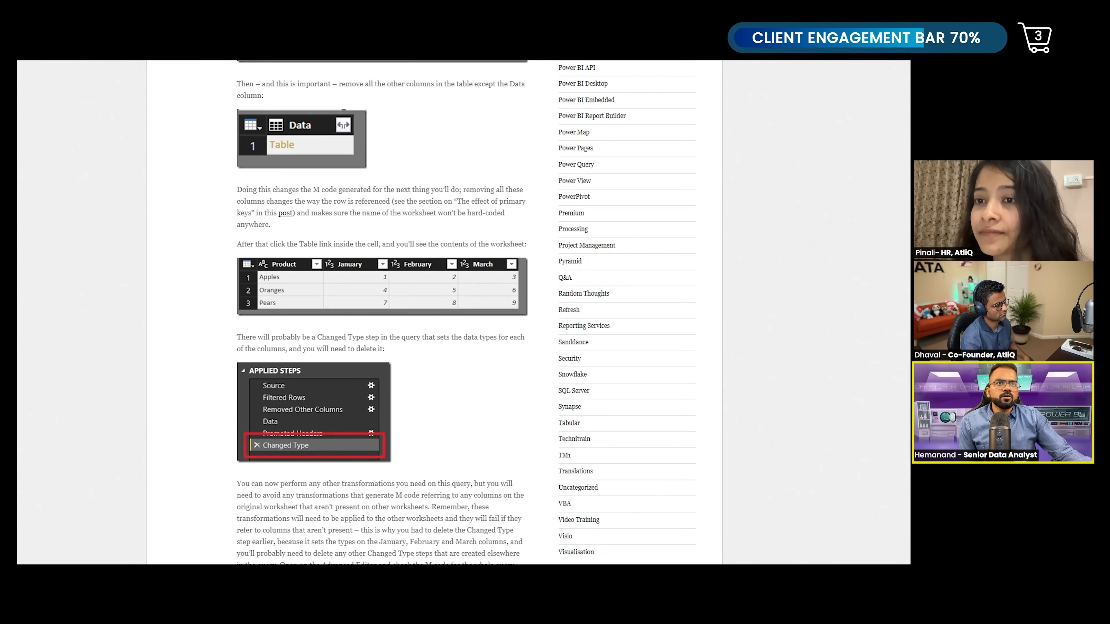
scroll(433, 292, down, 6)
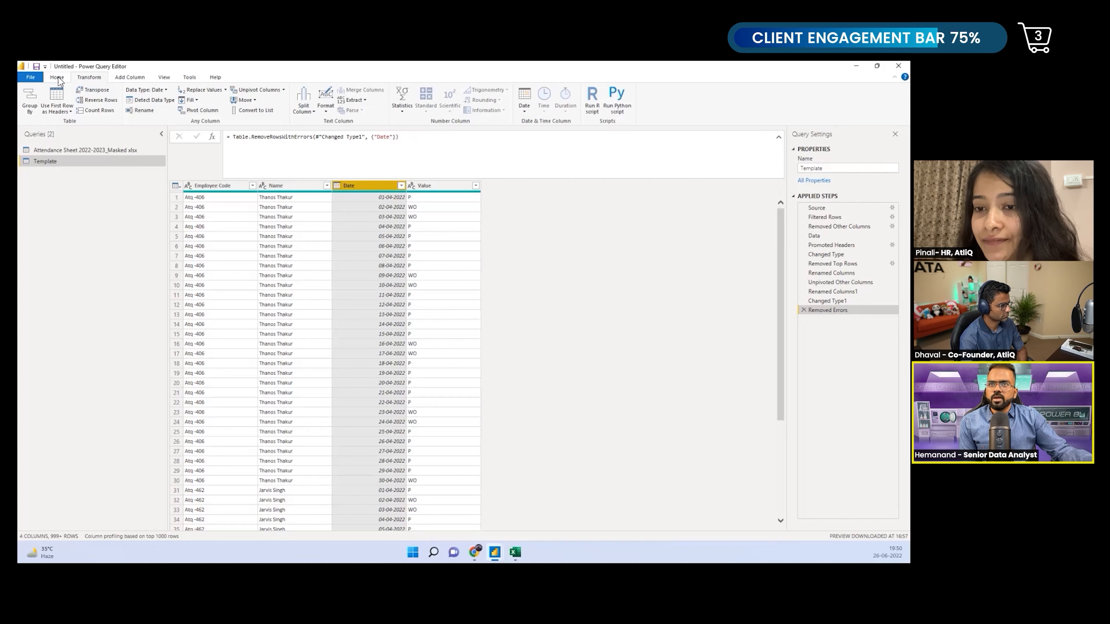
Create a new parameter named Worksheet with the Text type
click(59, 79)
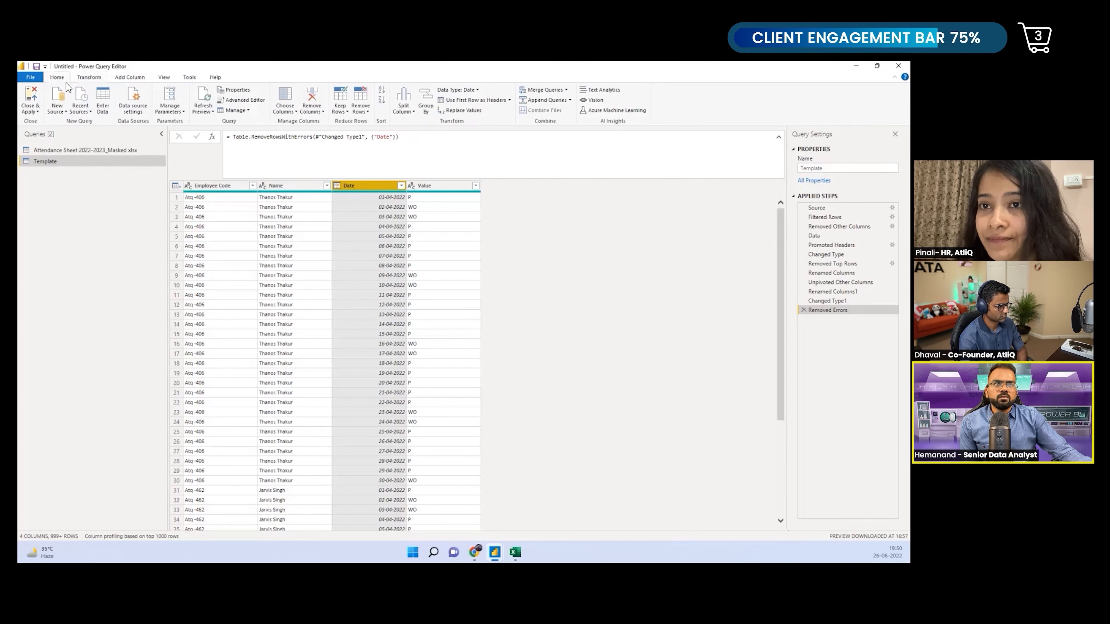
click(173, 112)
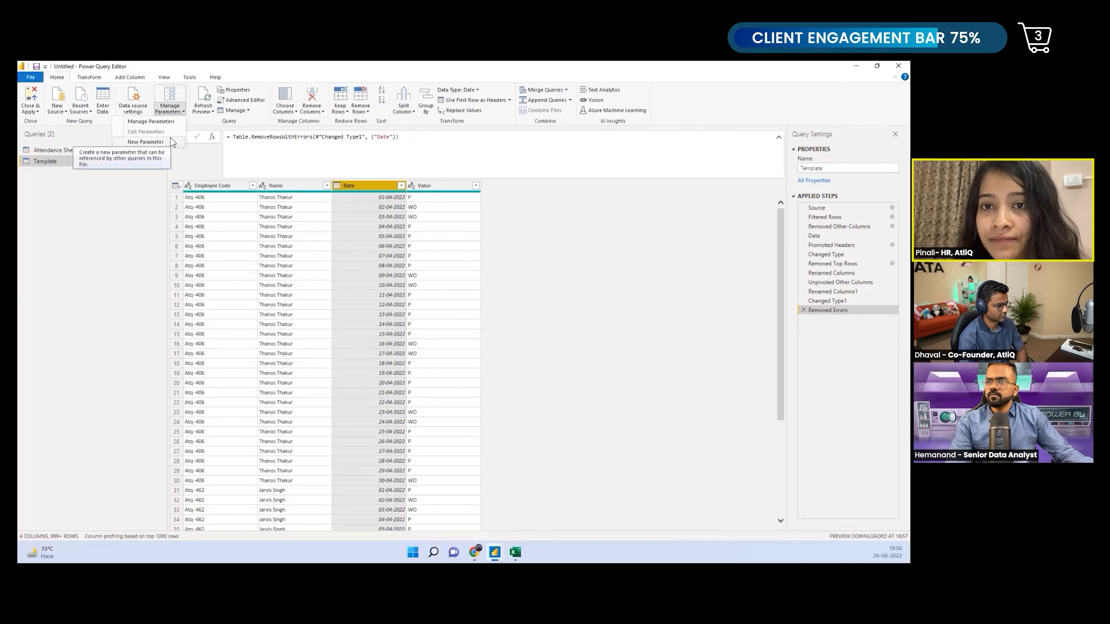
click(170, 138)
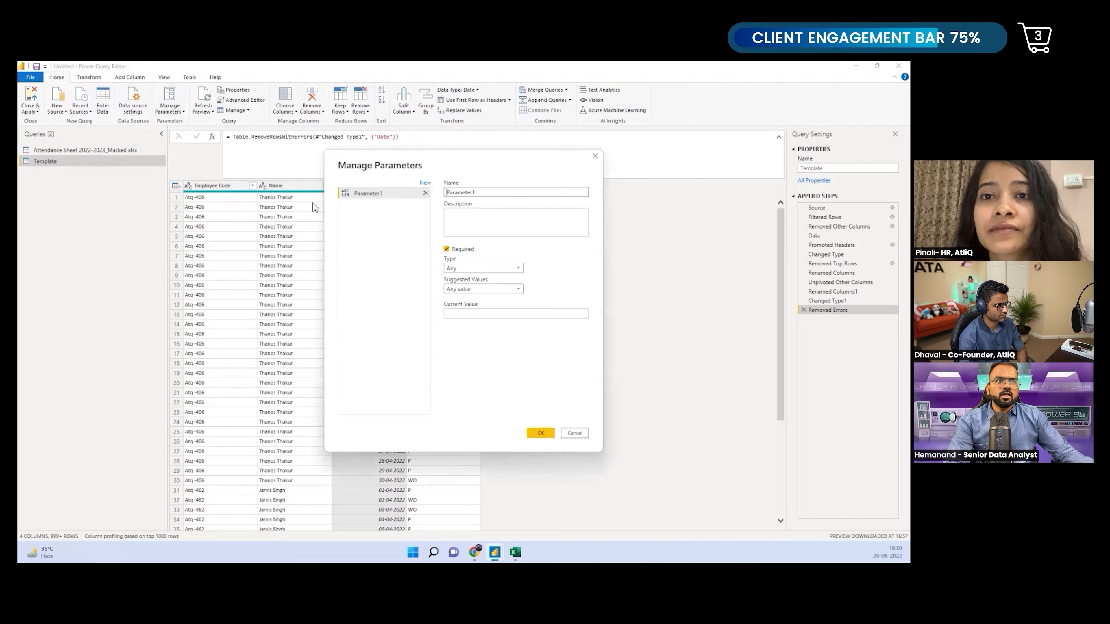
text(W)
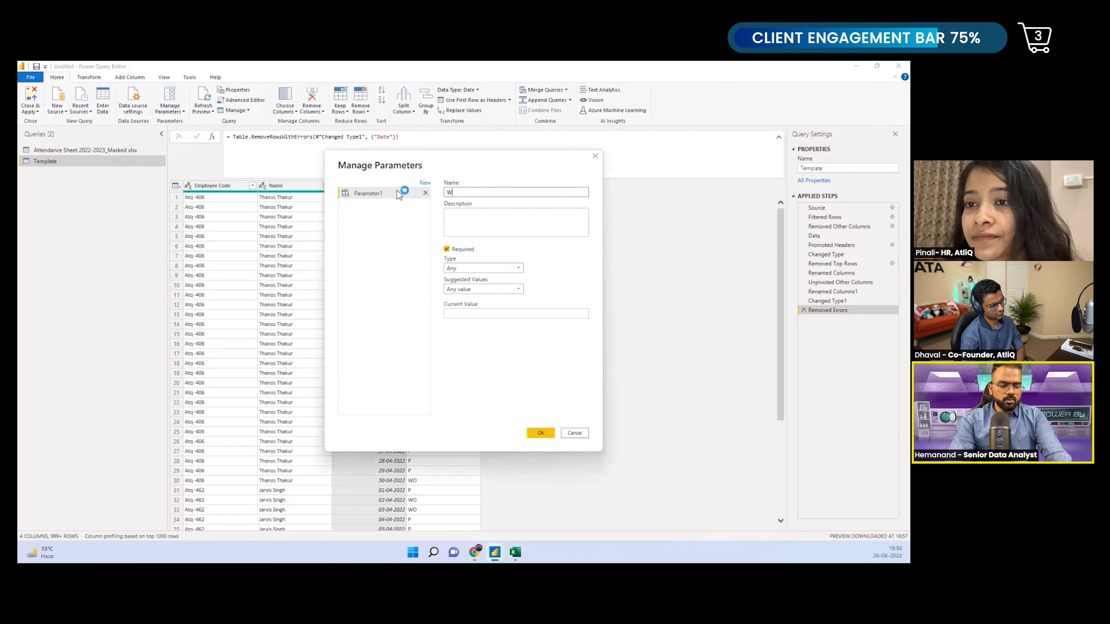
text(orksheet)
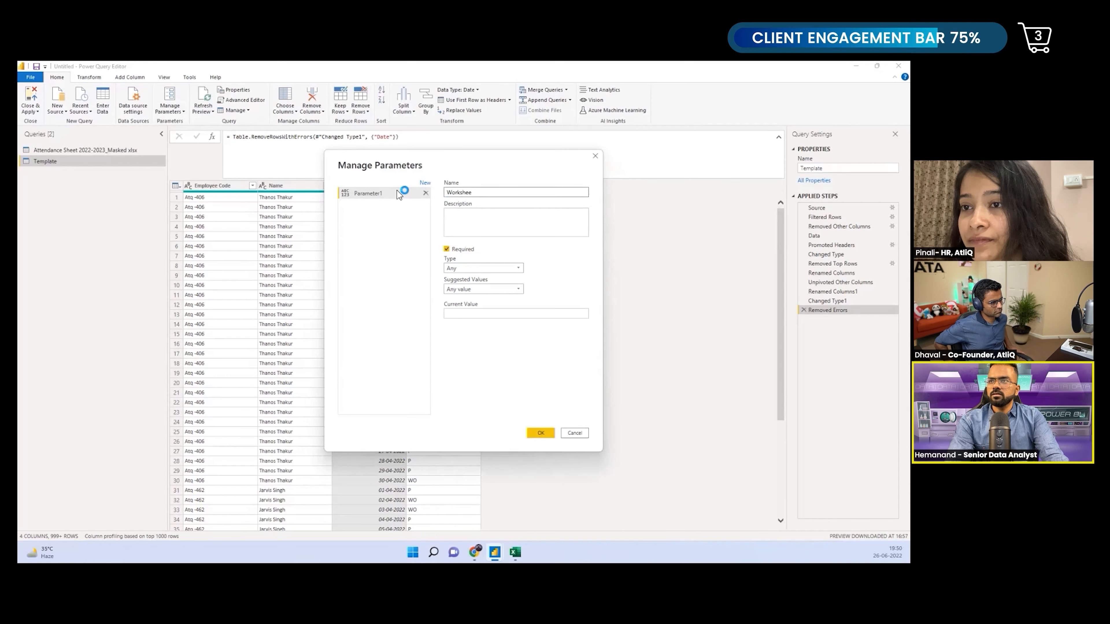
click(481, 268)
click(465, 344)
Check the sheet name in the Excel attendance workbook and set the Worksheet parameter's current value to Apr 2022
click(469, 313)
text(A)
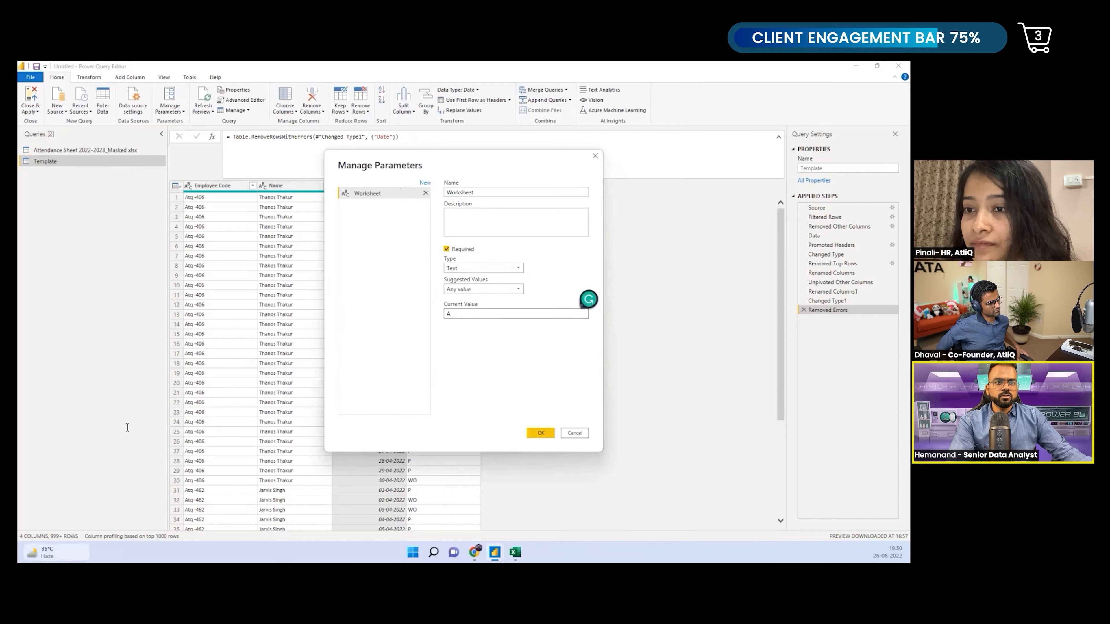
click(40, 552)
click(652, 366)
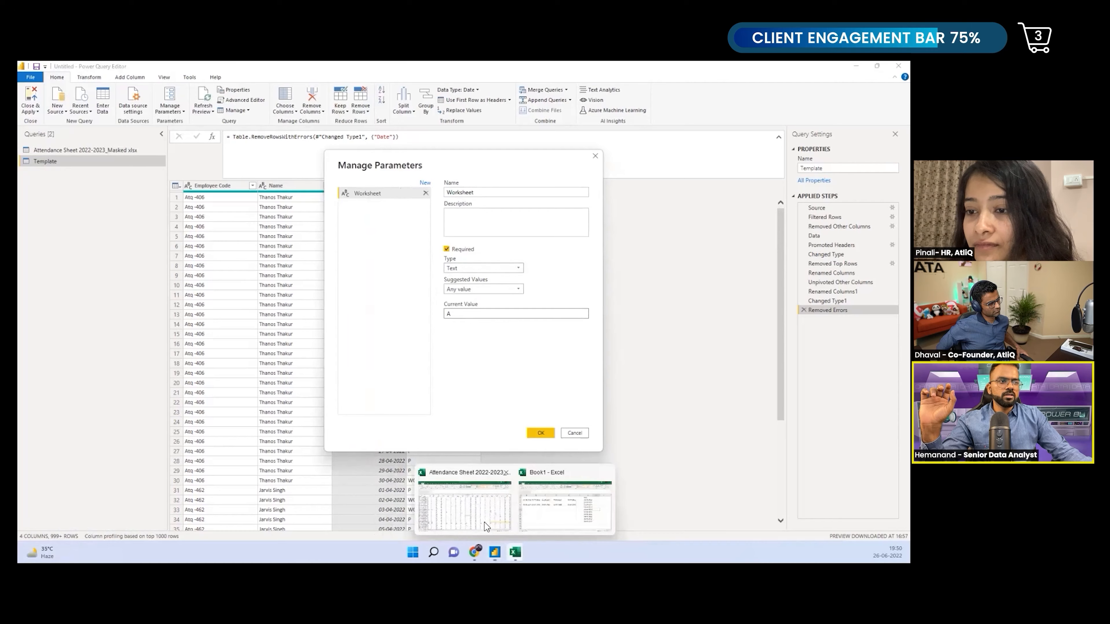
click(484, 523)
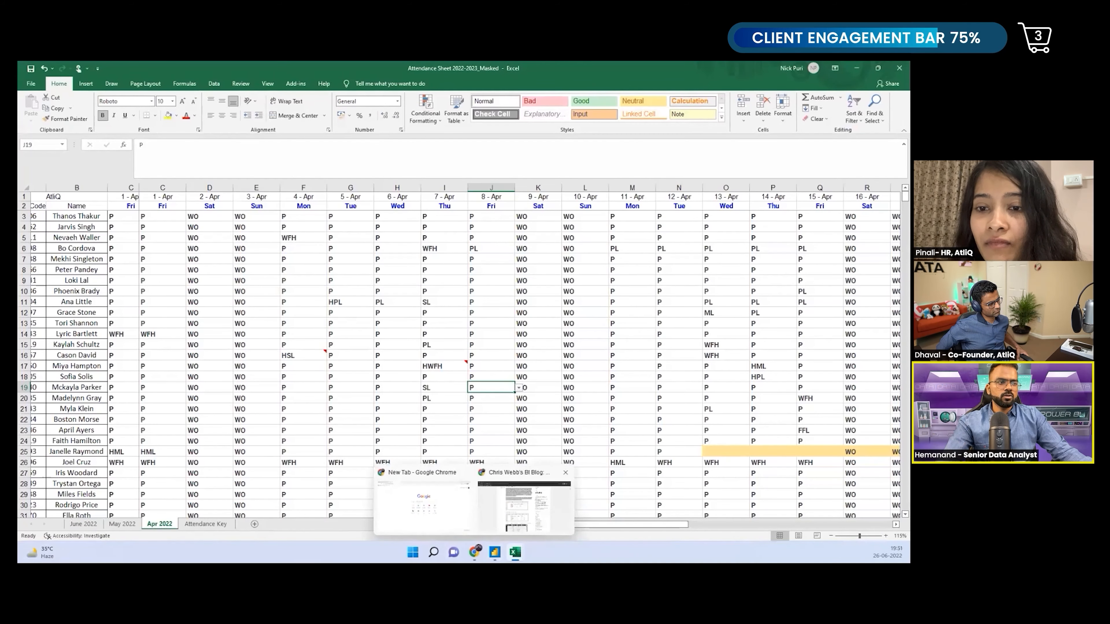
click(855, 69)
click(479, 313)
text(Apr 2022)
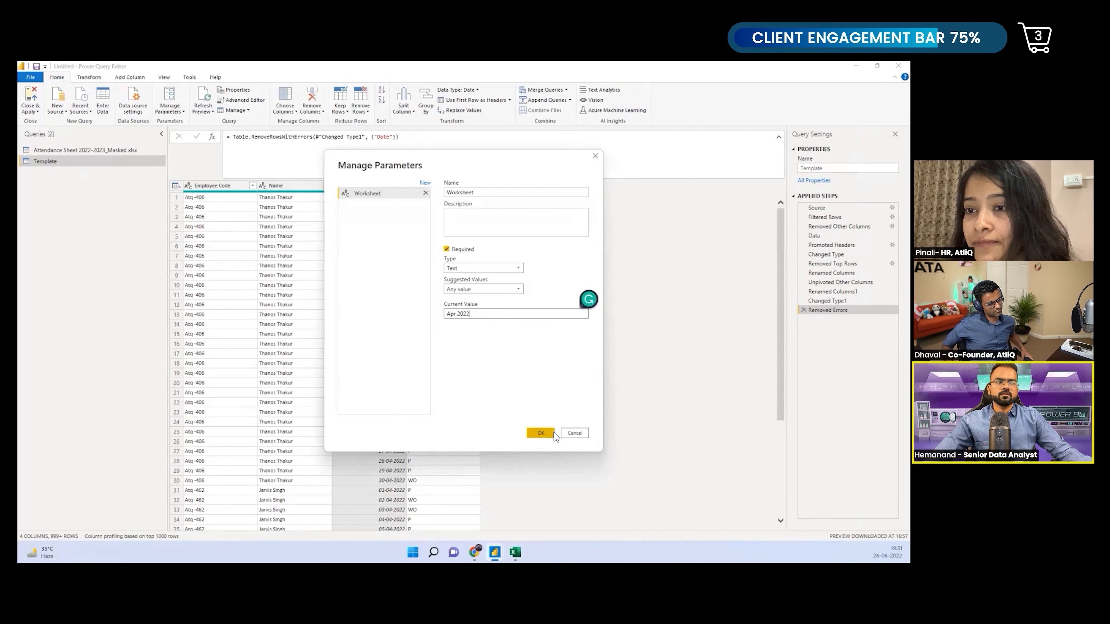
click(541, 433)
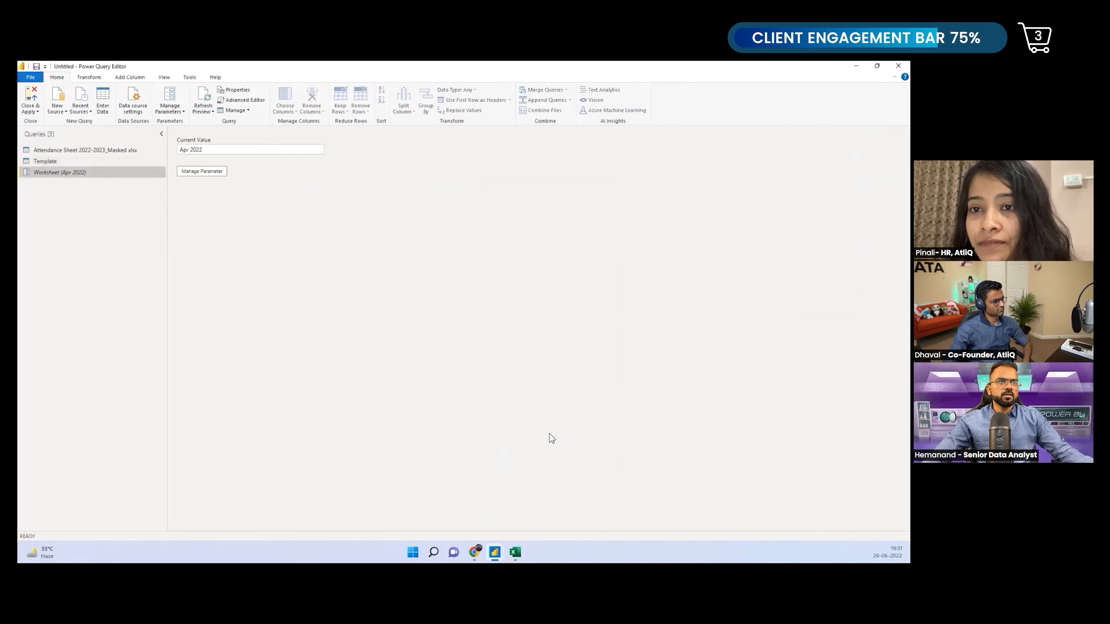
Edit the Template query's Filtered Rows step so that Name equals the Worksheet parameter
click(53, 161)
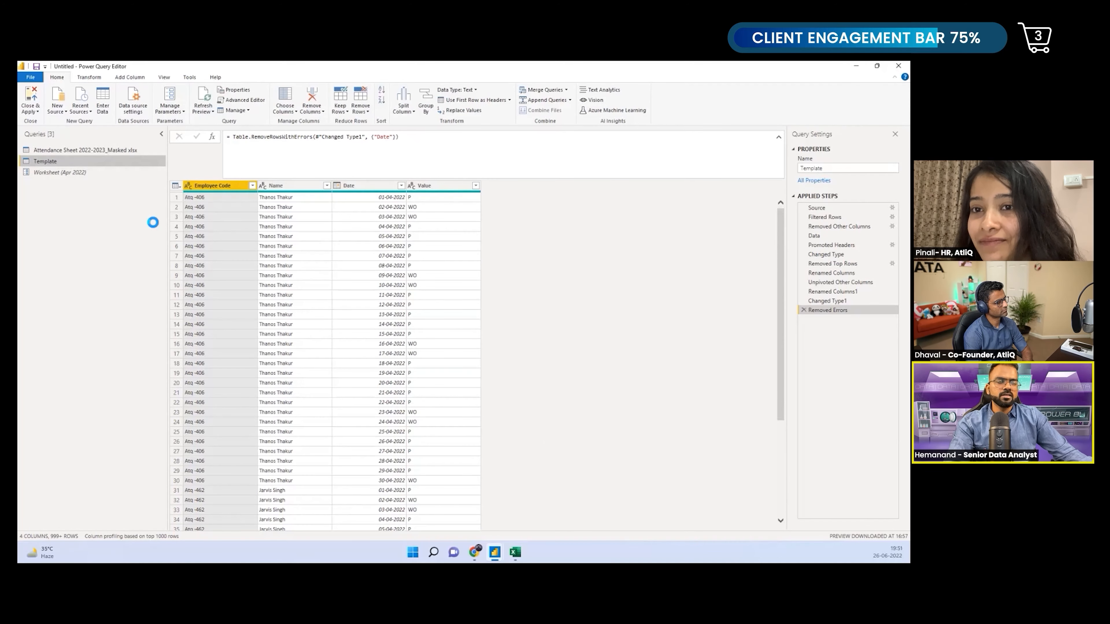
click(73, 172)
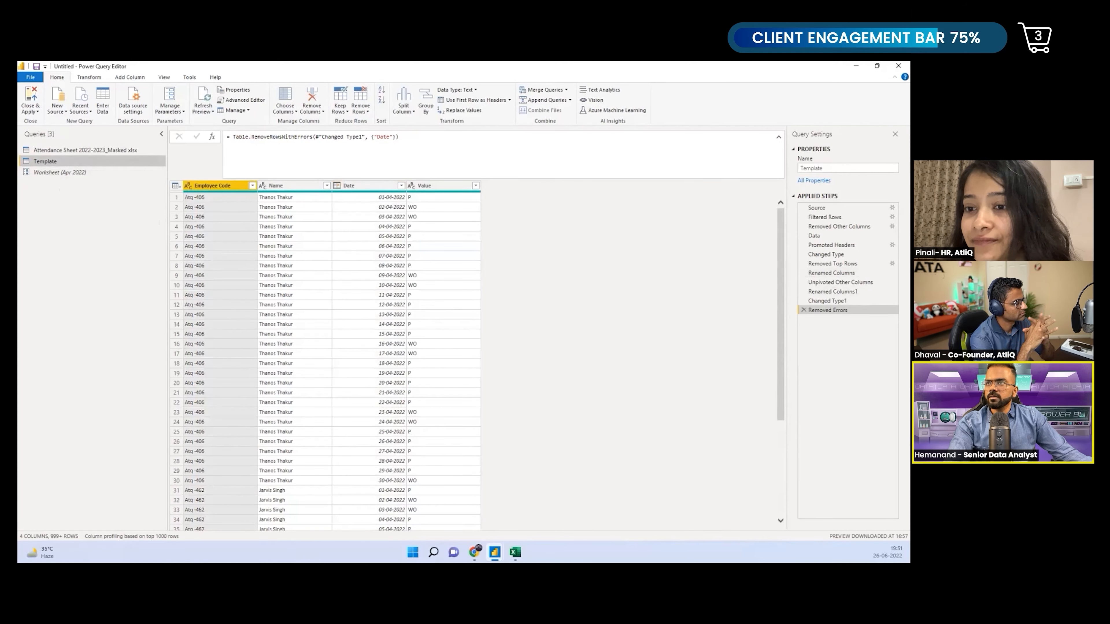
click(824, 217)
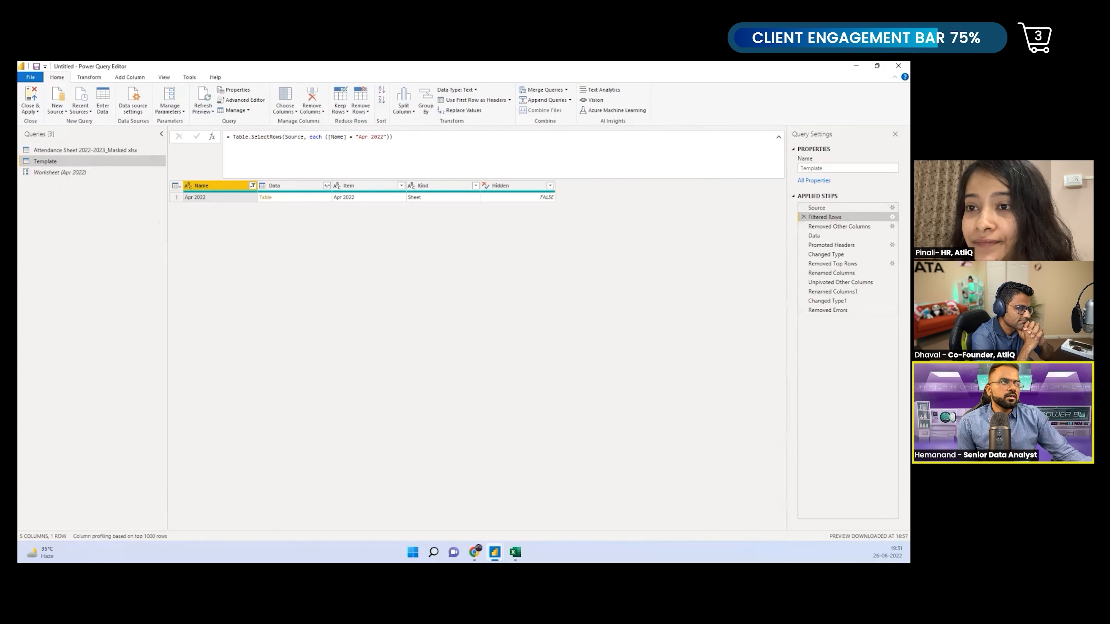
click(892, 217)
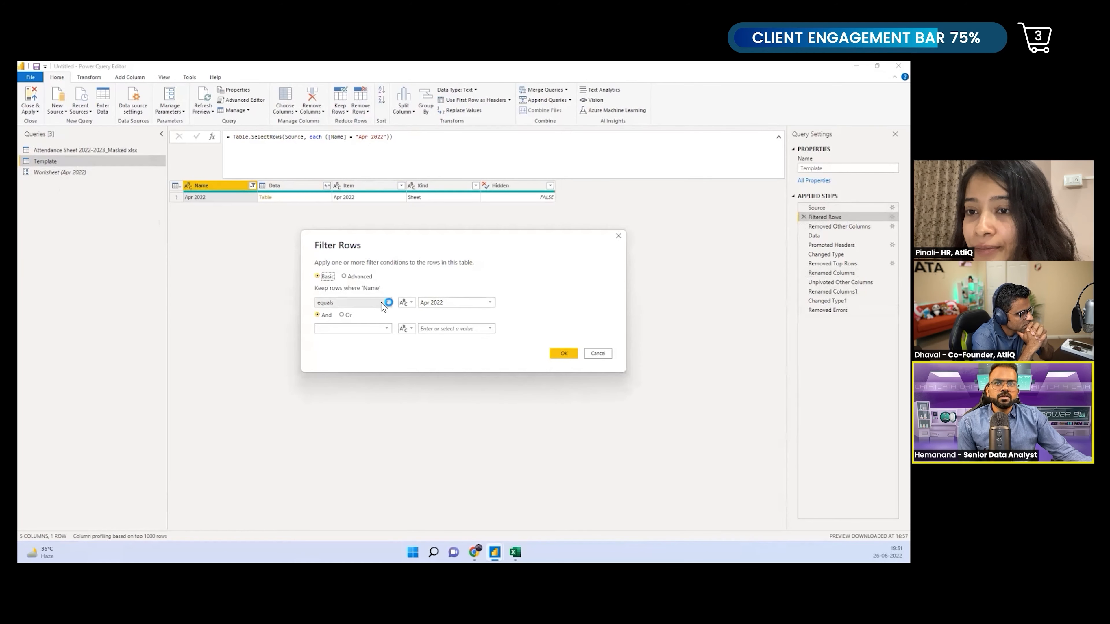
click(409, 303)
click(424, 323)
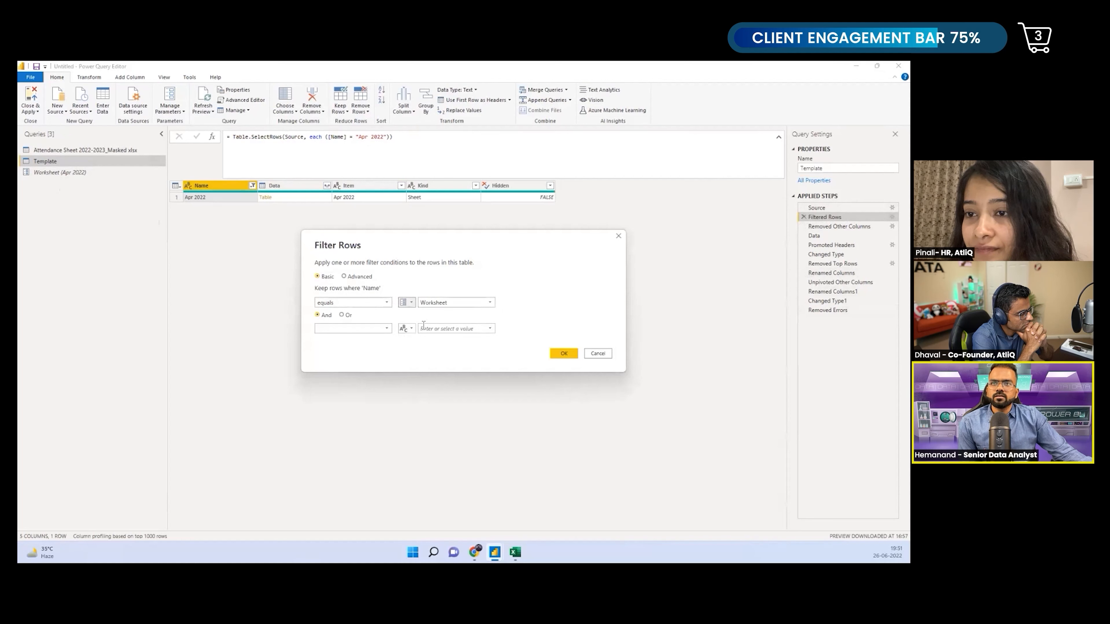
click(454, 303)
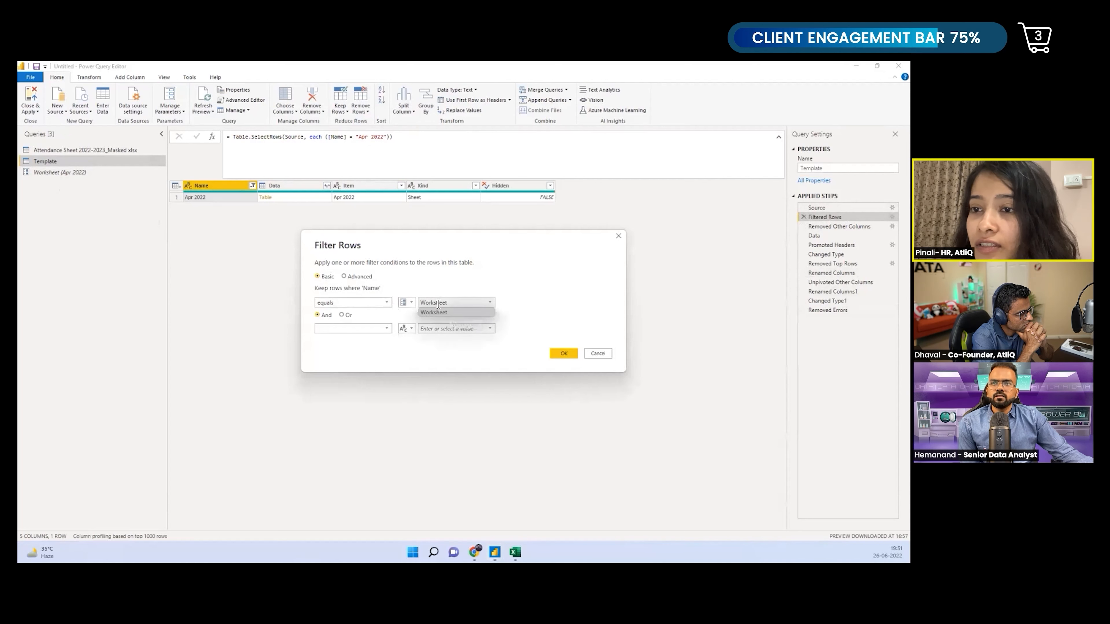
click(543, 334)
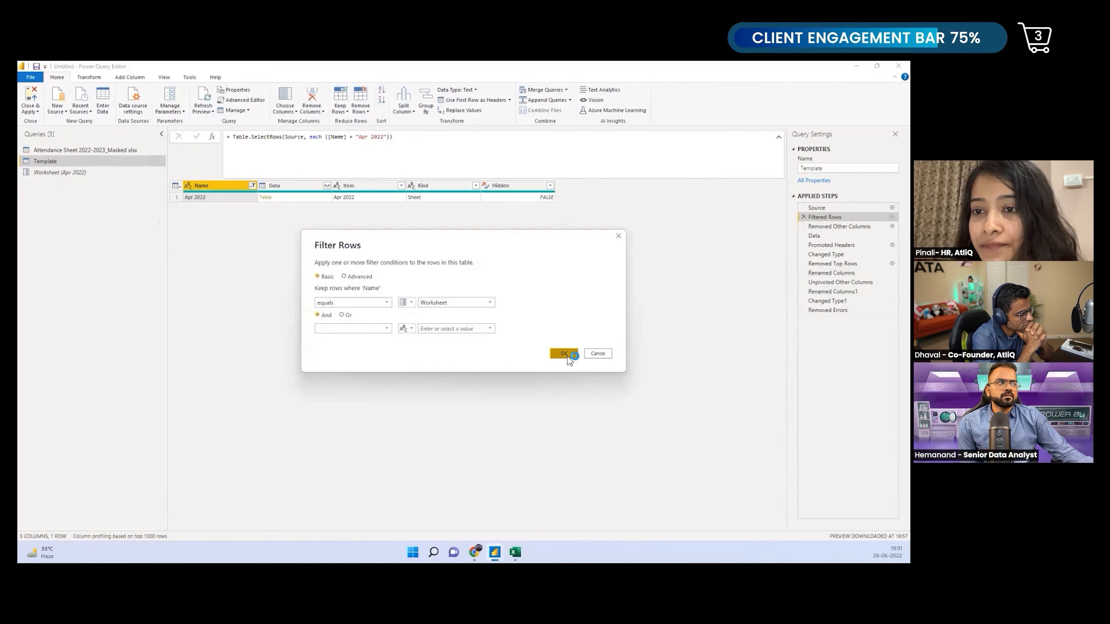
click(563, 353)
Review the Template query's applied steps and create a function named GetData from that query
click(827, 310)
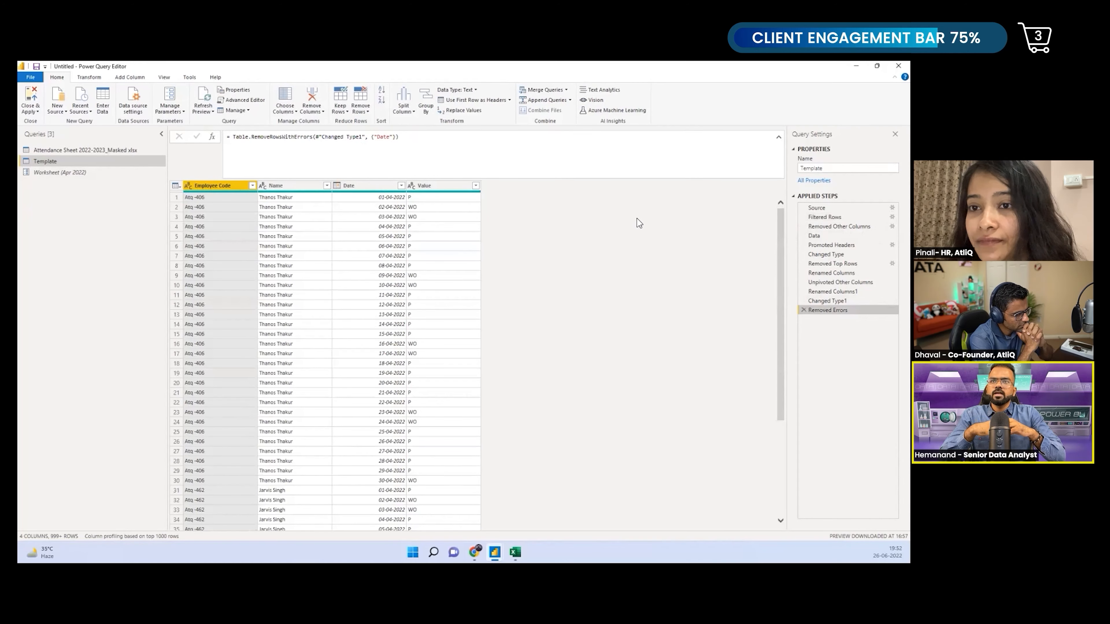
click(824, 217)
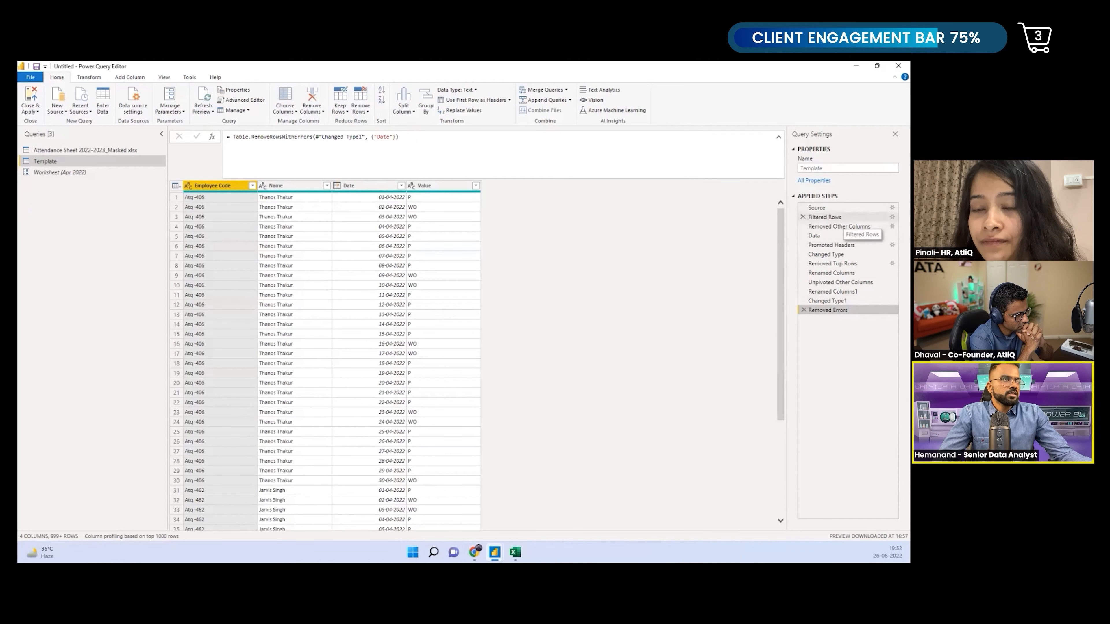
click(815, 236)
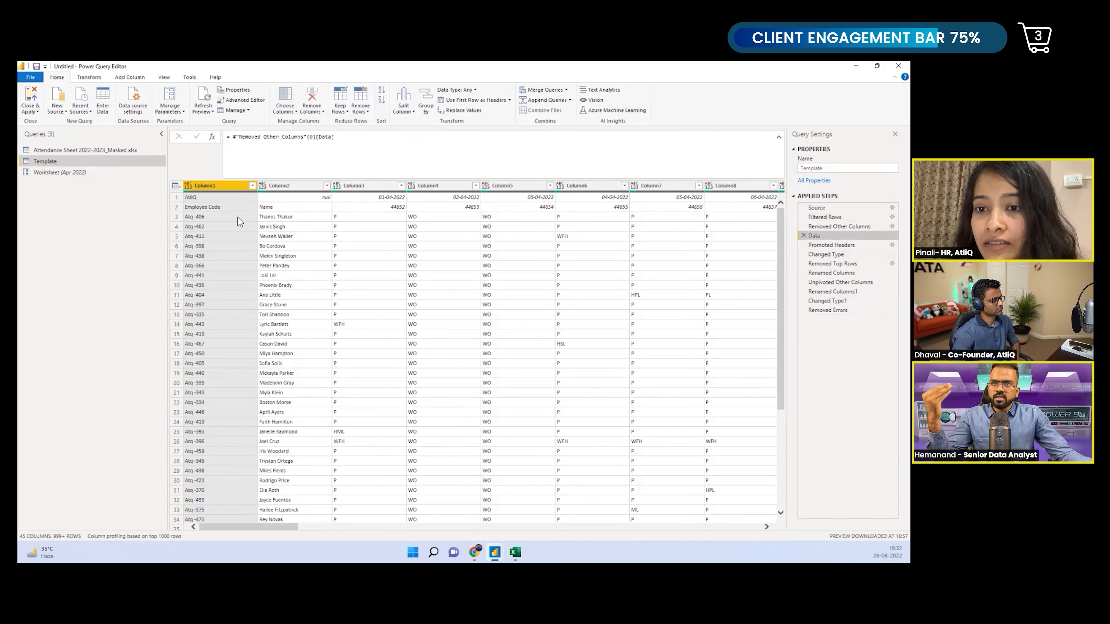
click(828, 254)
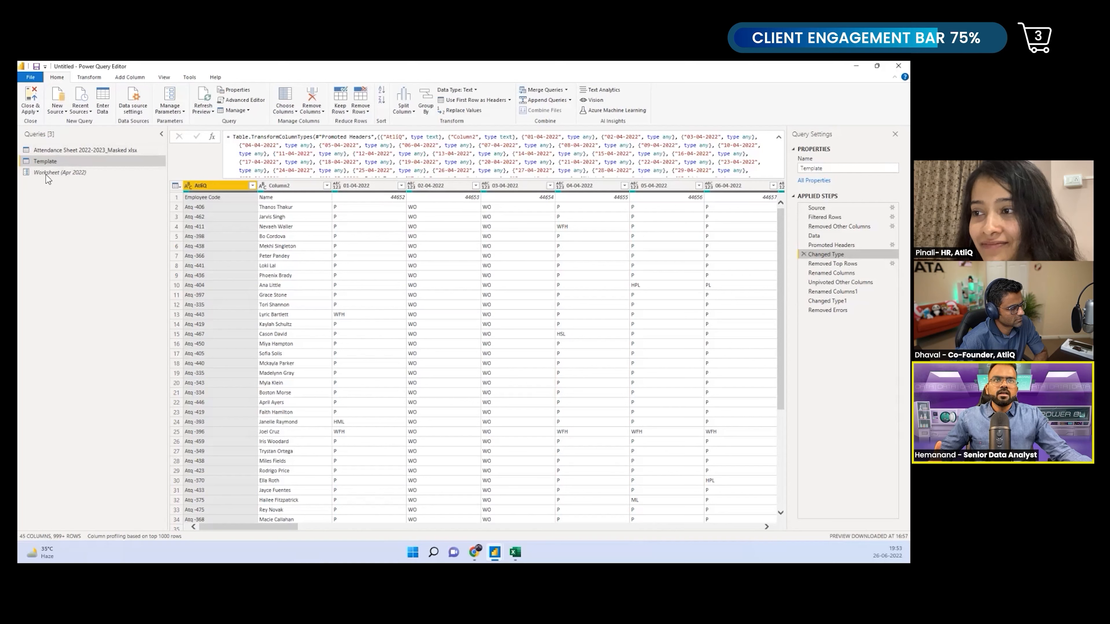
right_click(51, 163)
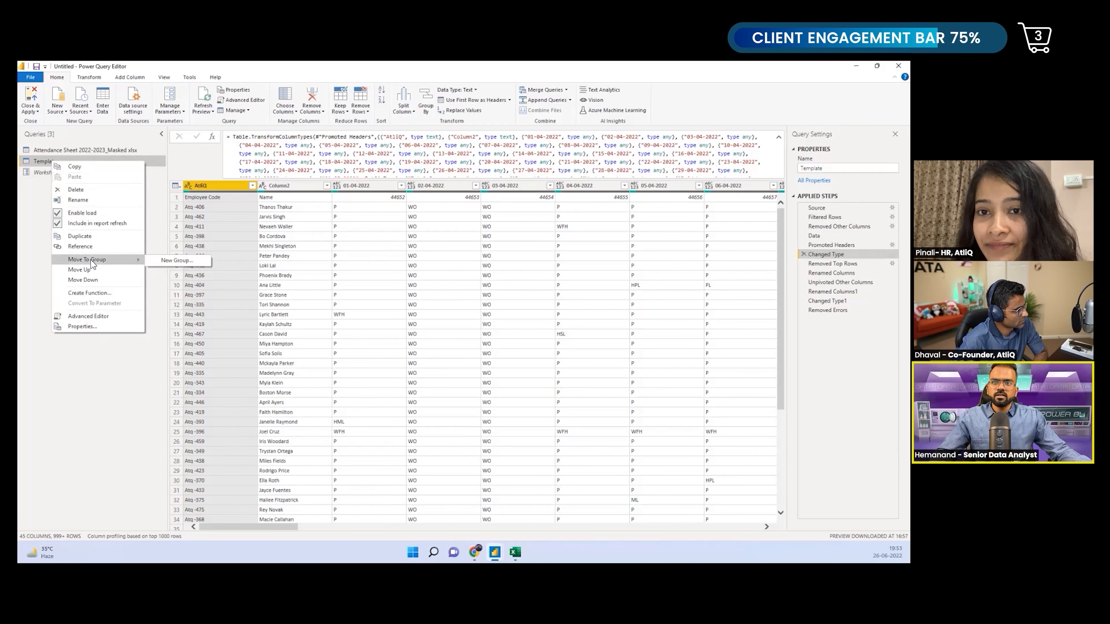
click(100, 294)
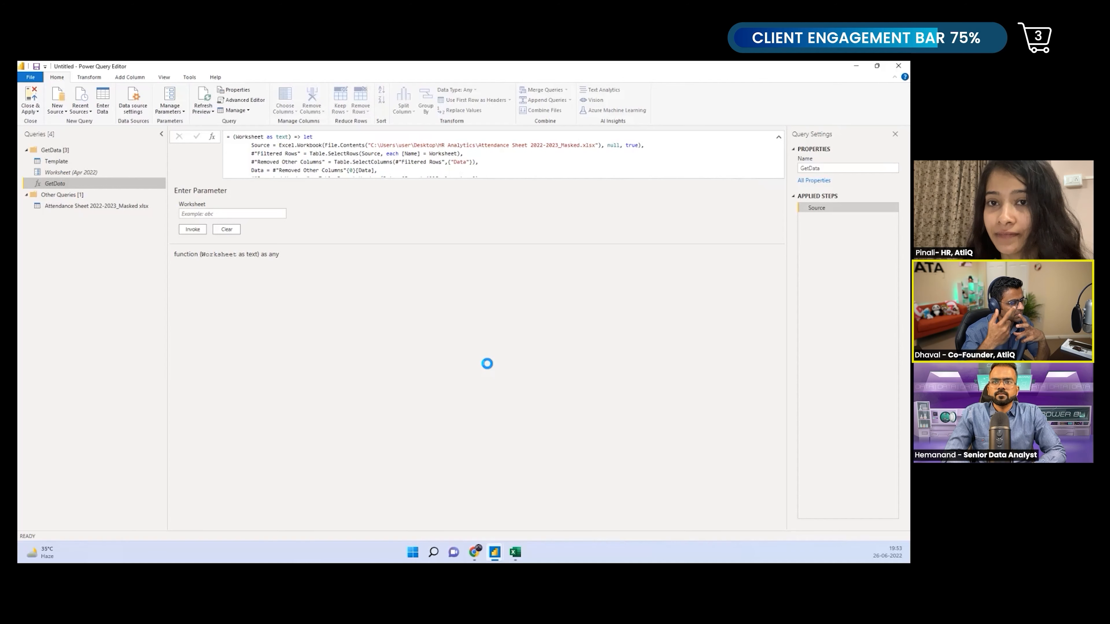
Review the Worksheet parameter, the Template query and the full formula code of the GetData function
click(80, 172)
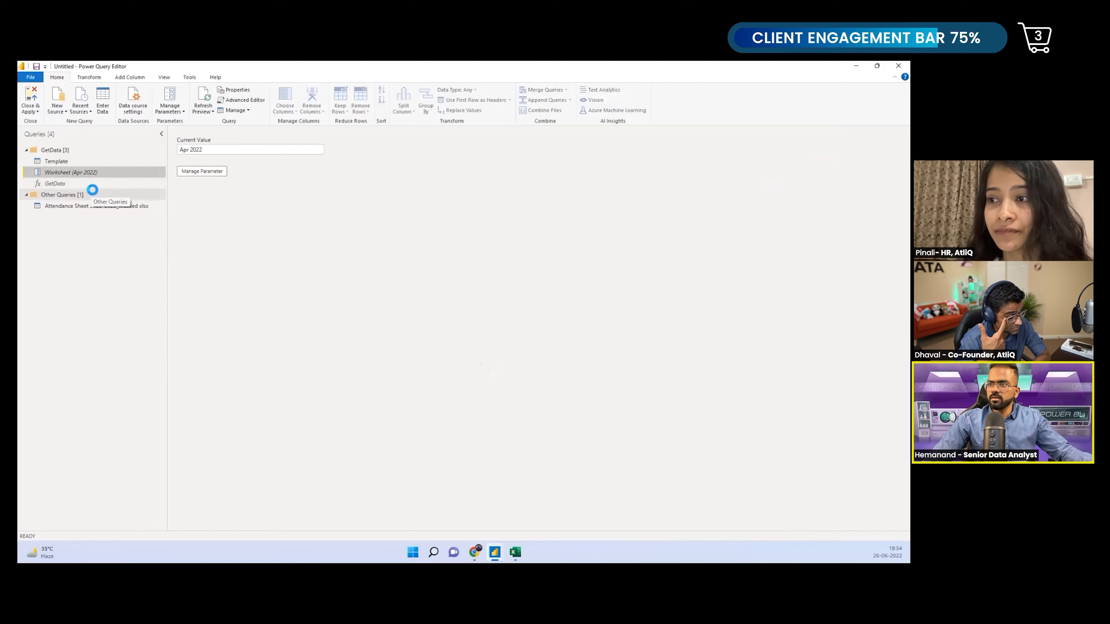
click(81, 162)
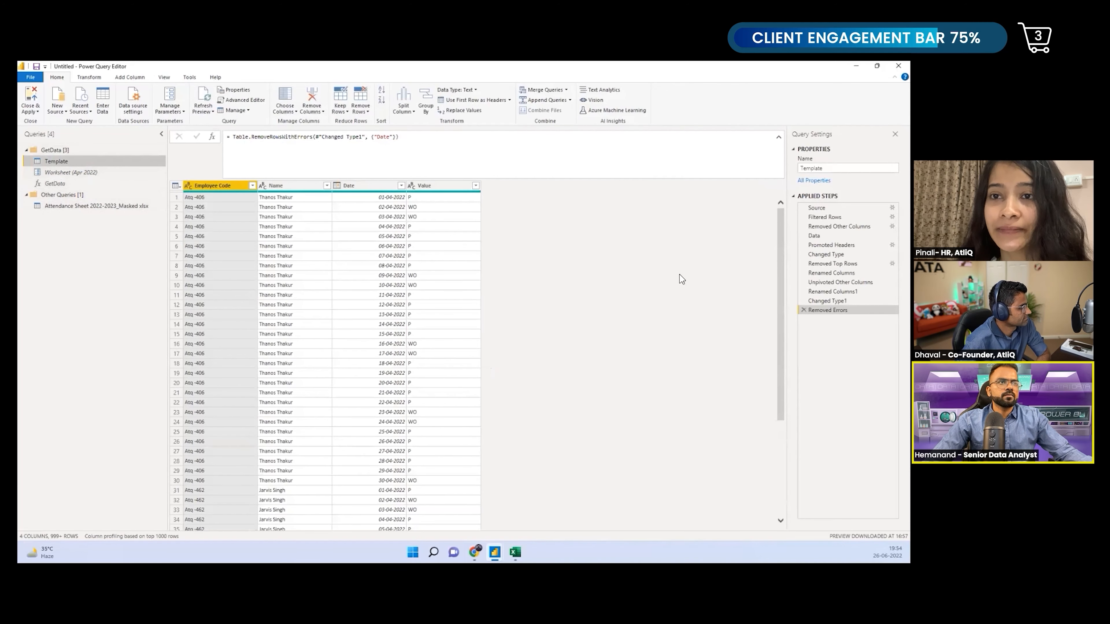
click(55, 183)
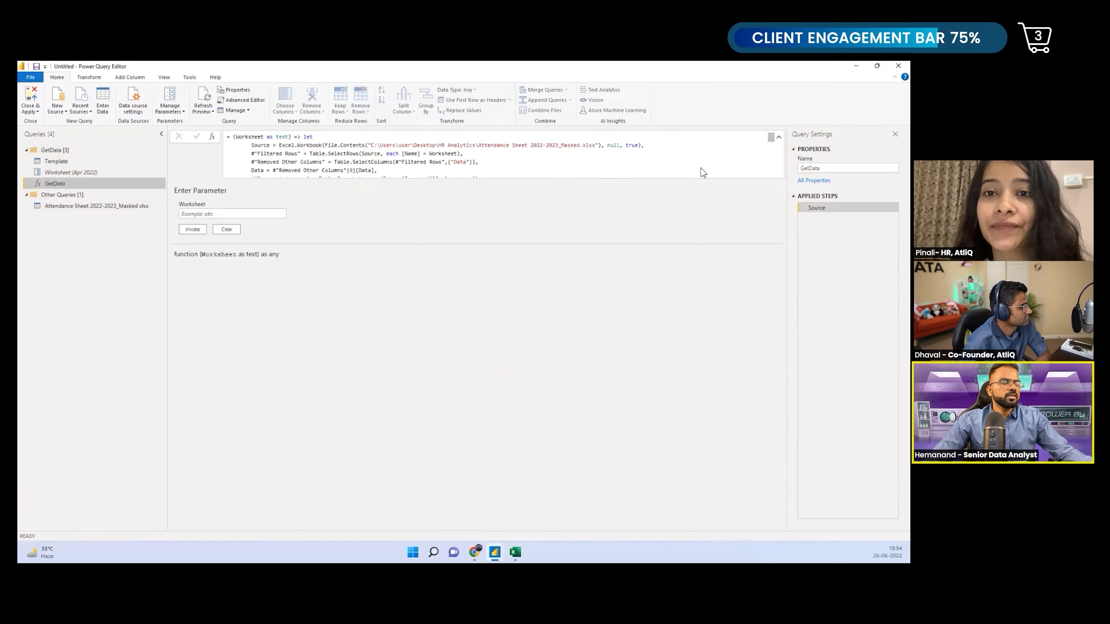
scroll(455, 193, down, 5)
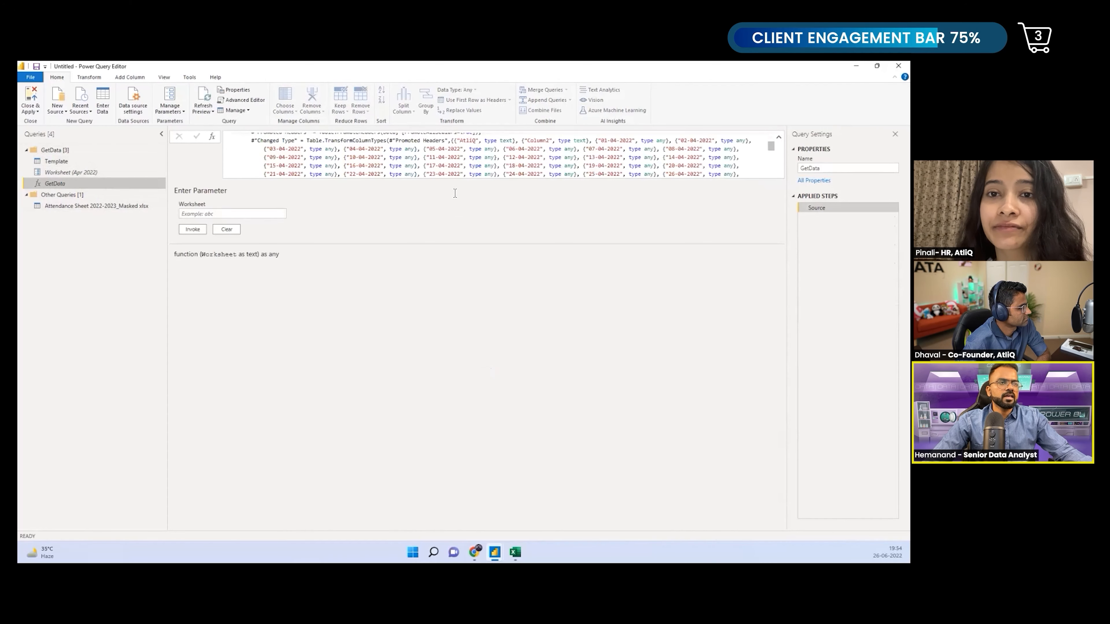
scroll(455, 192, down, 3)
scroll(455, 193, down, 3)
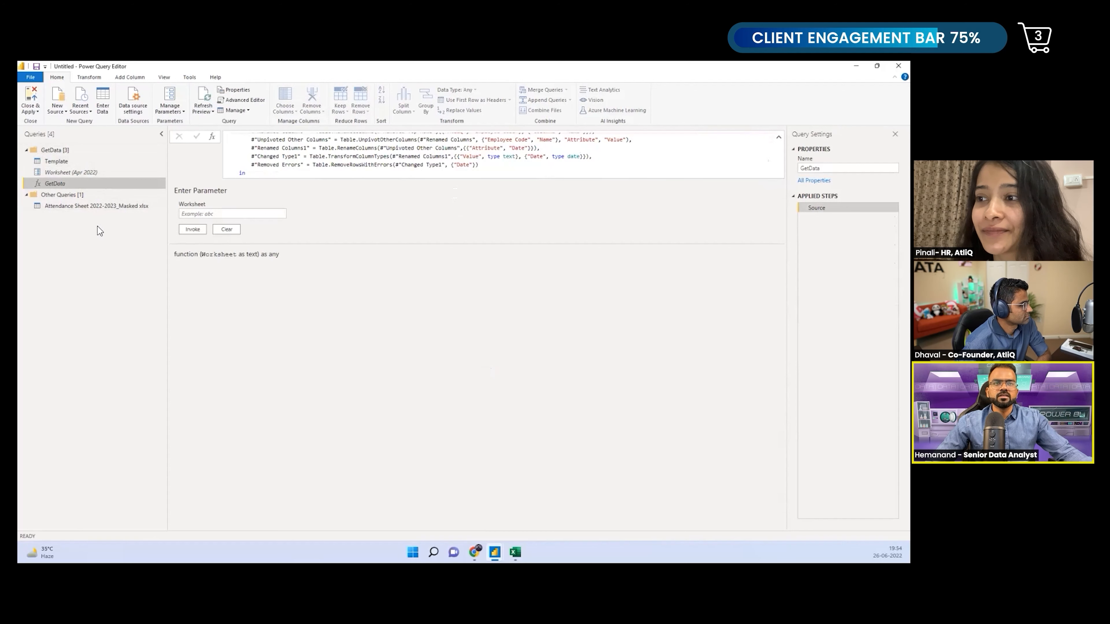
Filter the Name column of the Attendance Sheet 2022-2023_Masked xlsx query to exclude Attendance Key
click(88, 206)
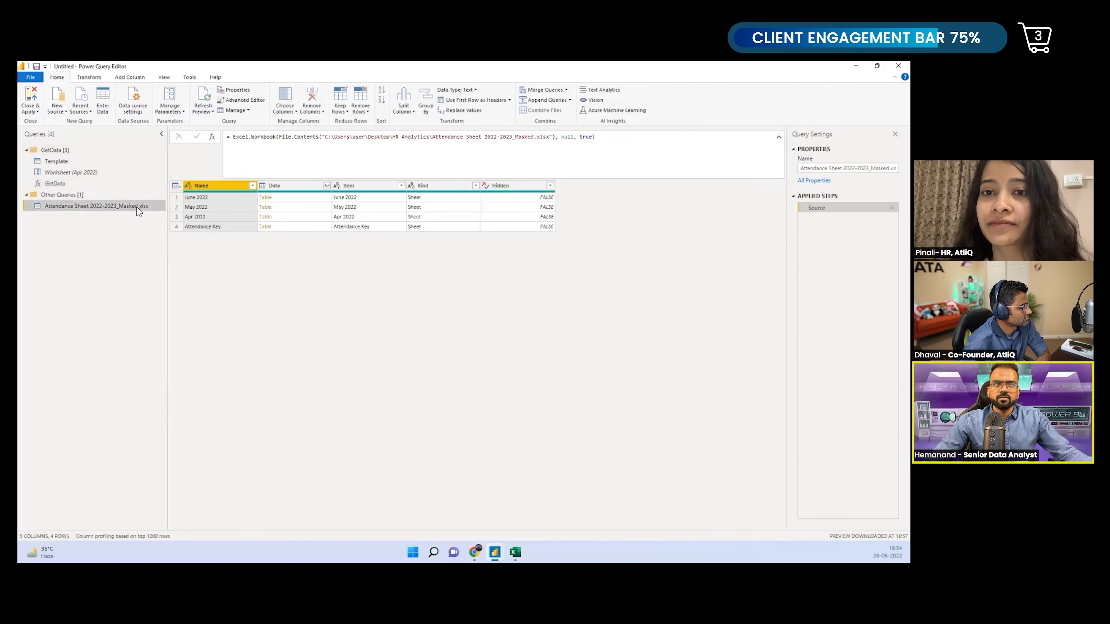
click(252, 186)
click(158, 301)
click(205, 335)
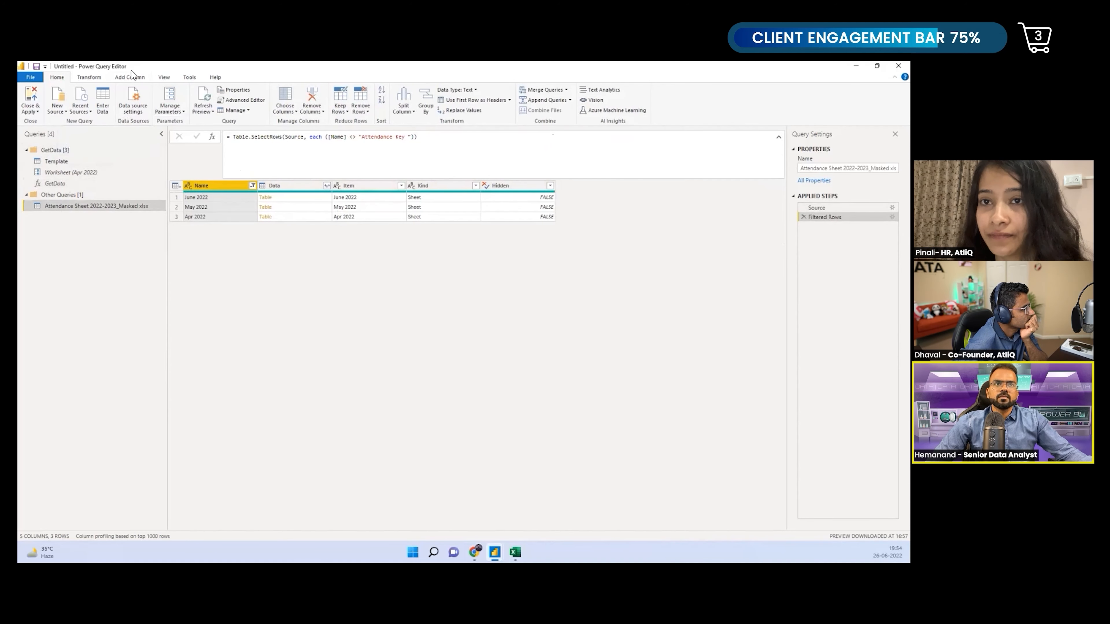
Invoke the GetData custom function as a new column named GetData, using the Name column as the Worksheet input
click(130, 78)
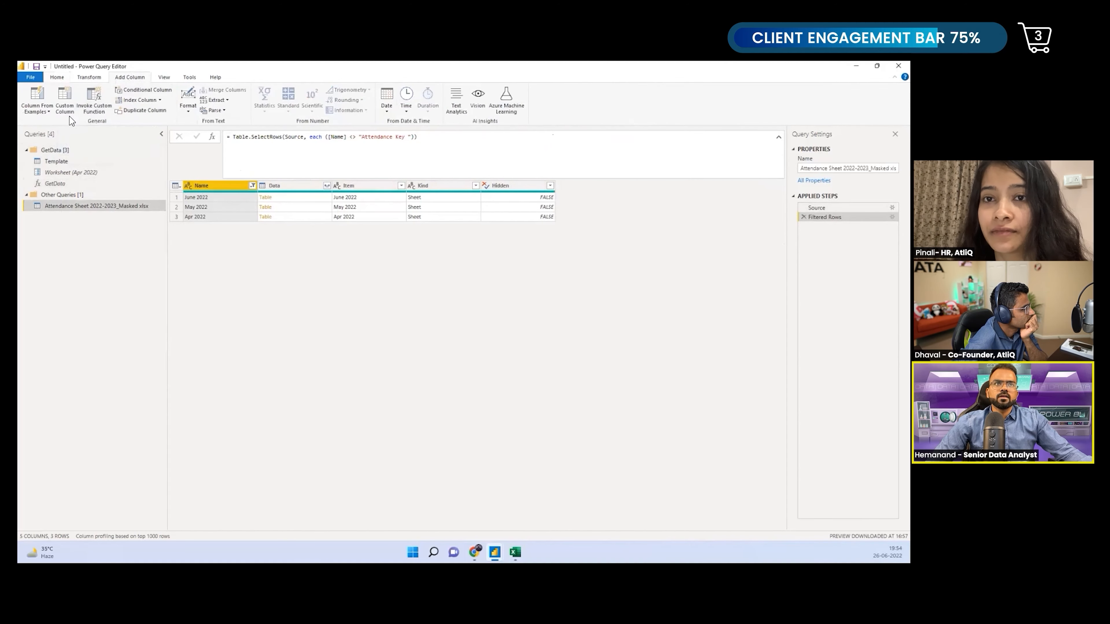
click(99, 107)
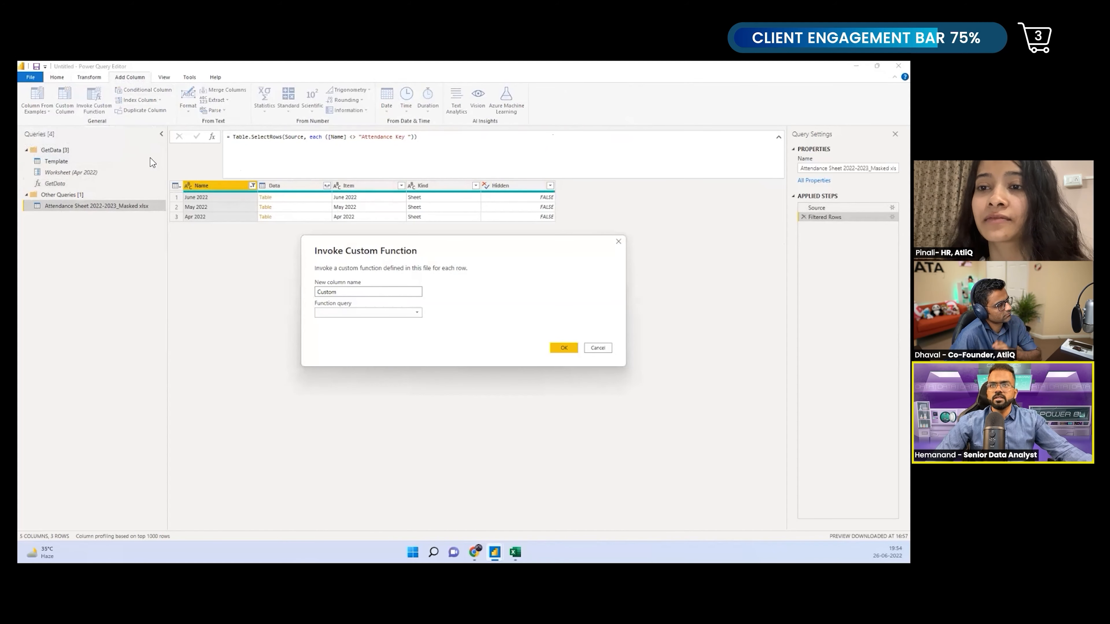
drag(338, 291, 259, 287)
text(Getd)
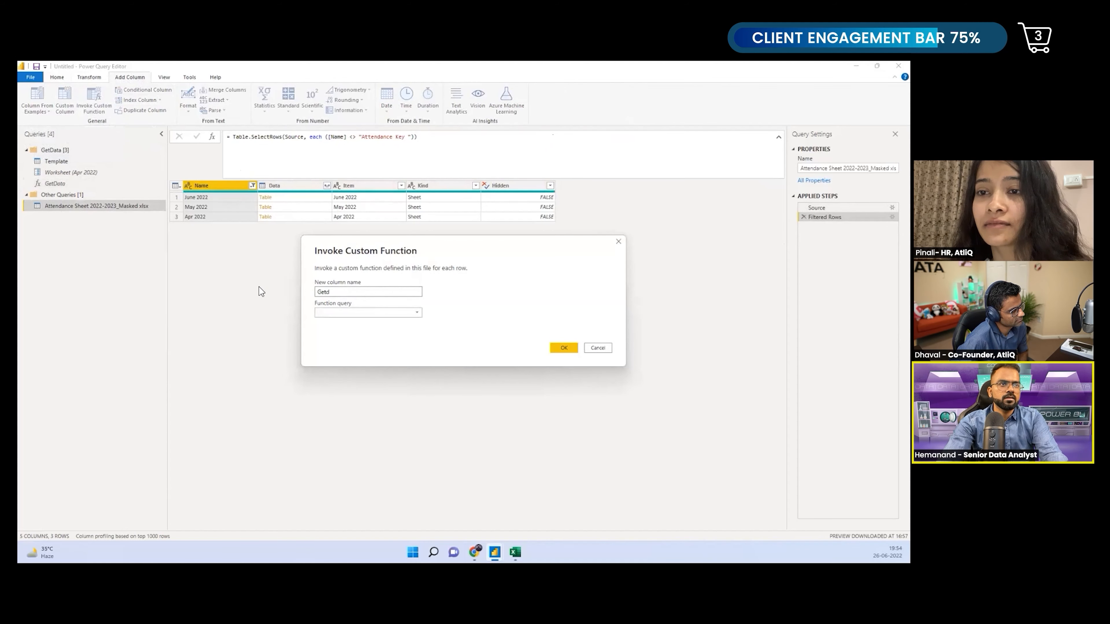
text(at)
key(BackSpace)
key(BackSpace)
key(BackSpace)
text(Data)
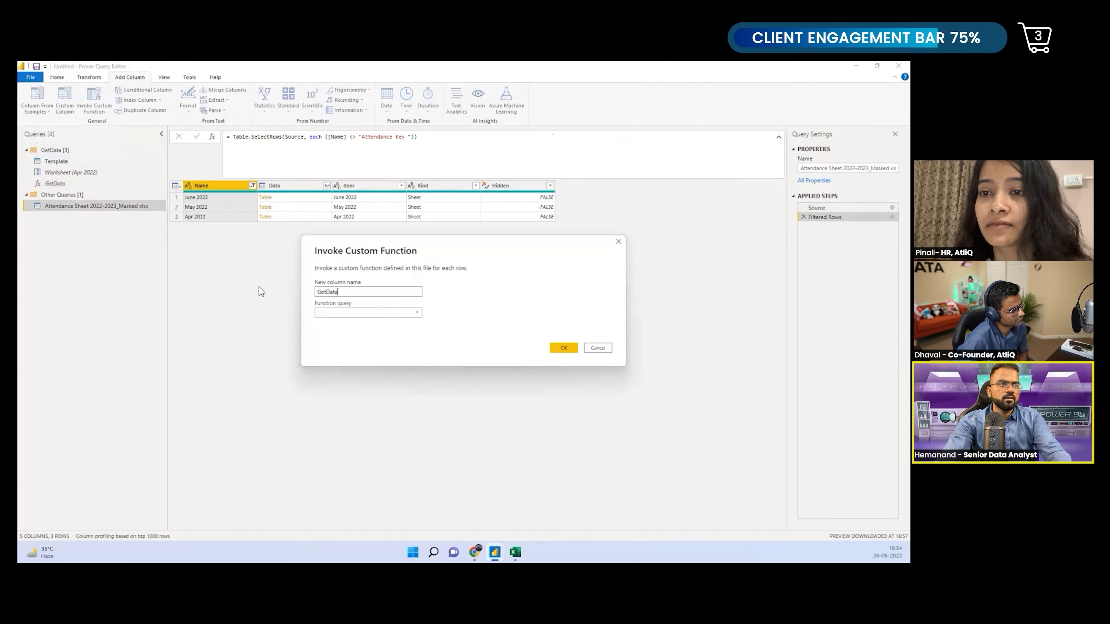
click(344, 313)
click(345, 323)
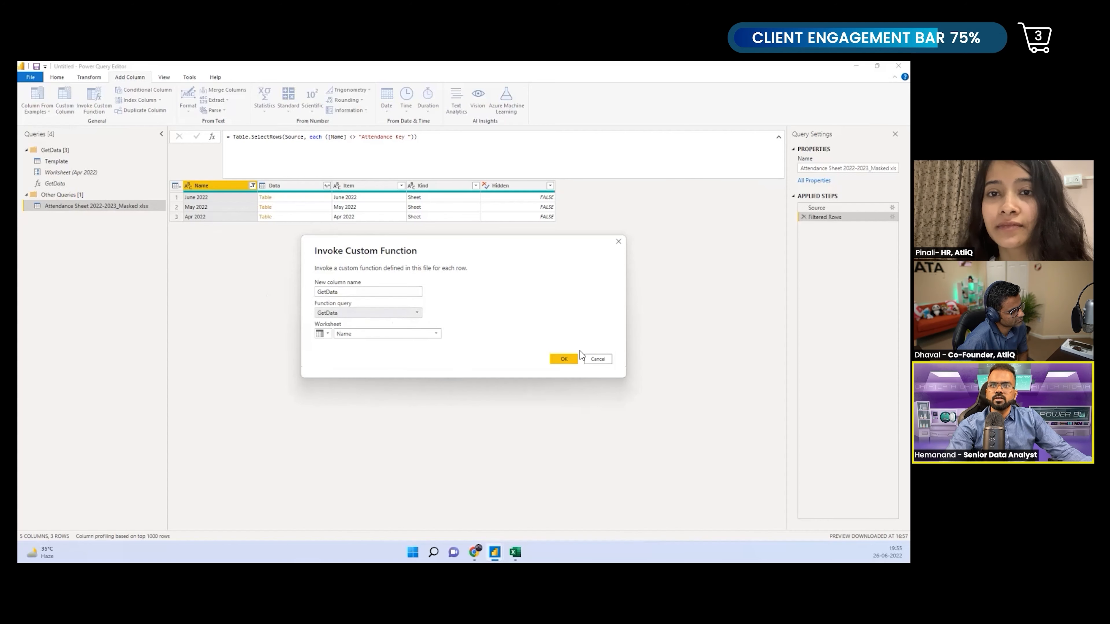
click(564, 360)
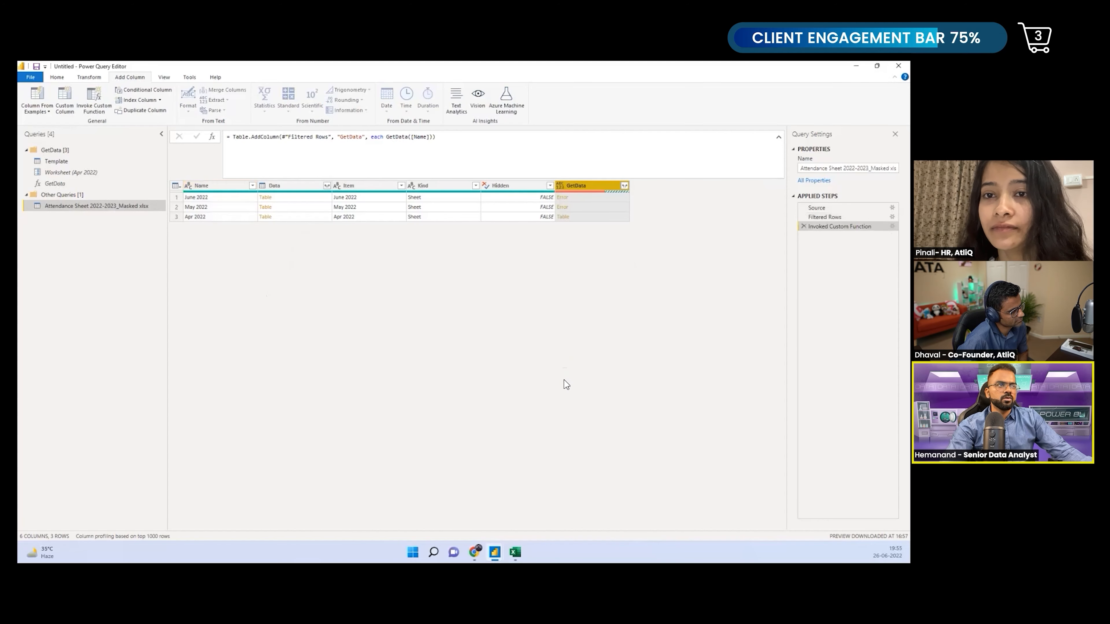
Inspect the GetData results for Apr 2022 and May 2022, including the error details for May
click(591, 216)
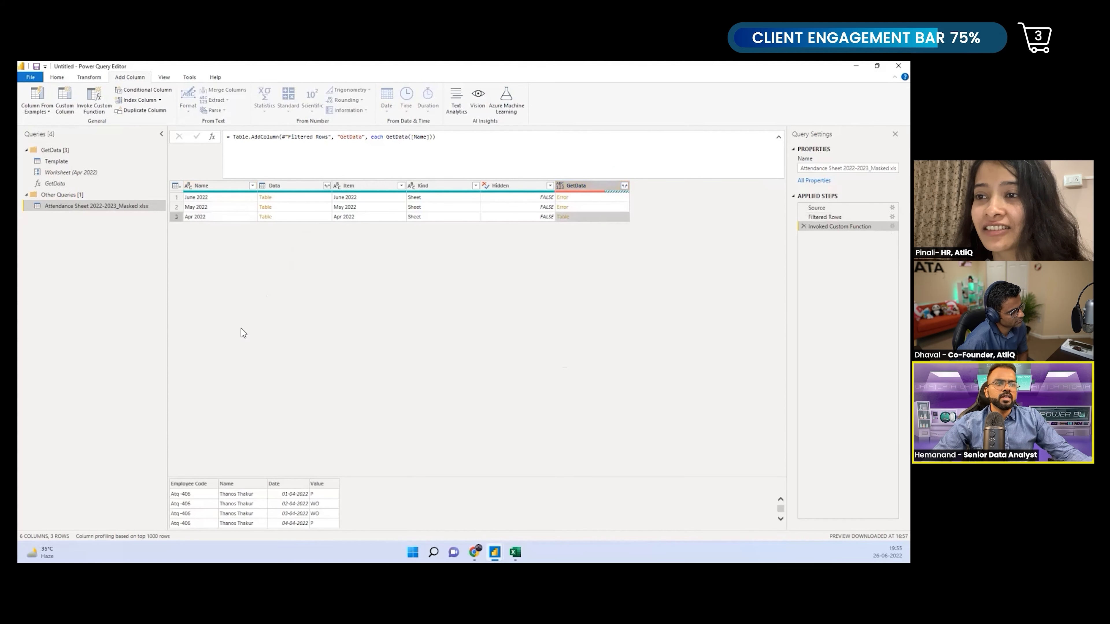
click(603, 208)
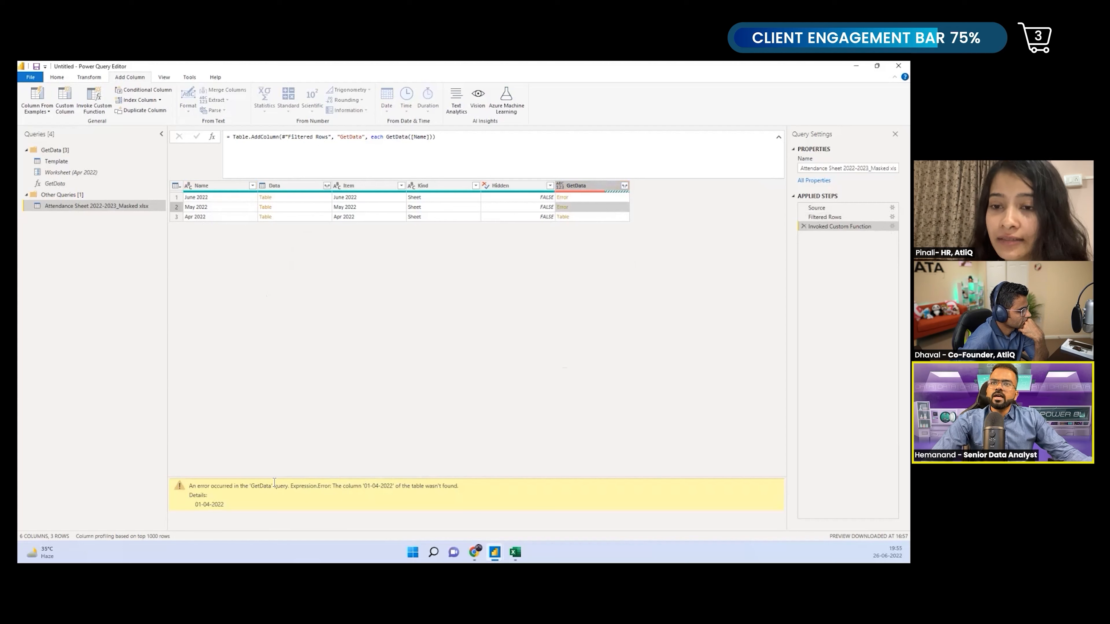
drag(332, 485, 456, 485)
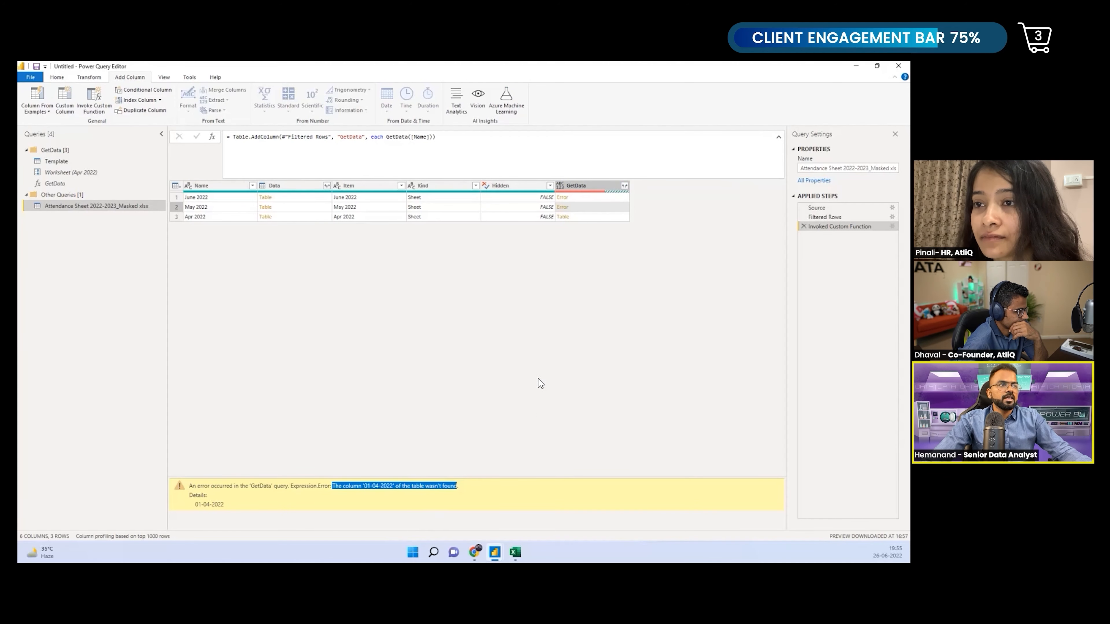
click(382, 497)
drag(394, 488, 367, 490)
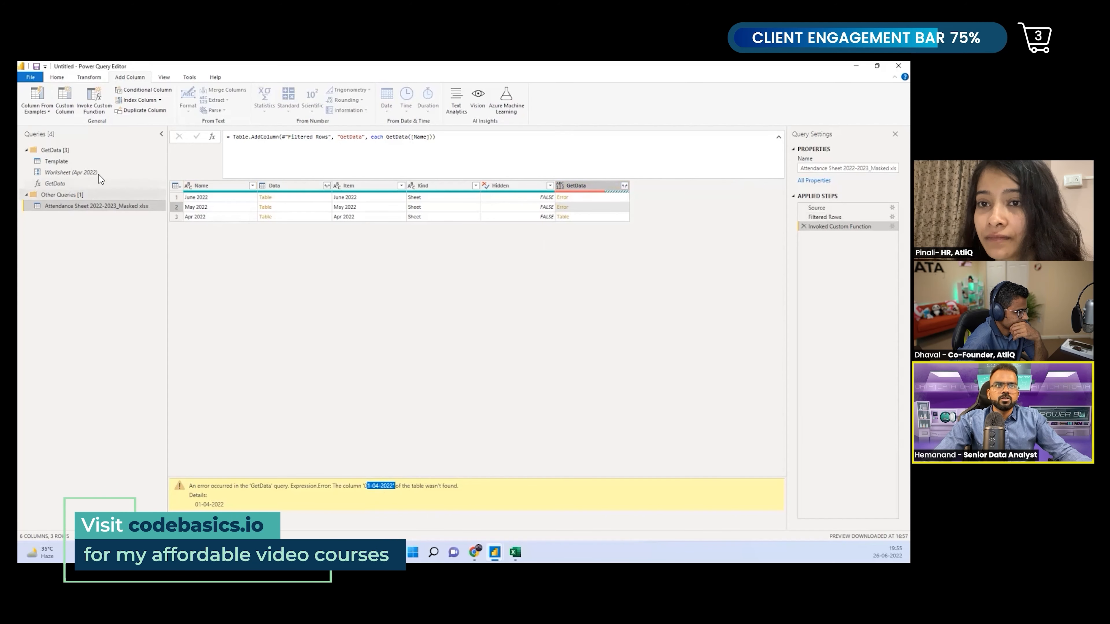
Check the hard-coded date columns in the Template query's Changed Type step and delete that step
click(55, 161)
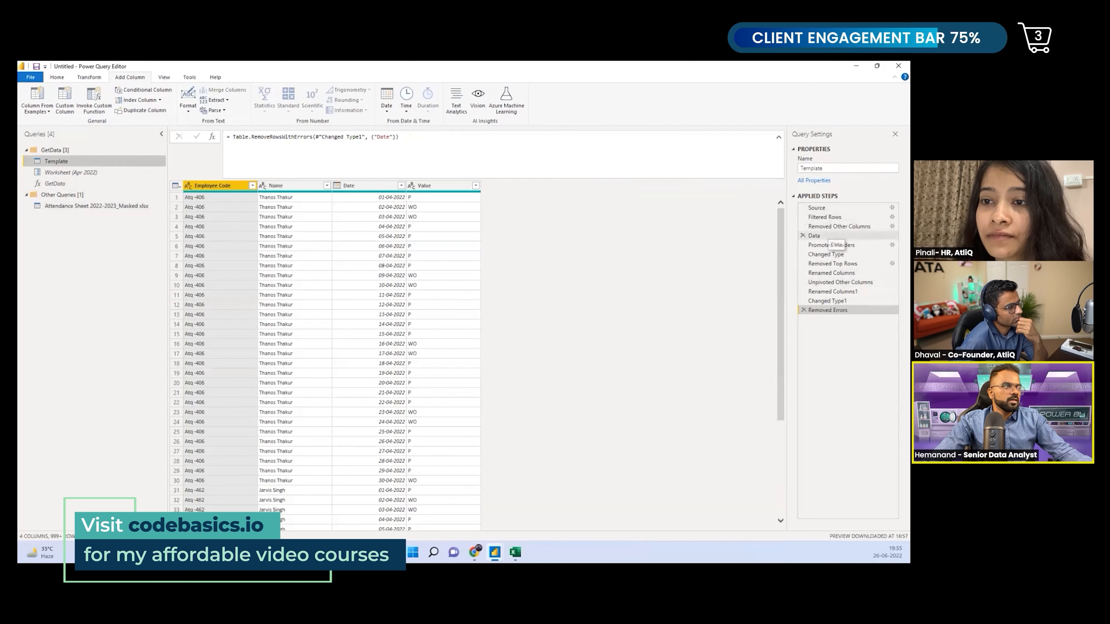
click(830, 245)
click(824, 254)
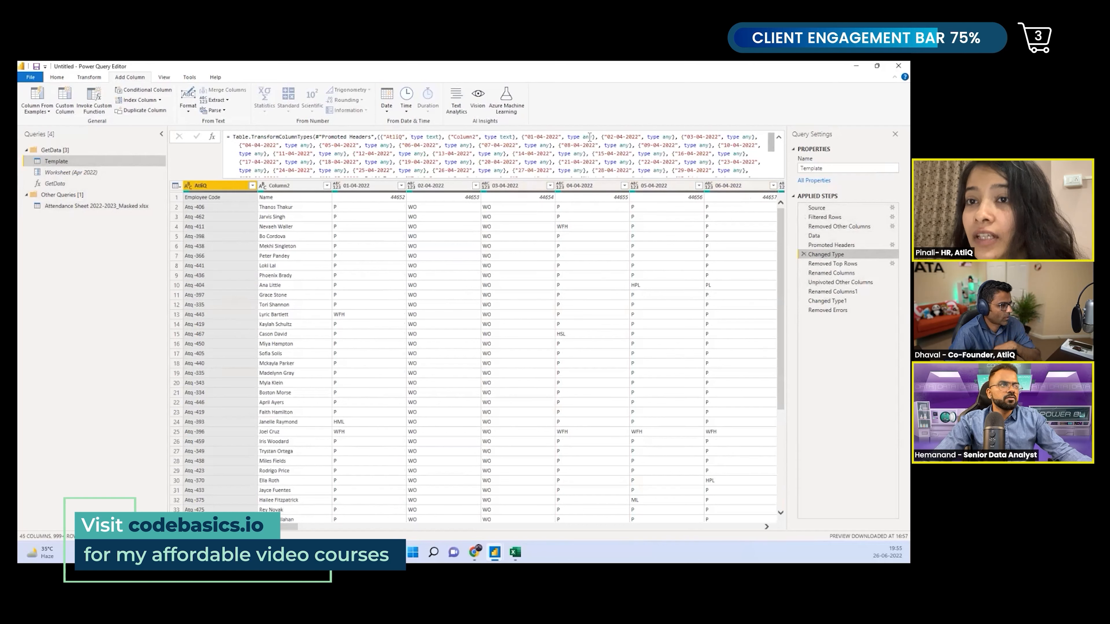
drag(524, 137, 563, 137)
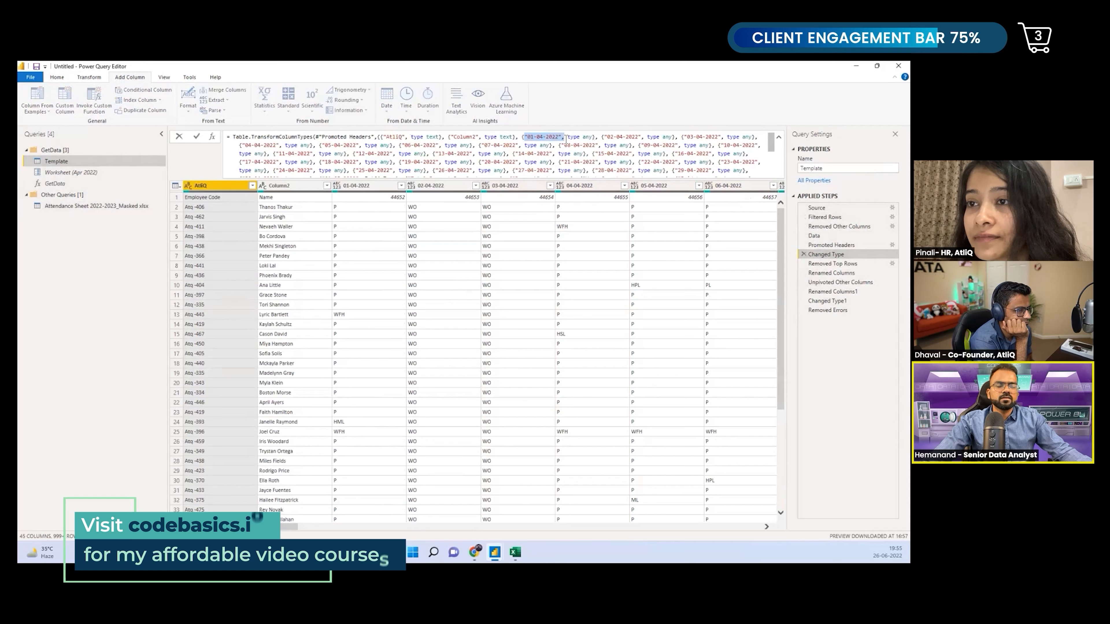
click(596, 145)
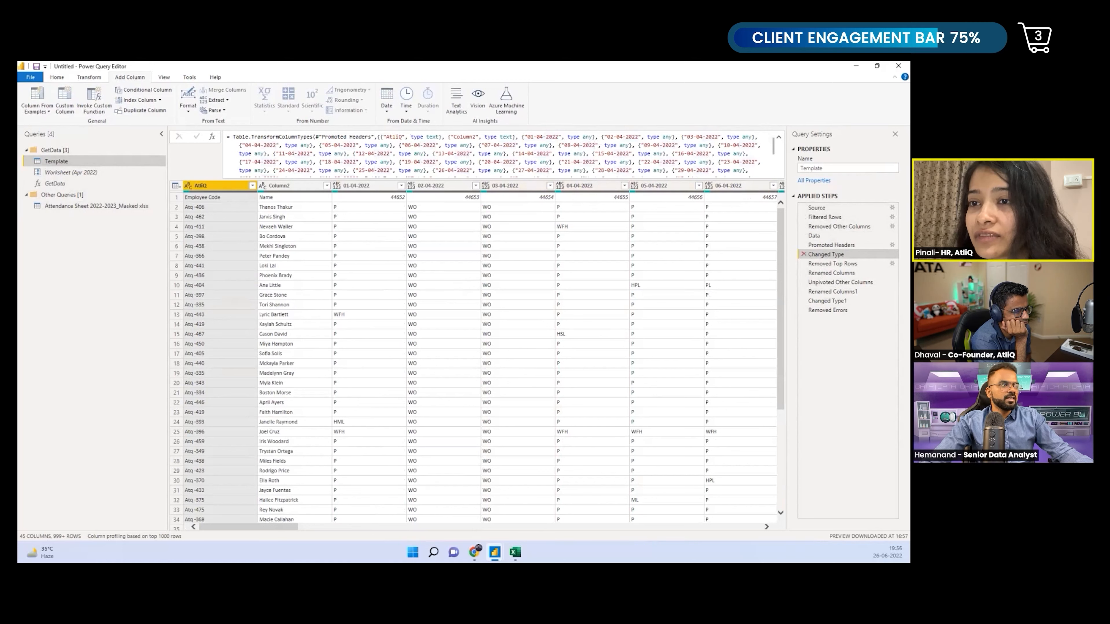
click(803, 254)
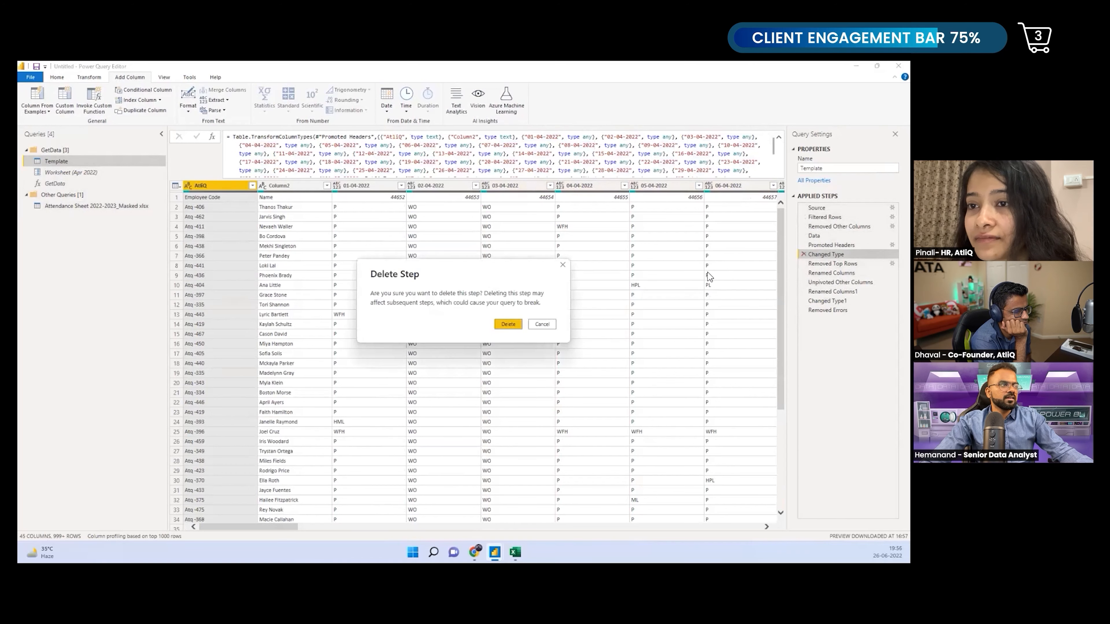
click(508, 325)
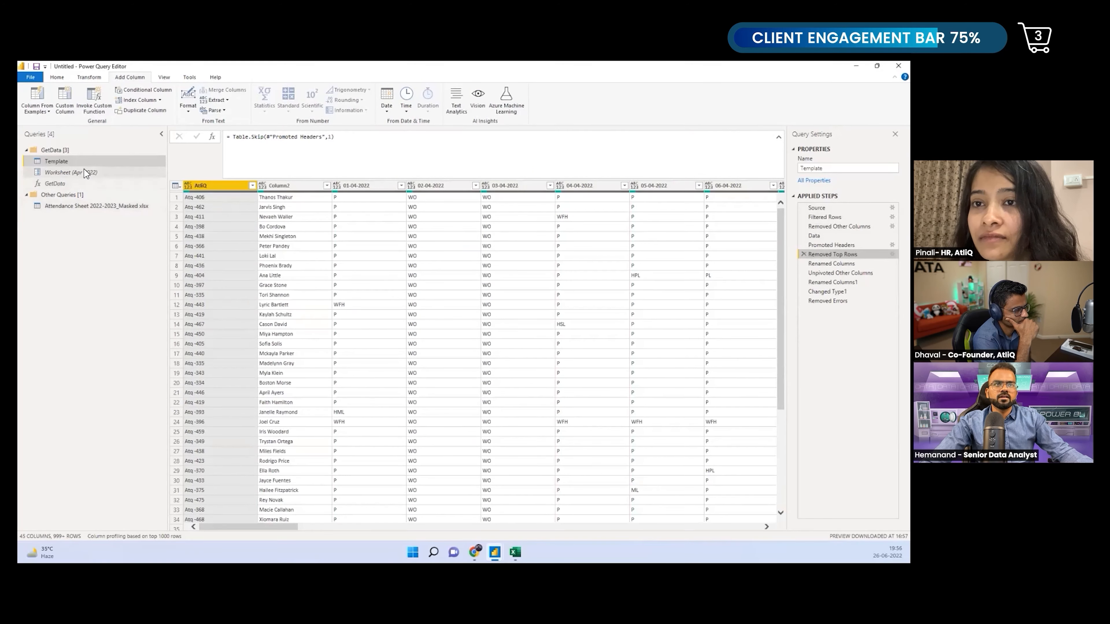
Preview the GetData tables for June 2022 and May 2022 in the attendance workbook query
click(89, 207)
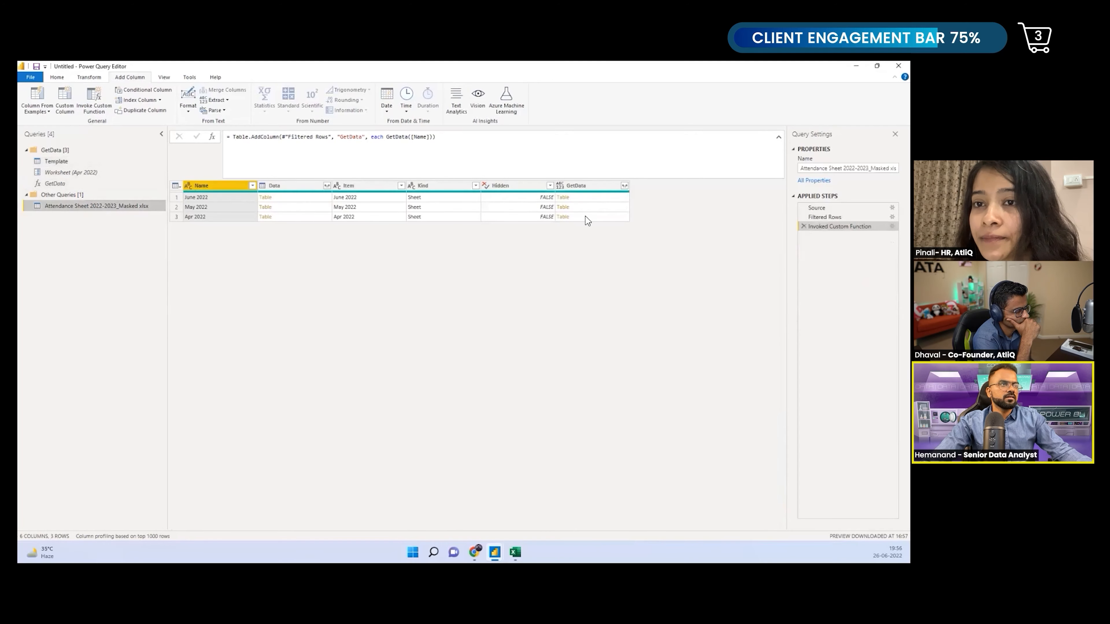
click(591, 199)
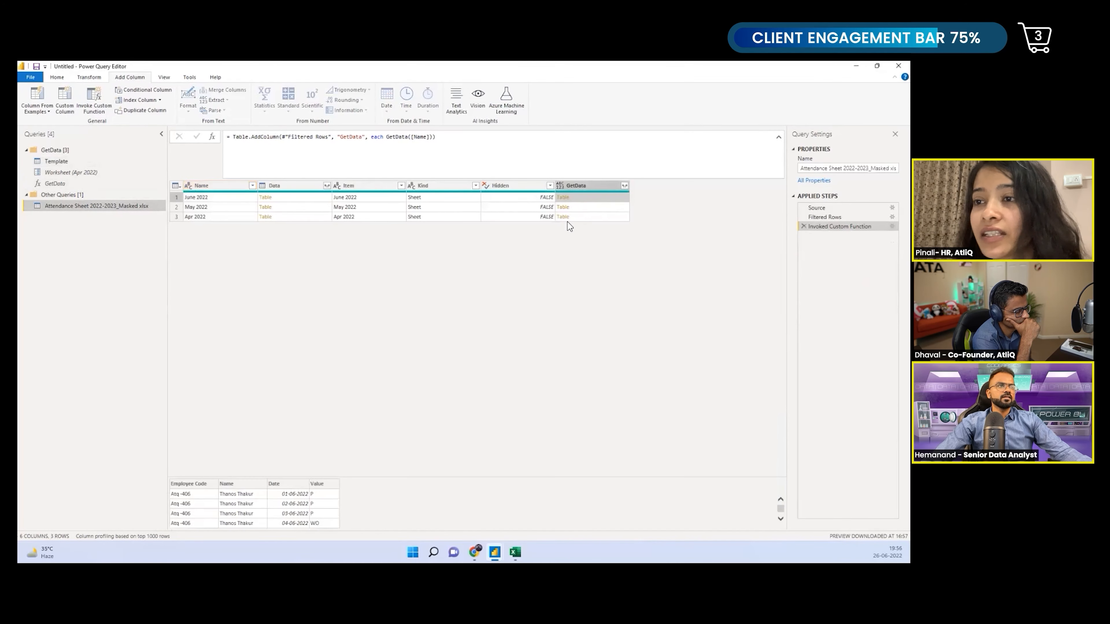
scroll(257, 500, down, 2)
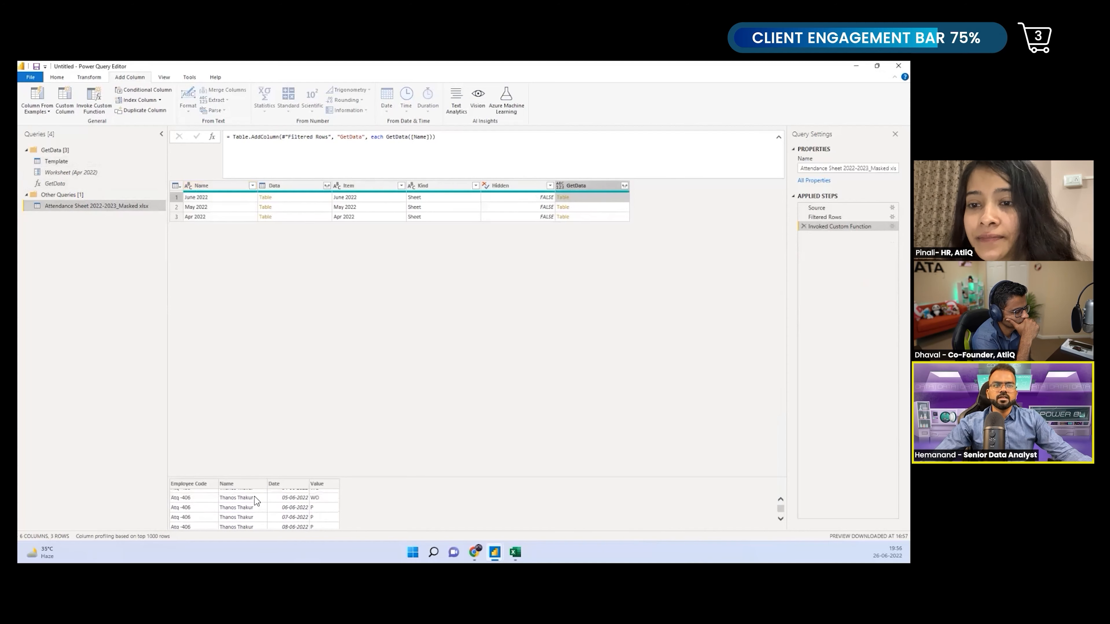
click(583, 207)
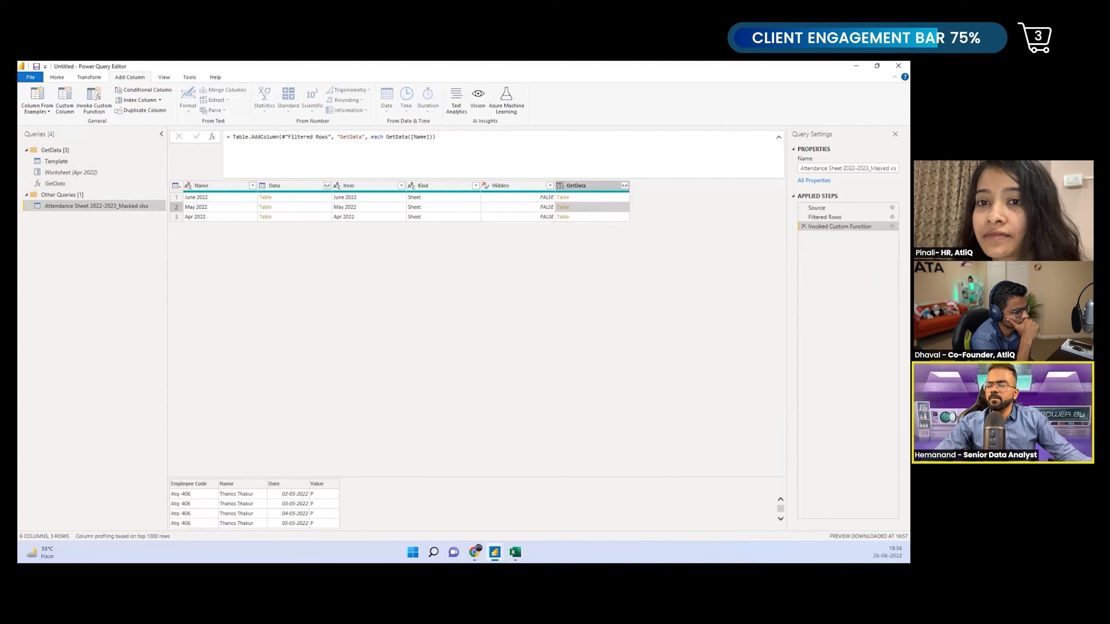
Expand the GetData column into Employee Code, Name, Date and Value without using the original column name as prefix
click(624, 186)
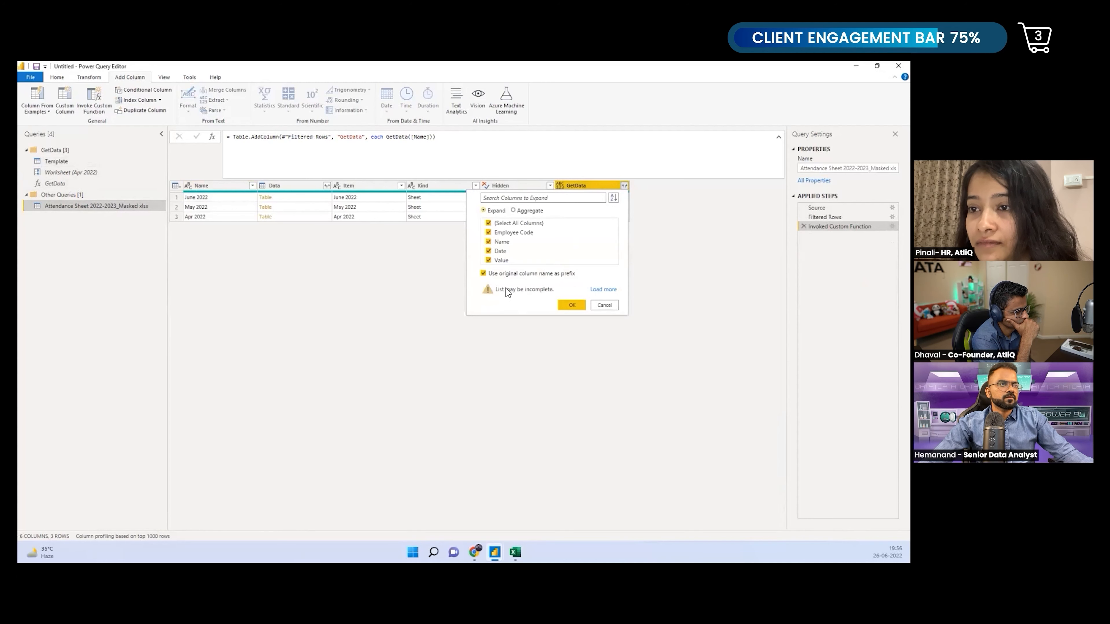
click(413, 407)
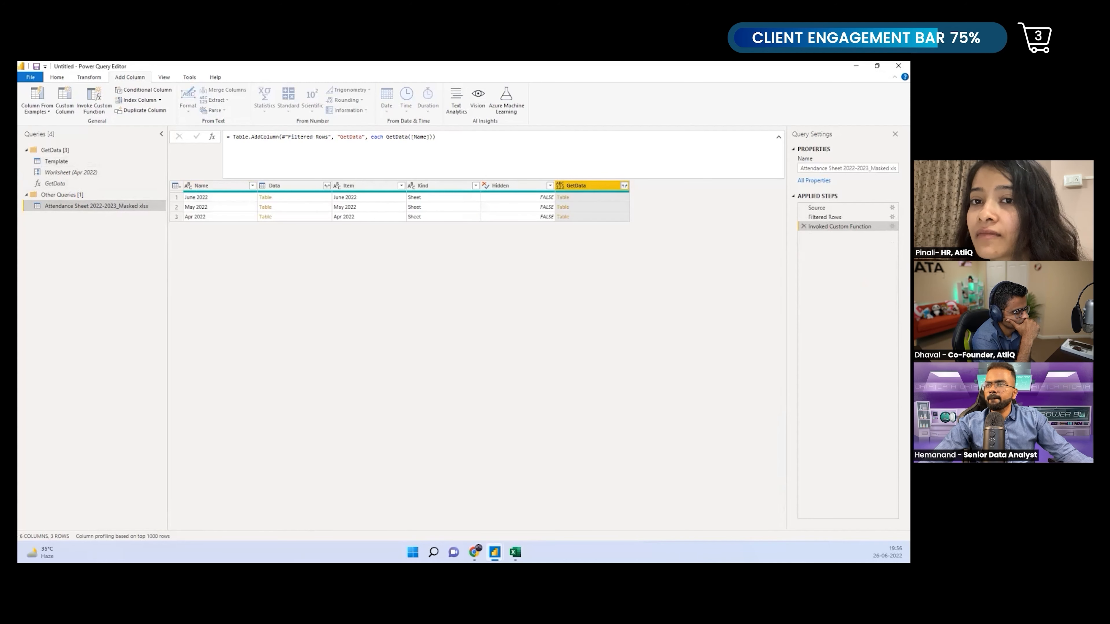
click(624, 185)
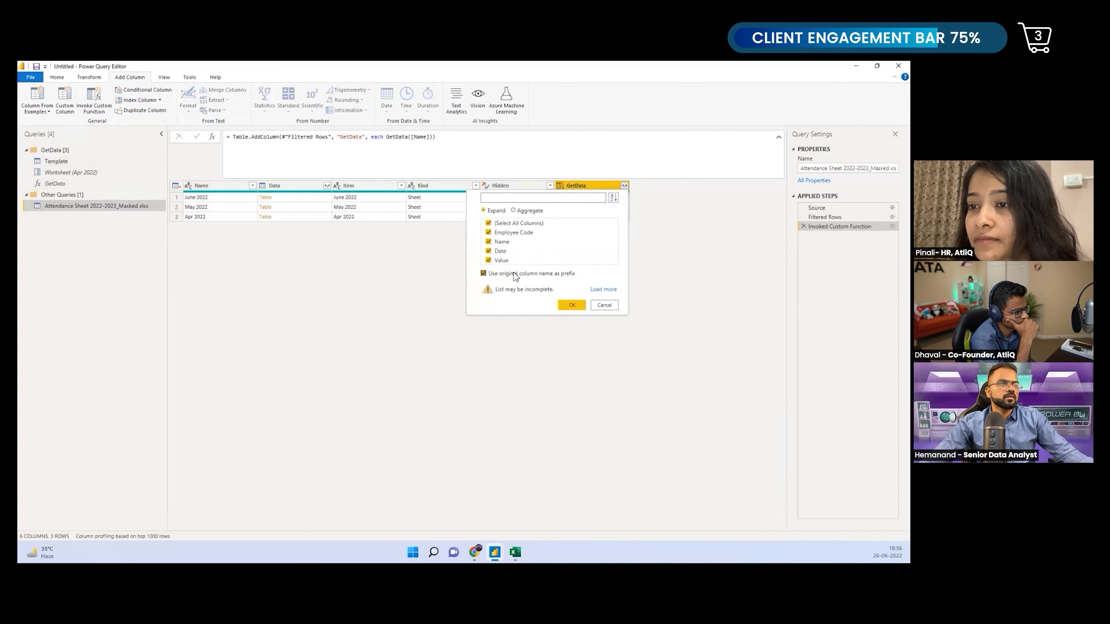
click(503, 274)
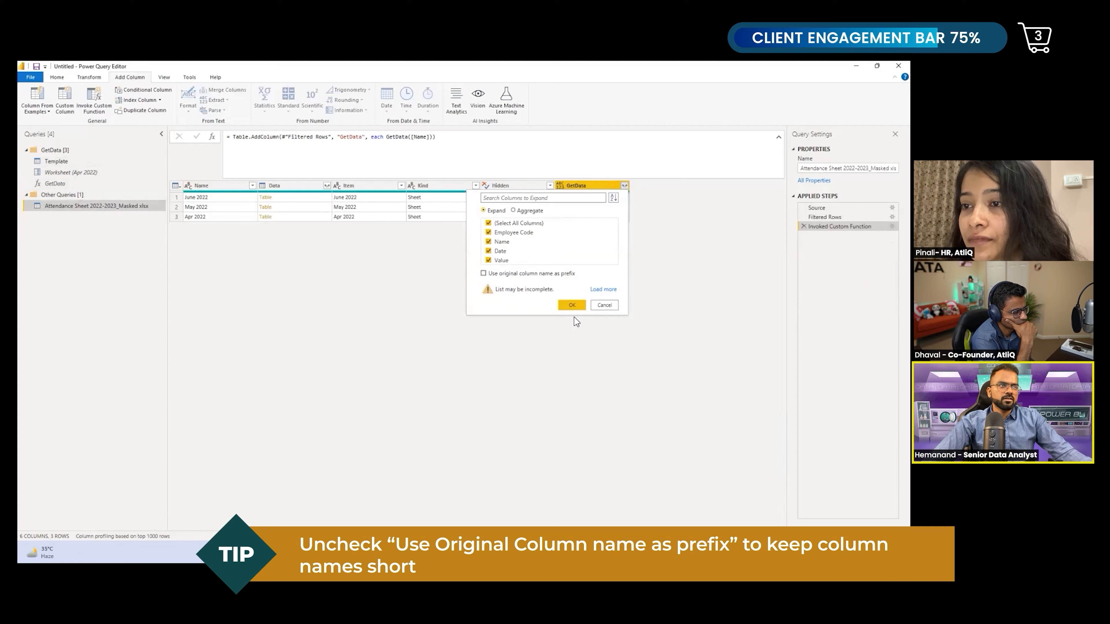
click(576, 308)
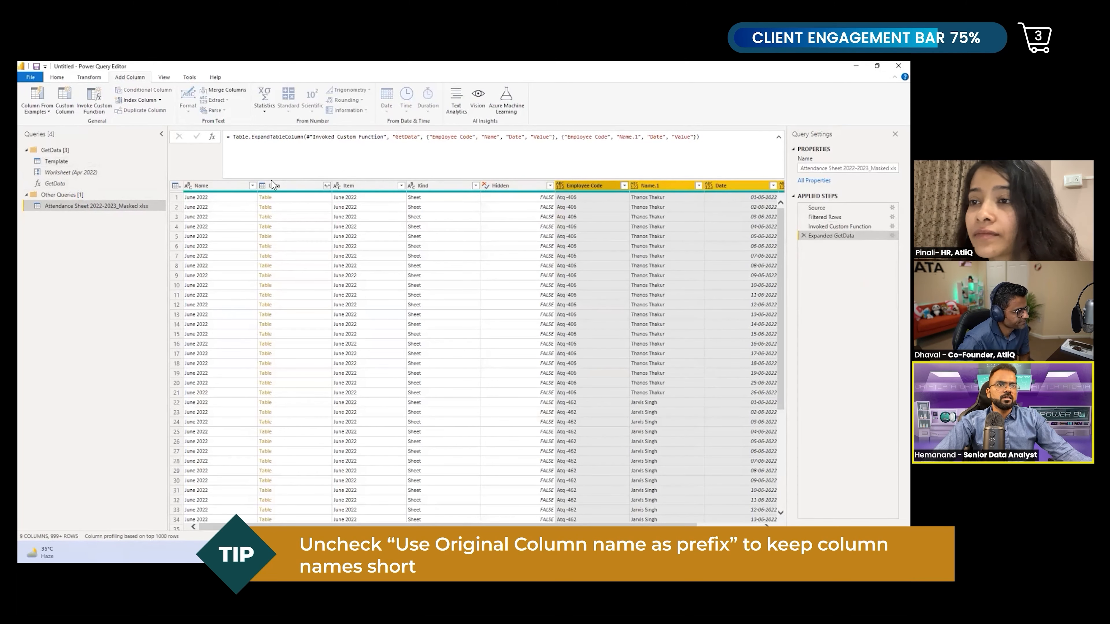
Check which month sheets the Item column contains using its filter list, leaving the filter unapplied
click(301, 187)
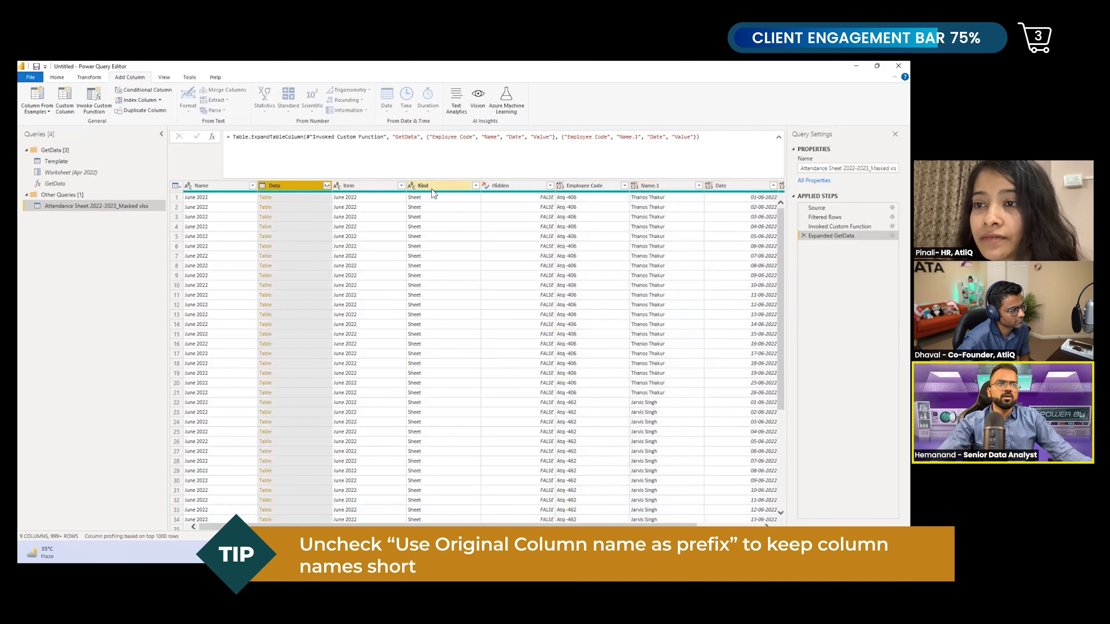
ctrl+click(367, 189)
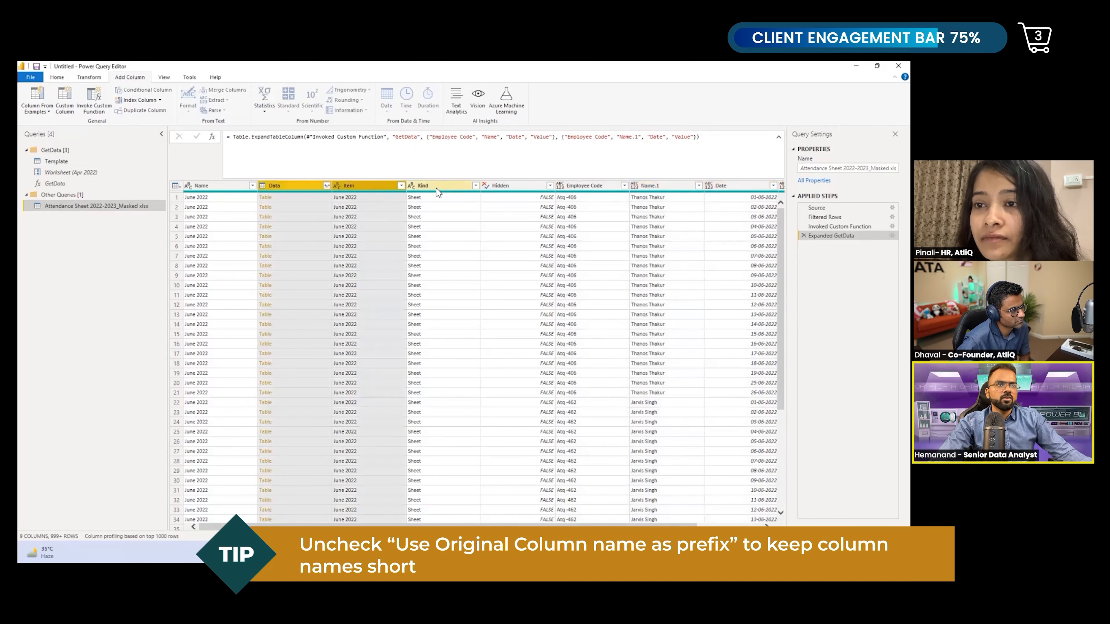
click(363, 187)
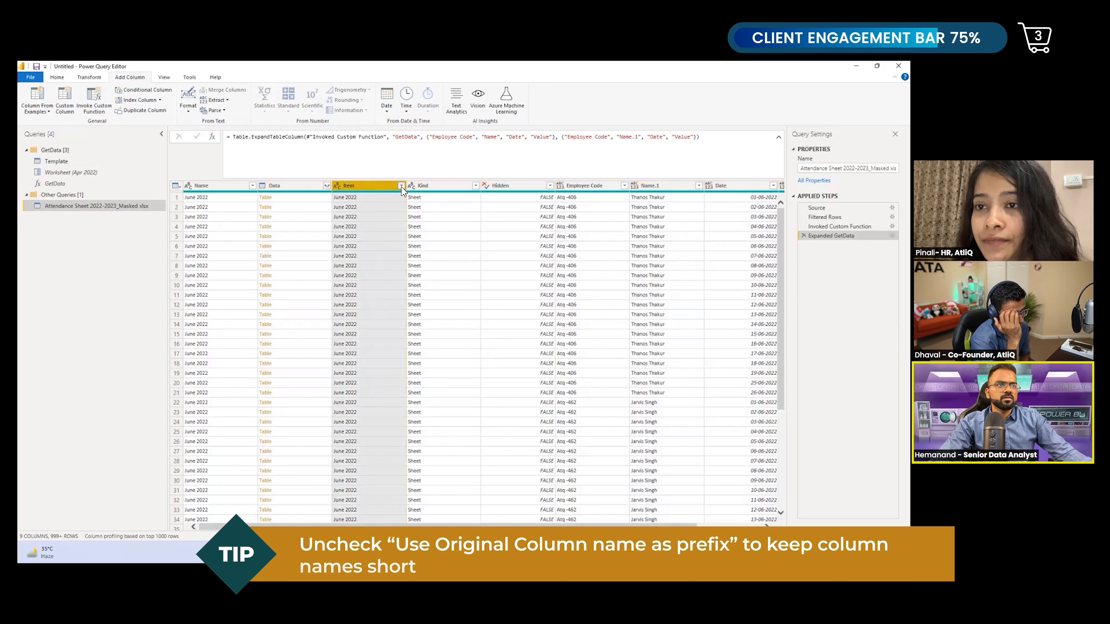
click(400, 186)
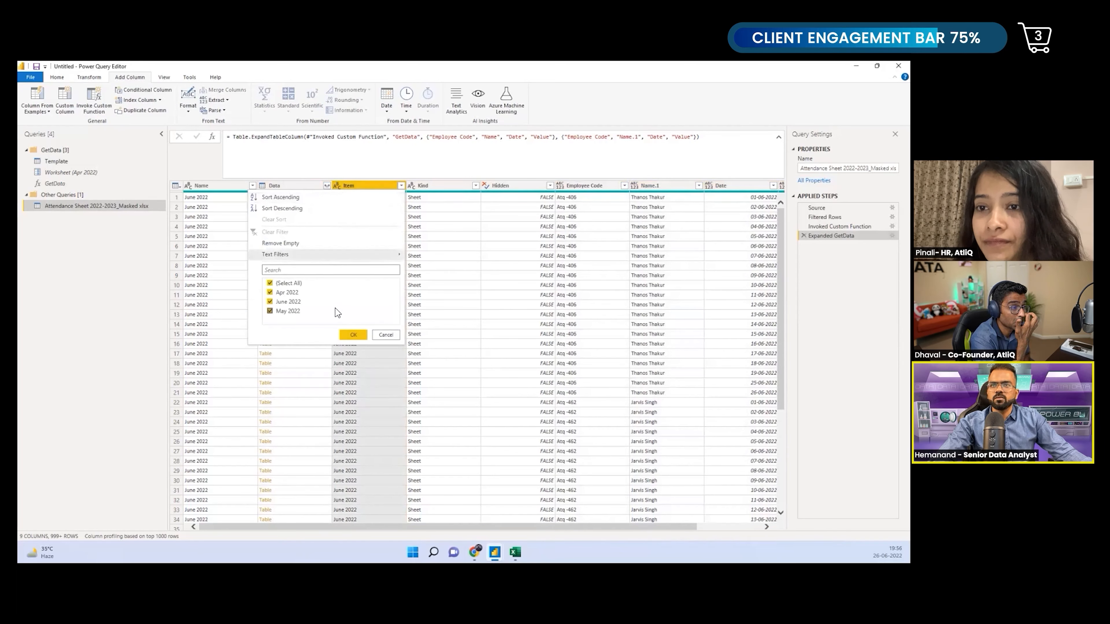
click(387, 335)
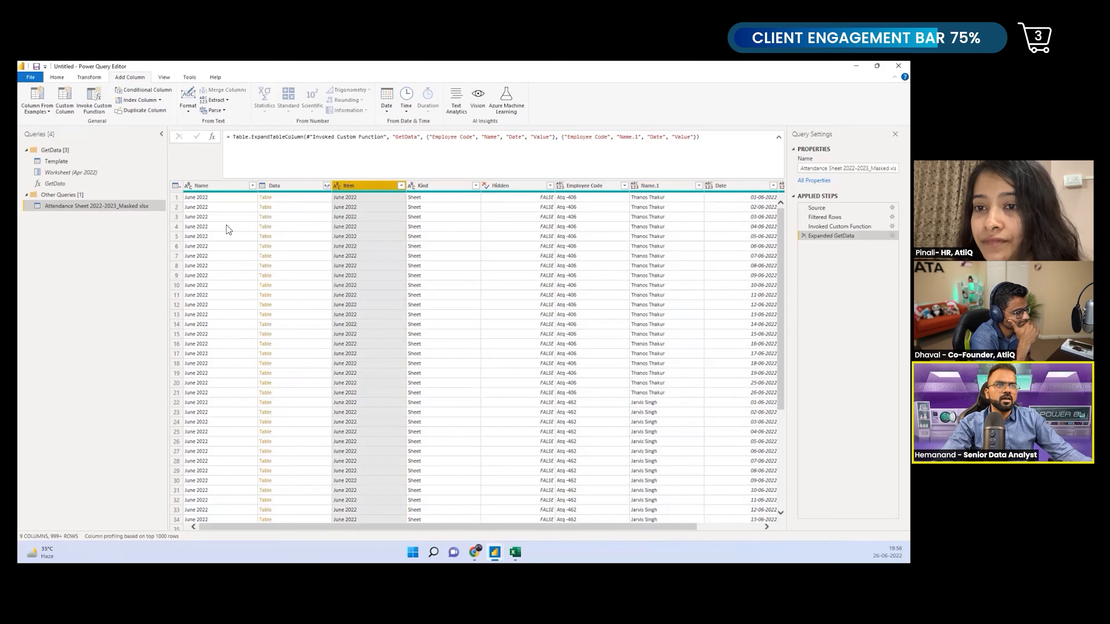
Remove the Name, Data, Kind and Hidden columns from the expanded attendance query
click(215, 186)
ctrl+click(285, 185)
ctrl+click(438, 186)
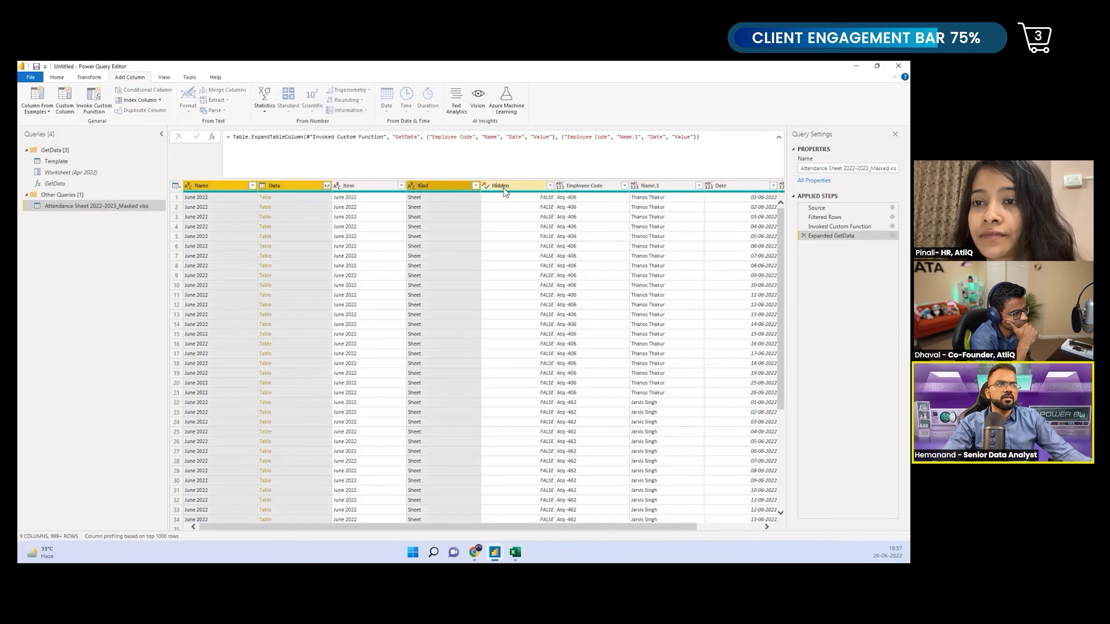
ctrl+click(505, 188)
drag(564, 528, 714, 528)
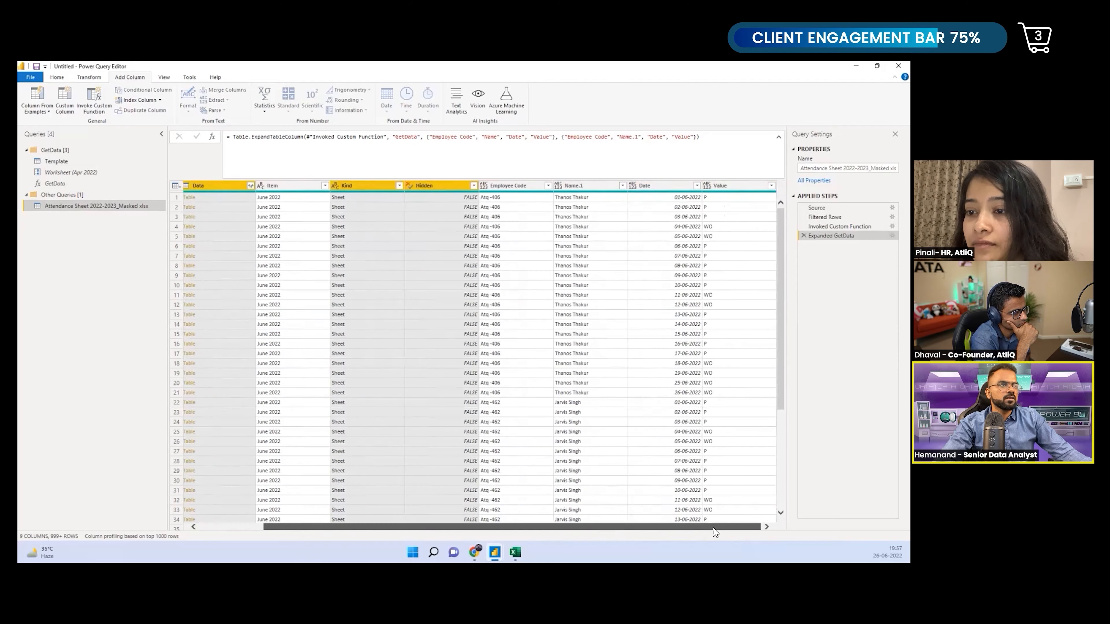
right_click(363, 187)
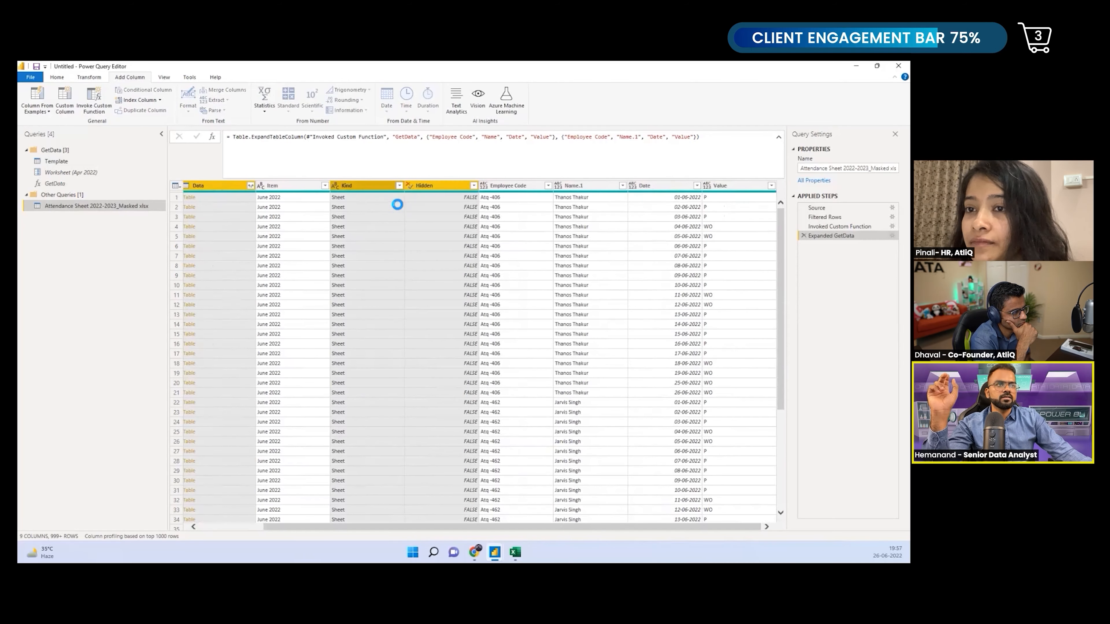
click(397, 204)
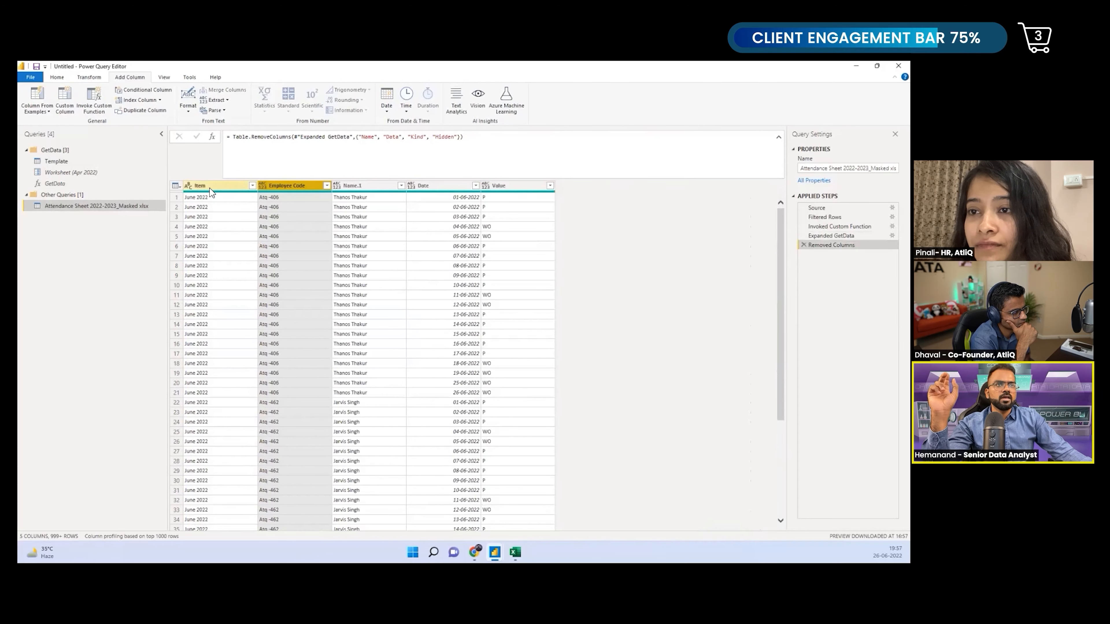
Rename the Item column to Sheet Name and set the Employee Code column's data type to Text
double_click(218, 185)
text(Sheet Nam)
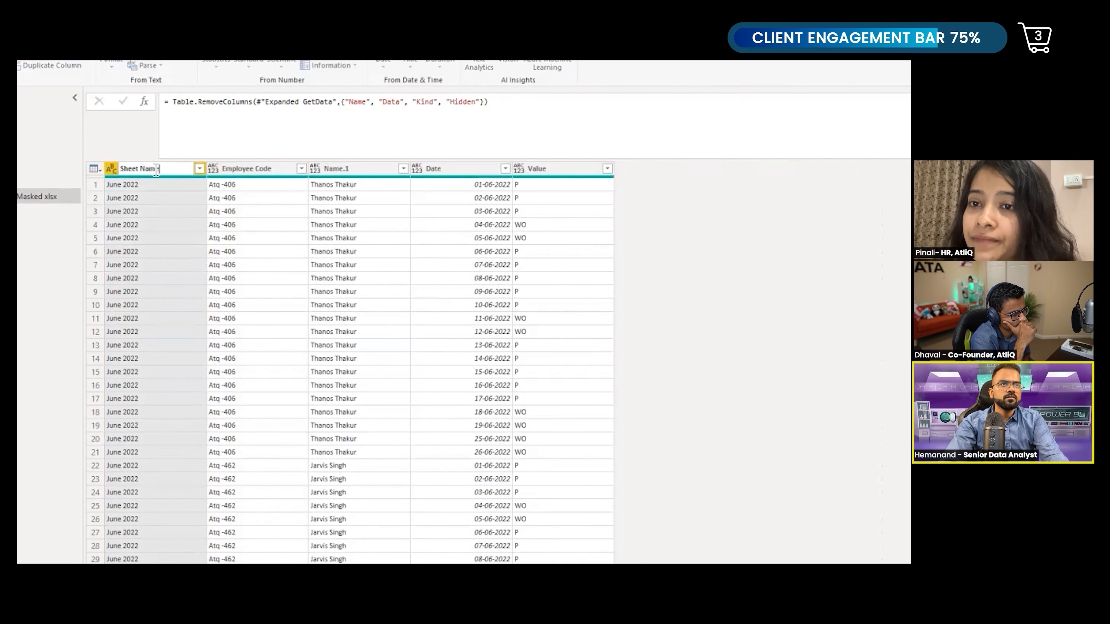
text(e)
key(Return)
click(213, 168)
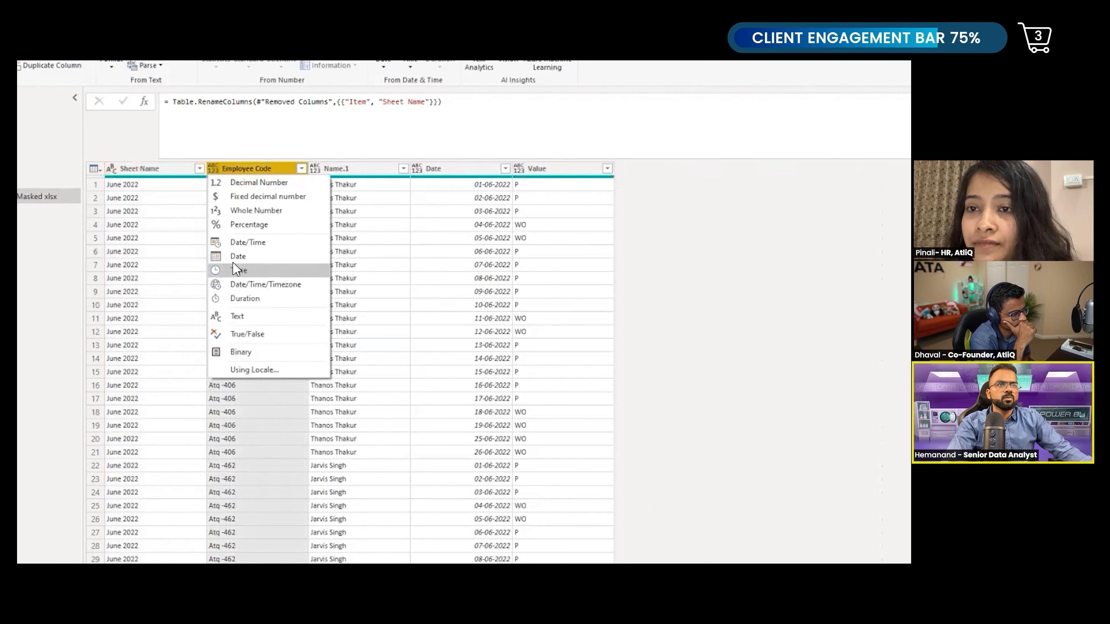
click(243, 315)
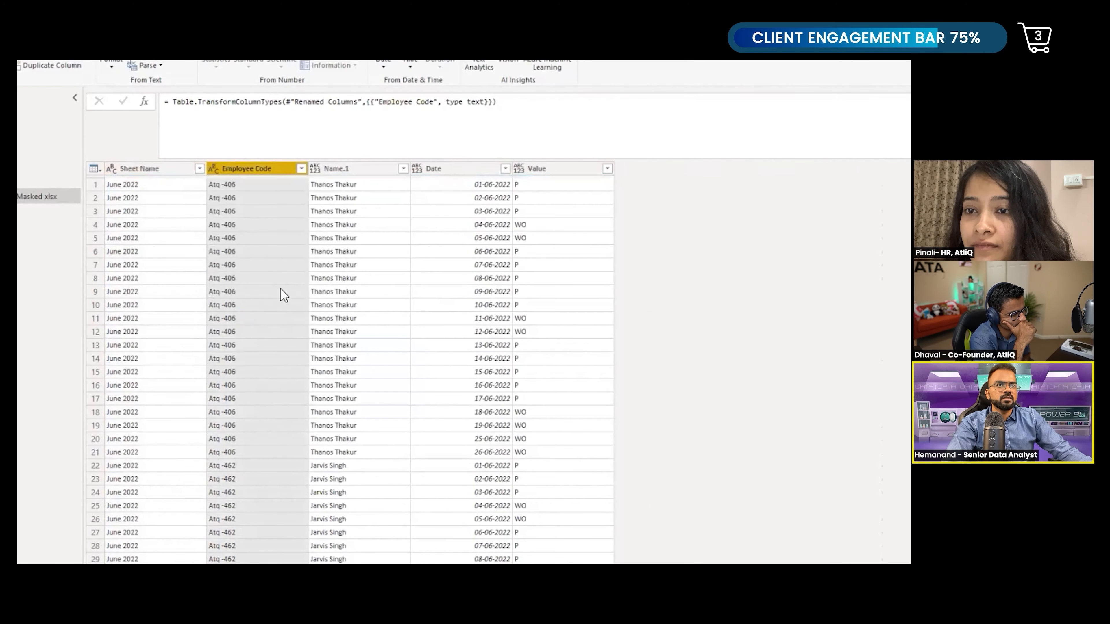
Rename the Name.1 column to Name
double_click(327, 169)
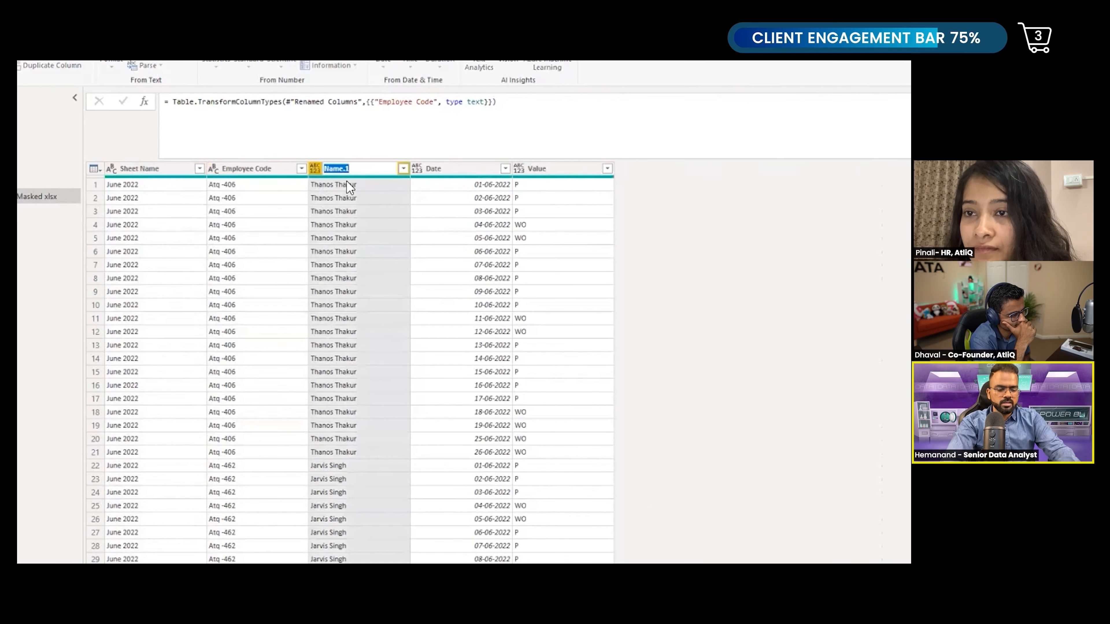
text(Naem)
key(BackSpace)
key(BackSpace)
text(me)
key(Return)
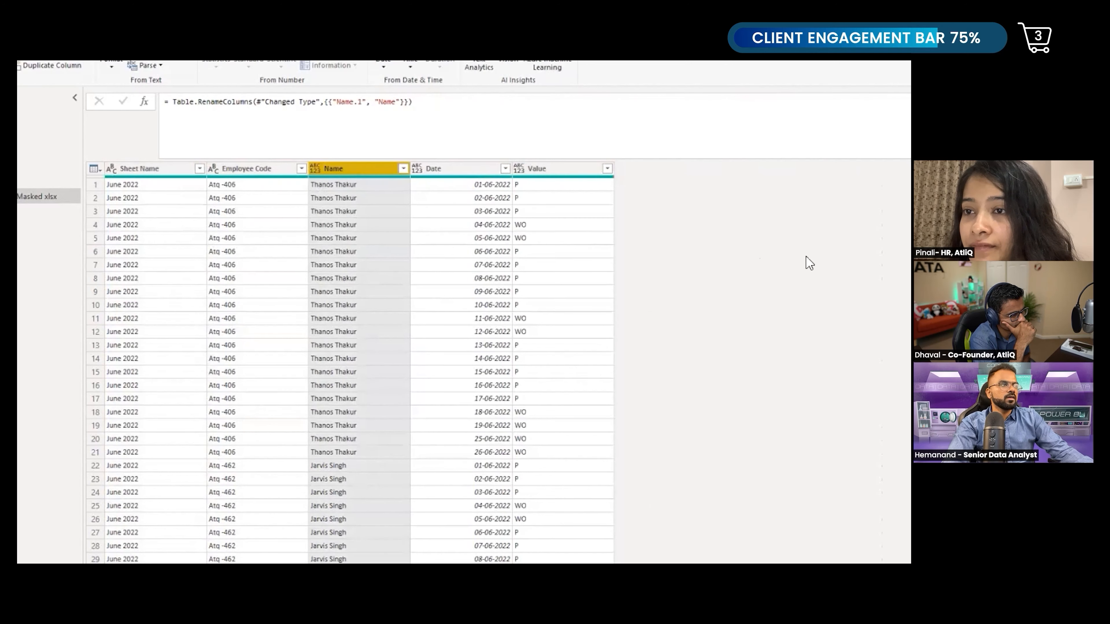
Delete the Changed Type step that sits between the two column rename steps
click(931, 328)
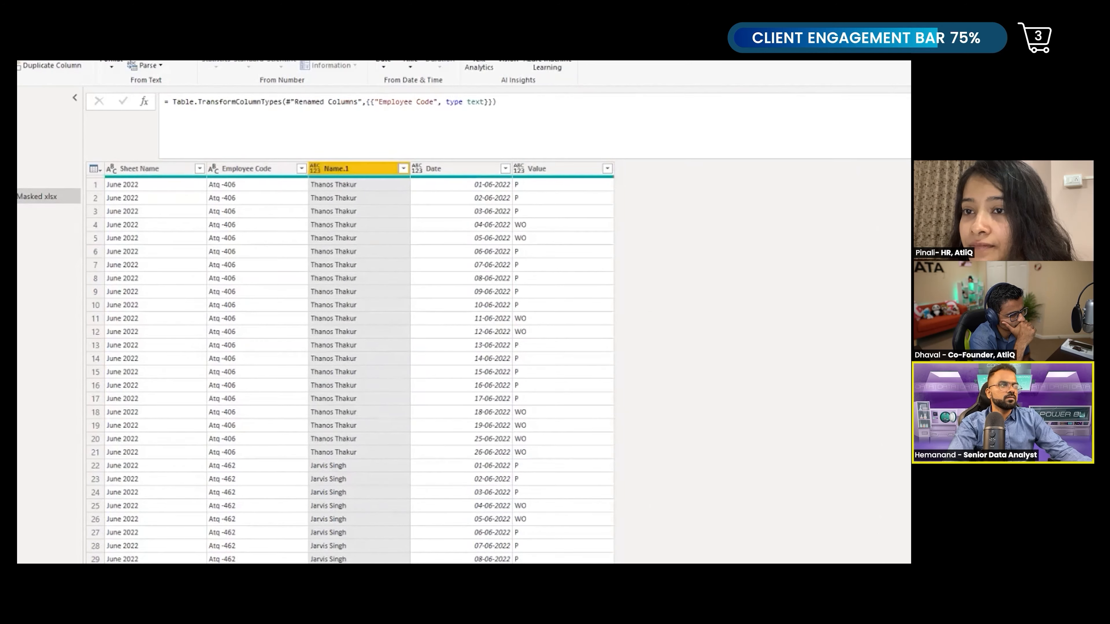
key(Delete)
click(545, 359)
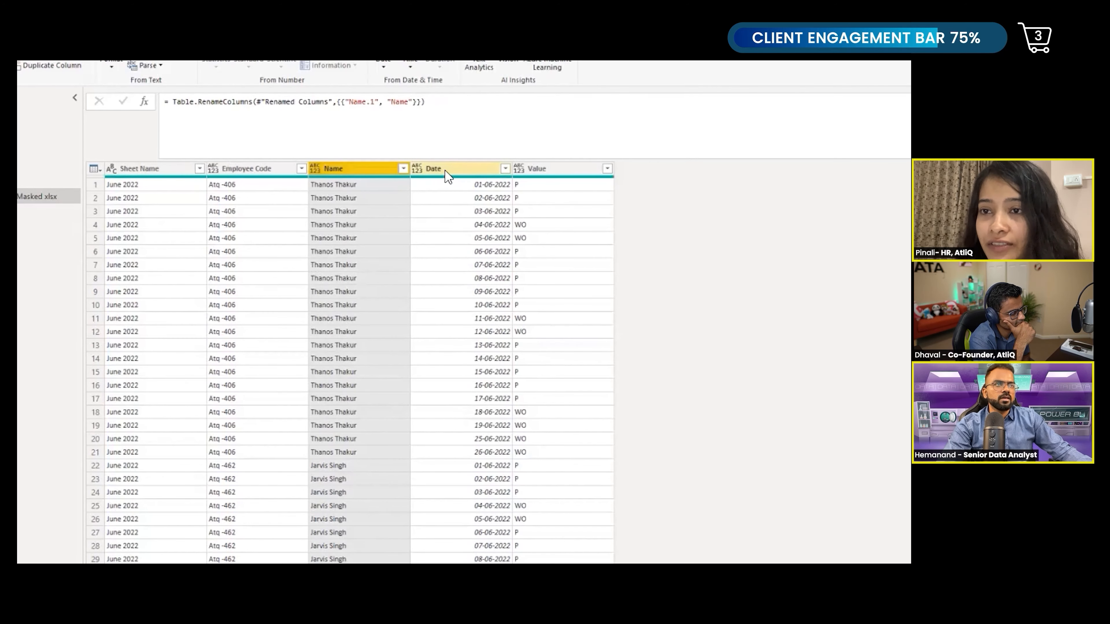
Set the Date column's data type to Date and the Value, Employee Code and Name columns to Text
click(421, 170)
click(445, 252)
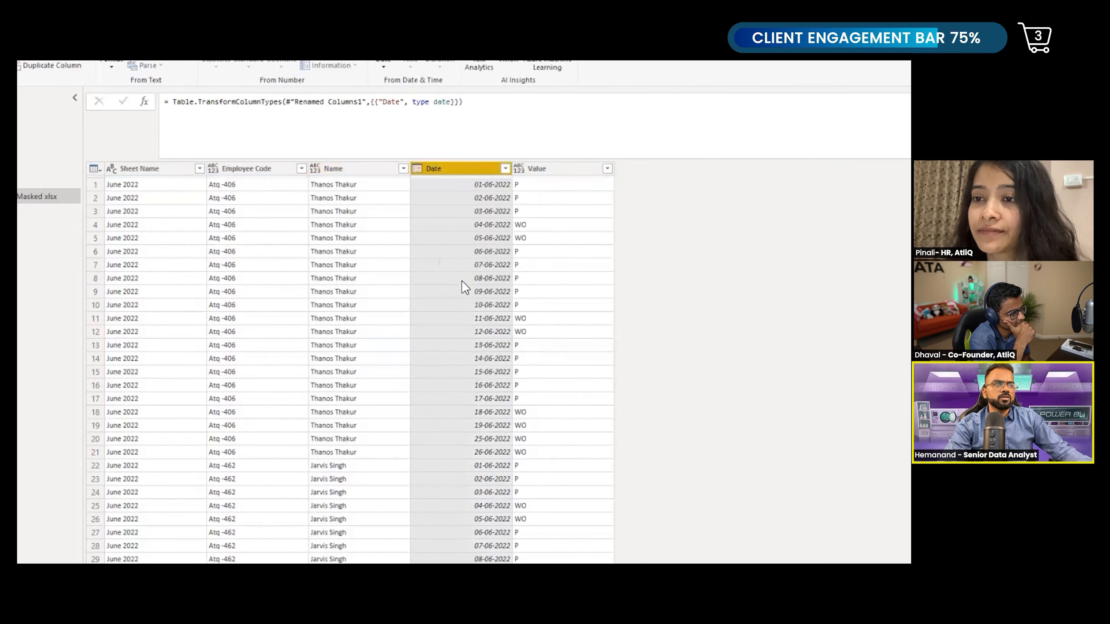
click(519, 170)
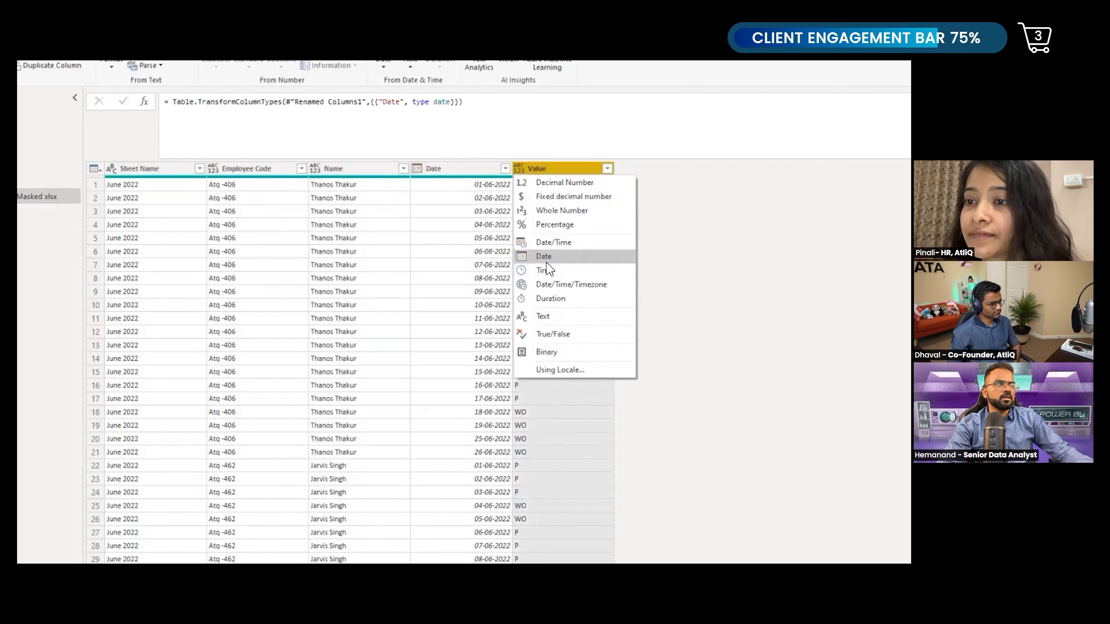
click(542, 315)
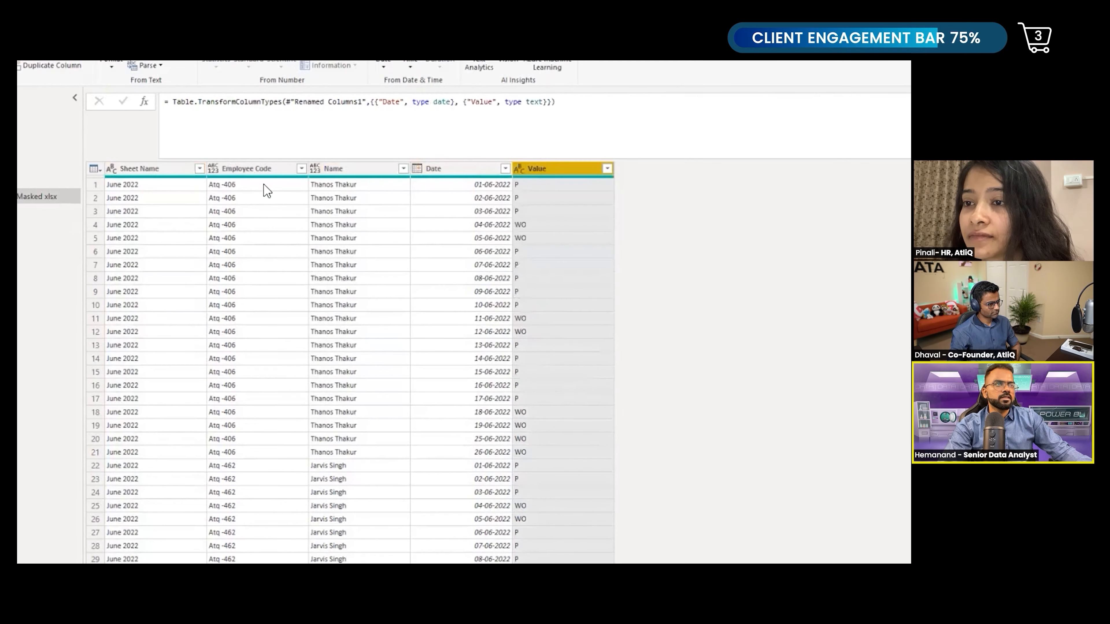
click(214, 169)
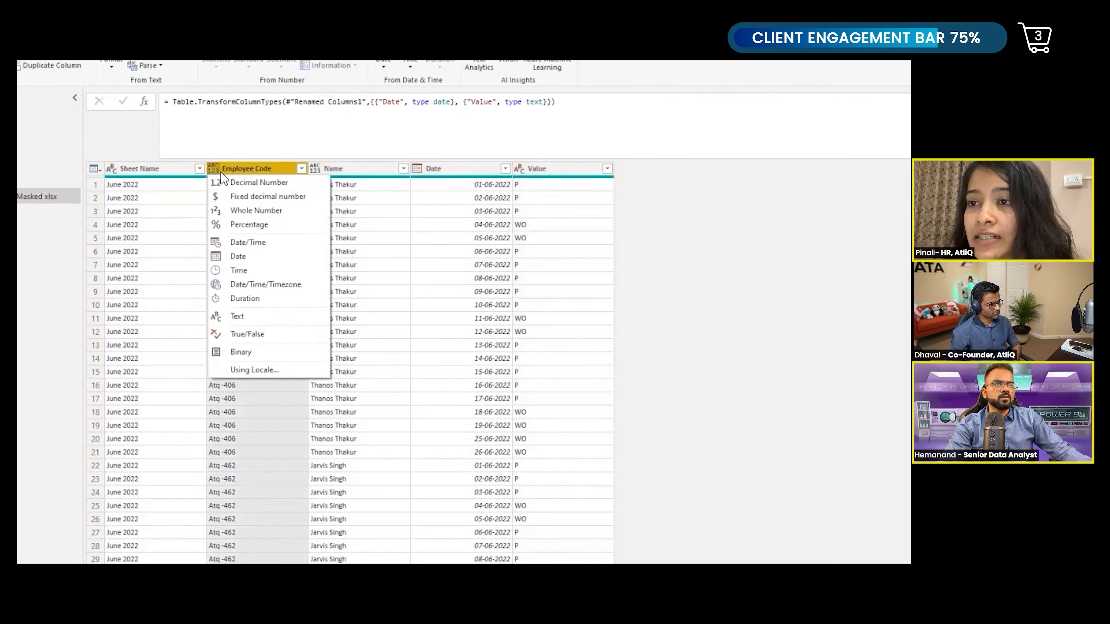
click(255, 315)
click(315, 169)
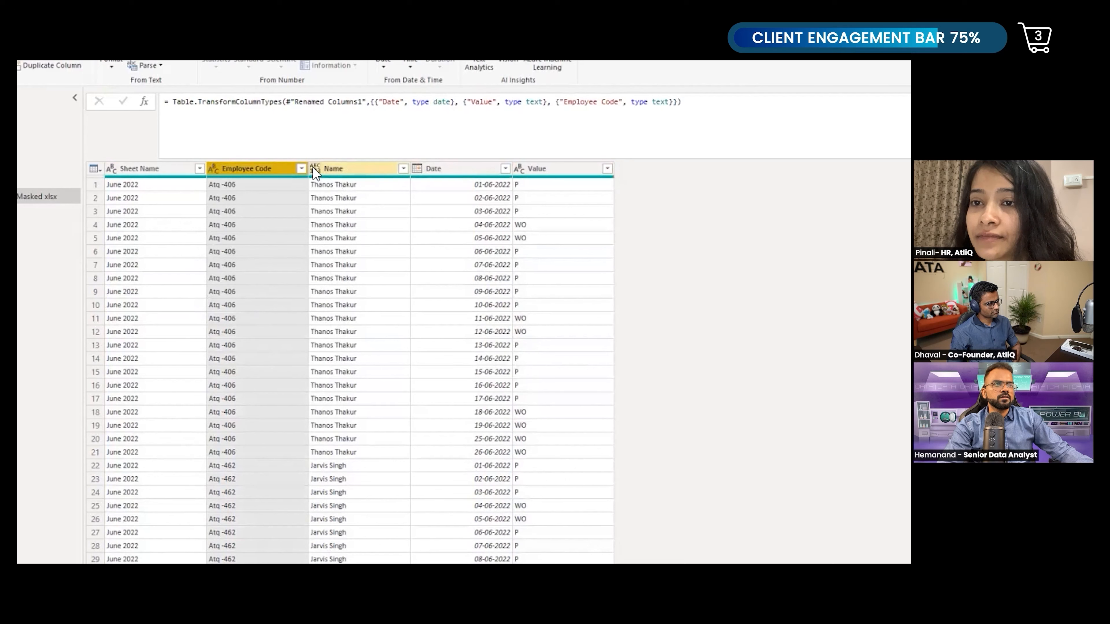
click(363, 316)
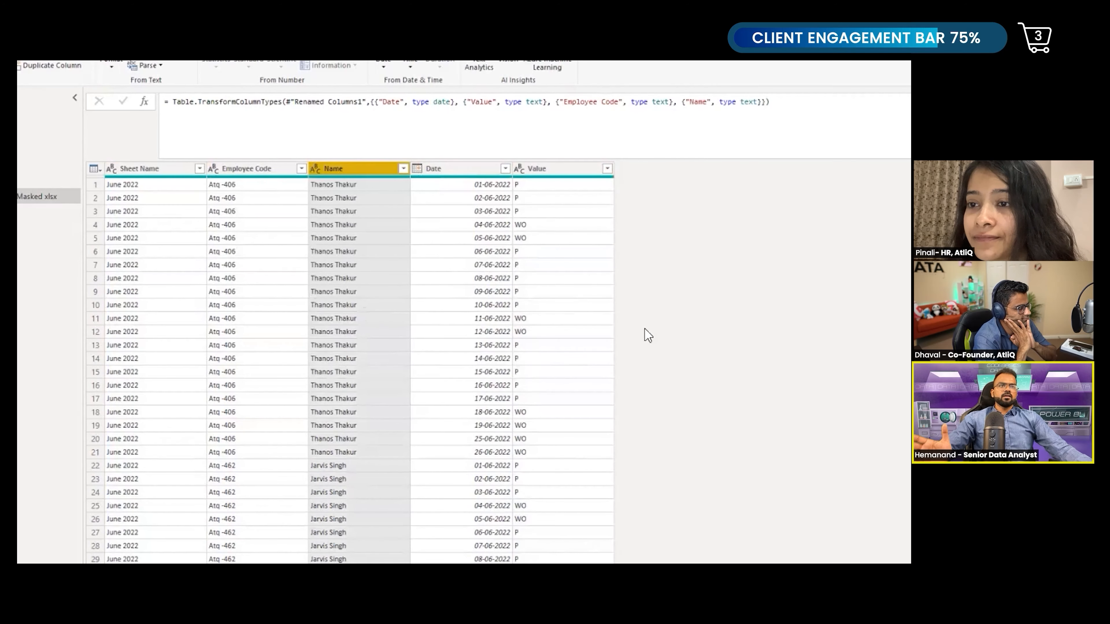
Filter the Sheet Name column to keep only the June 2022 rows
scroll(448, 426, down, 10)
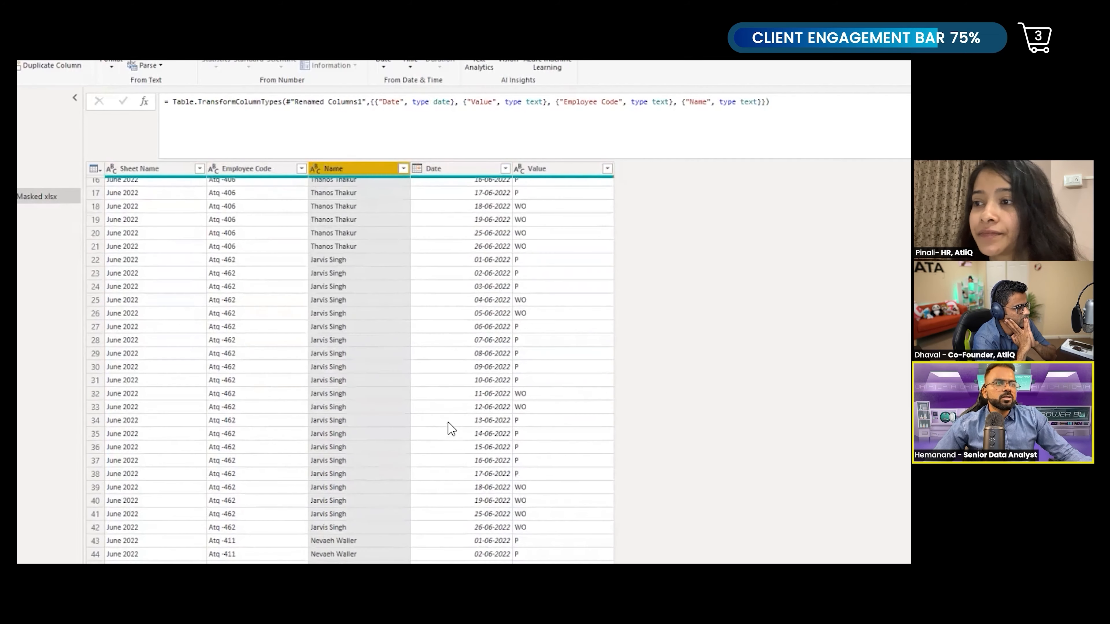
scroll(448, 426, down, 12)
scroll(448, 426, up, 5)
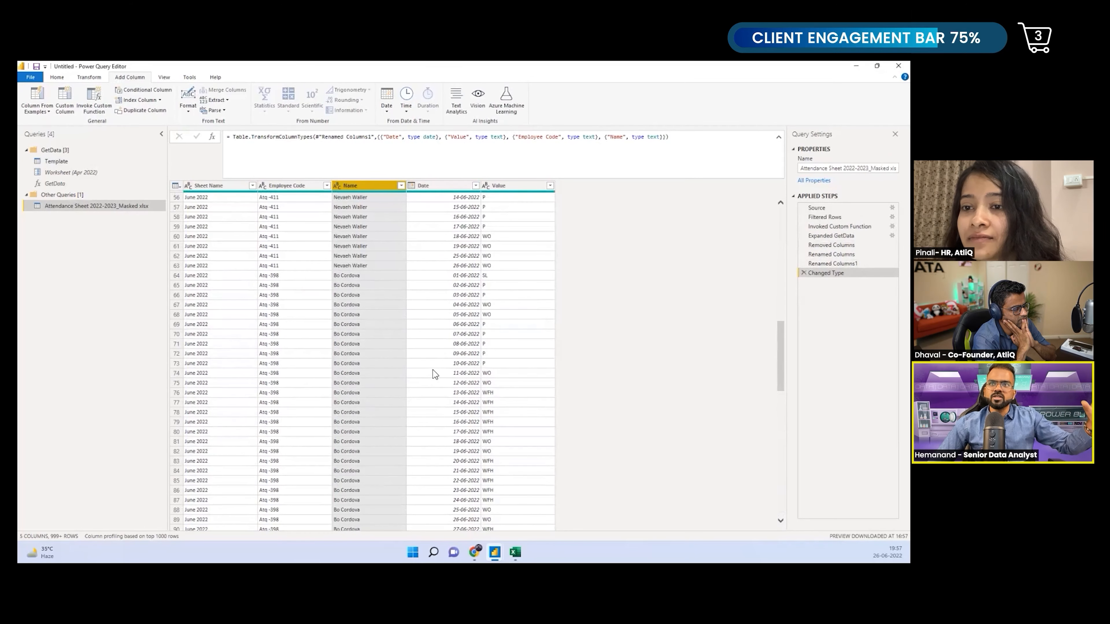
scroll(341, 286, up, 18)
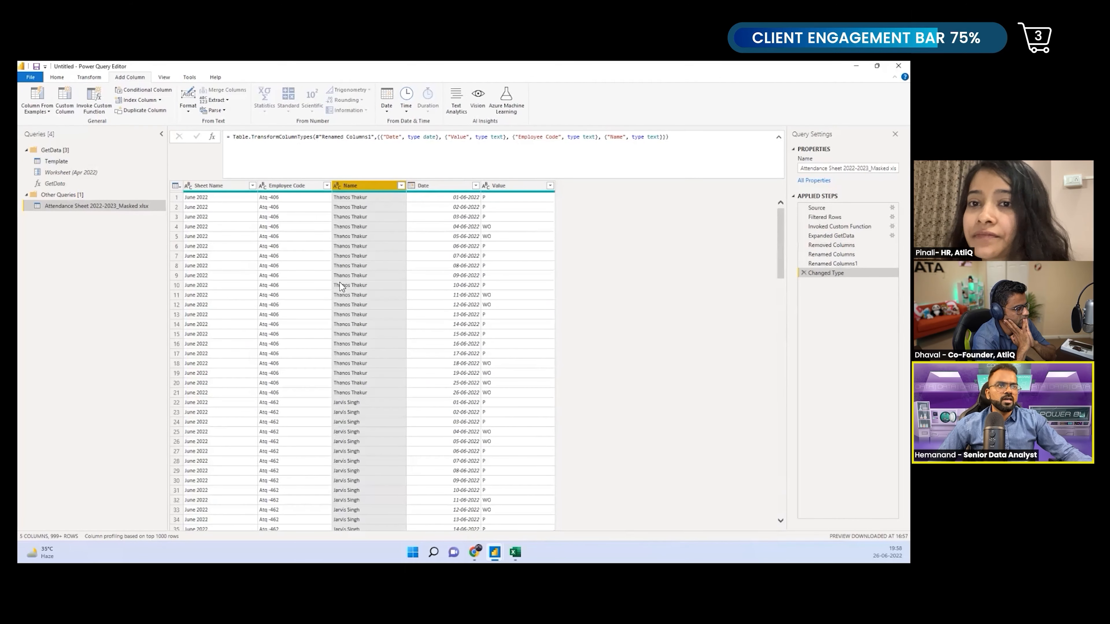
click(252, 186)
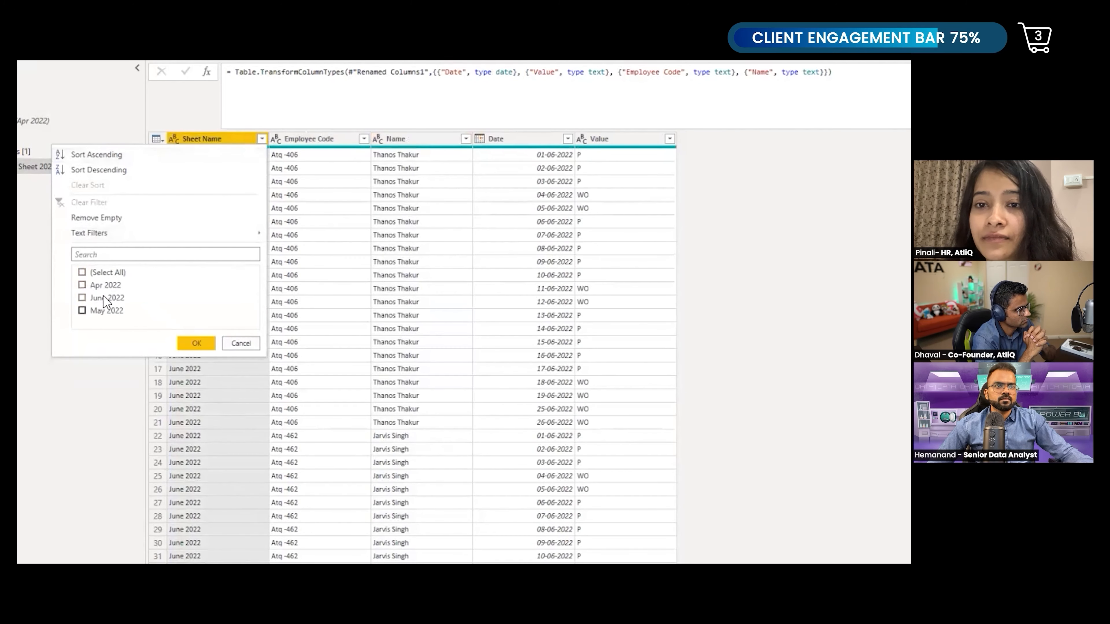
click(188, 342)
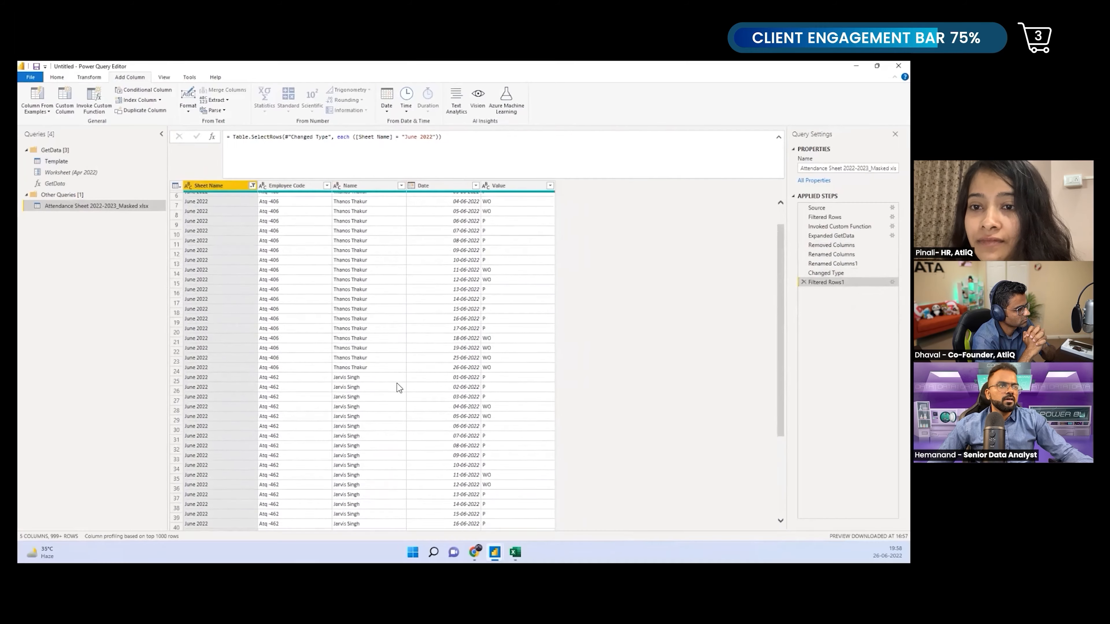
Examine the filtered June 2022 rows, comparing employee codes, dates and attendance values down the table
scroll(398, 387, down, 20)
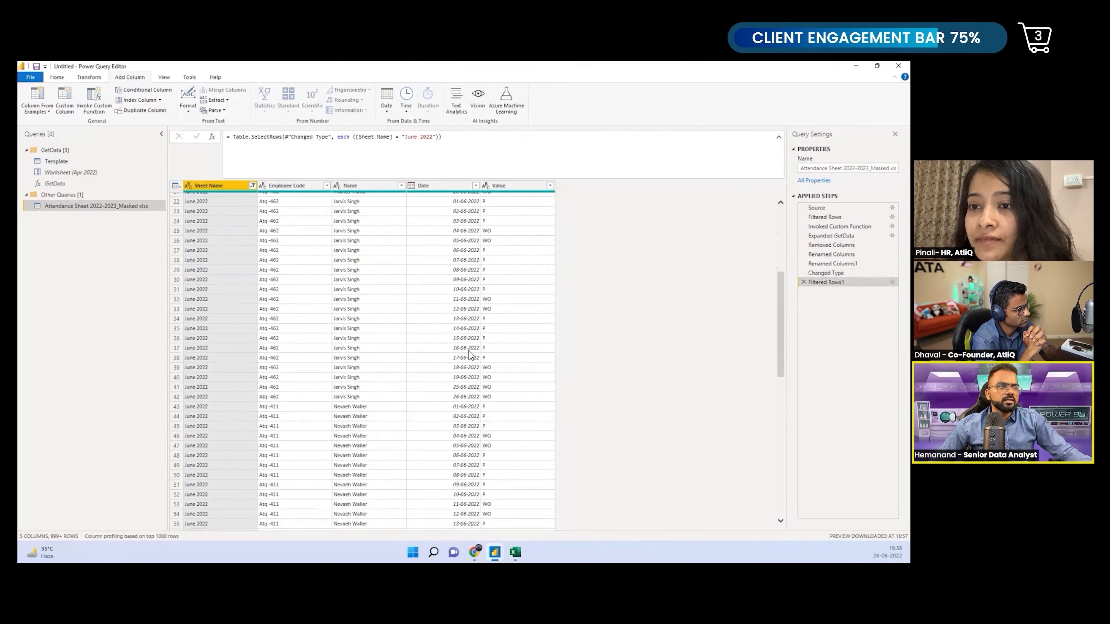
scroll(473, 352, up, 12)
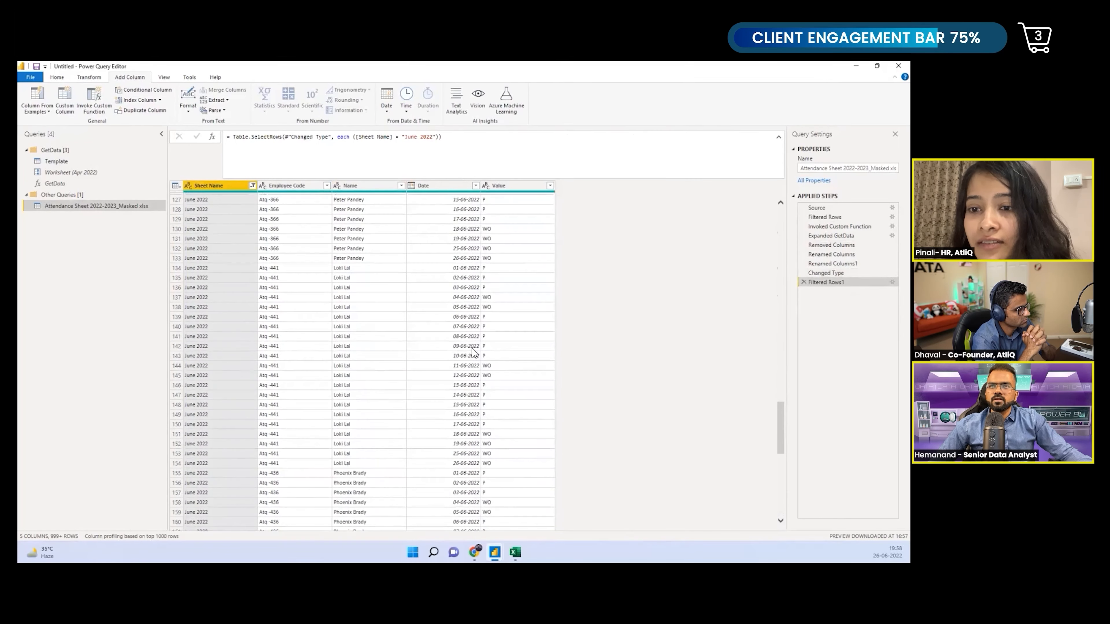
scroll(474, 352, up, 20)
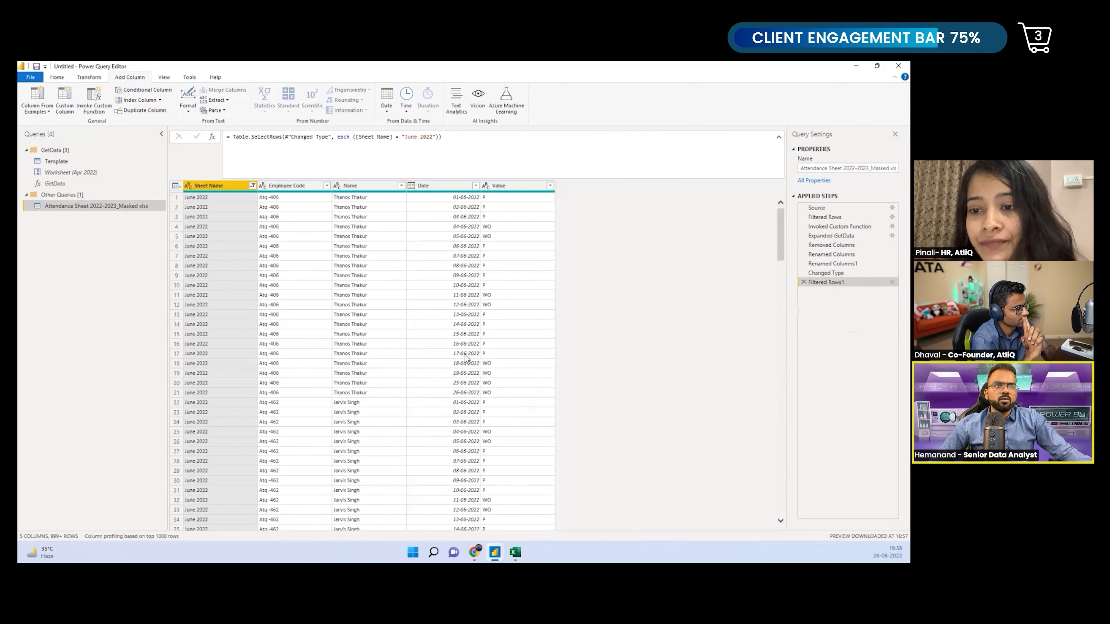
scroll(428, 389, down, 6)
scroll(407, 388, down, 20)
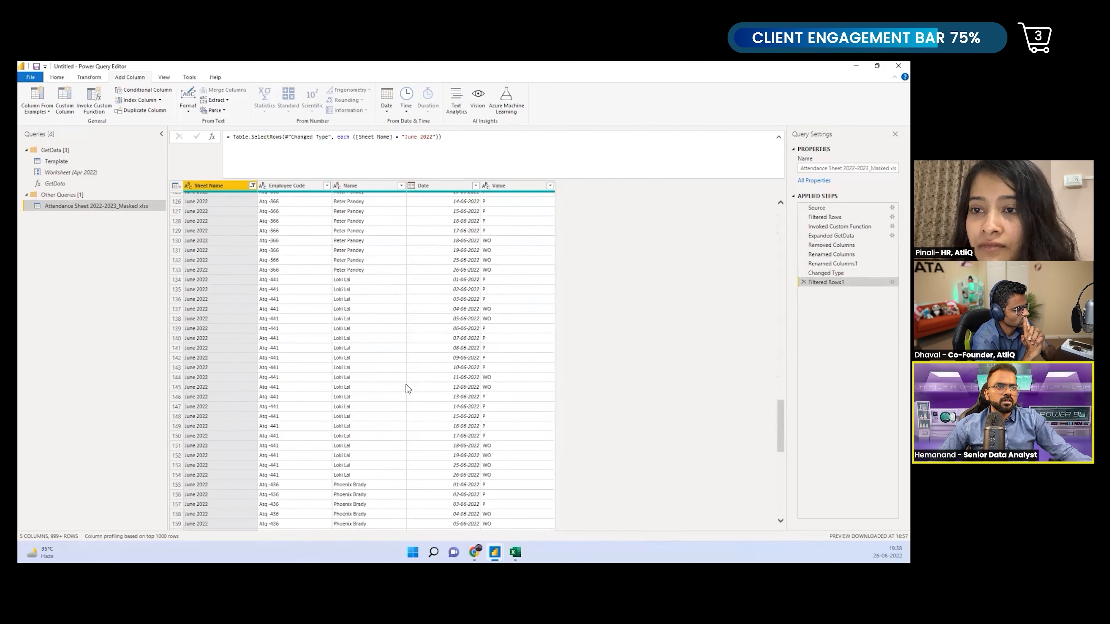
click(289, 369)
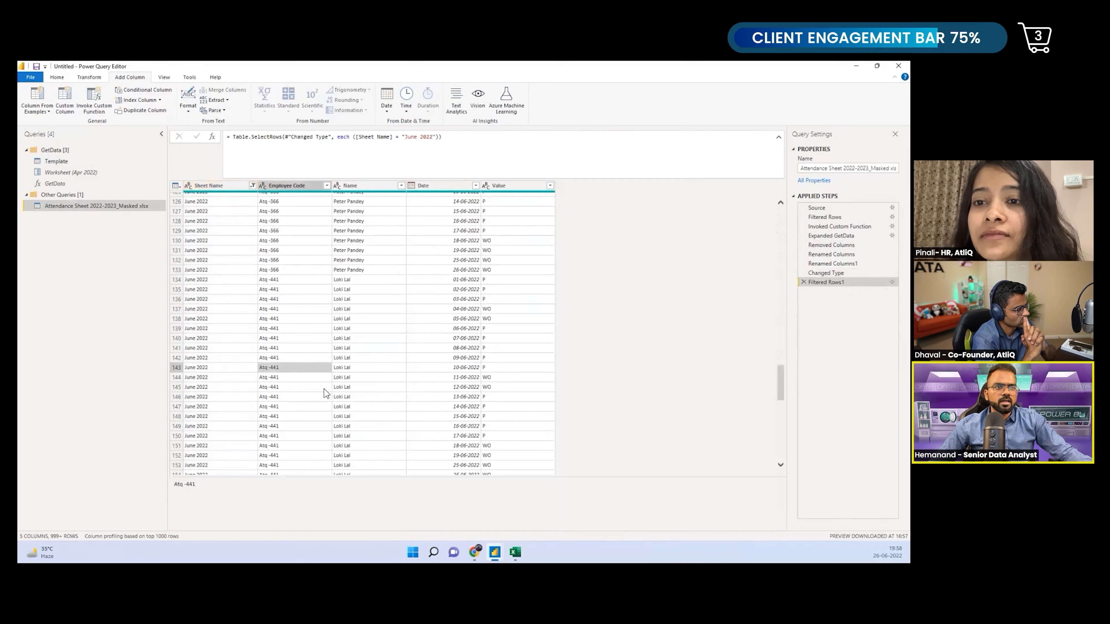
click(462, 369)
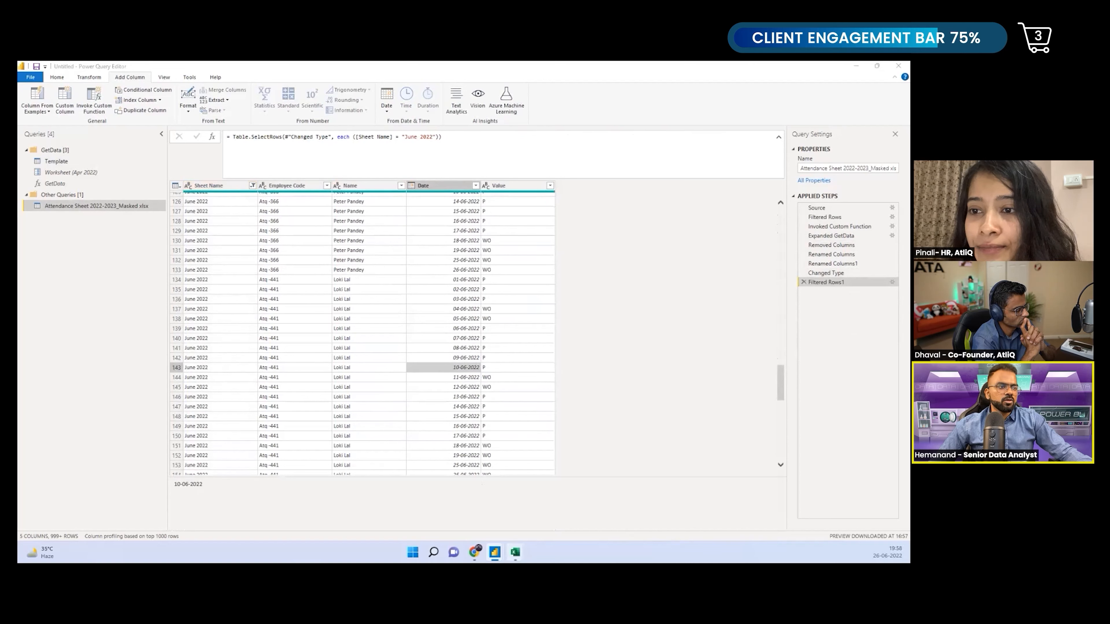
Switch to the attendance workbook in Excel and check the 10 June column against row 9 on the June 2022 sheet
click(515, 552)
click(565, 522)
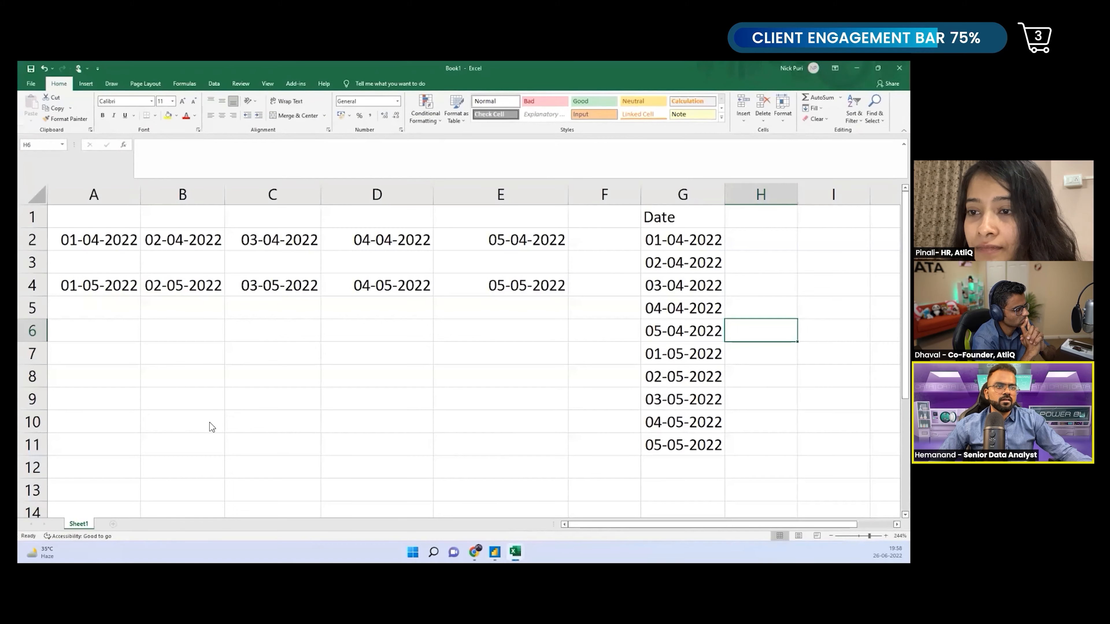
click(510, 550)
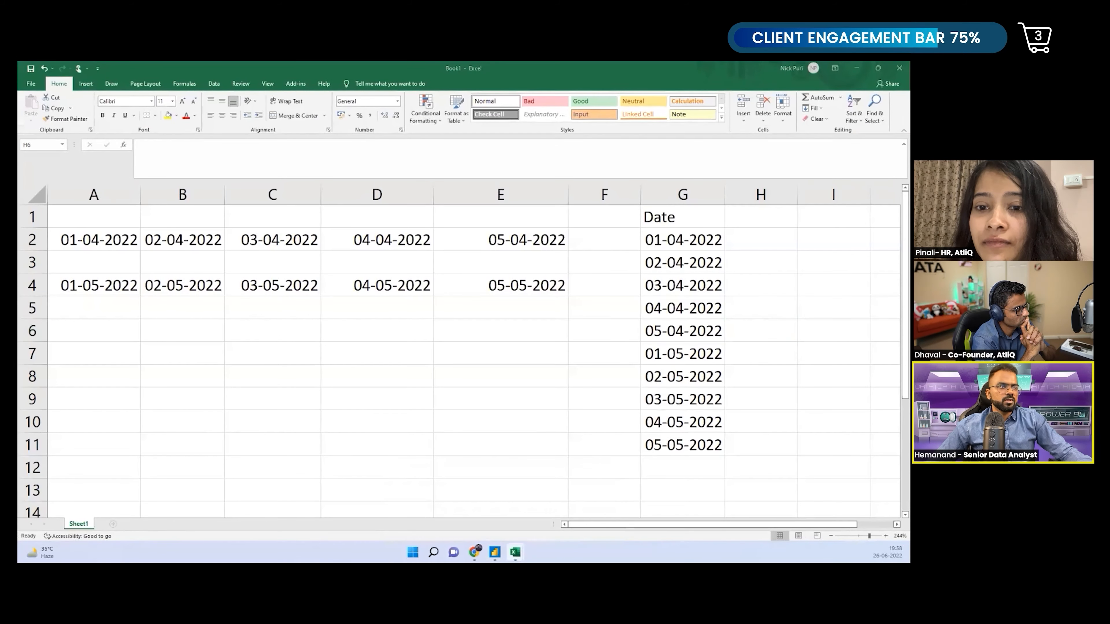
click(471, 510)
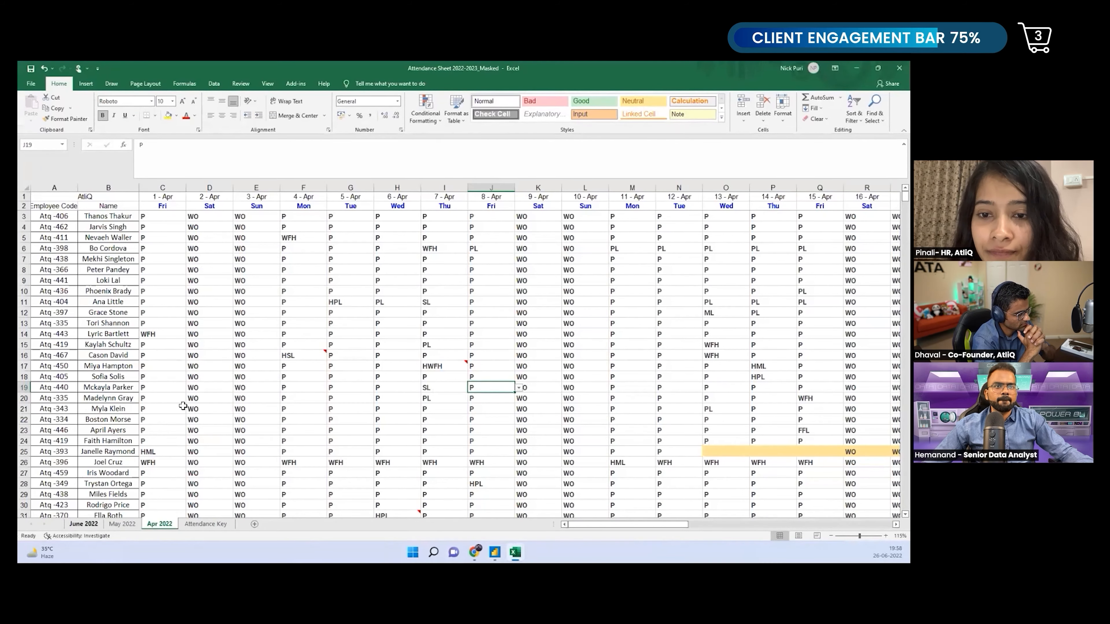
click(83, 524)
scroll(181, 398, down, 15)
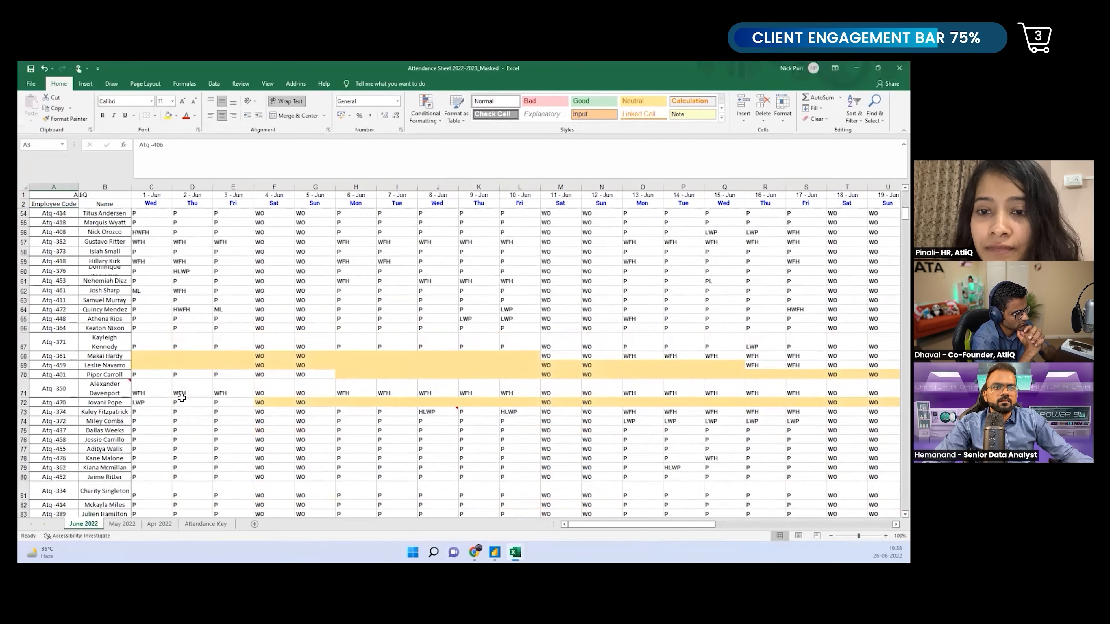
scroll(182, 398, up, 10)
scroll(182, 398, up, 6)
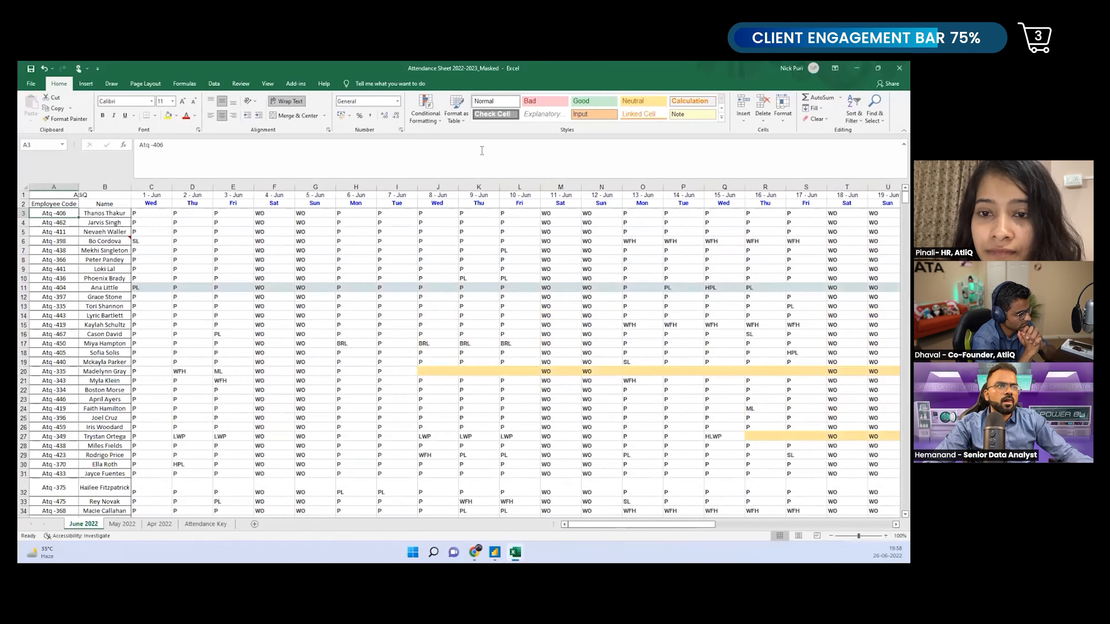
click(532, 187)
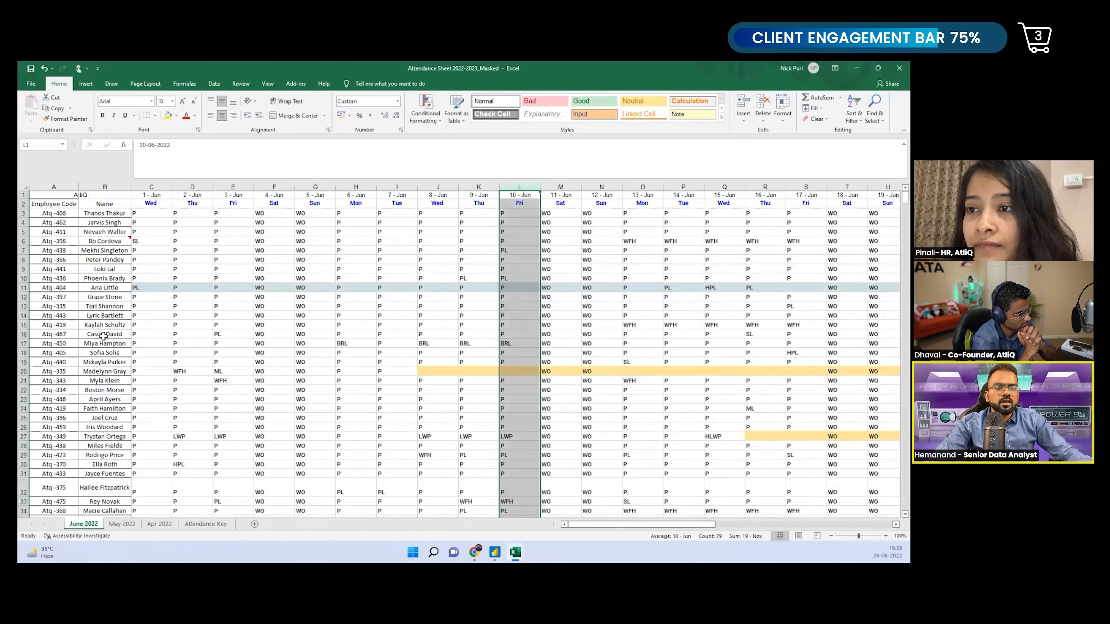
click(24, 268)
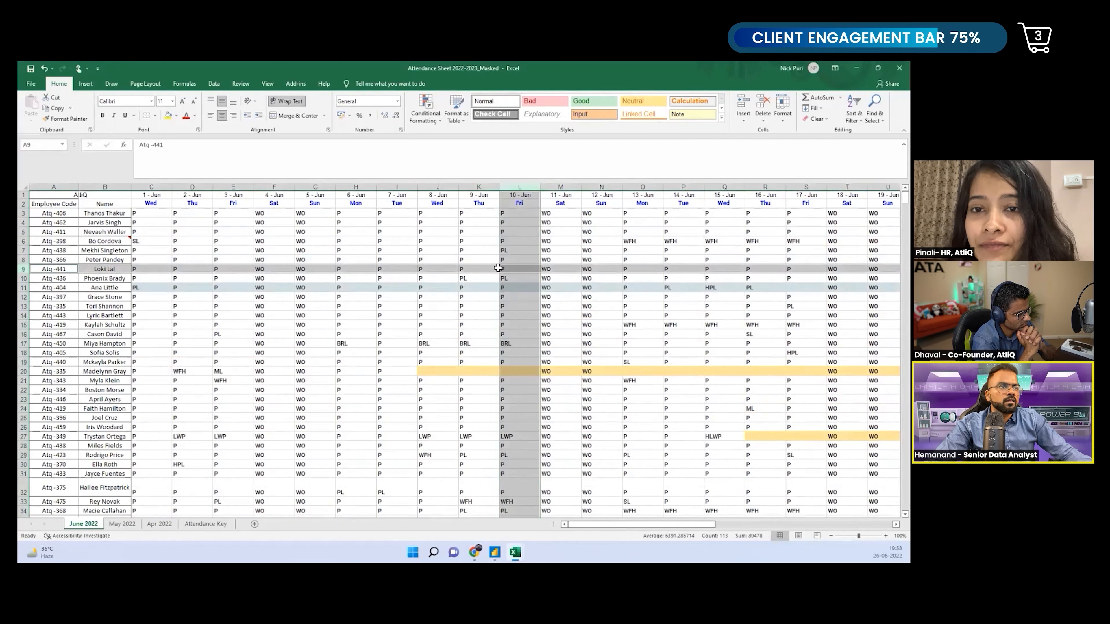
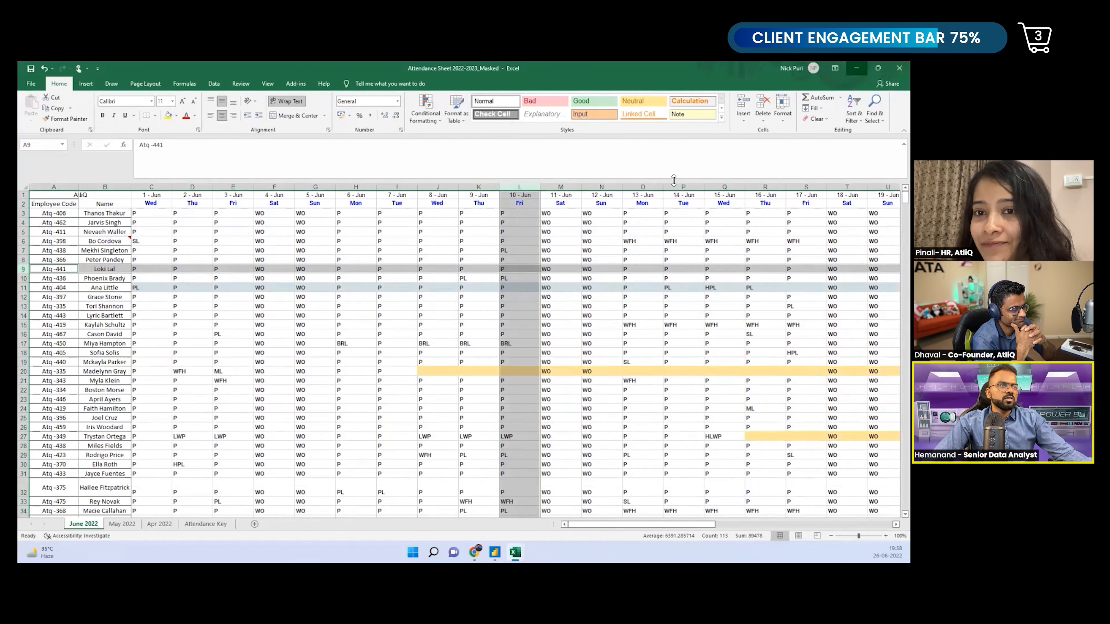
Return to the Power Query Editor and clear the June 2022 filter from the Sheet Name column
click(857, 67)
mouse_move(494, 552)
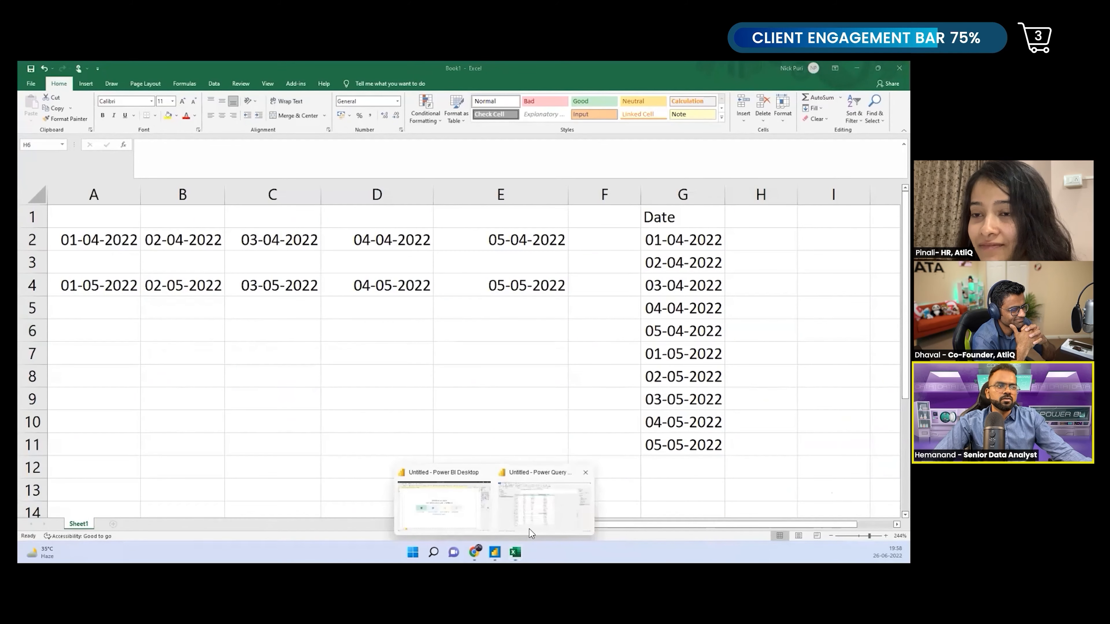
click(529, 530)
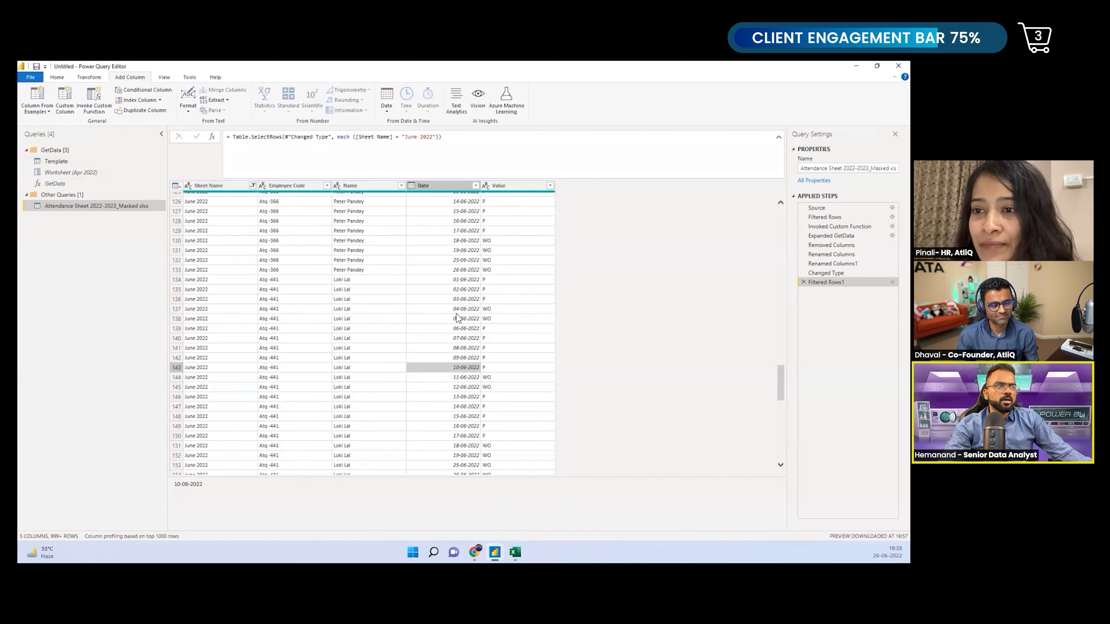
scroll(457, 316, up, 20)
scroll(274, 281, up, 15)
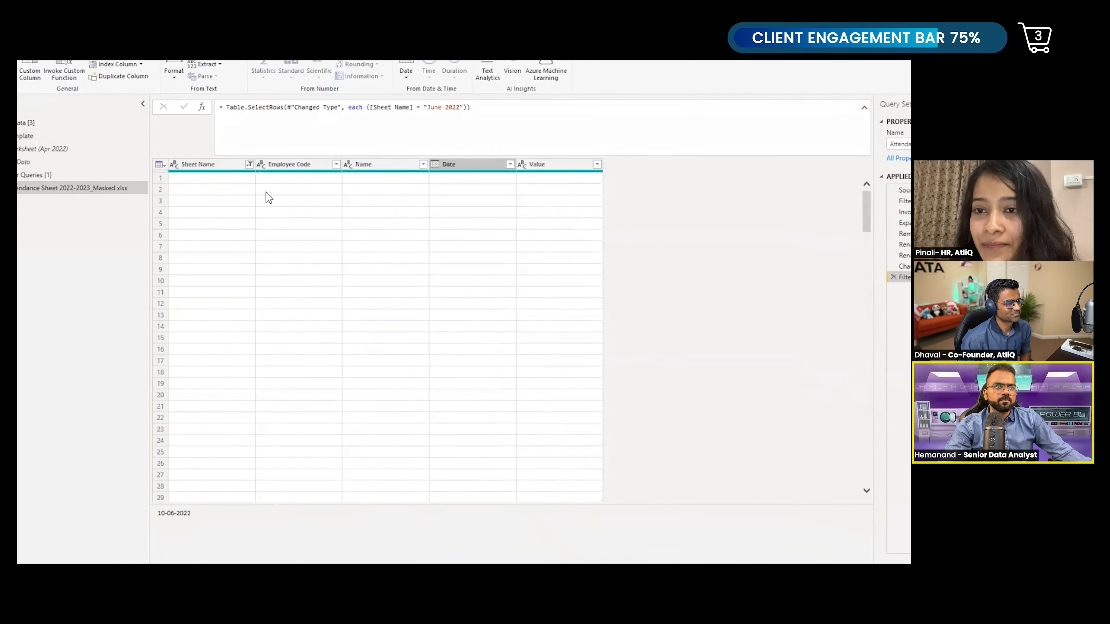
click(253, 186)
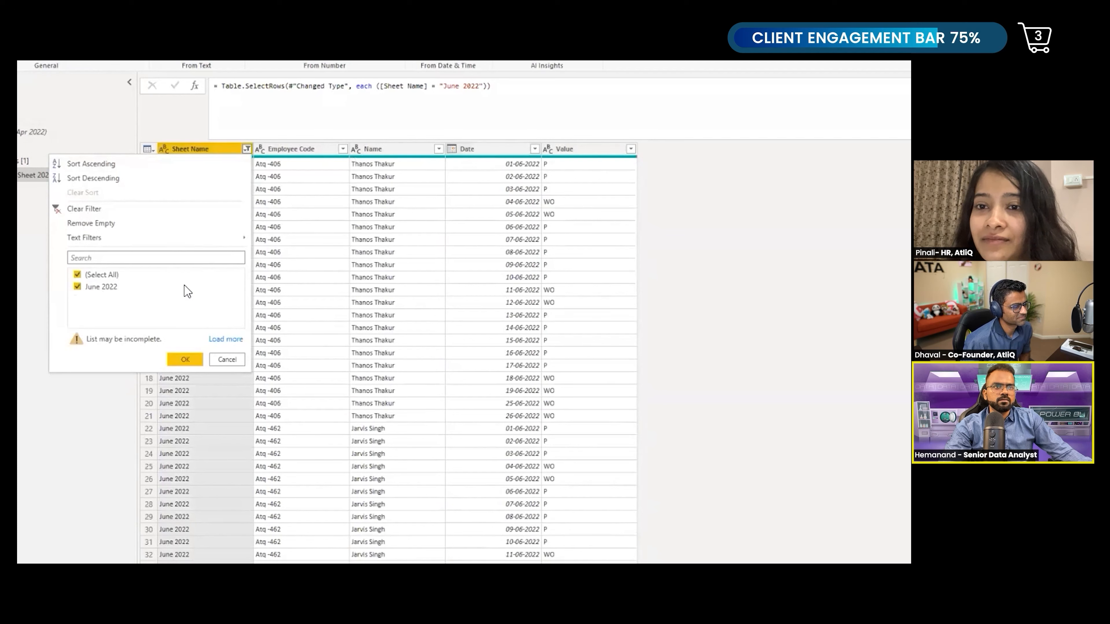
click(87, 209)
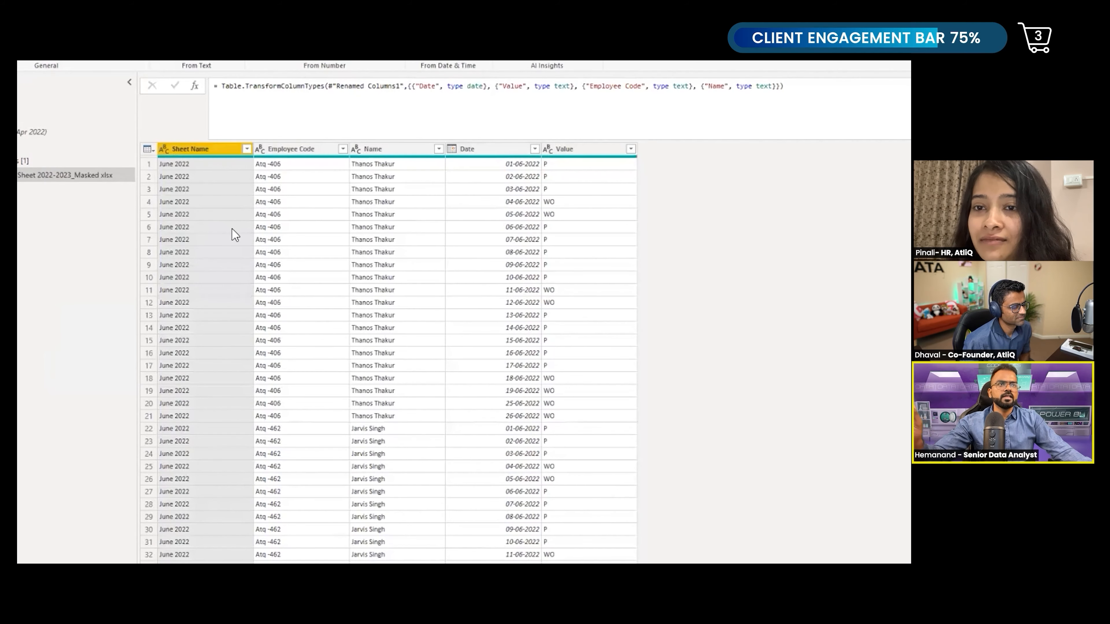
Load the full list of Sheet Name values and filter the column to keep only May 2022
click(247, 147)
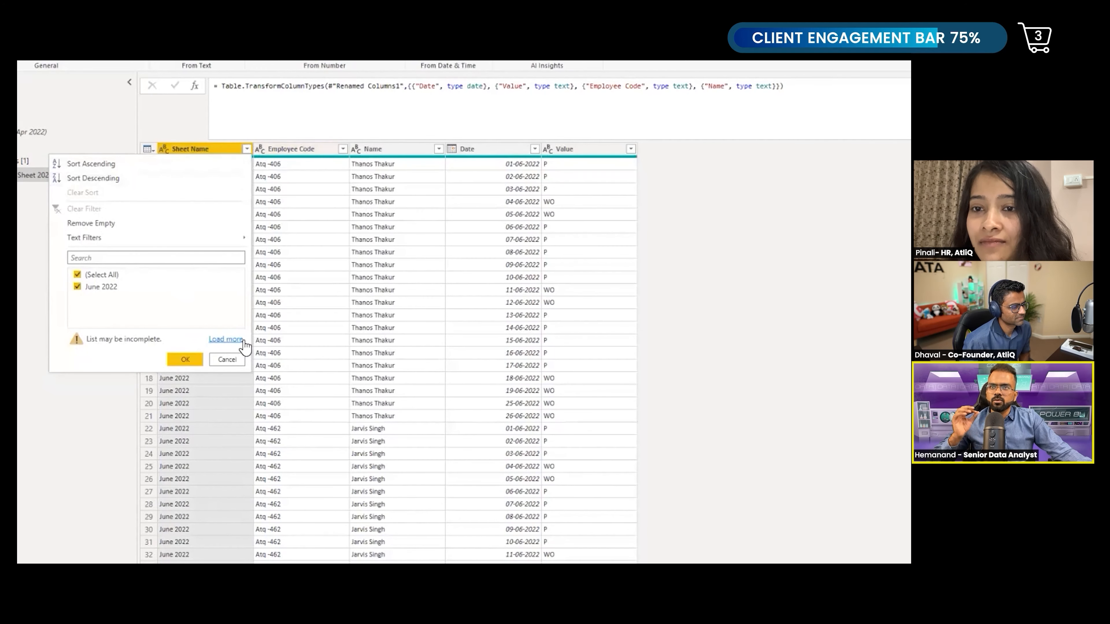
click(231, 342)
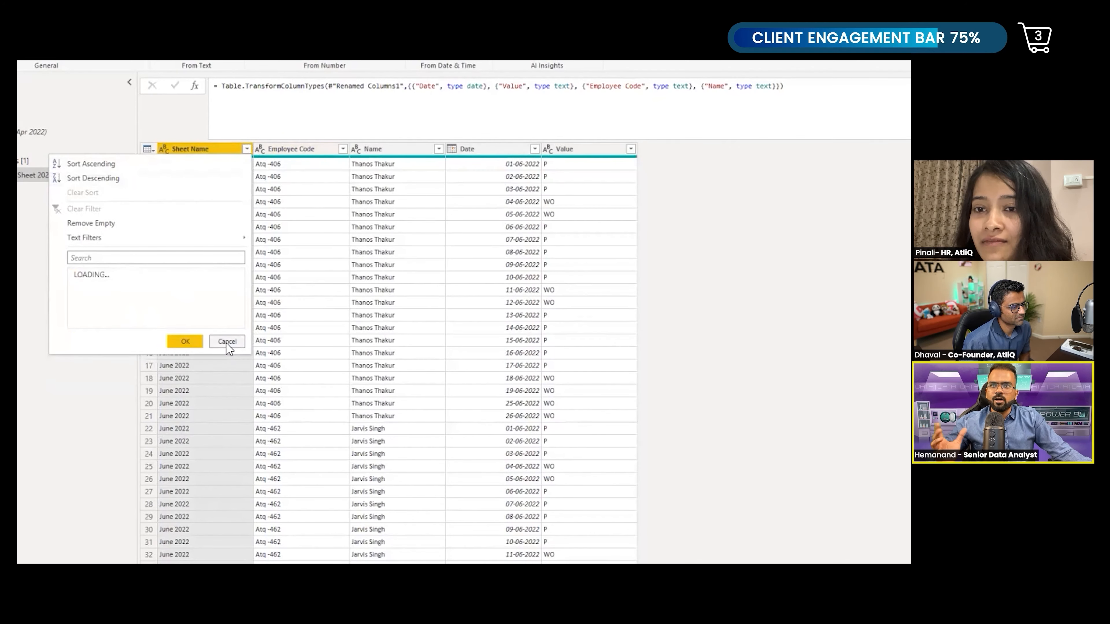
click(100, 274)
click(101, 311)
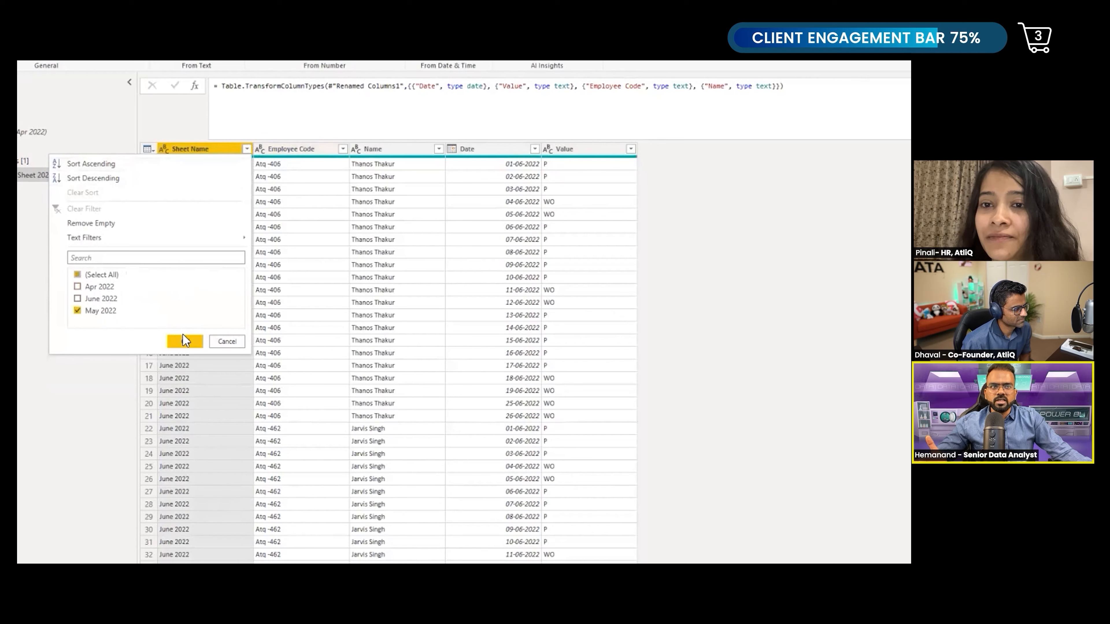
click(185, 341)
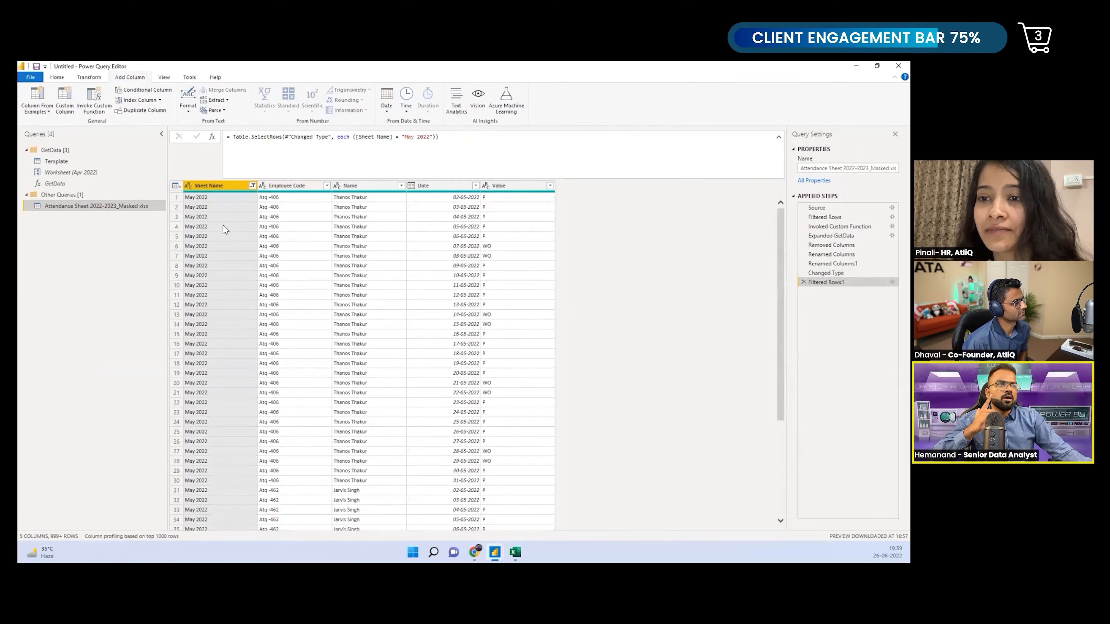
Compare the first filtered May date with the first date column on the May 2022 sheet of the Excel attendance workbook
click(447, 200)
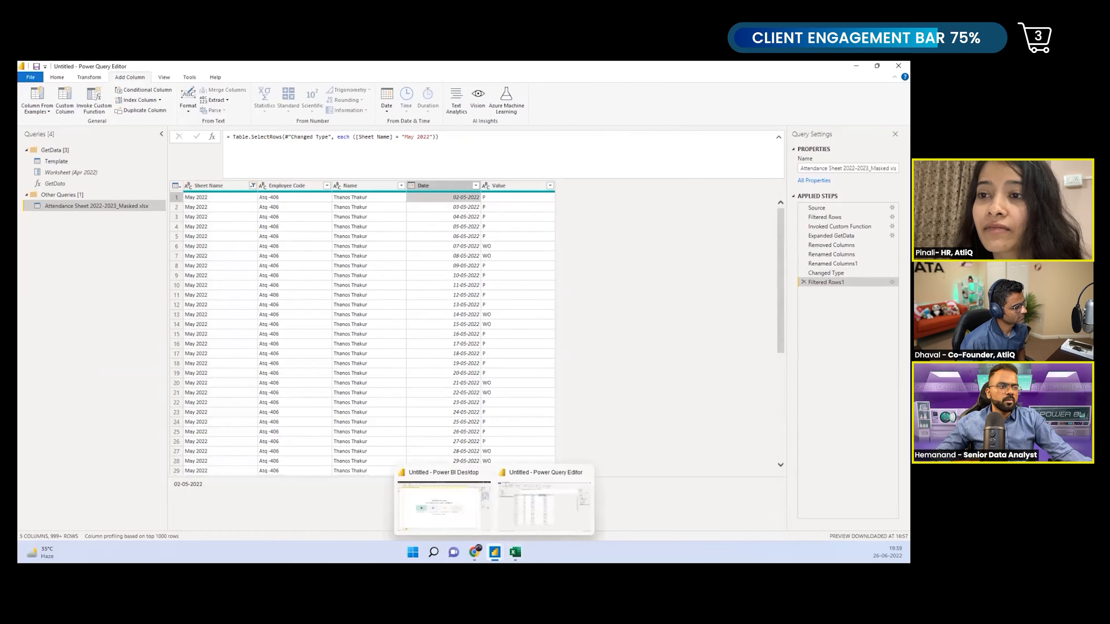
click(515, 551)
click(482, 530)
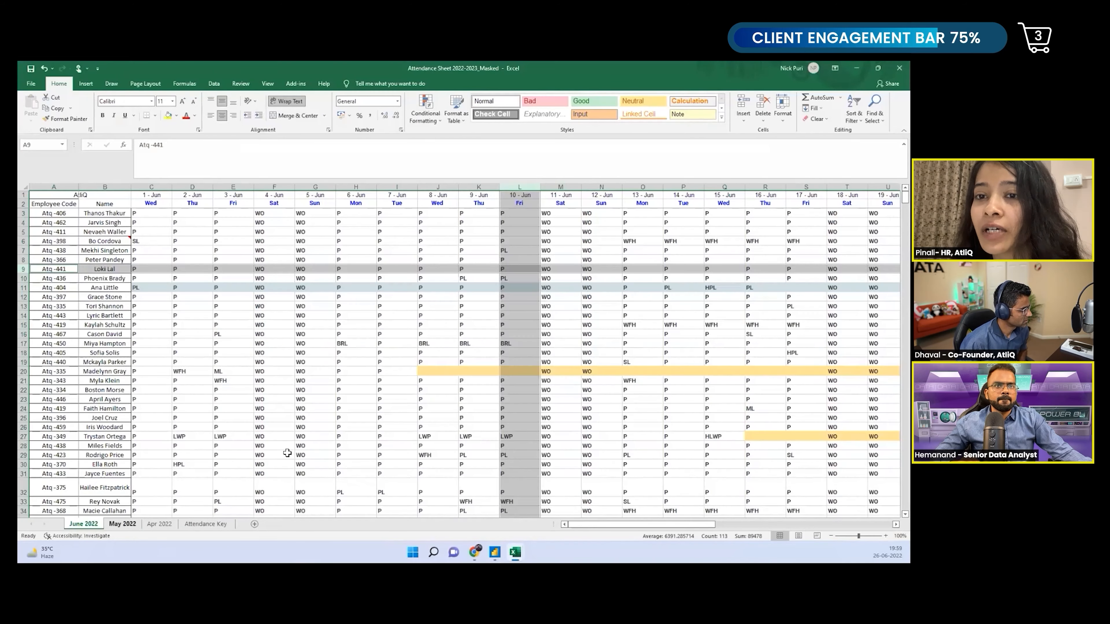
click(123, 524)
click(287, 453)
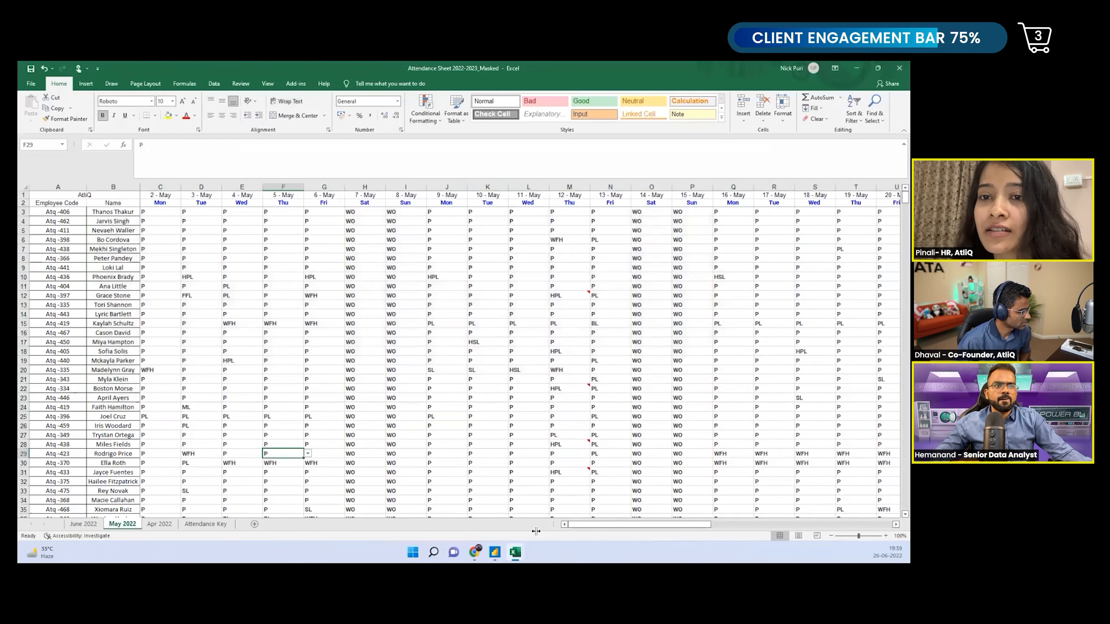
click(164, 186)
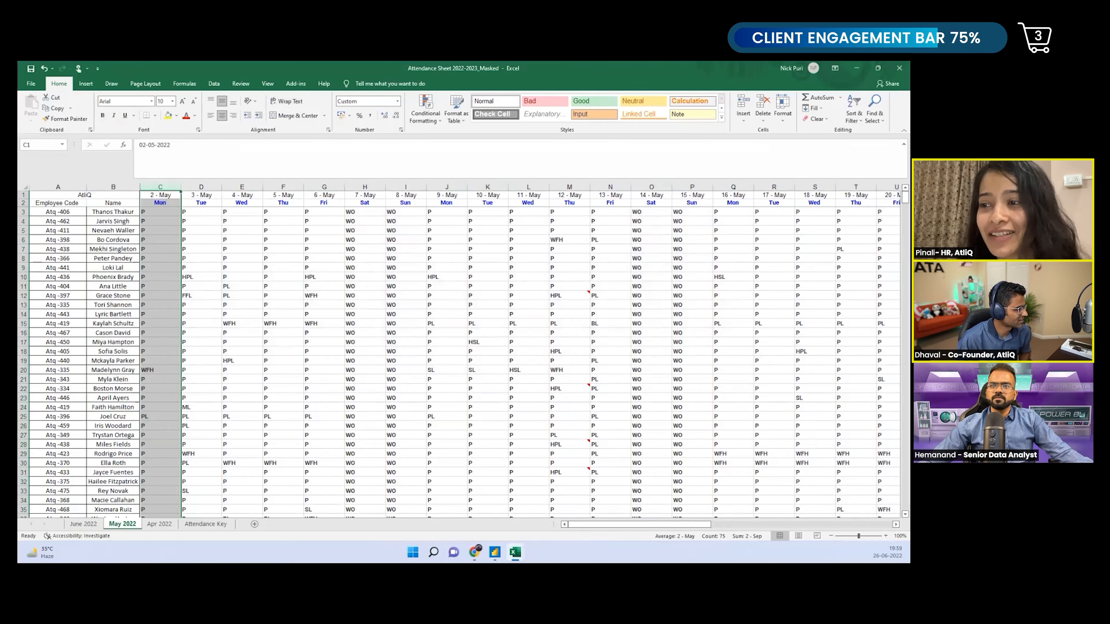
drag(614, 525, 610, 524)
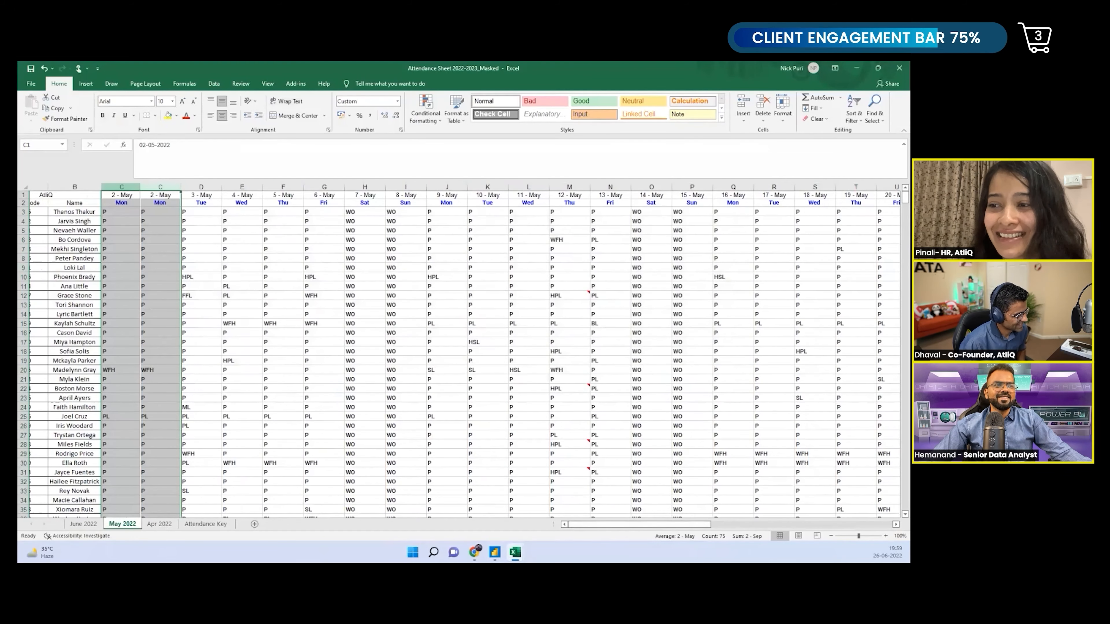
Switch back to the Power Query Editor, clear the May 2022 filter from the Sheet Name column and look through the combined rows
click(494, 552)
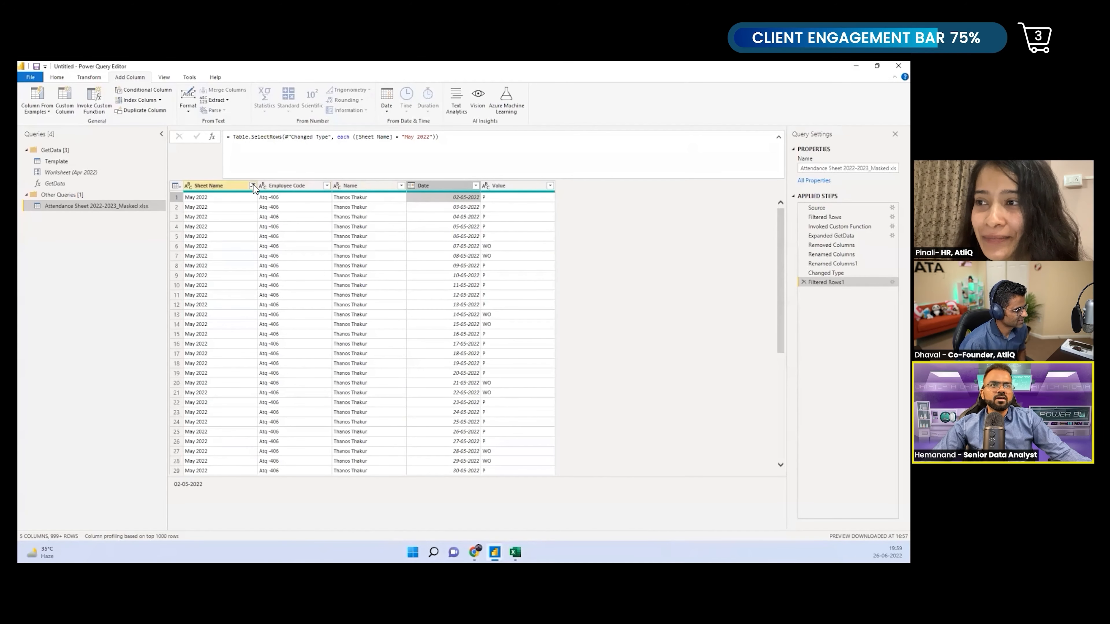
click(253, 185)
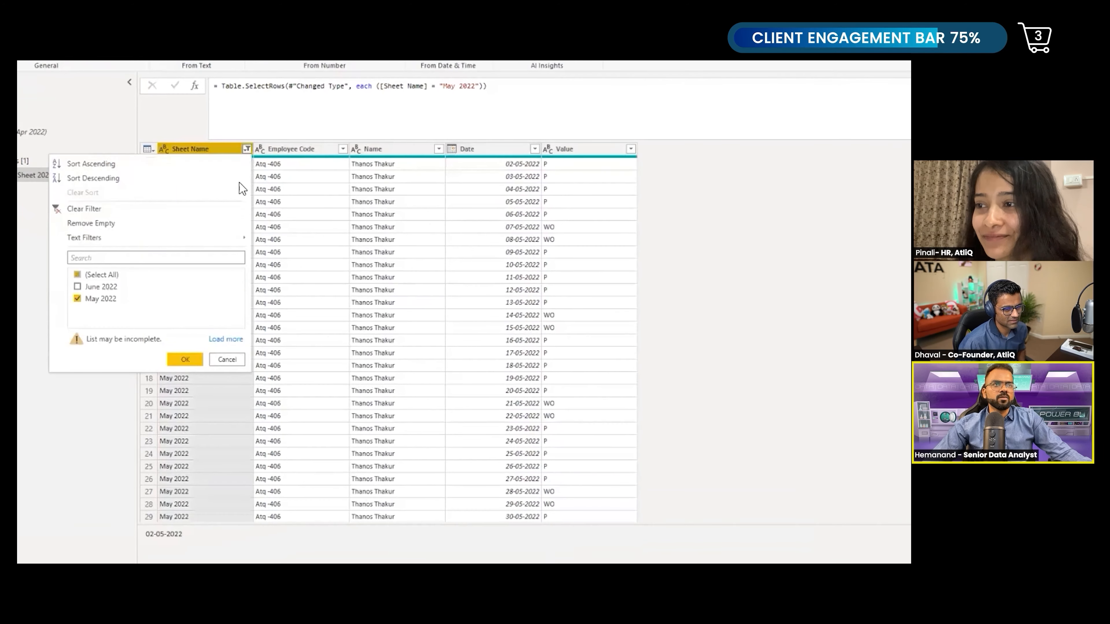
click(91, 208)
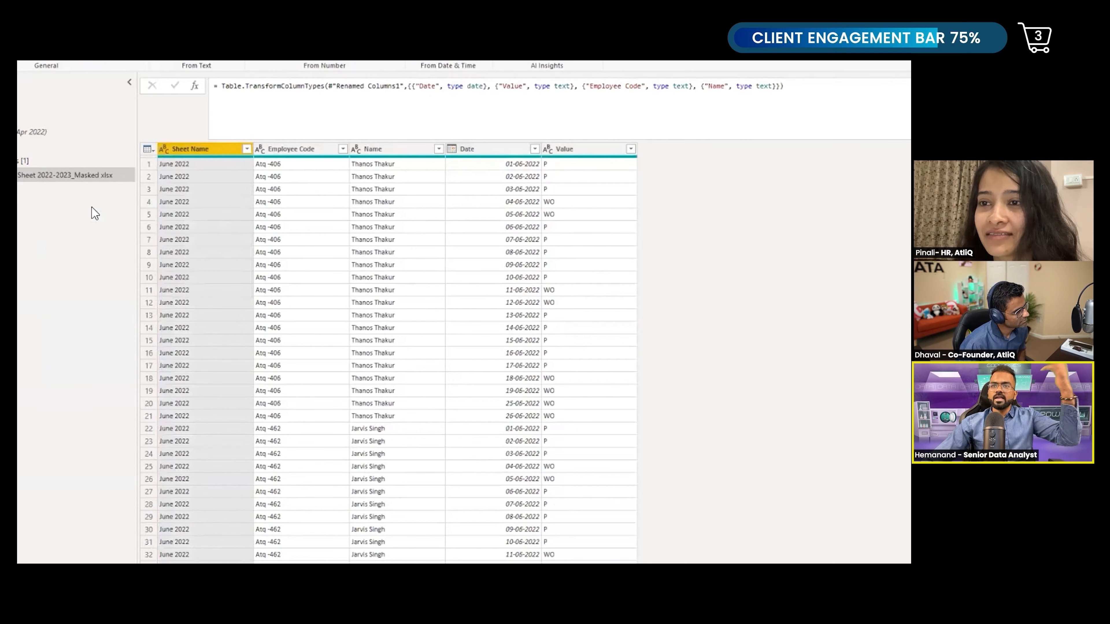
scroll(424, 401, down, 3)
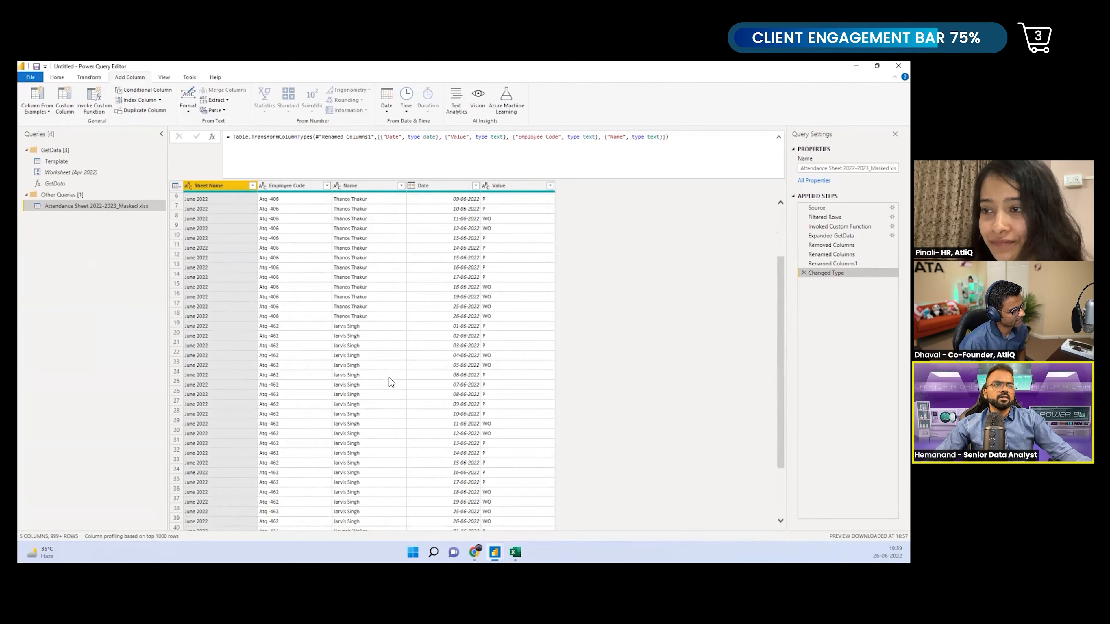
scroll(391, 382, down, 20)
scroll(391, 381, down, 15)
scroll(391, 382, up, 13)
Disable loading of the Template query into the report
click(56, 161)
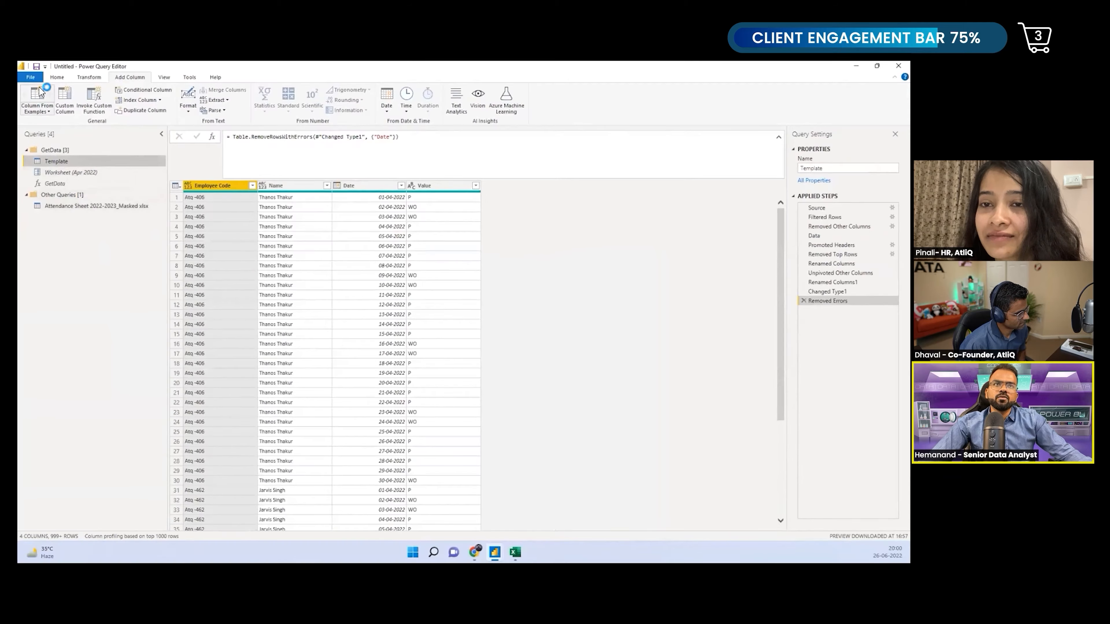
click(32, 98)
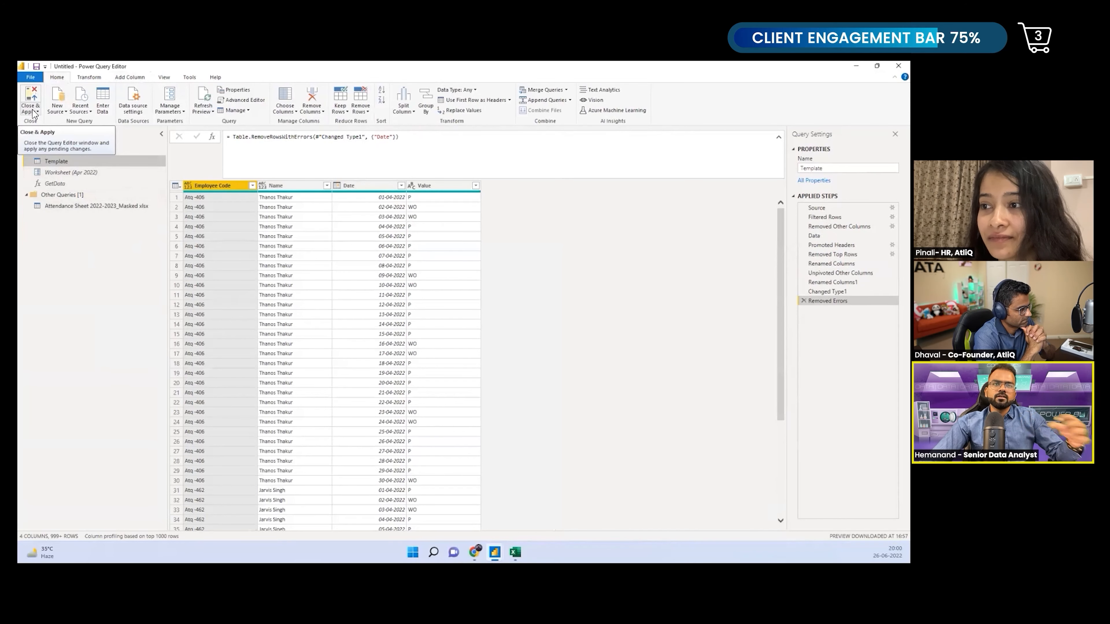
right_click(103, 158)
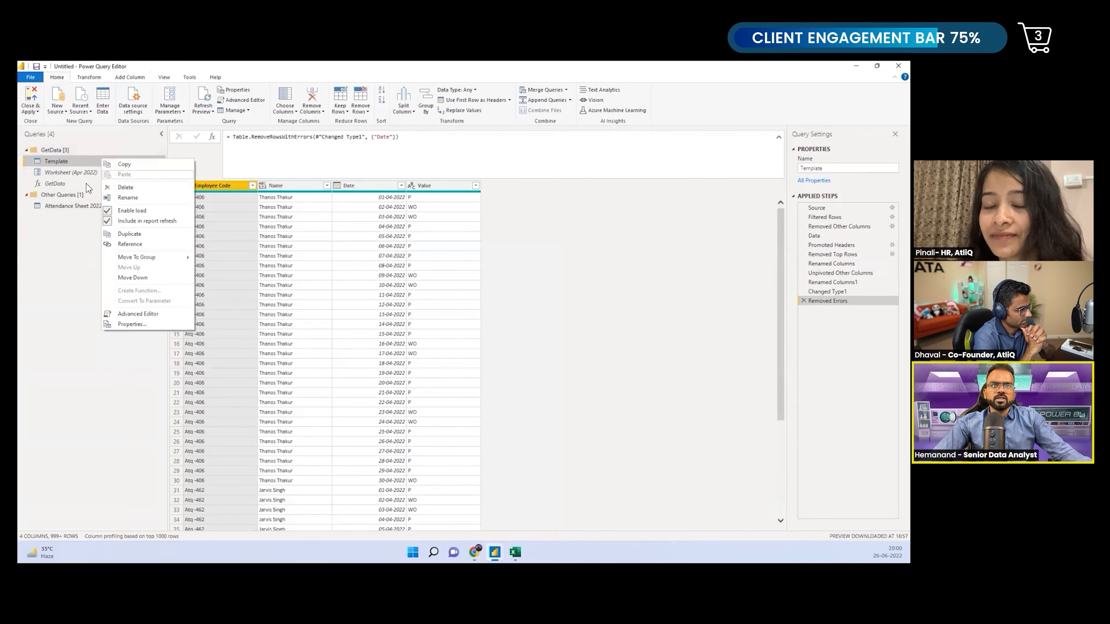
click(123, 212)
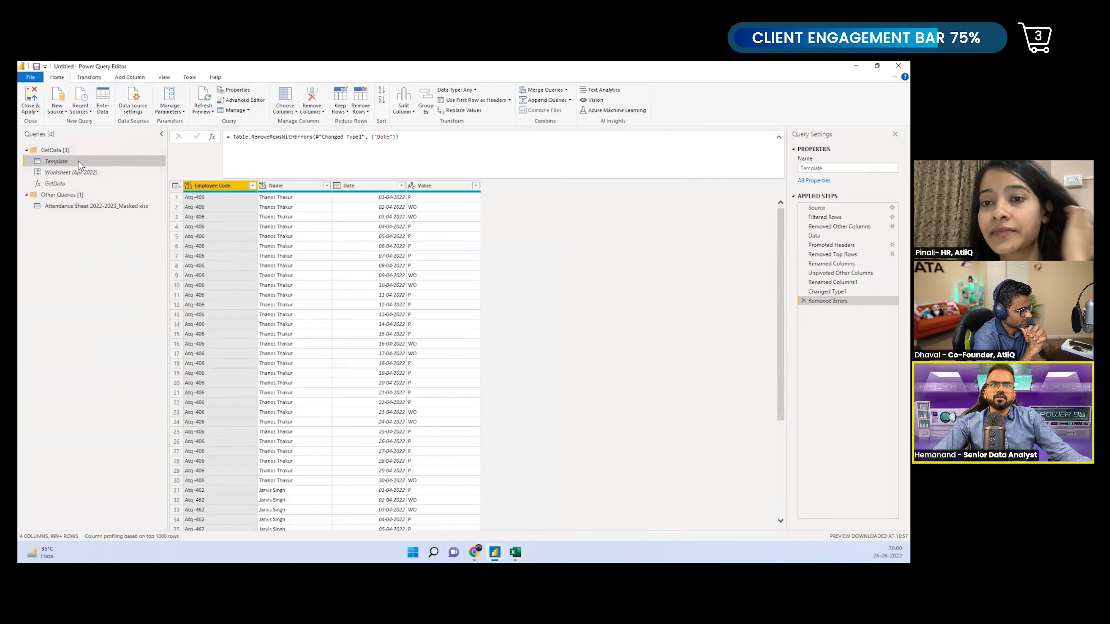
right_click(80, 165)
click(119, 217)
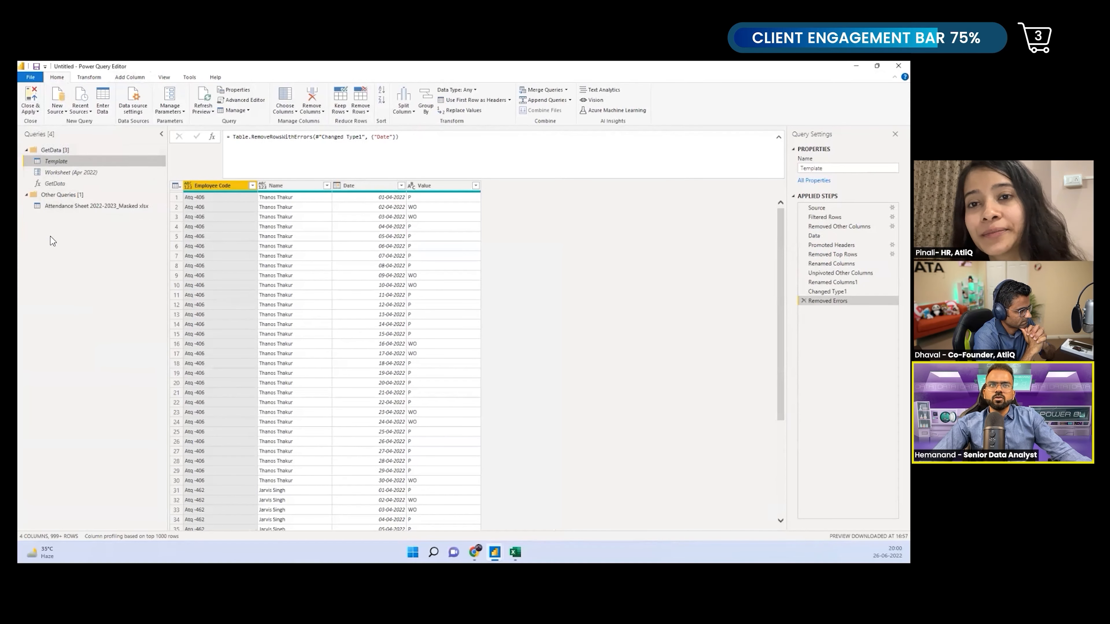
Rename the Attendance Sheet 2022-2023_Masked xlsx query as Final Data
click(69, 203)
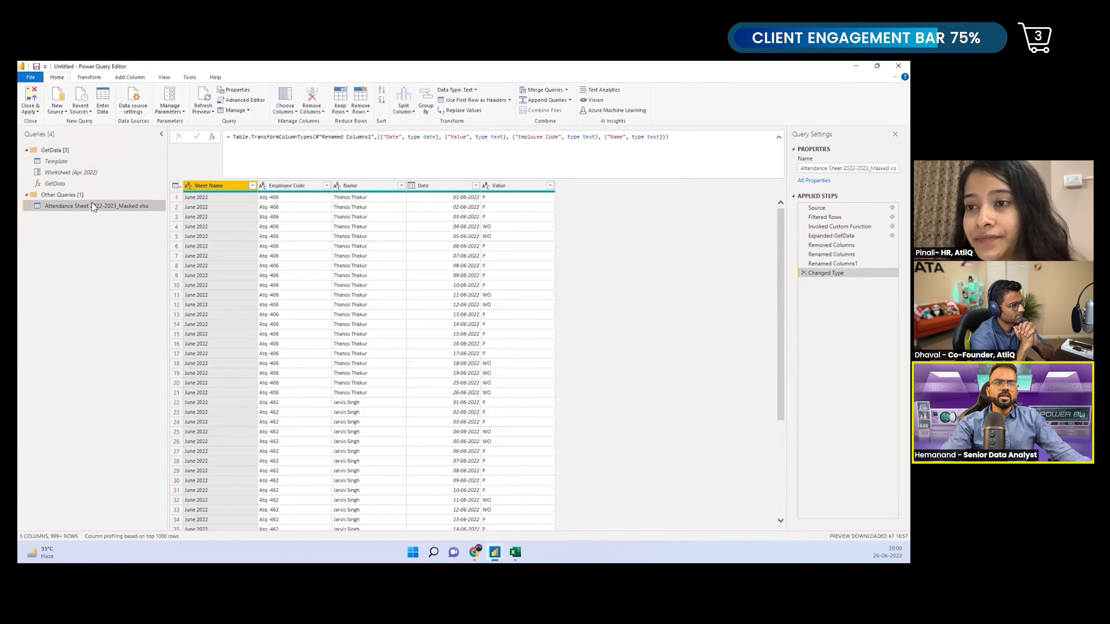
right_click(92, 205)
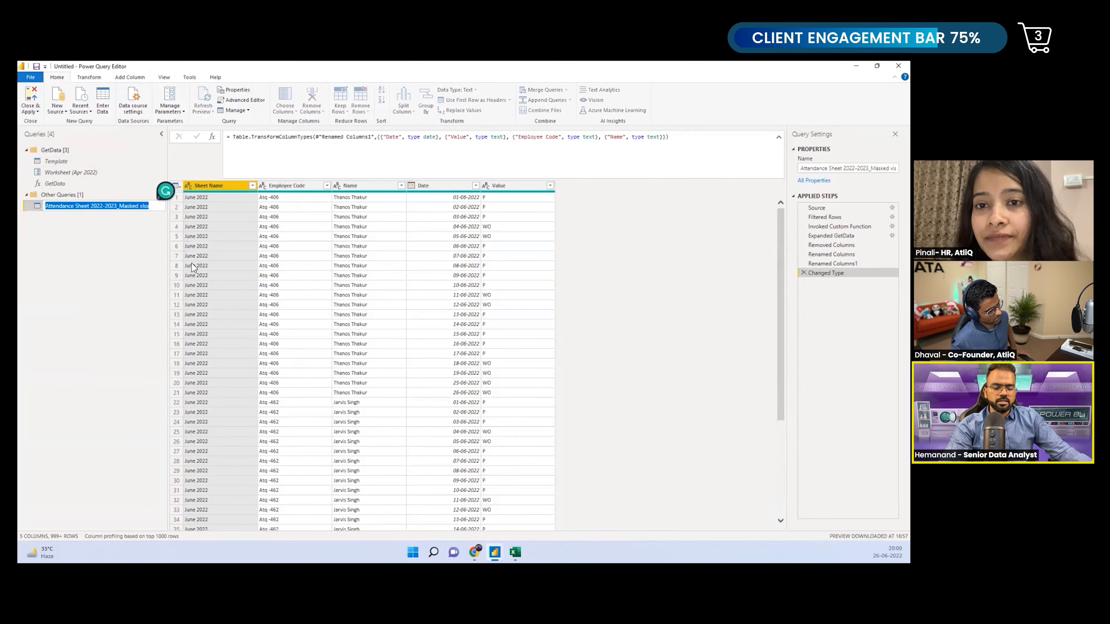
text(Combined)
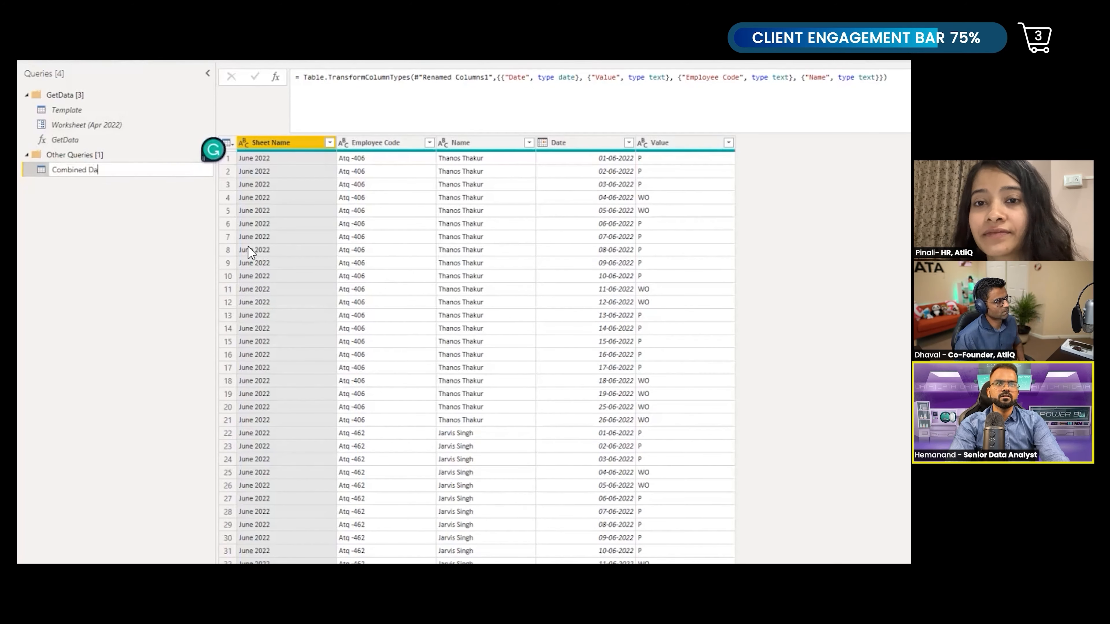
key(ctrl+a)
key(BackSpace)
text(Final Data)
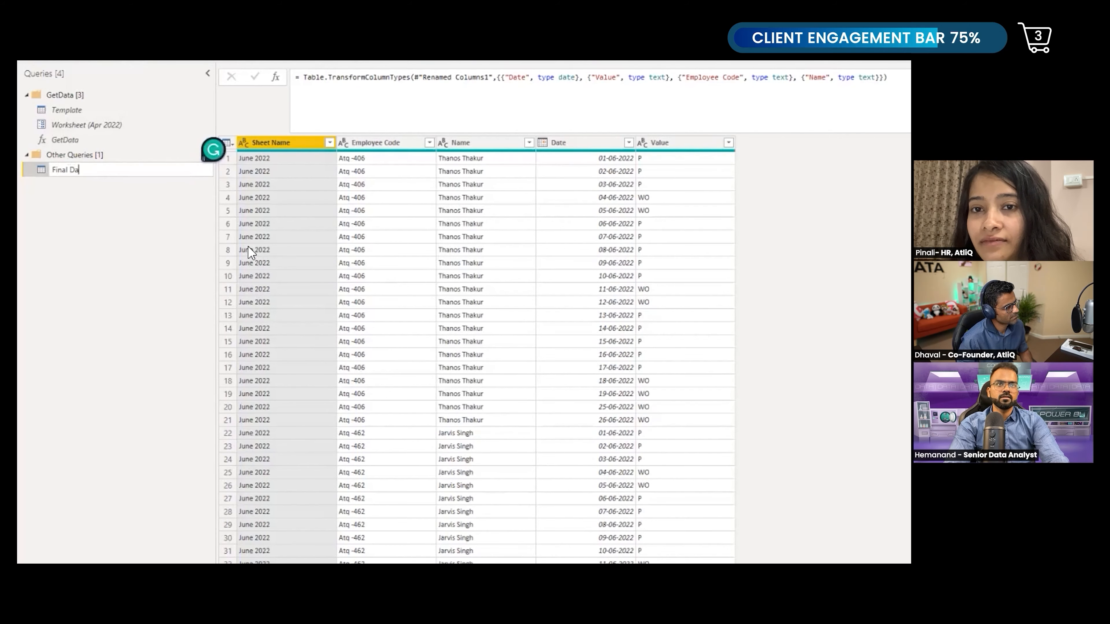
key(Return)
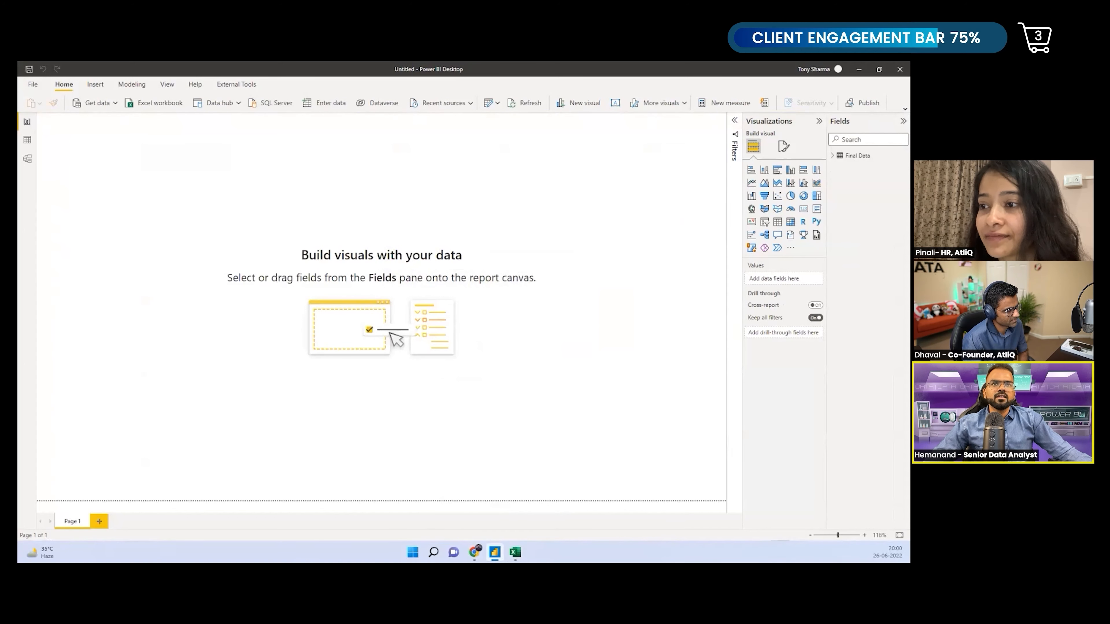
Show the Final Data table's rows in Power BI Desktop and check which months its Sheet Name column contains
click(27, 140)
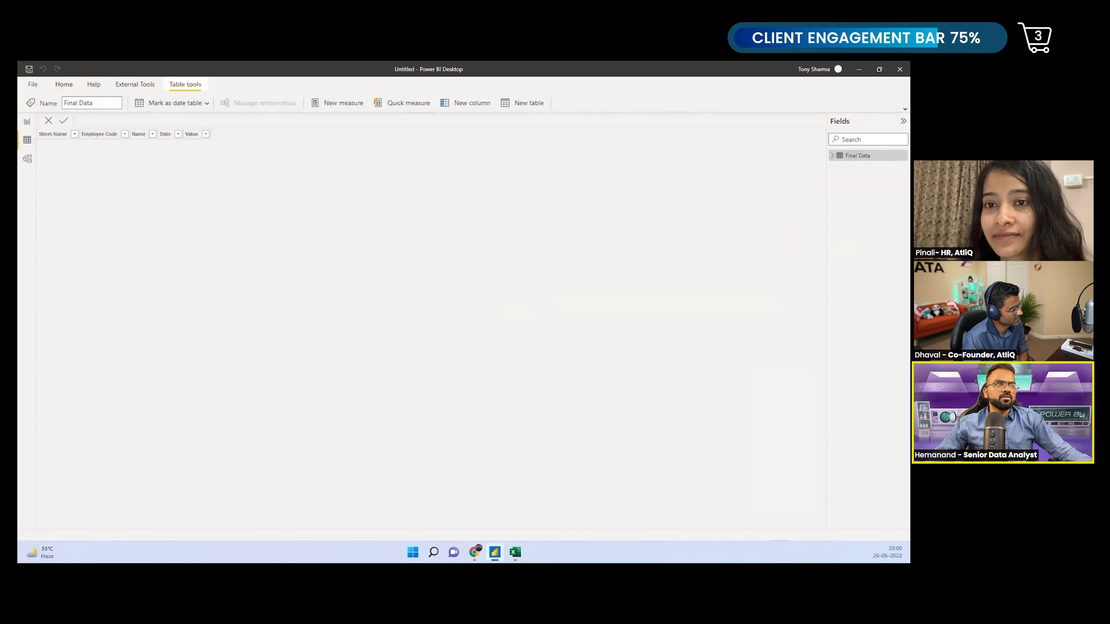
click(69, 134)
click(74, 133)
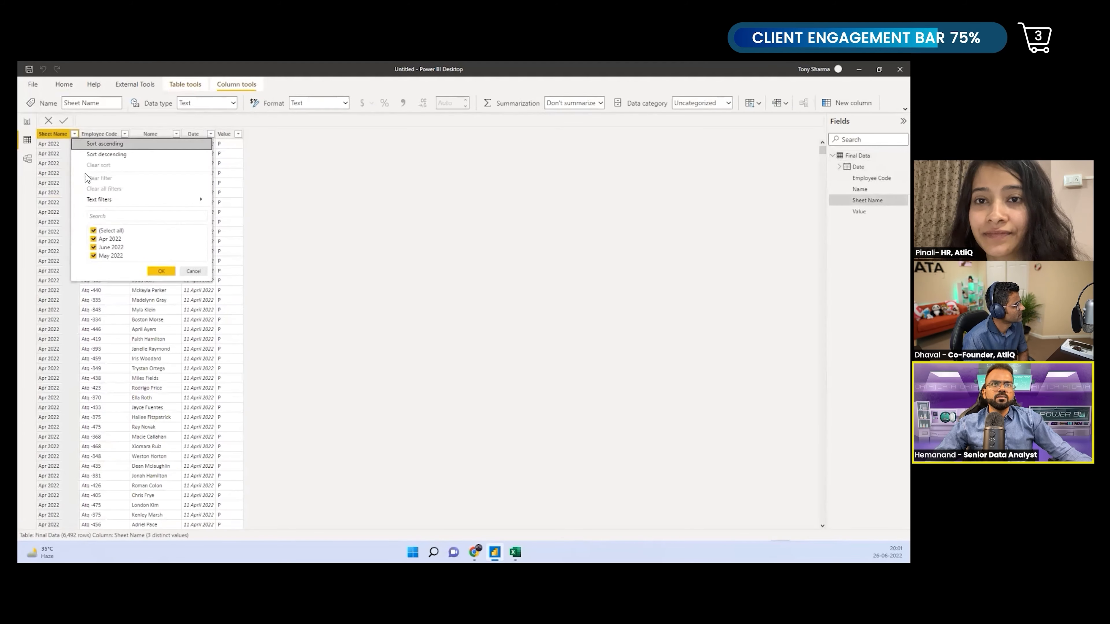
click(168, 367)
click(58, 136)
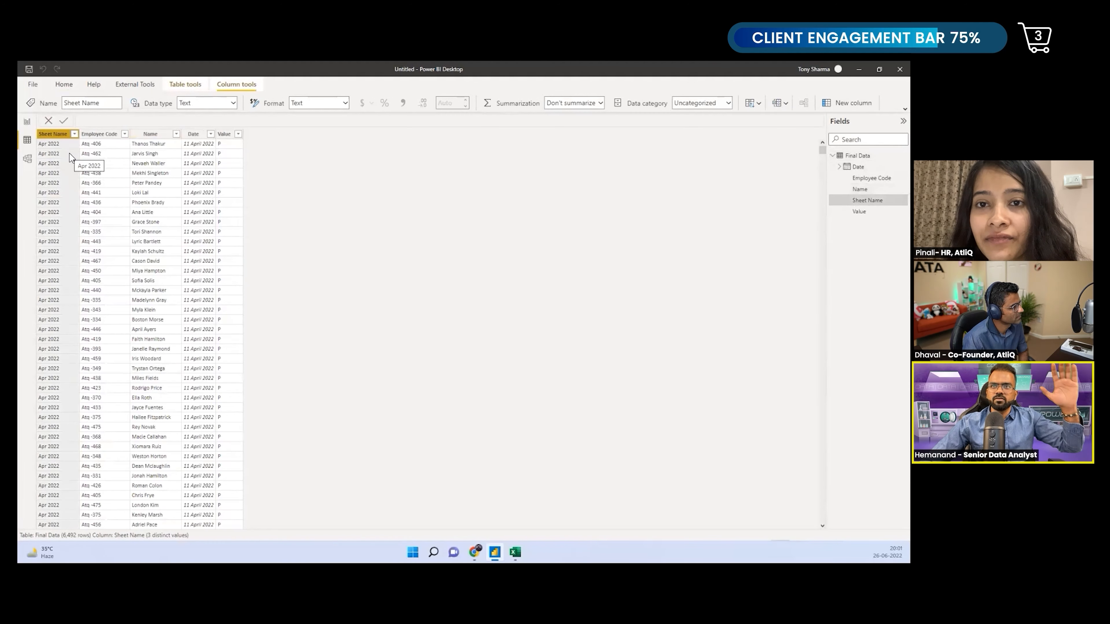
Look through the Employee Code, Name, Date and Value columns of the loaded Final Data table
click(104, 134)
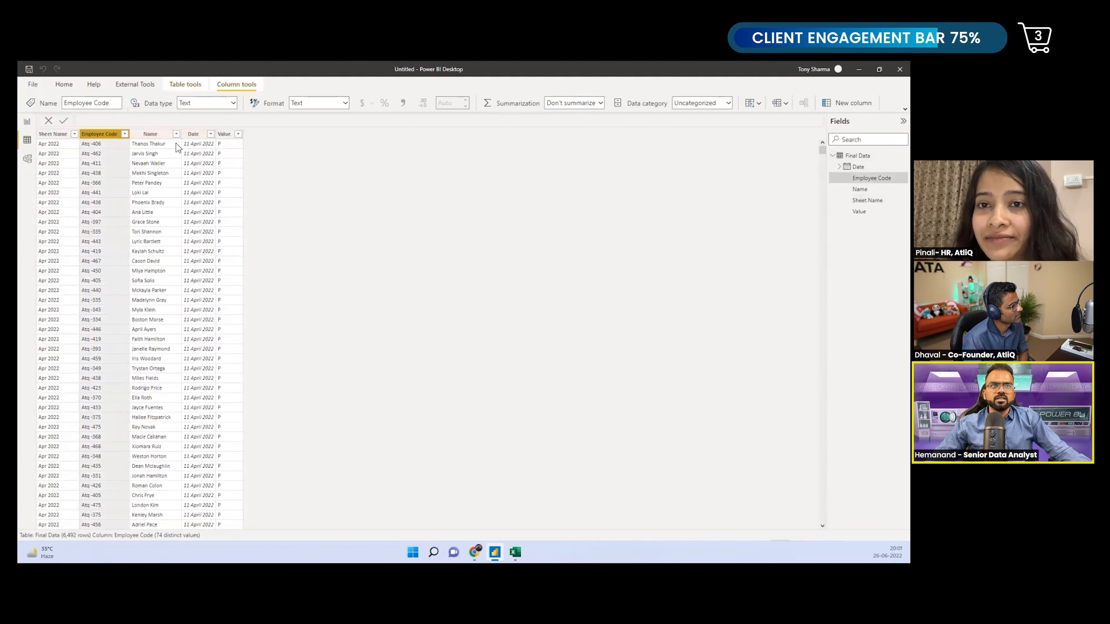
click(151, 141)
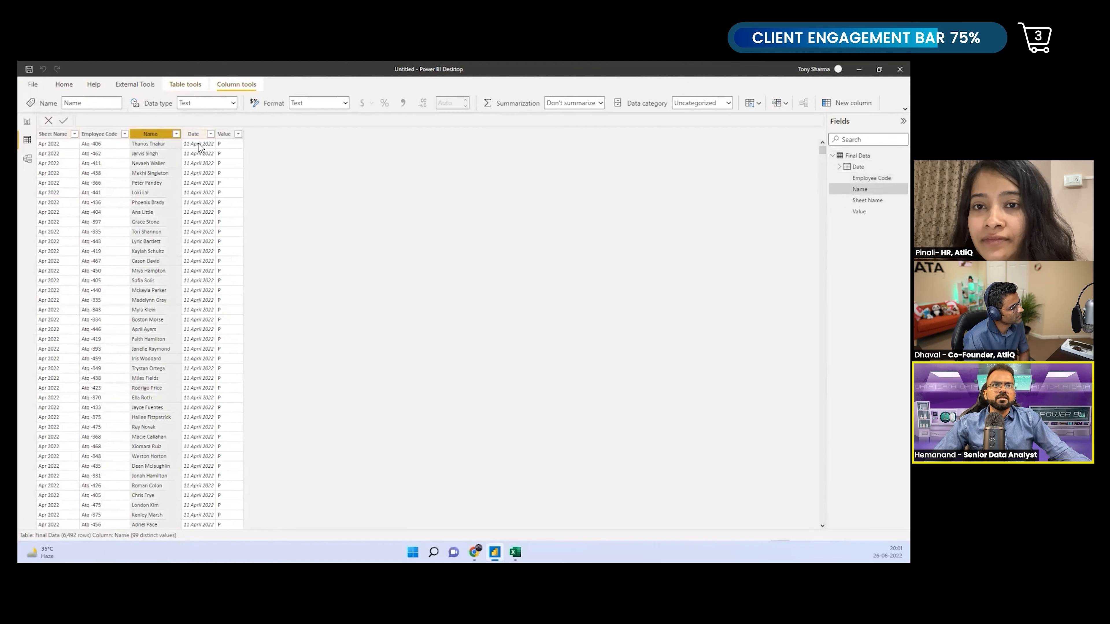
click(222, 135)
scroll(217, 143, down, 4)
scroll(217, 142, up, 4)
click(211, 134)
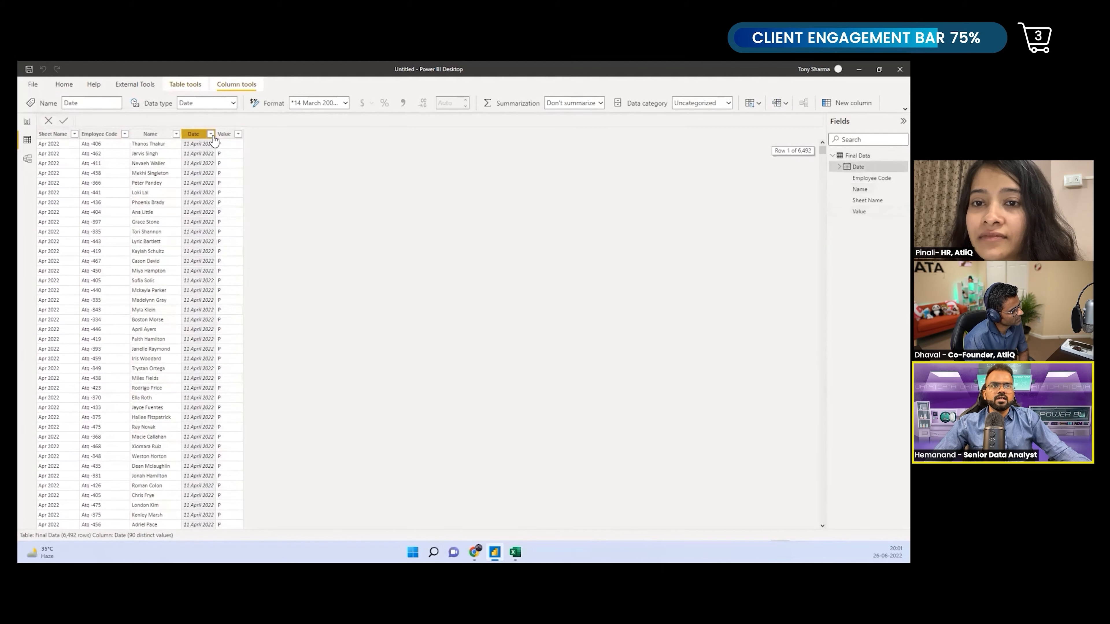
click(413, 299)
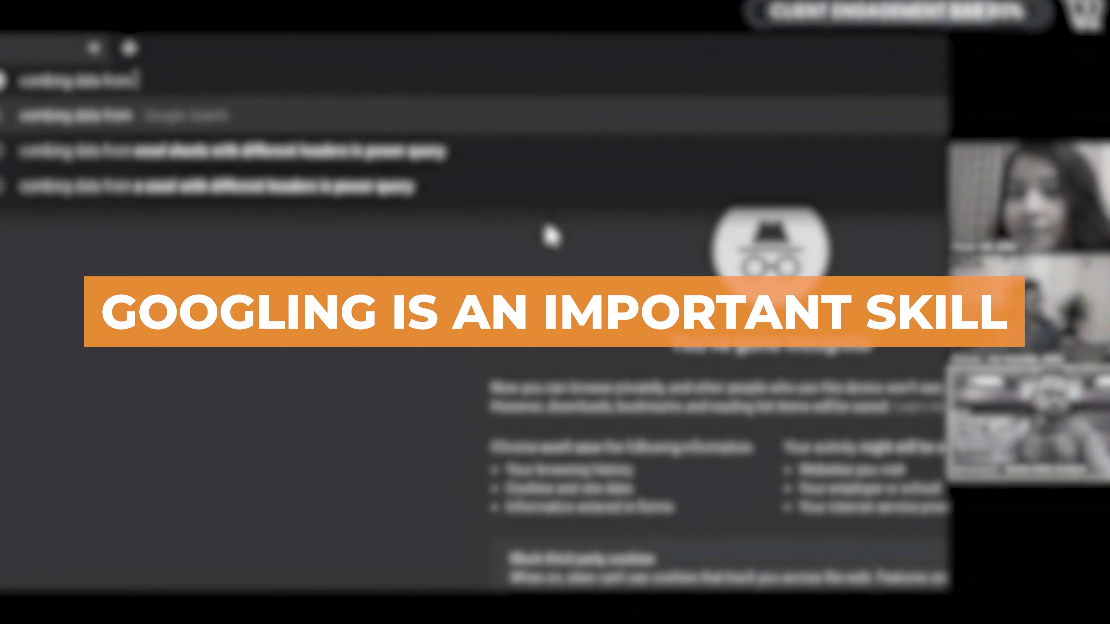
In the incognito Chrome window, extend the web search query to "combing data from different"
text(diff)
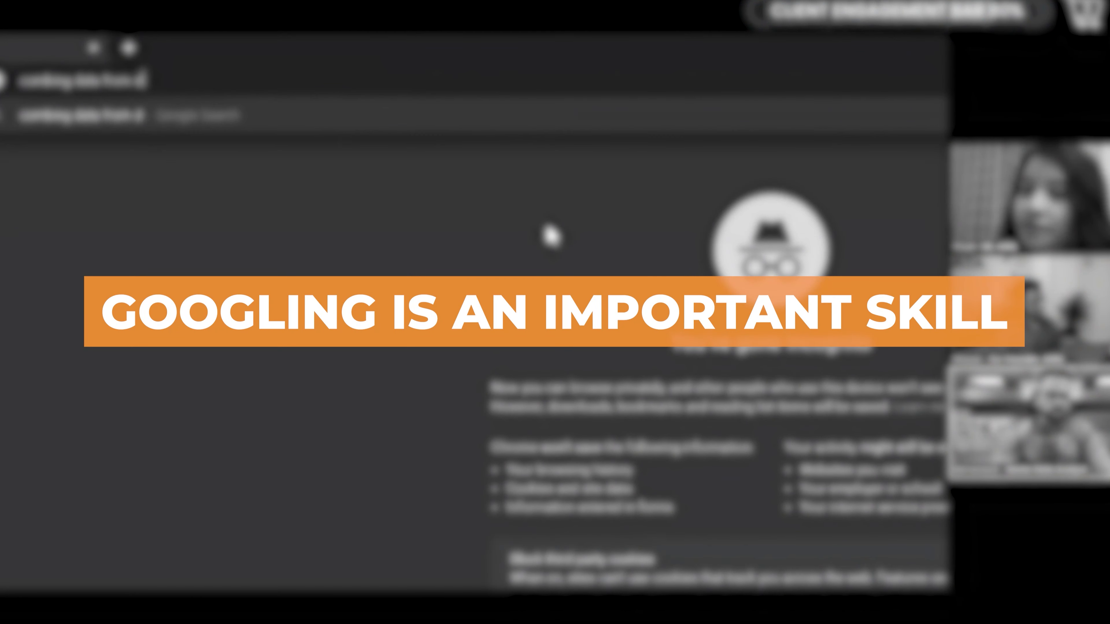
text(erent)
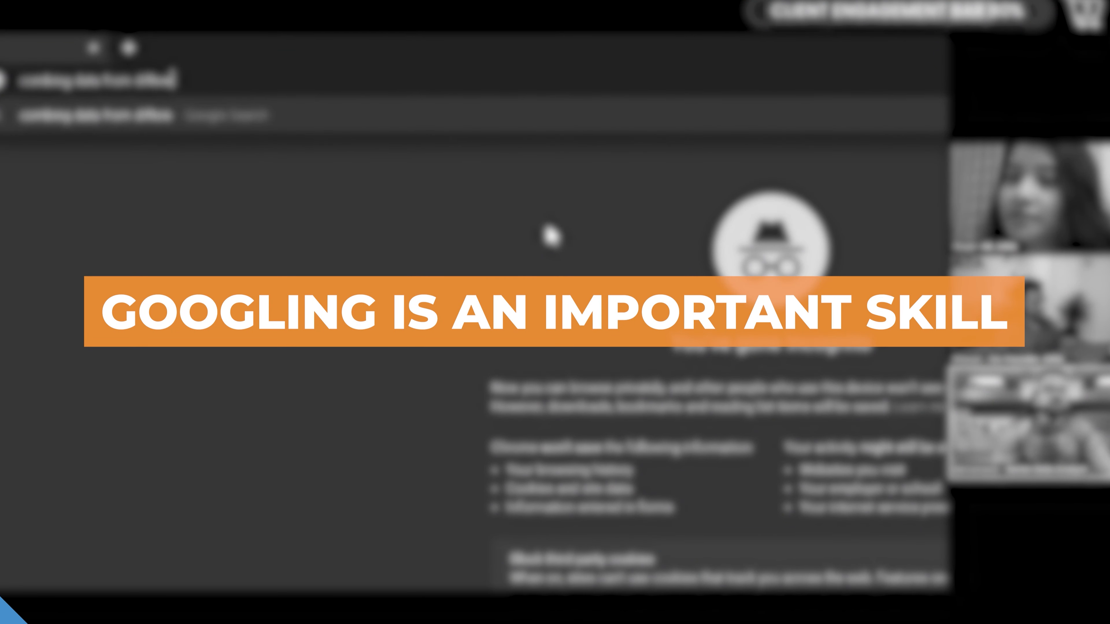